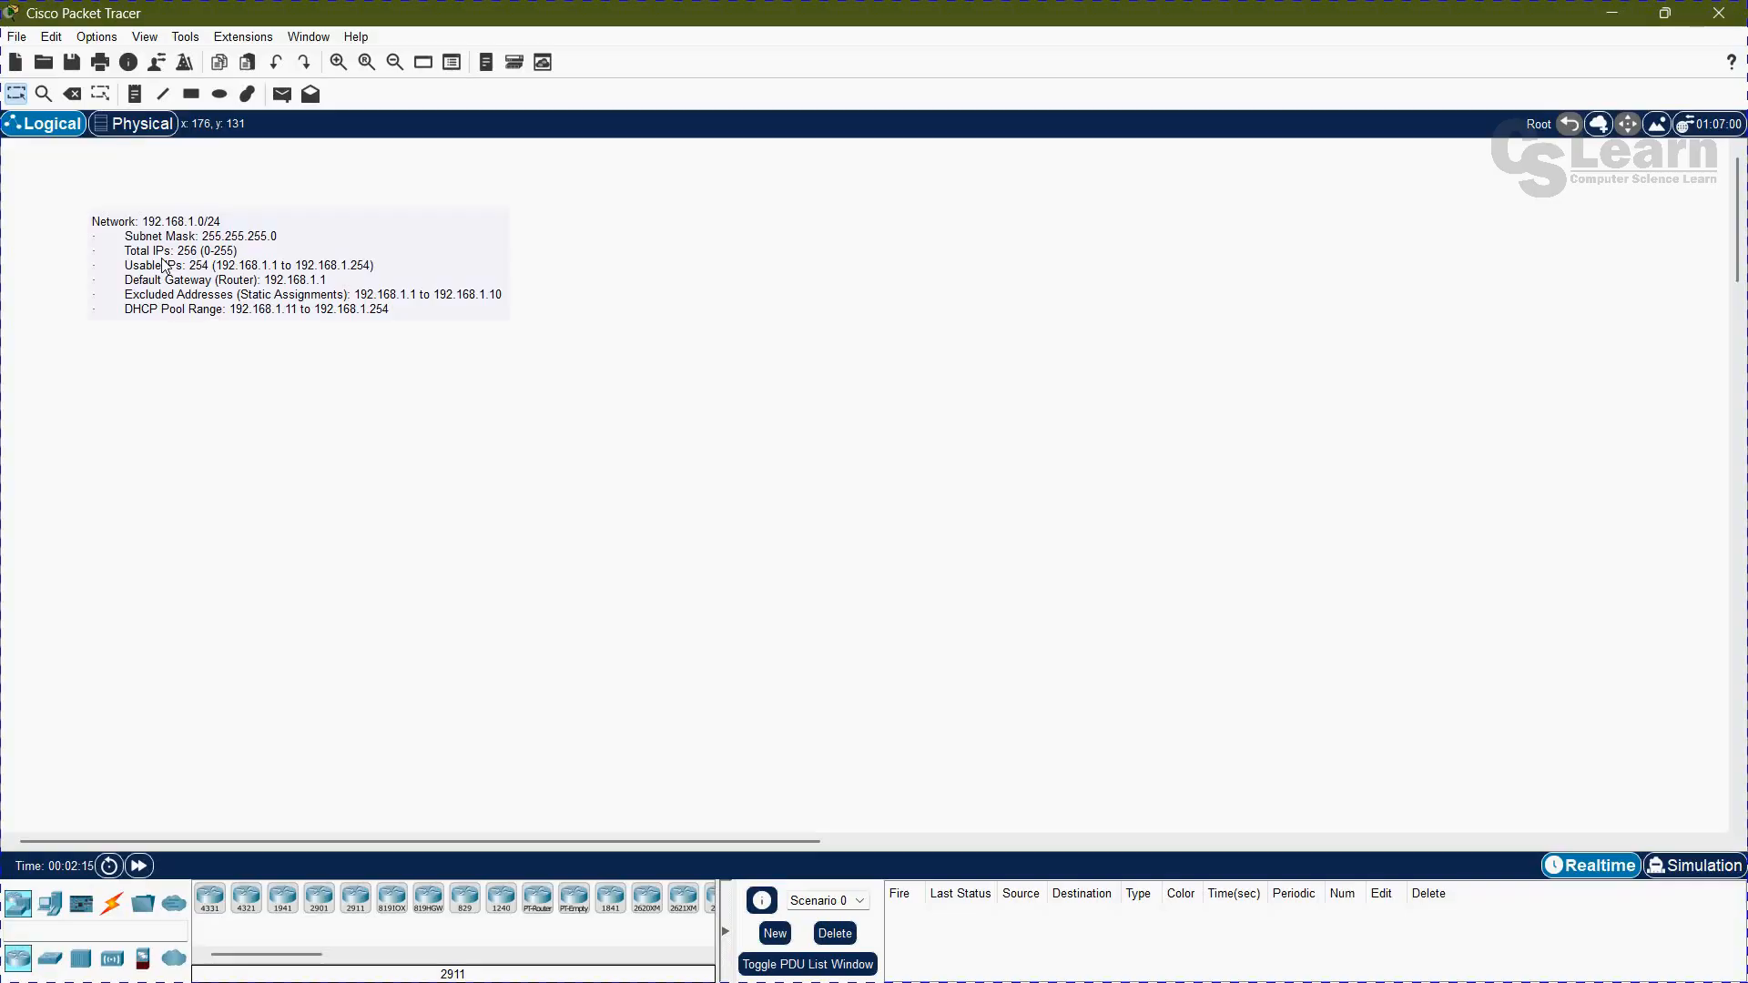
Step: Add the line "DHCP" below the text of the network note and move the note to the workspace's lower-left area
{"action": "left_click", "coordinate": [410, 298]}
{"action": "left_click", "coordinate": [183, 471]}
{"action": "key", "text": "Return"}
{"action": "key", "text": "Return"}
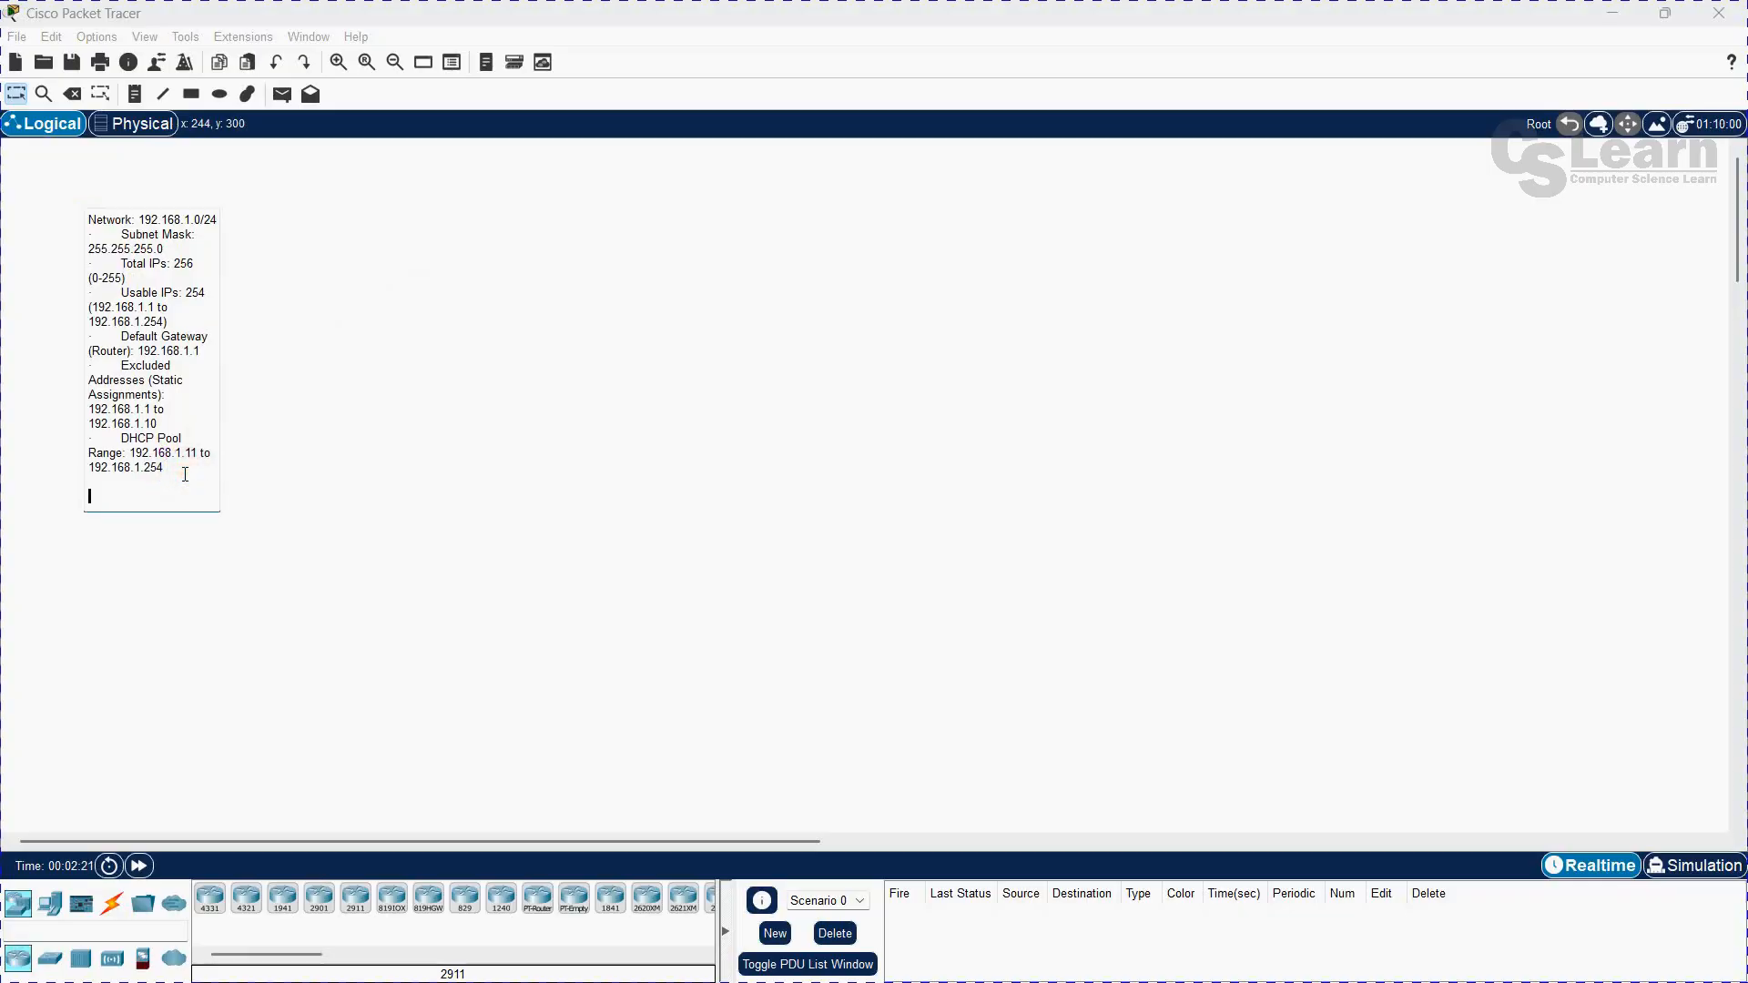
{"action": "type", "text": "D"}
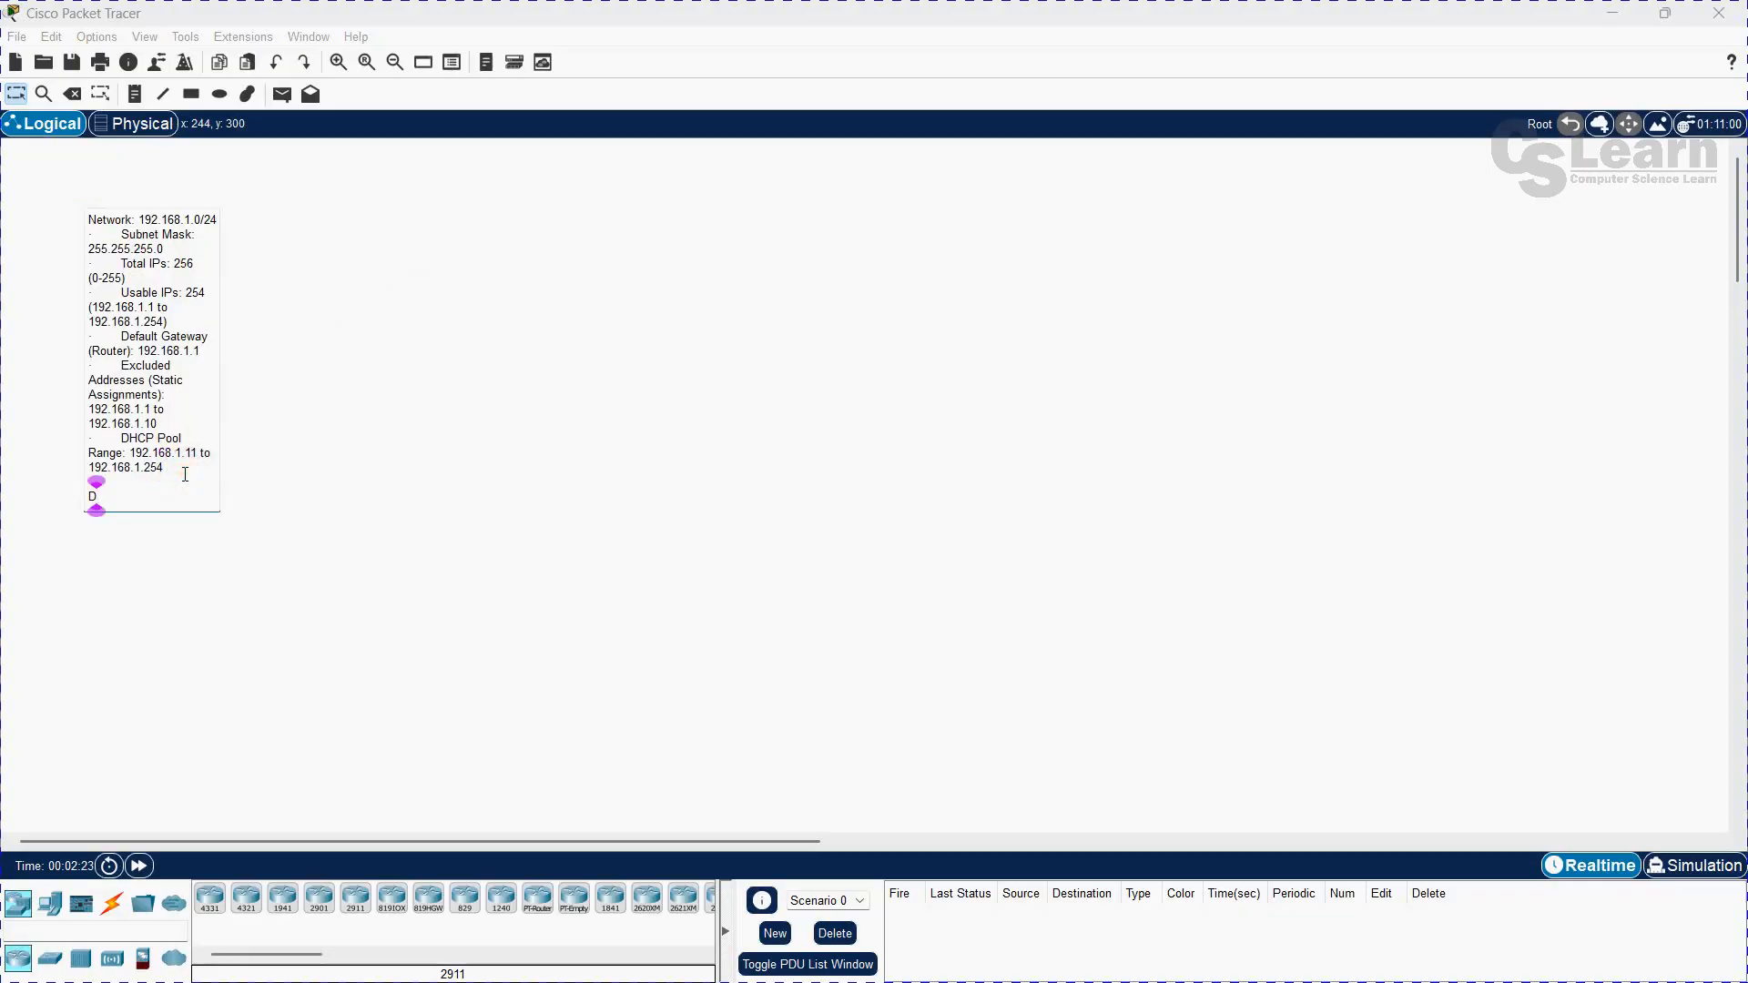
{"action": "type", "text": "HCP"}
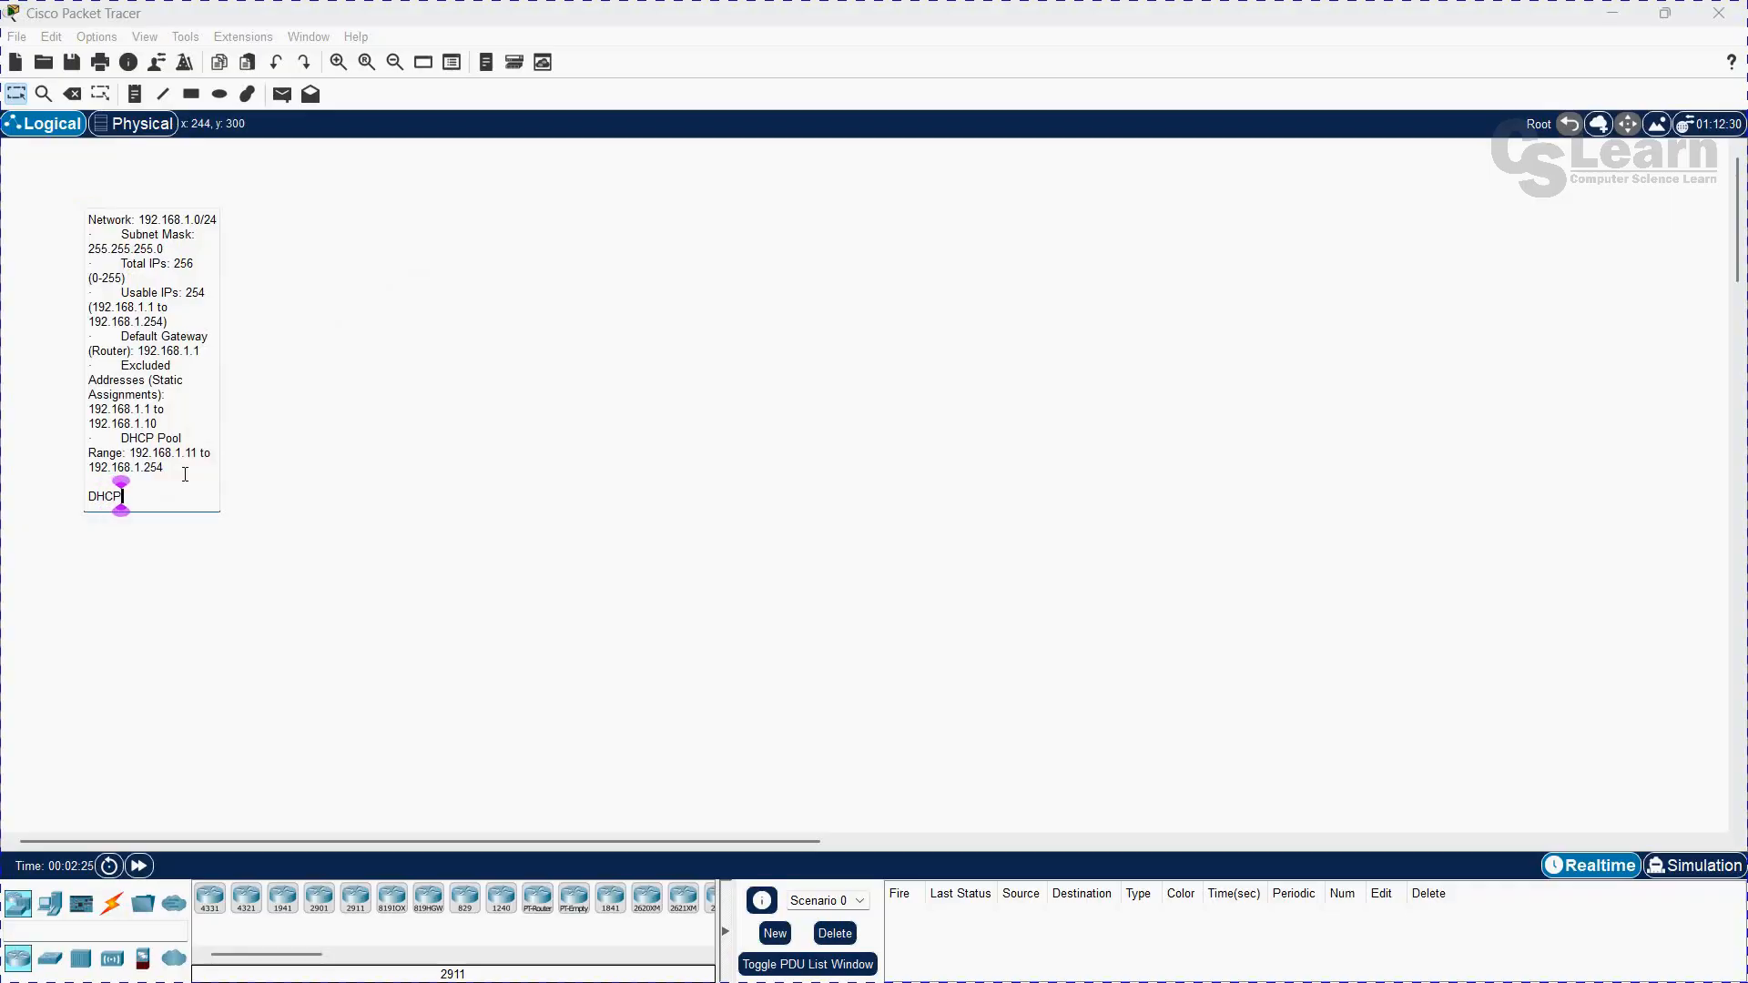
{"action": "left_click", "coordinate": [137, 569]}
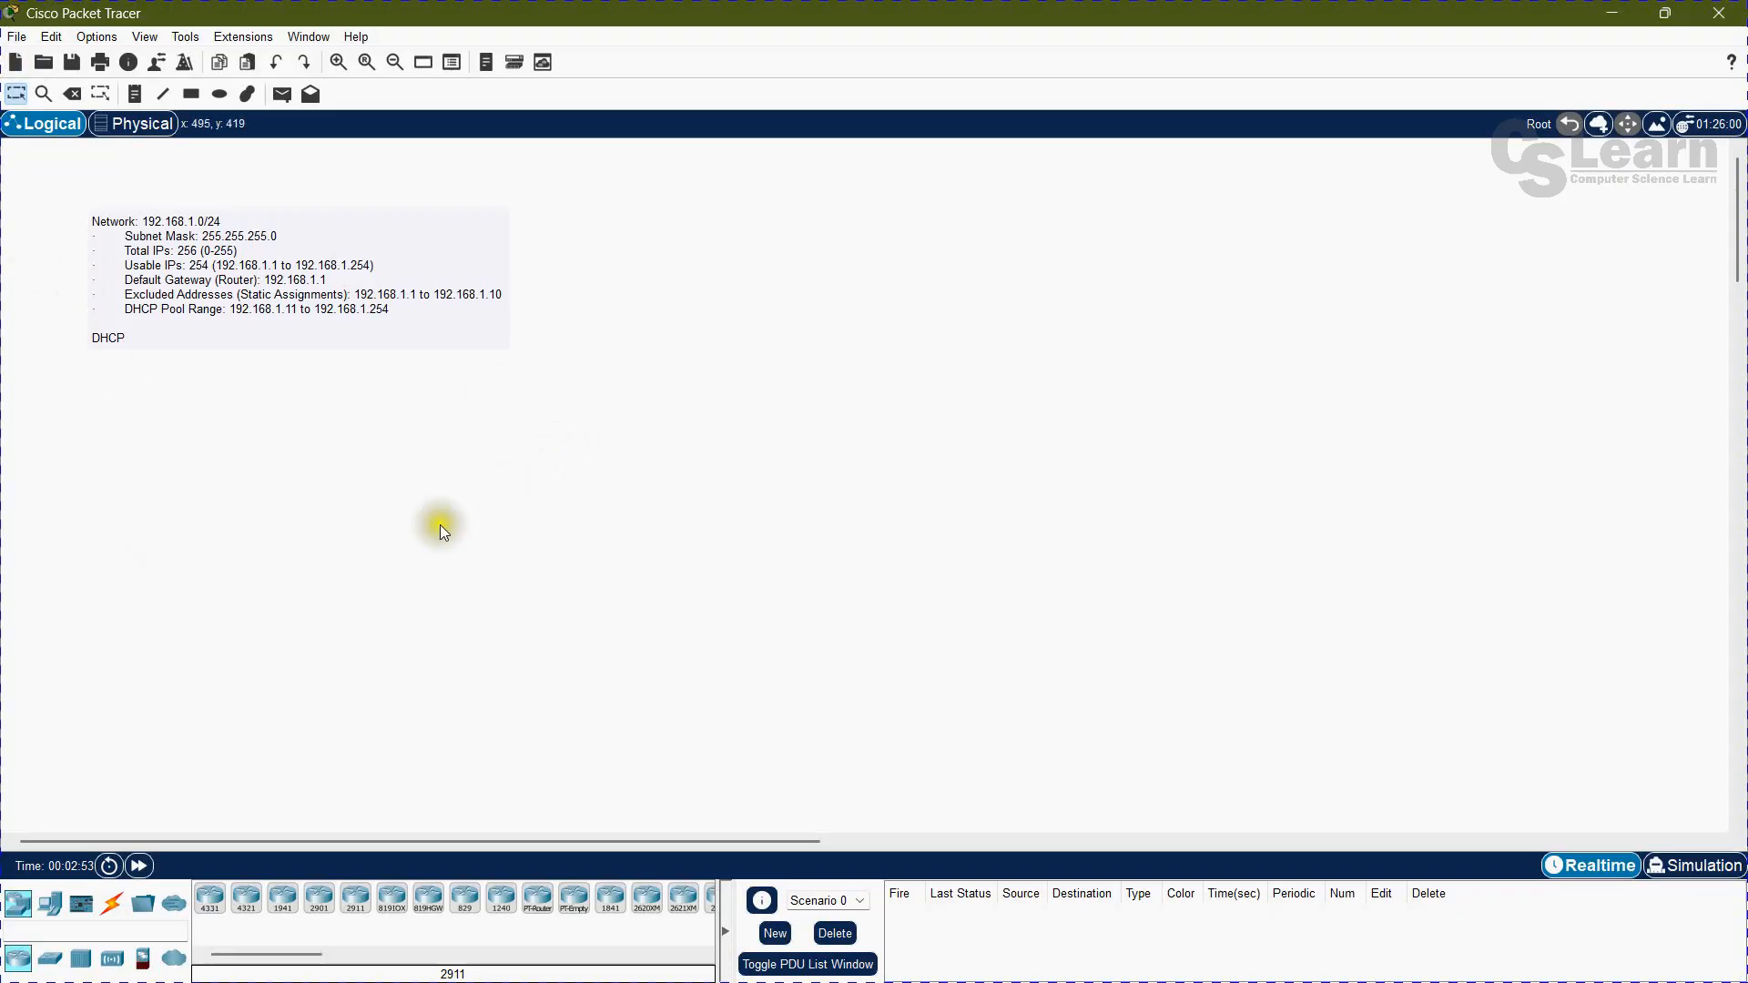
{"action": "left_click_drag", "start_coordinate": [355, 246], "coordinate": [300, 692]}
{"action": "left_click", "coordinate": [335, 462]}
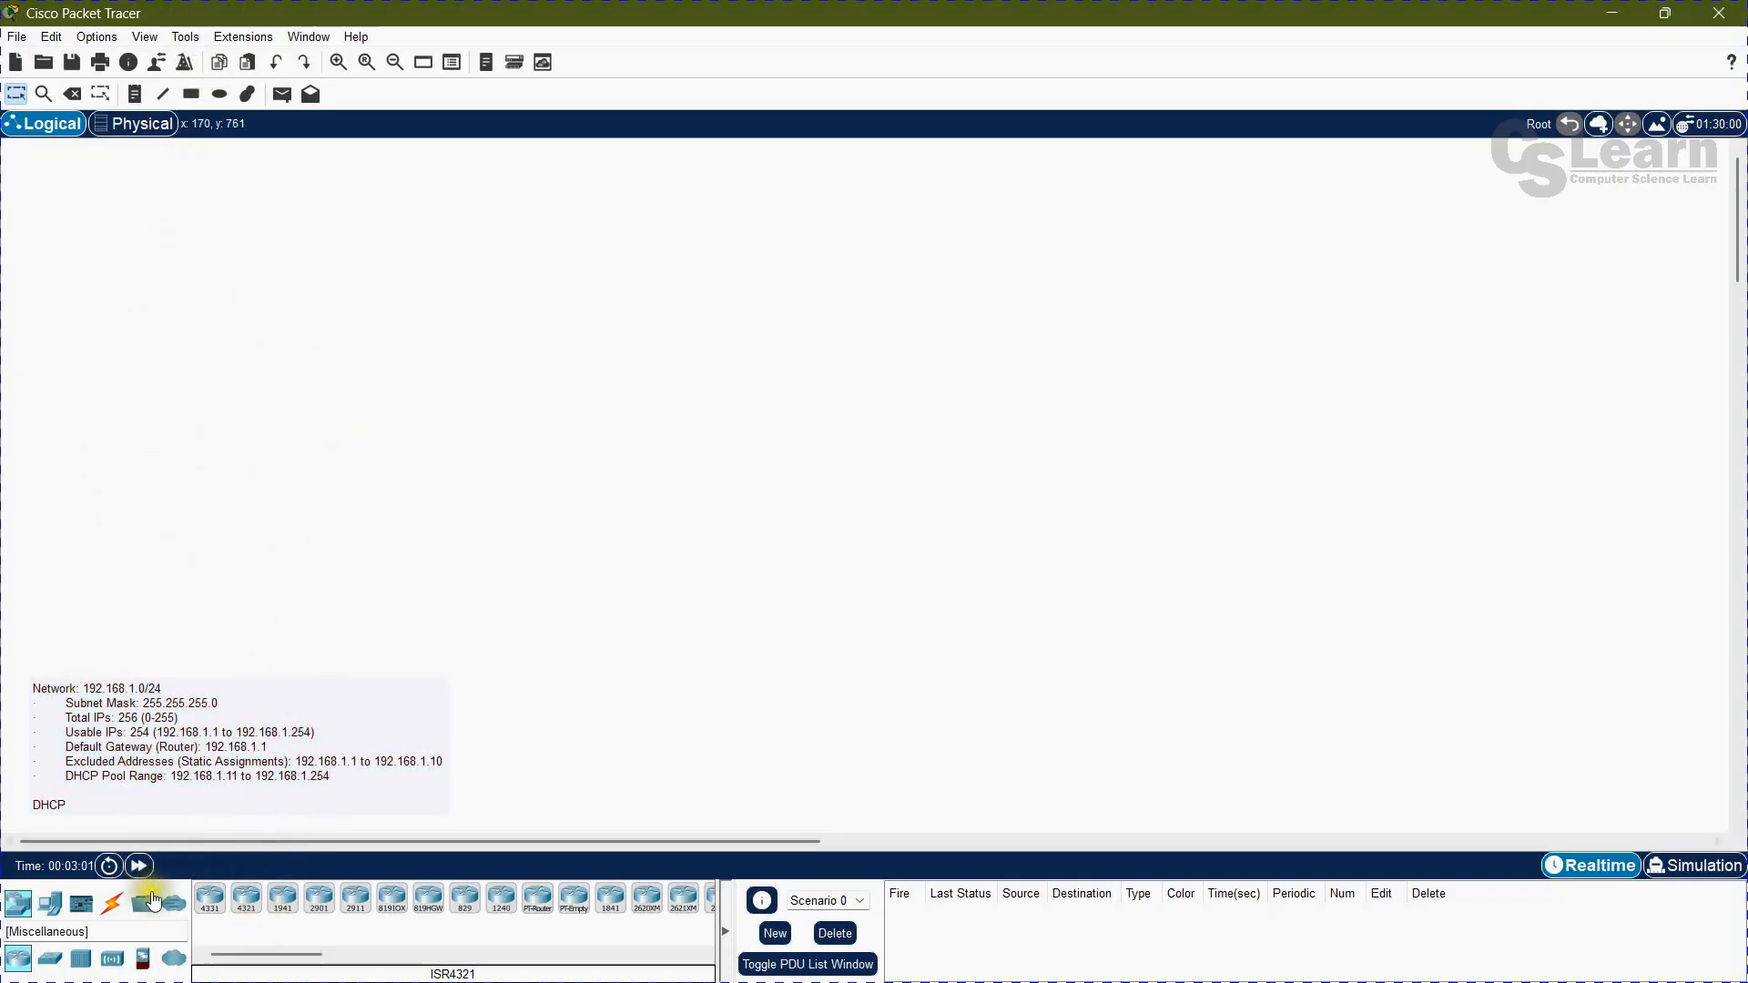
Step: Place a 2911 router near the top of the workspace and a 2960 switch below it
{"action": "left_click_drag", "start_coordinate": [350, 906], "coordinate": [468, 236]}
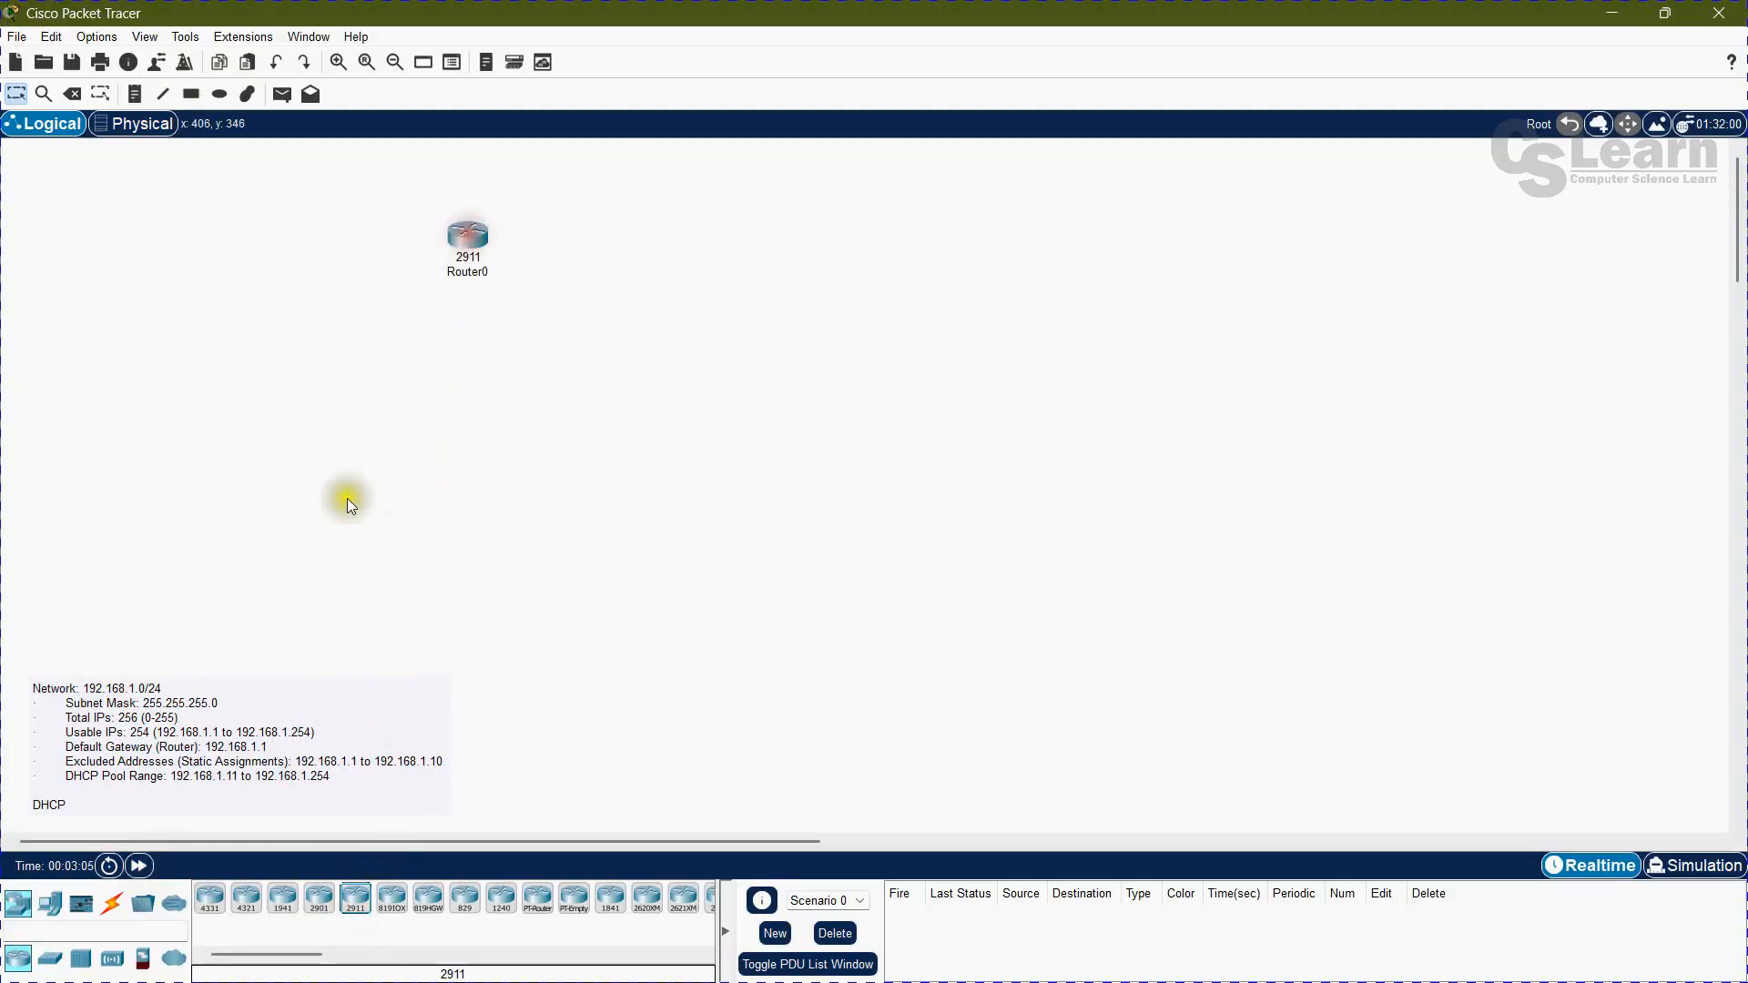
{"action": "left_click", "coordinate": [50, 958]}
{"action": "left_click_drag", "start_coordinate": [221, 912], "coordinate": [445, 391]}
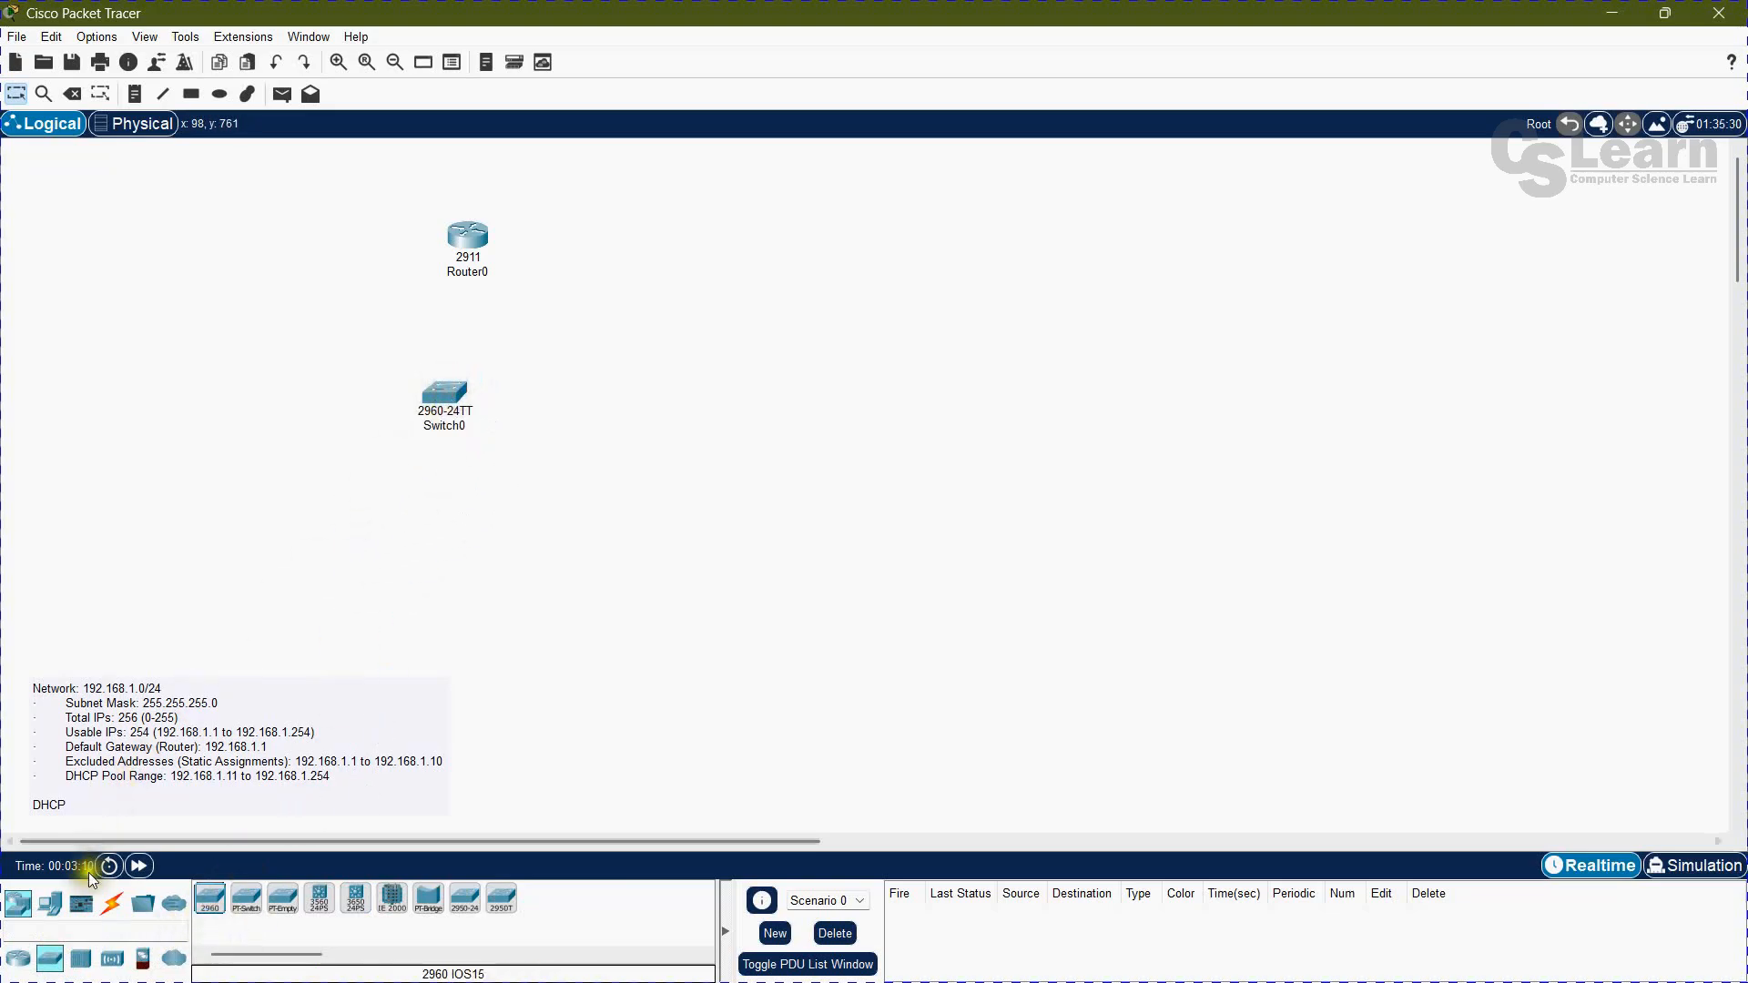
Step: Place two PCs side by side below the switch and a Server-PT to the right of the switch
{"action": "left_click_drag", "start_coordinate": [40, 913], "coordinate": [407, 587]}
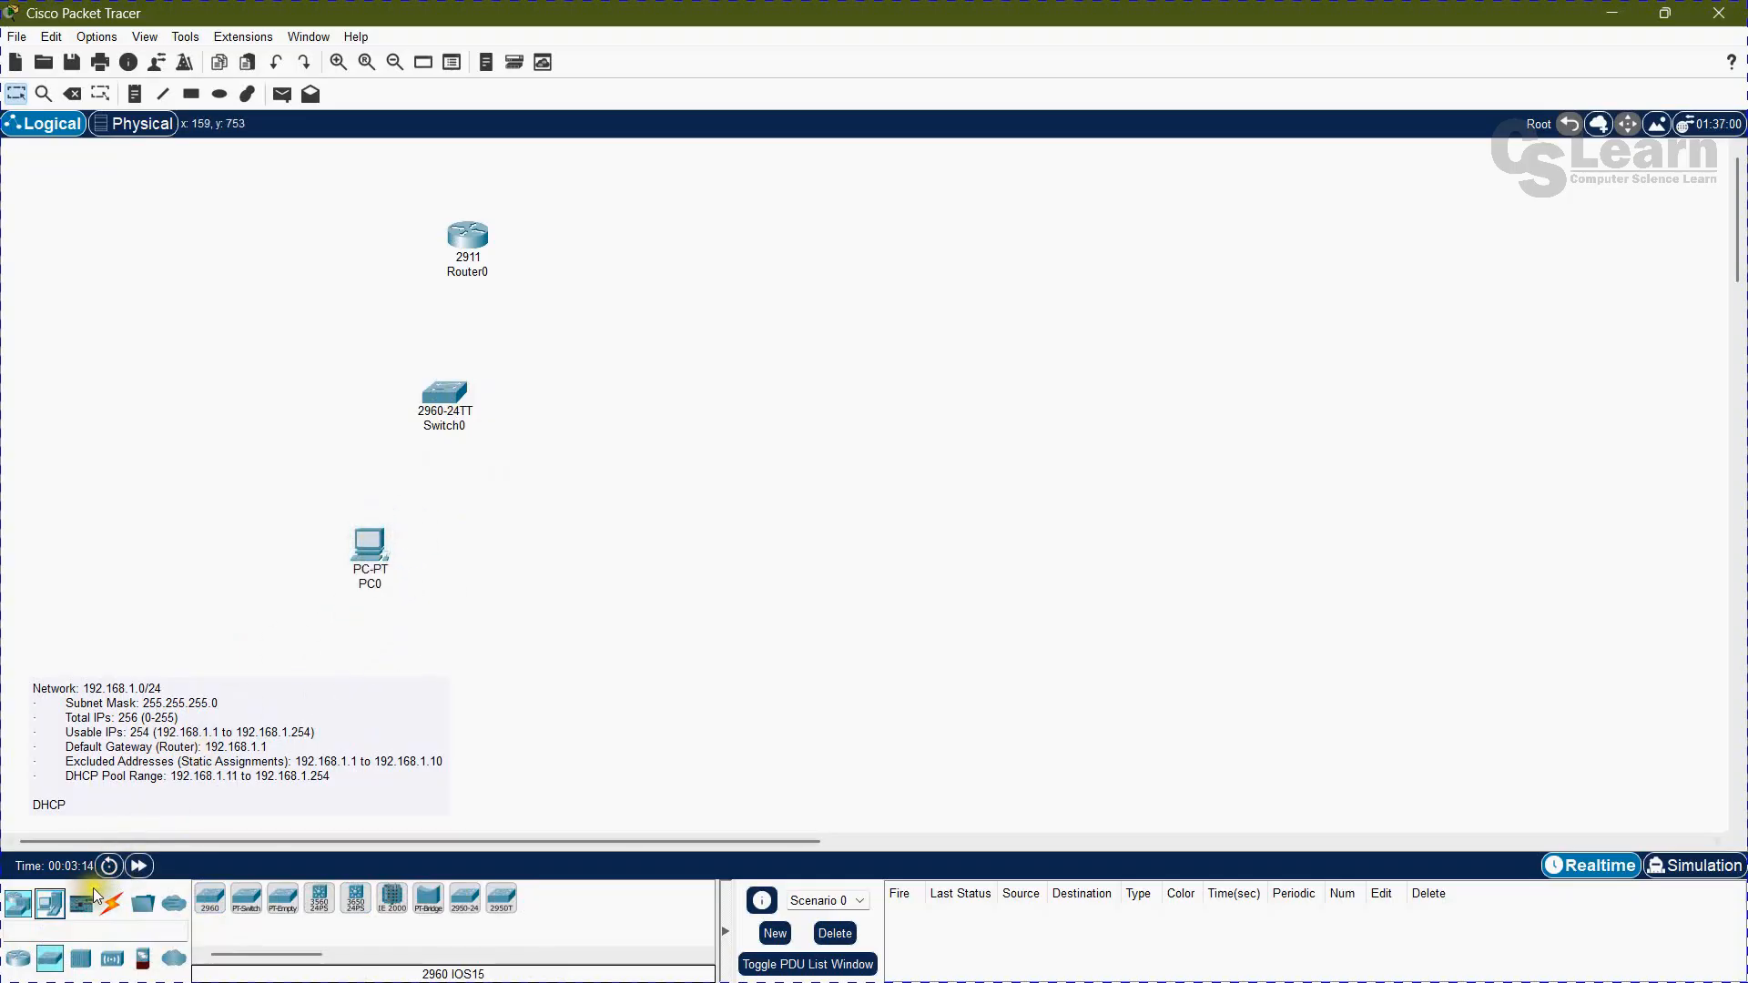
{"action": "left_click_drag", "start_coordinate": [44, 910], "coordinate": [537, 543]}
{"action": "left_click", "coordinate": [669, 539]}
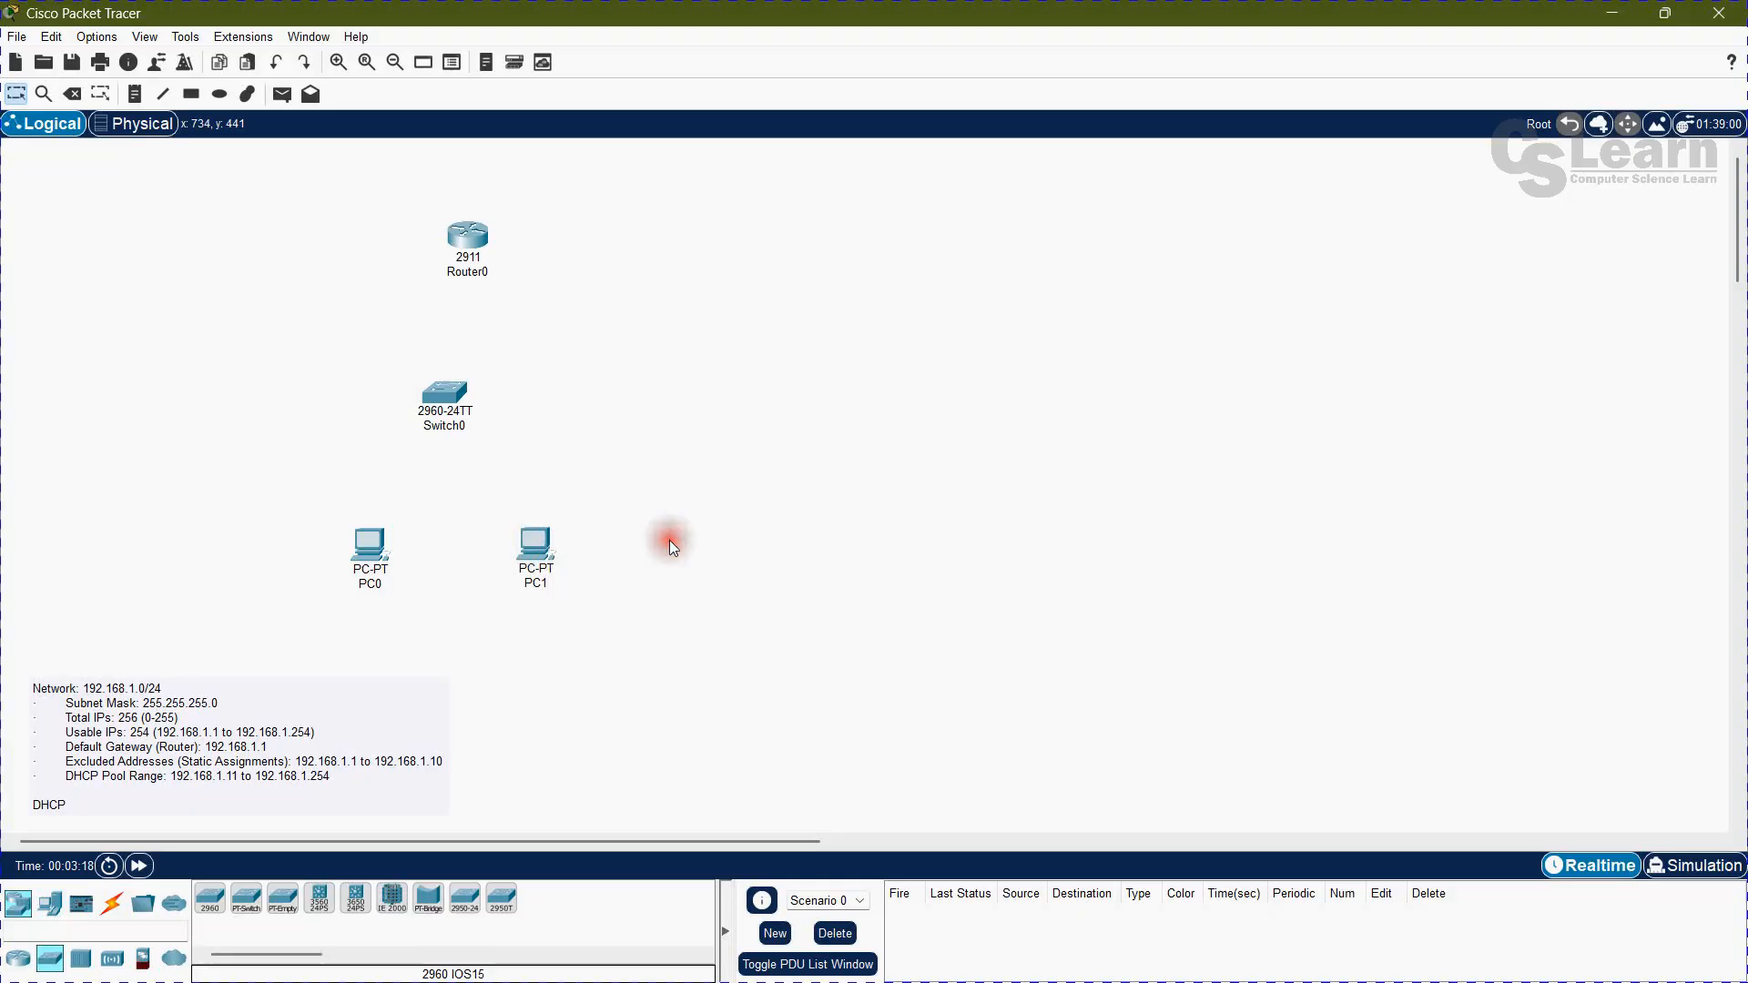
{"action": "left_click", "coordinate": [50, 904]}
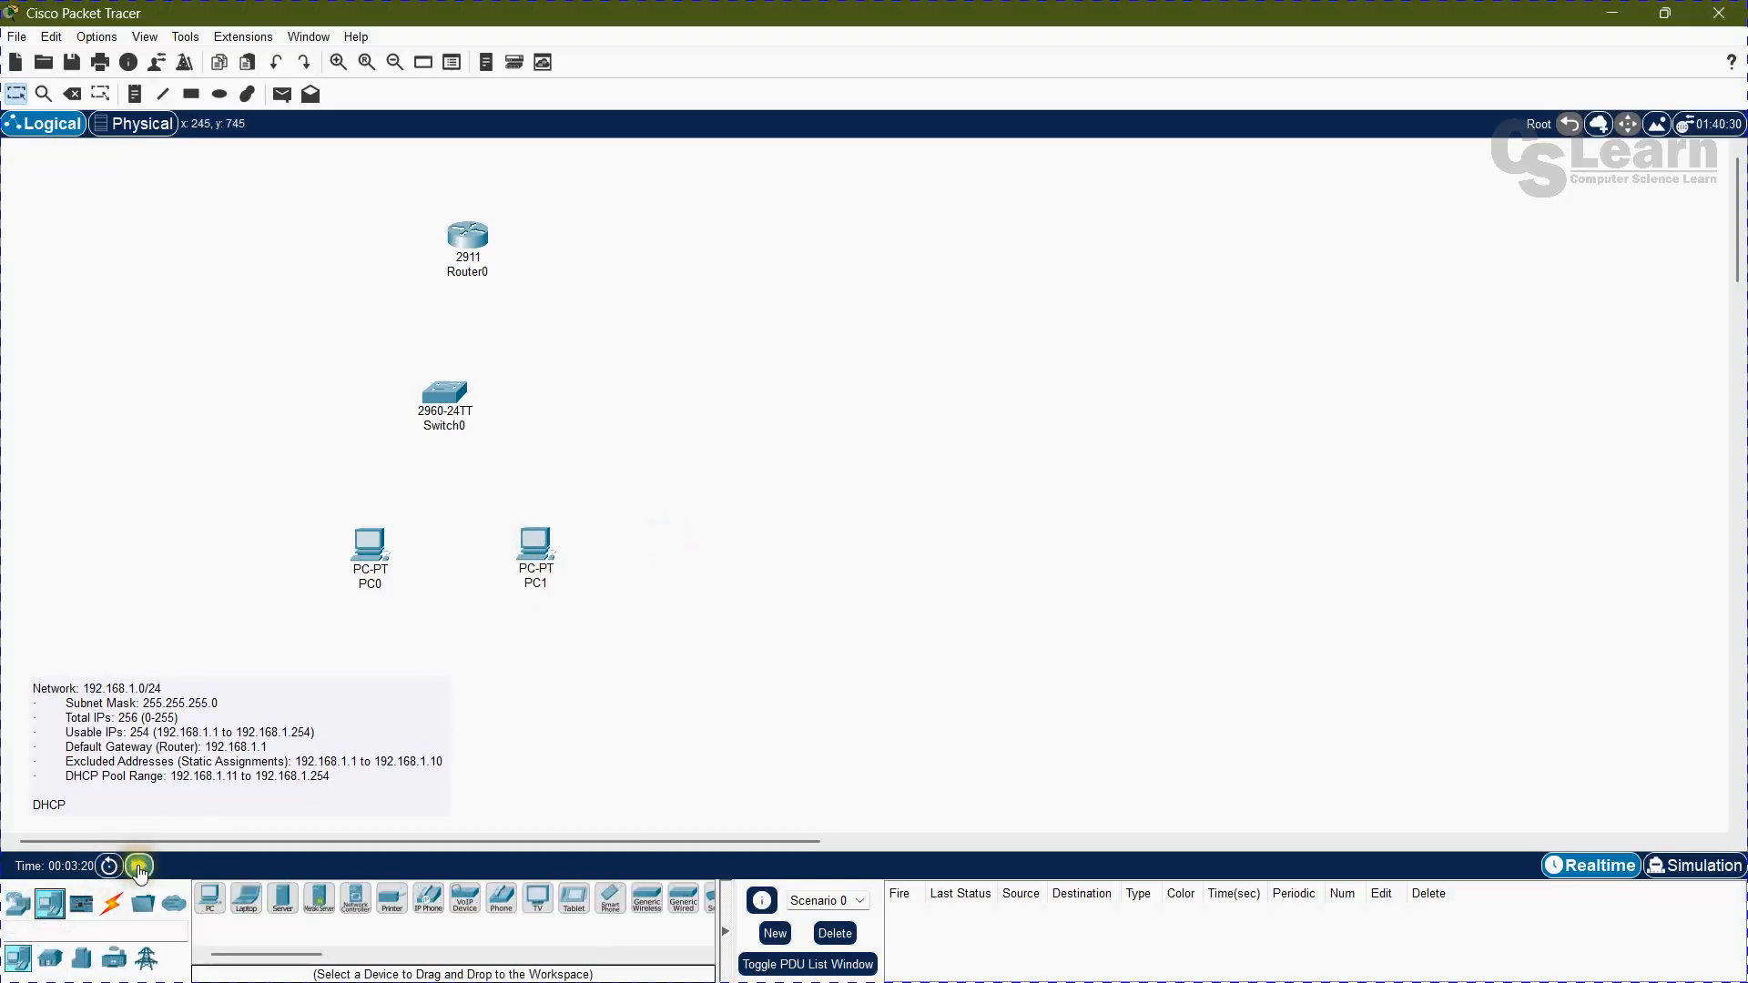
{"action": "left_click_drag", "start_coordinate": [279, 909], "coordinate": [670, 368]}
{"action": "left_click", "coordinate": [723, 563]}
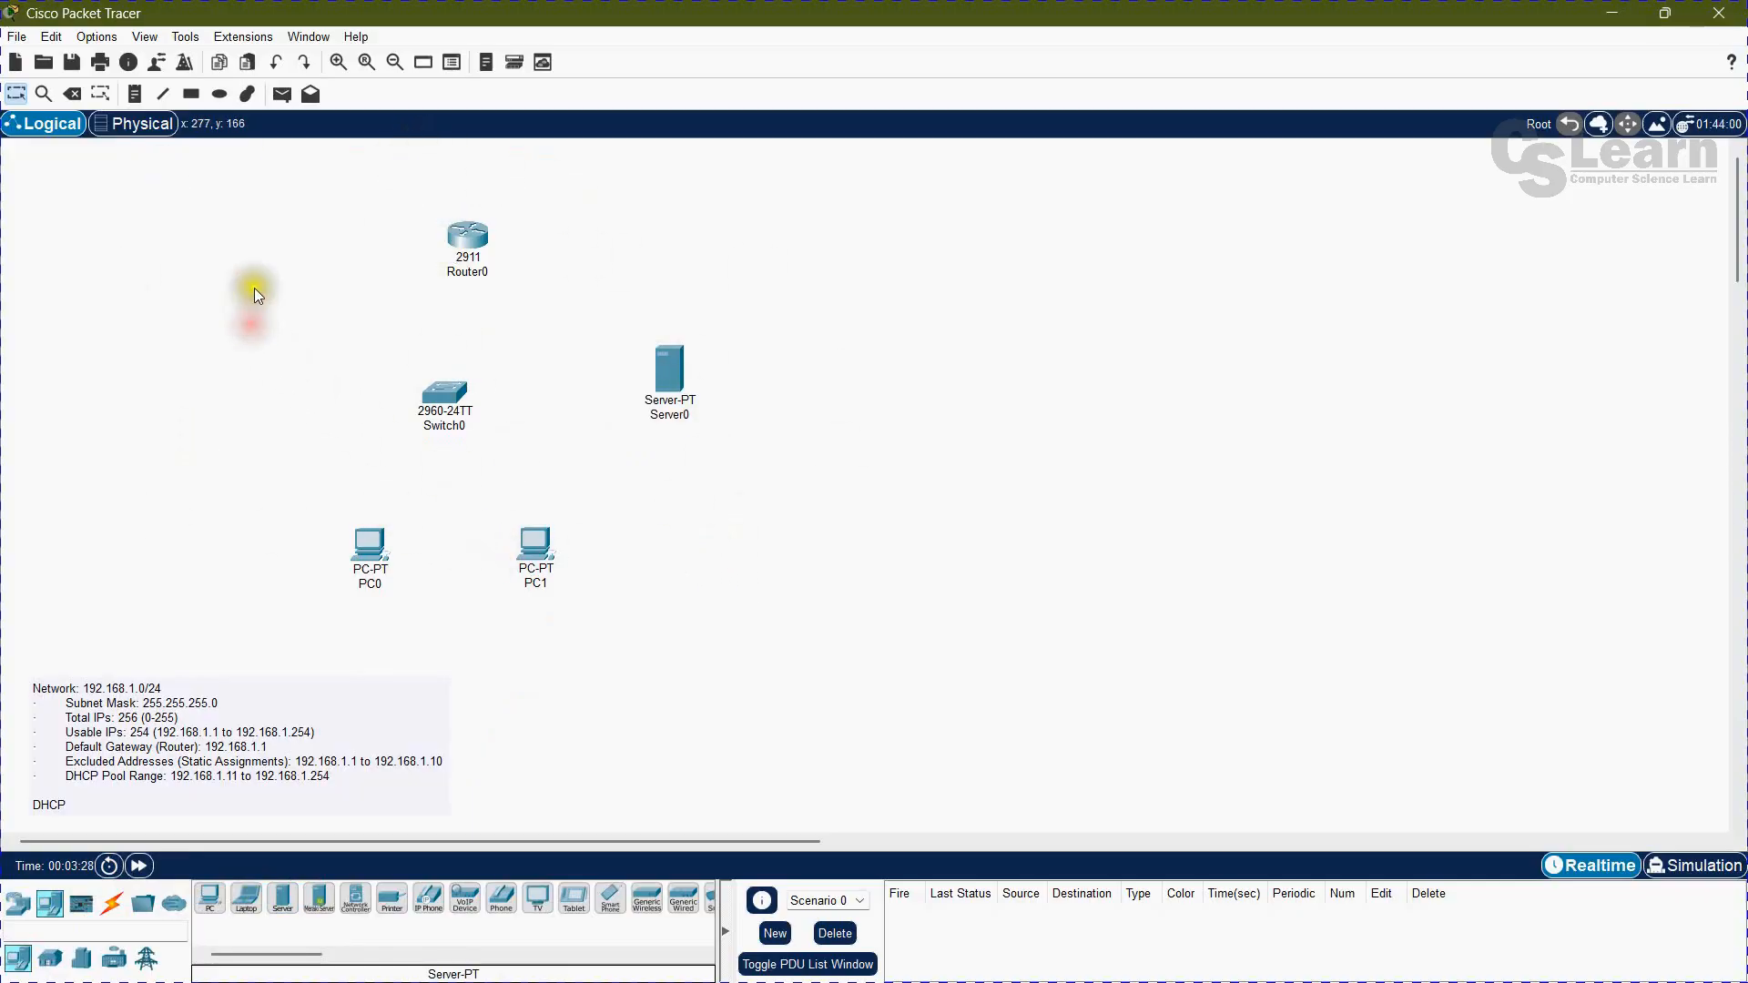
Step: Connect Router0's GigabitEthernet0/0 to Switch0's FastEthernet0/1 with a copper straight-through cable
{"action": "left_click", "coordinate": [124, 904]}
{"action": "left_click", "coordinate": [282, 898]}
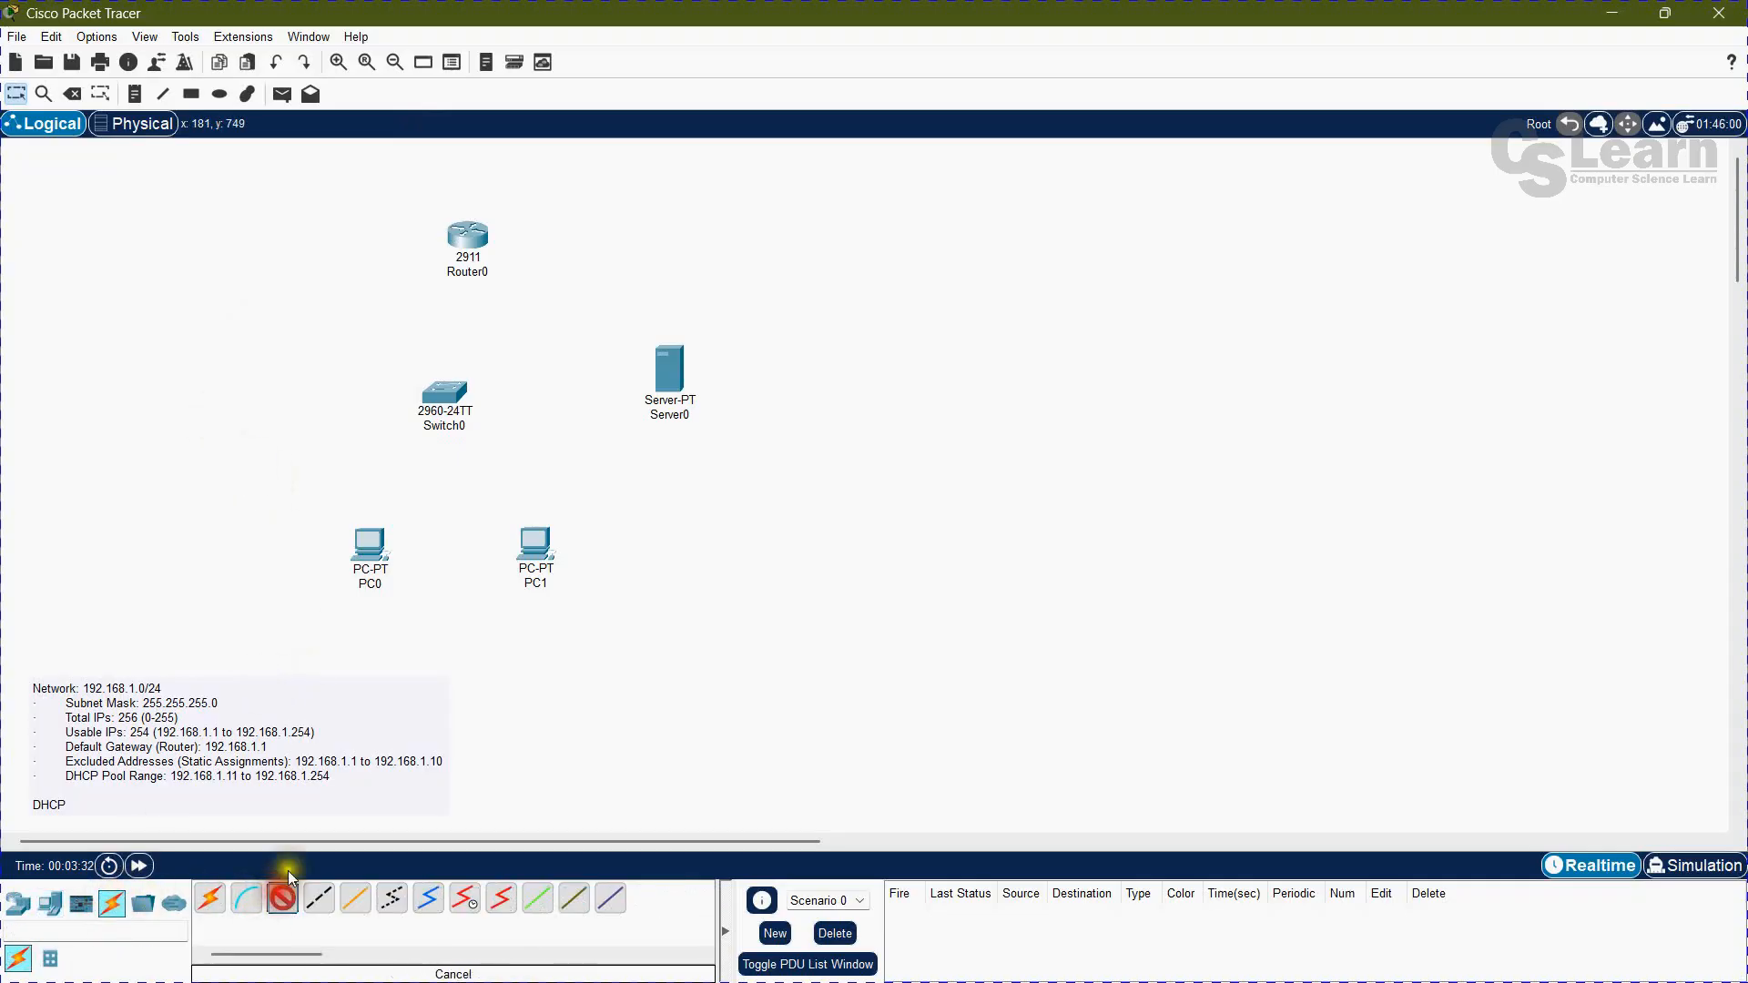
{"action": "left_click", "coordinate": [485, 248]}
{"action": "left_click", "coordinate": [546, 300]}
{"action": "left_click", "coordinate": [445, 393]}
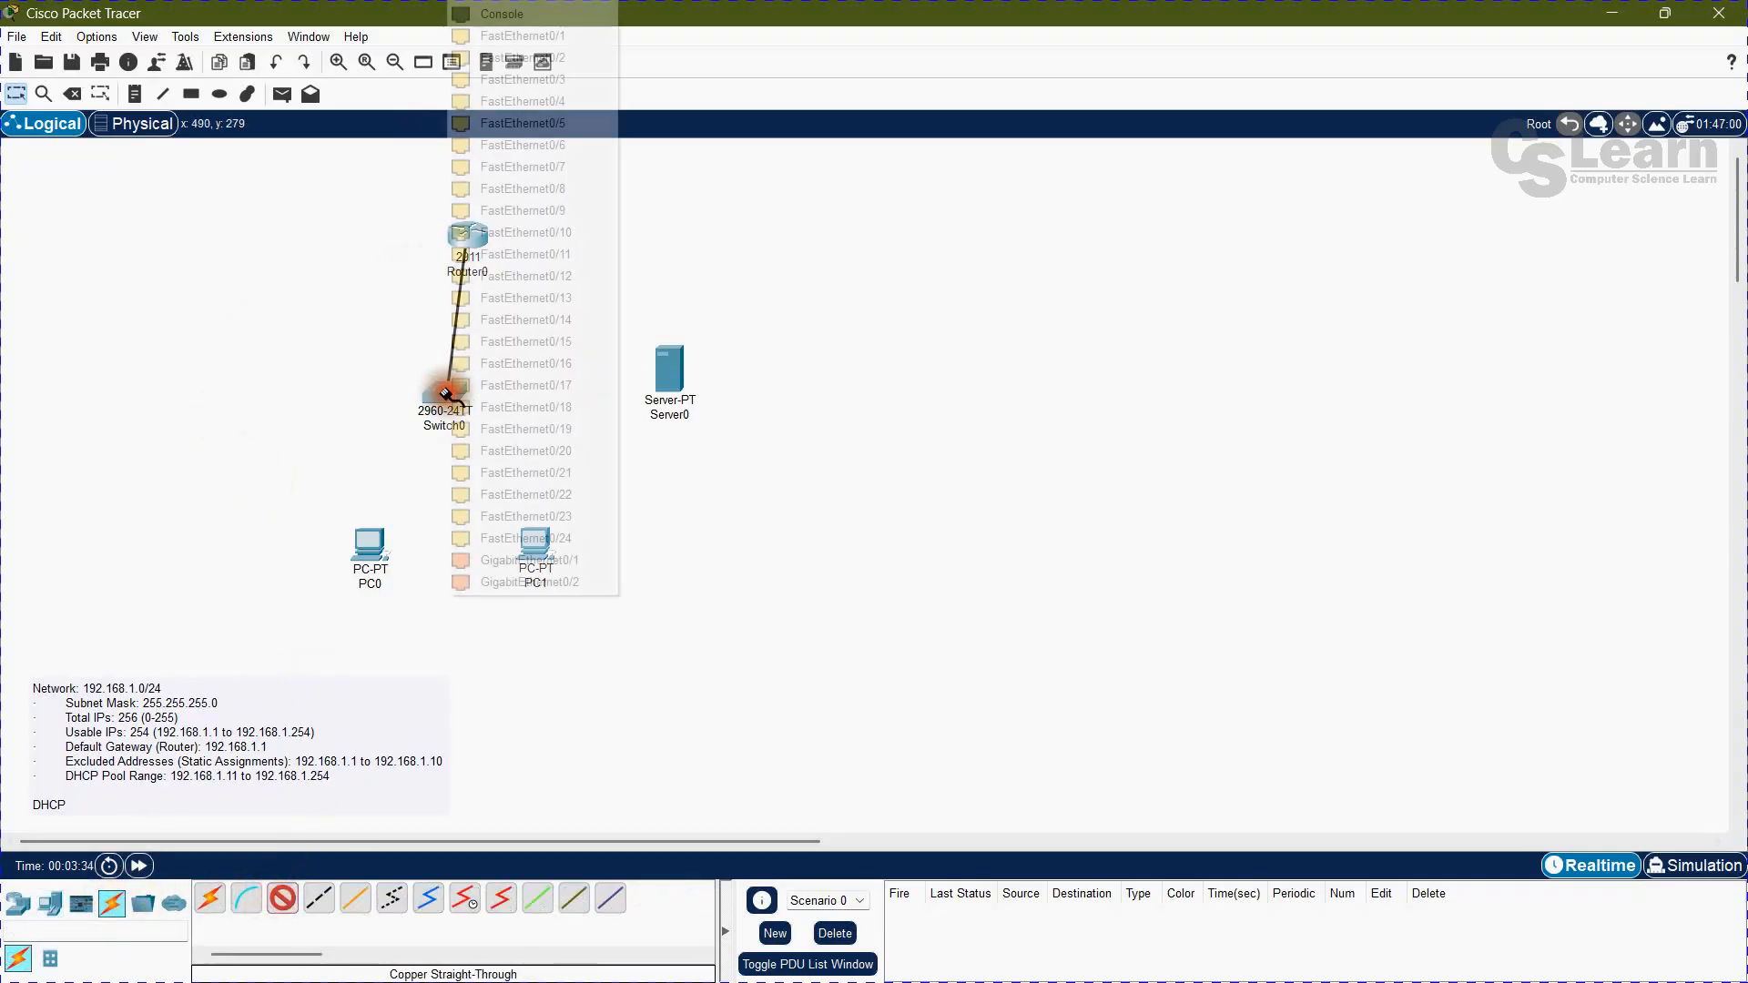
{"action": "left_click", "coordinate": [539, 36]}
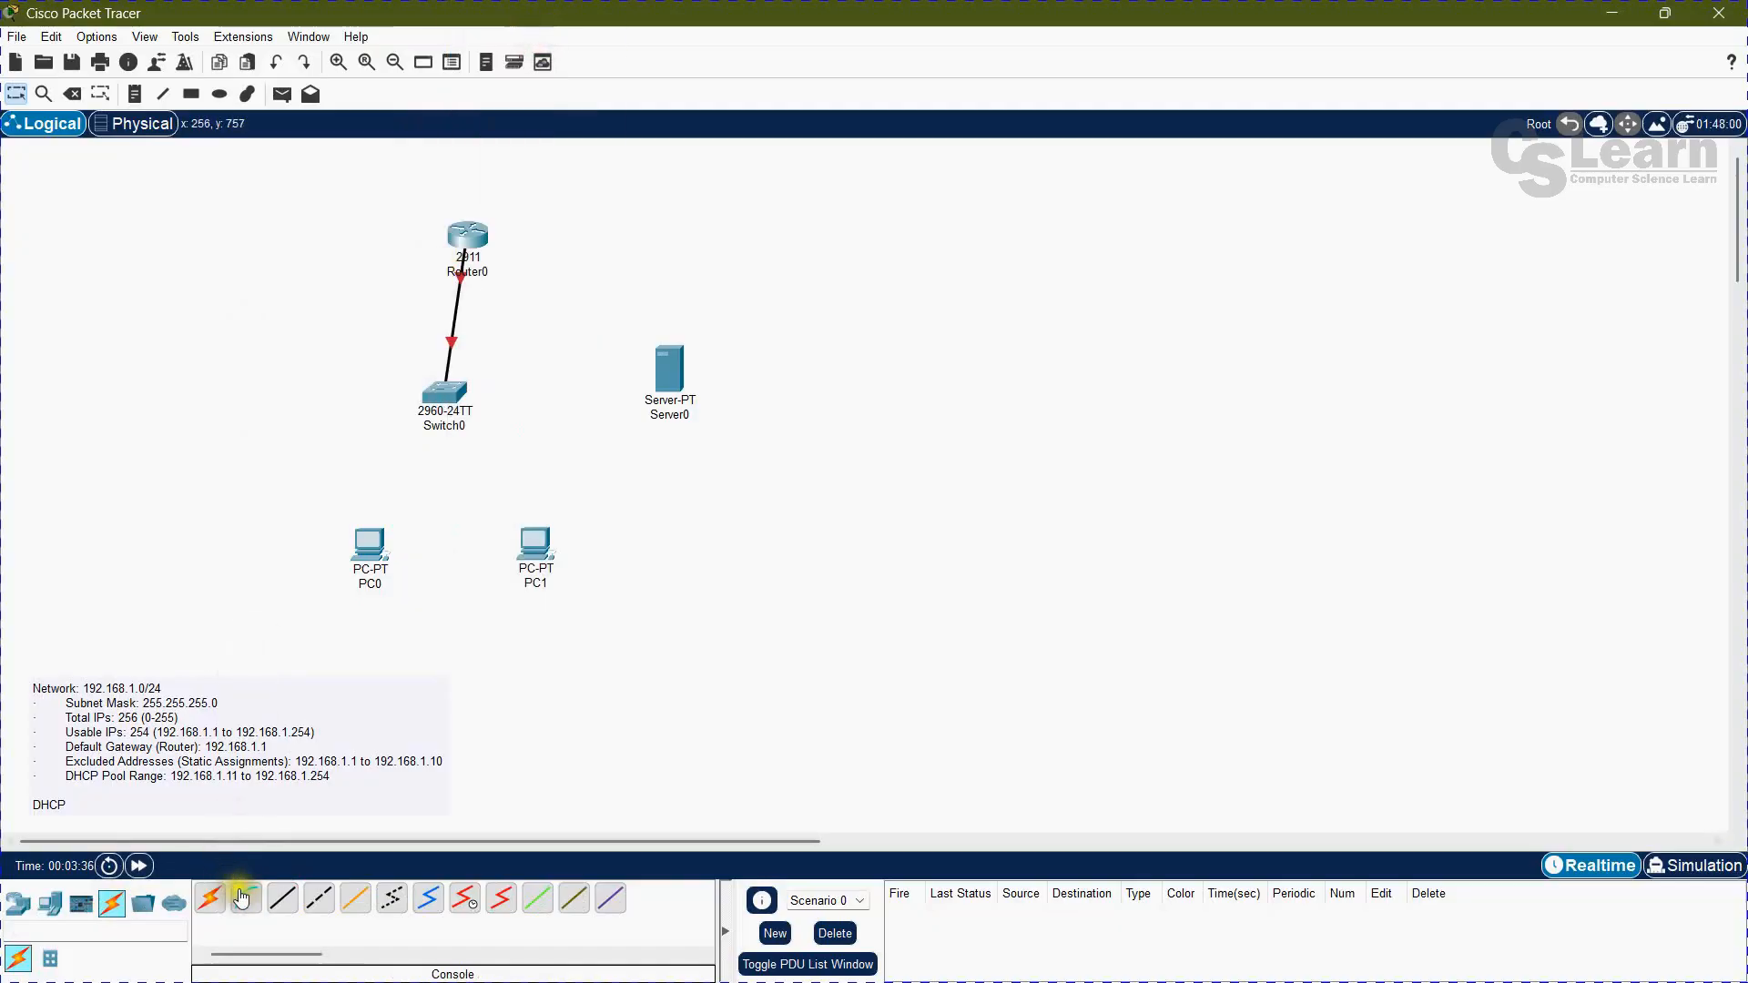
Step: Connect Switch0's FastEthernet0/2 to Server0 with a copper straight-through cable
{"action": "left_click", "coordinate": [287, 901]}
{"action": "left_click", "coordinate": [446, 393]}
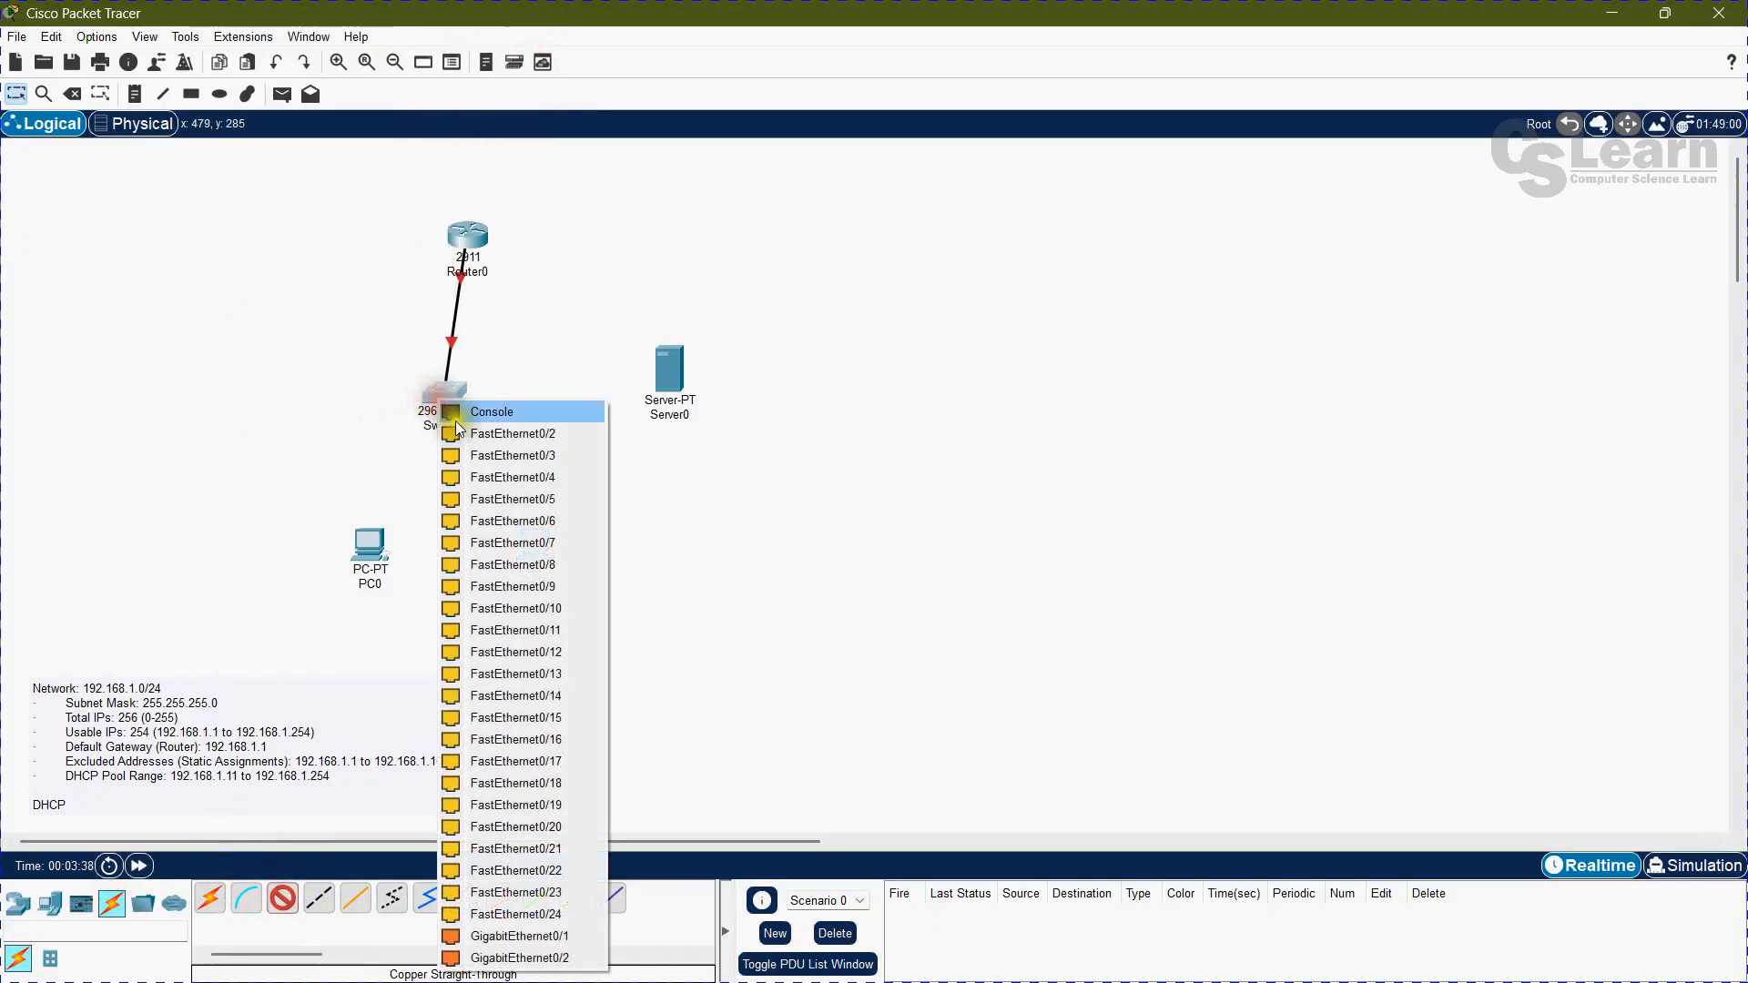
{"action": "left_click", "coordinate": [496, 434]}
{"action": "left_click", "coordinate": [711, 382]}
{"action": "left_click", "coordinate": [724, 393]}
Step: Connect Switch0's next free FastEthernet port to PC0 with a copper straight-through cable
{"action": "left_click", "coordinate": [283, 898]}
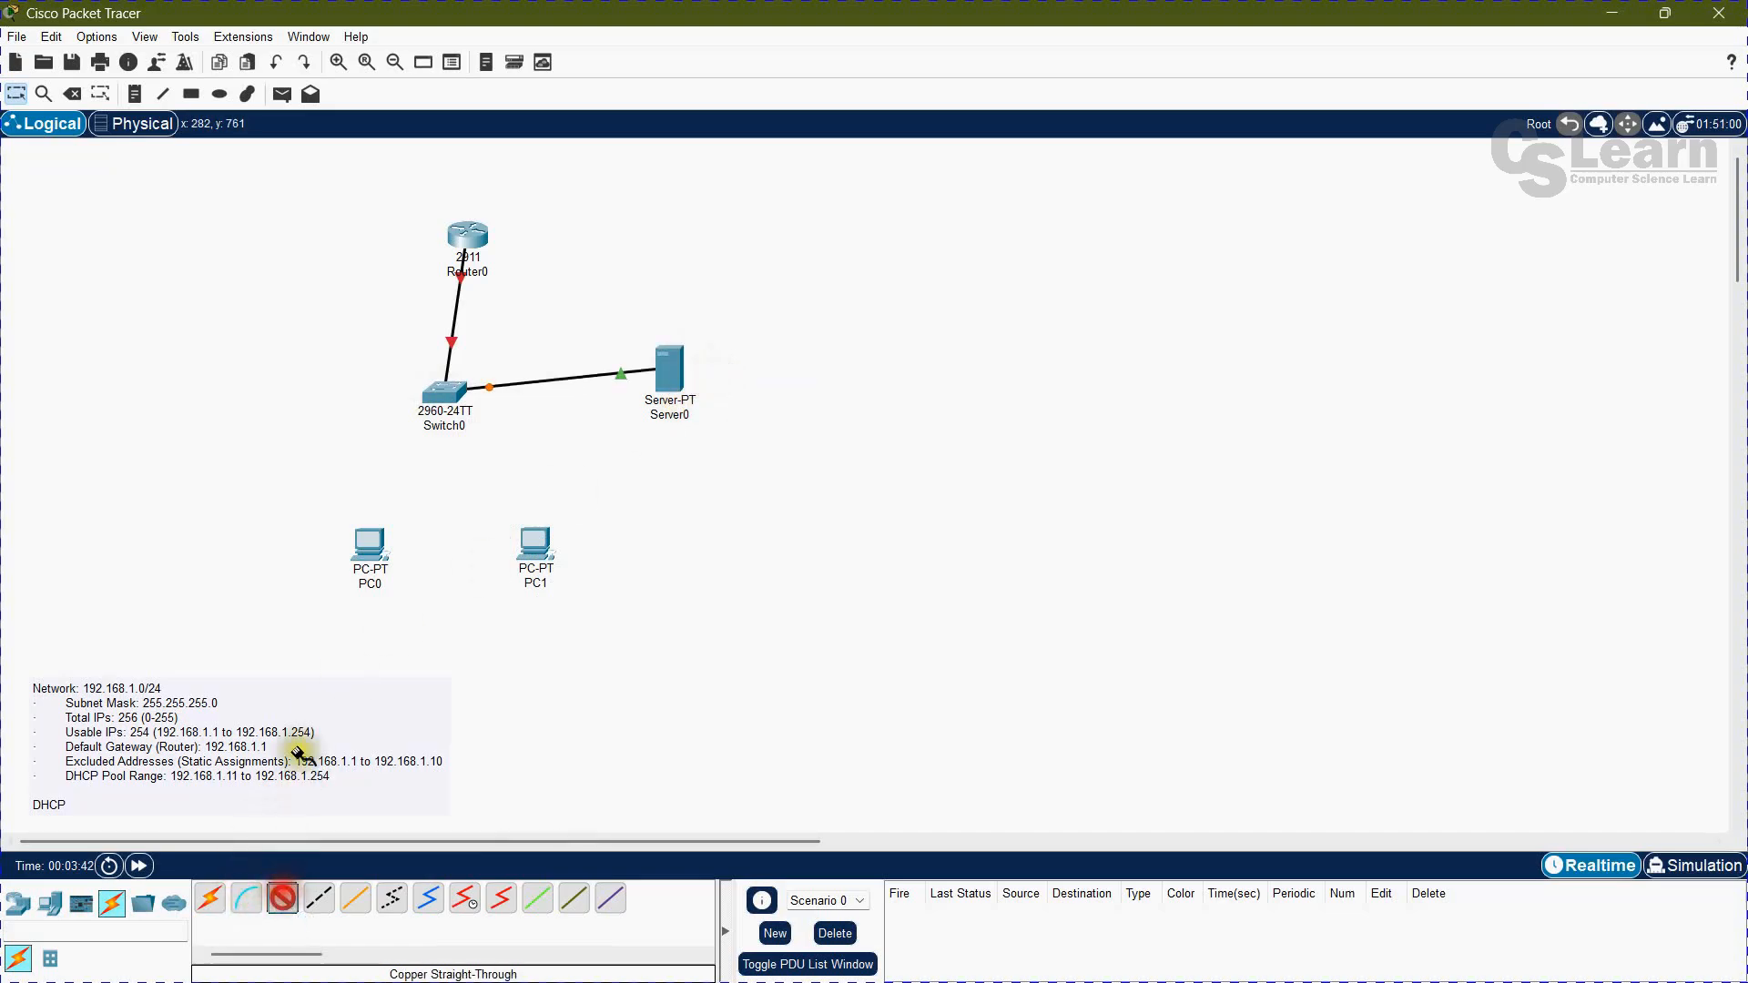
{"action": "left_click", "coordinate": [437, 407]}
{"action": "left_click", "coordinate": [484, 434]}
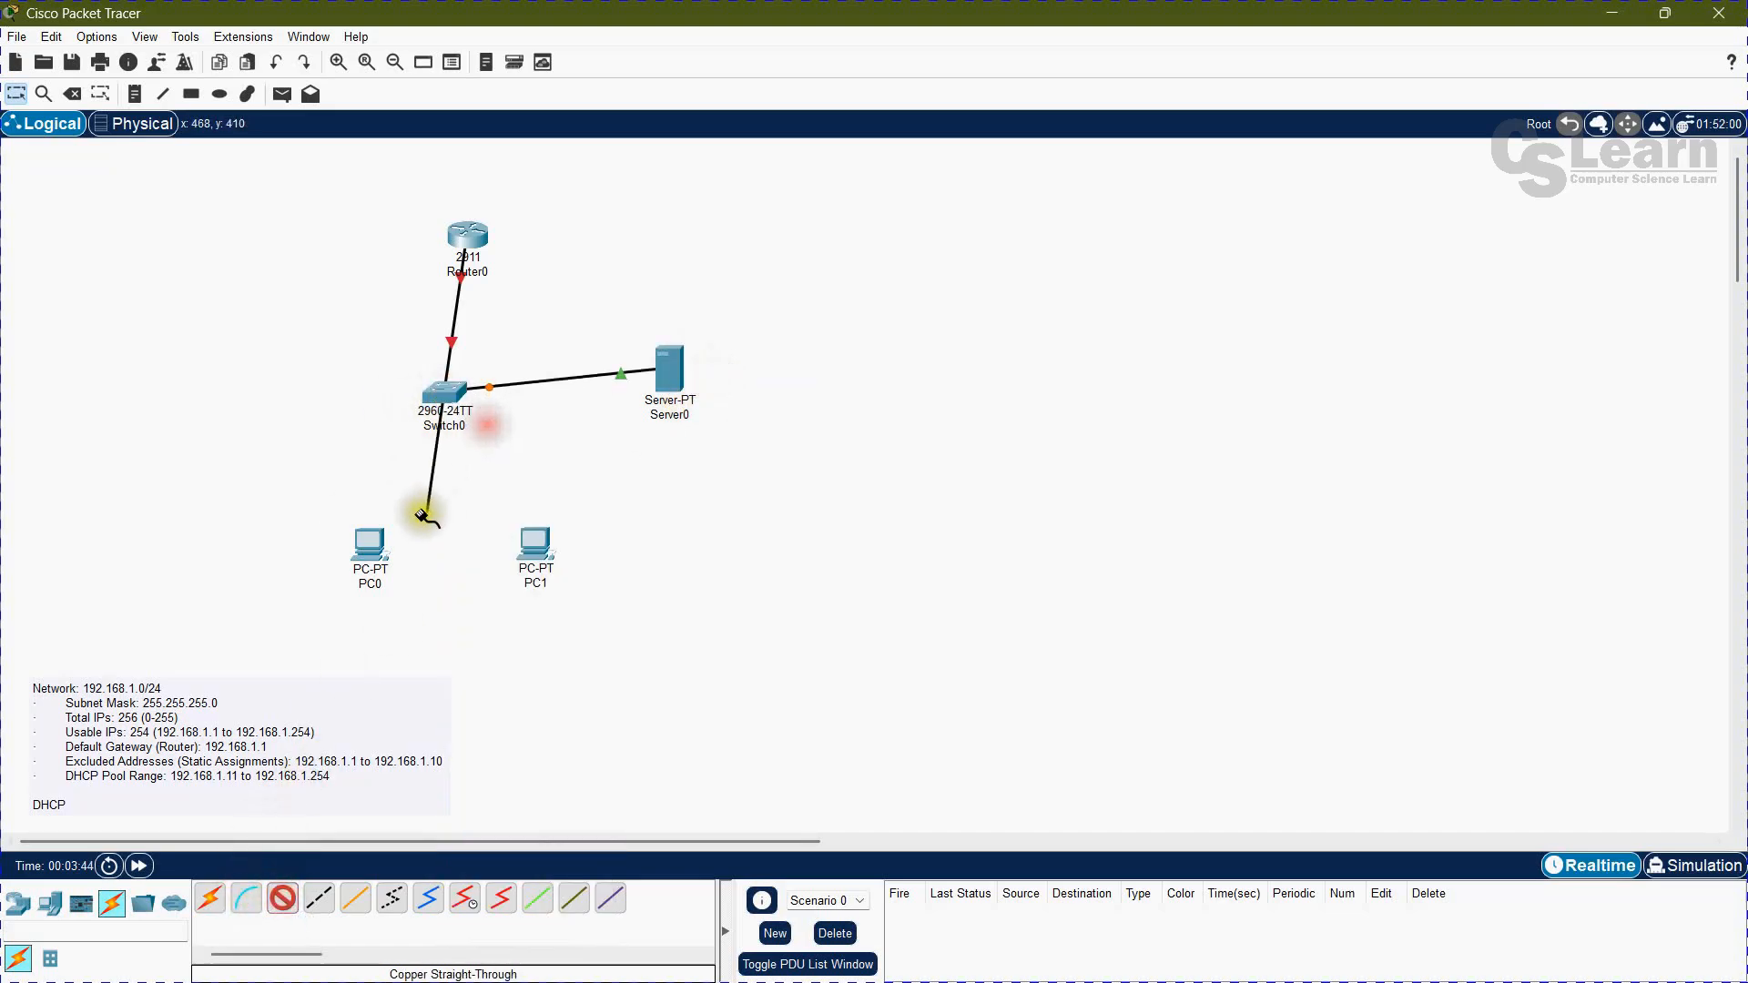
{"action": "left_click", "coordinate": [370, 541]}
{"action": "left_click", "coordinate": [409, 616]}
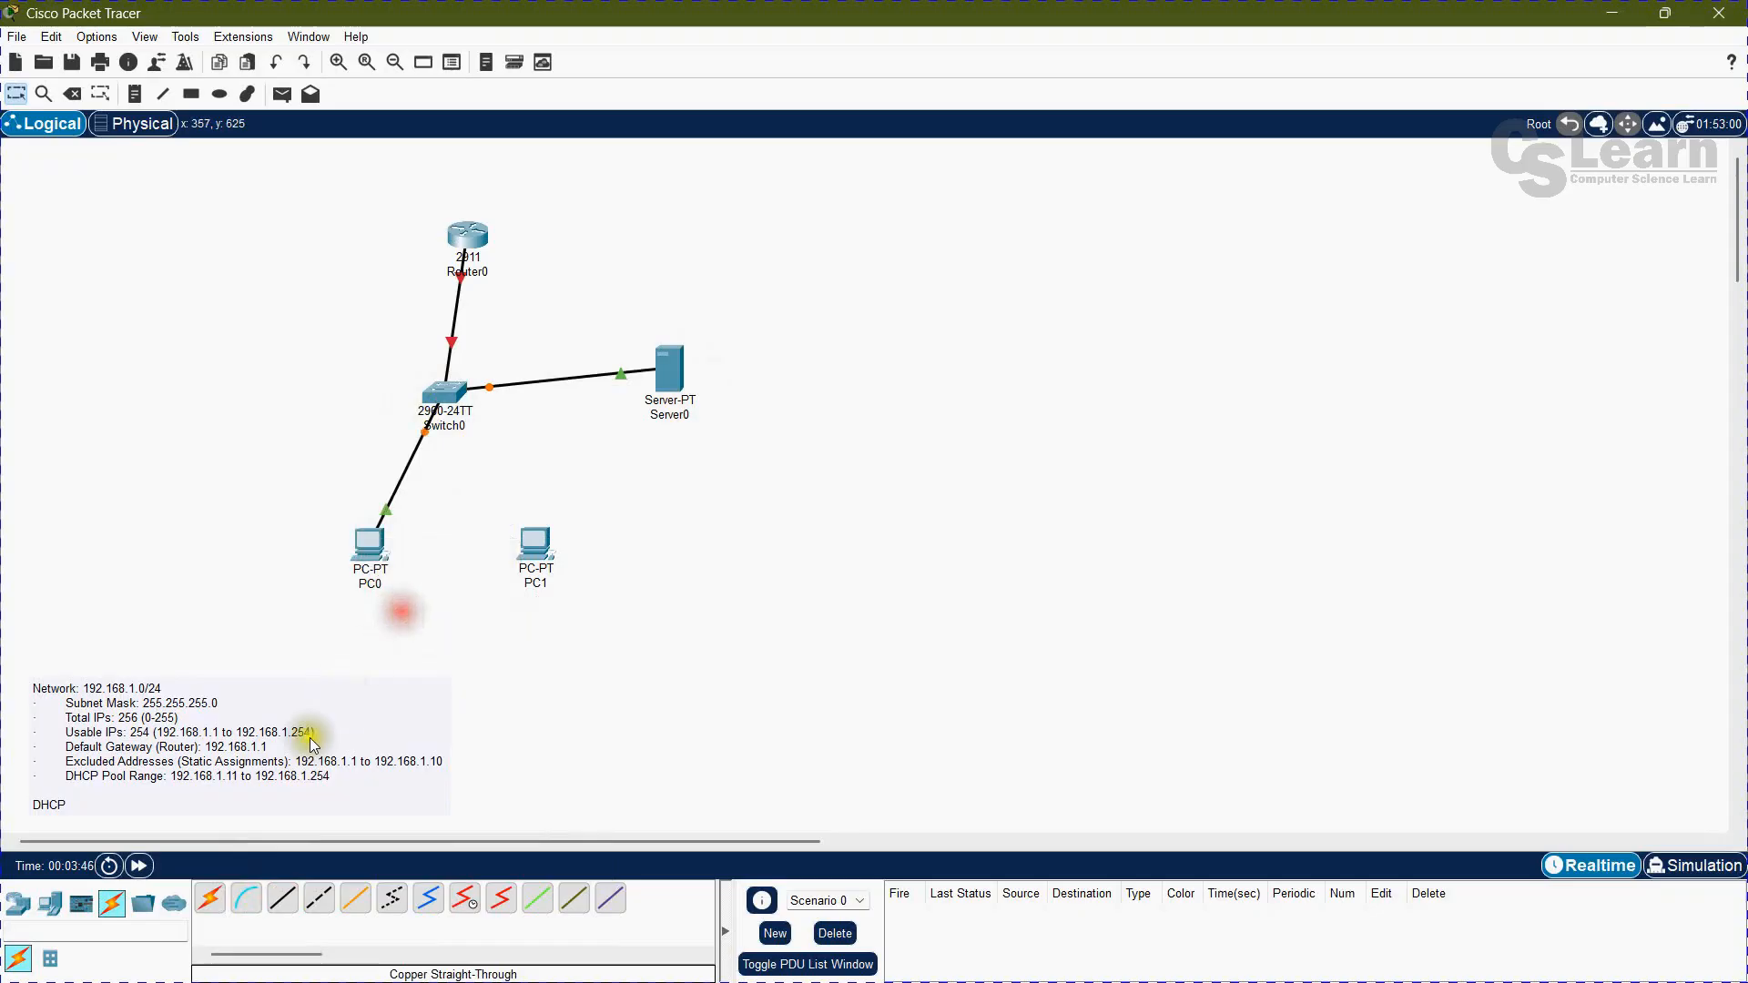
Step: Connect Switch0's next free FastEthernet port to PC1 with a copper straight-through cable
{"action": "left_click", "coordinate": [282, 899]}
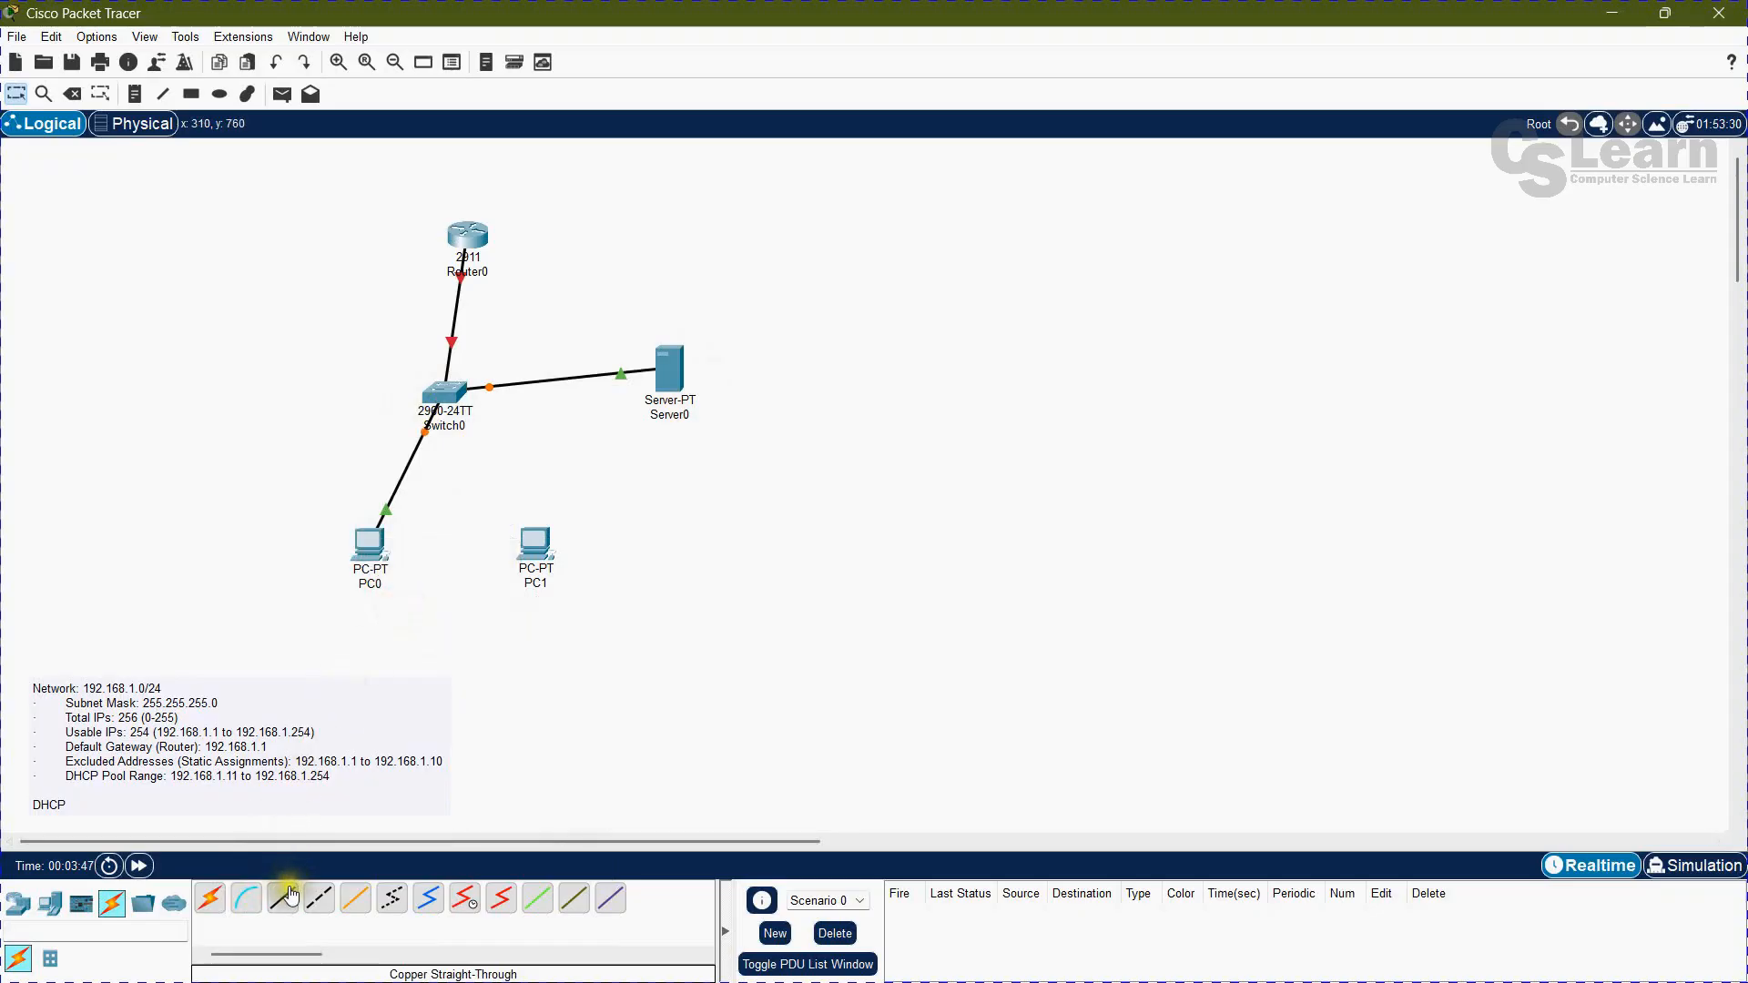
{"action": "left_click", "coordinate": [440, 396]}
{"action": "left_click", "coordinate": [499, 432]}
{"action": "left_click", "coordinate": [533, 543]}
{"action": "left_click", "coordinate": [583, 615]}
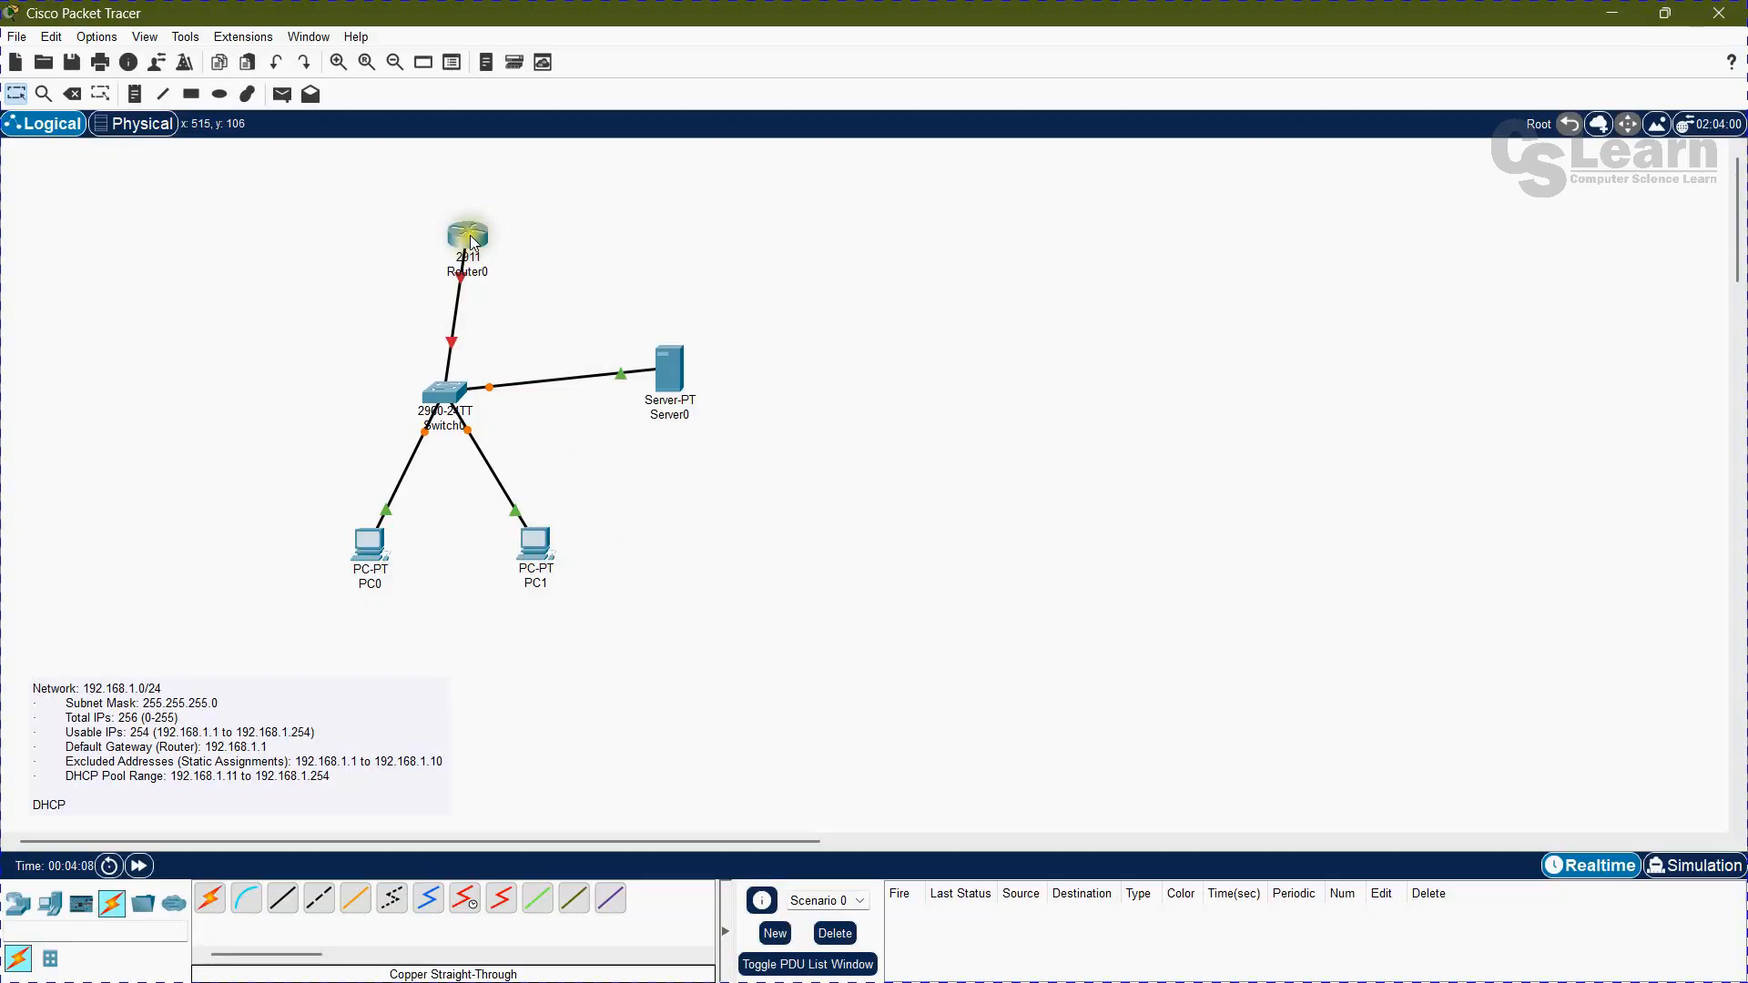
{"action": "left_click", "coordinate": [379, 236]}
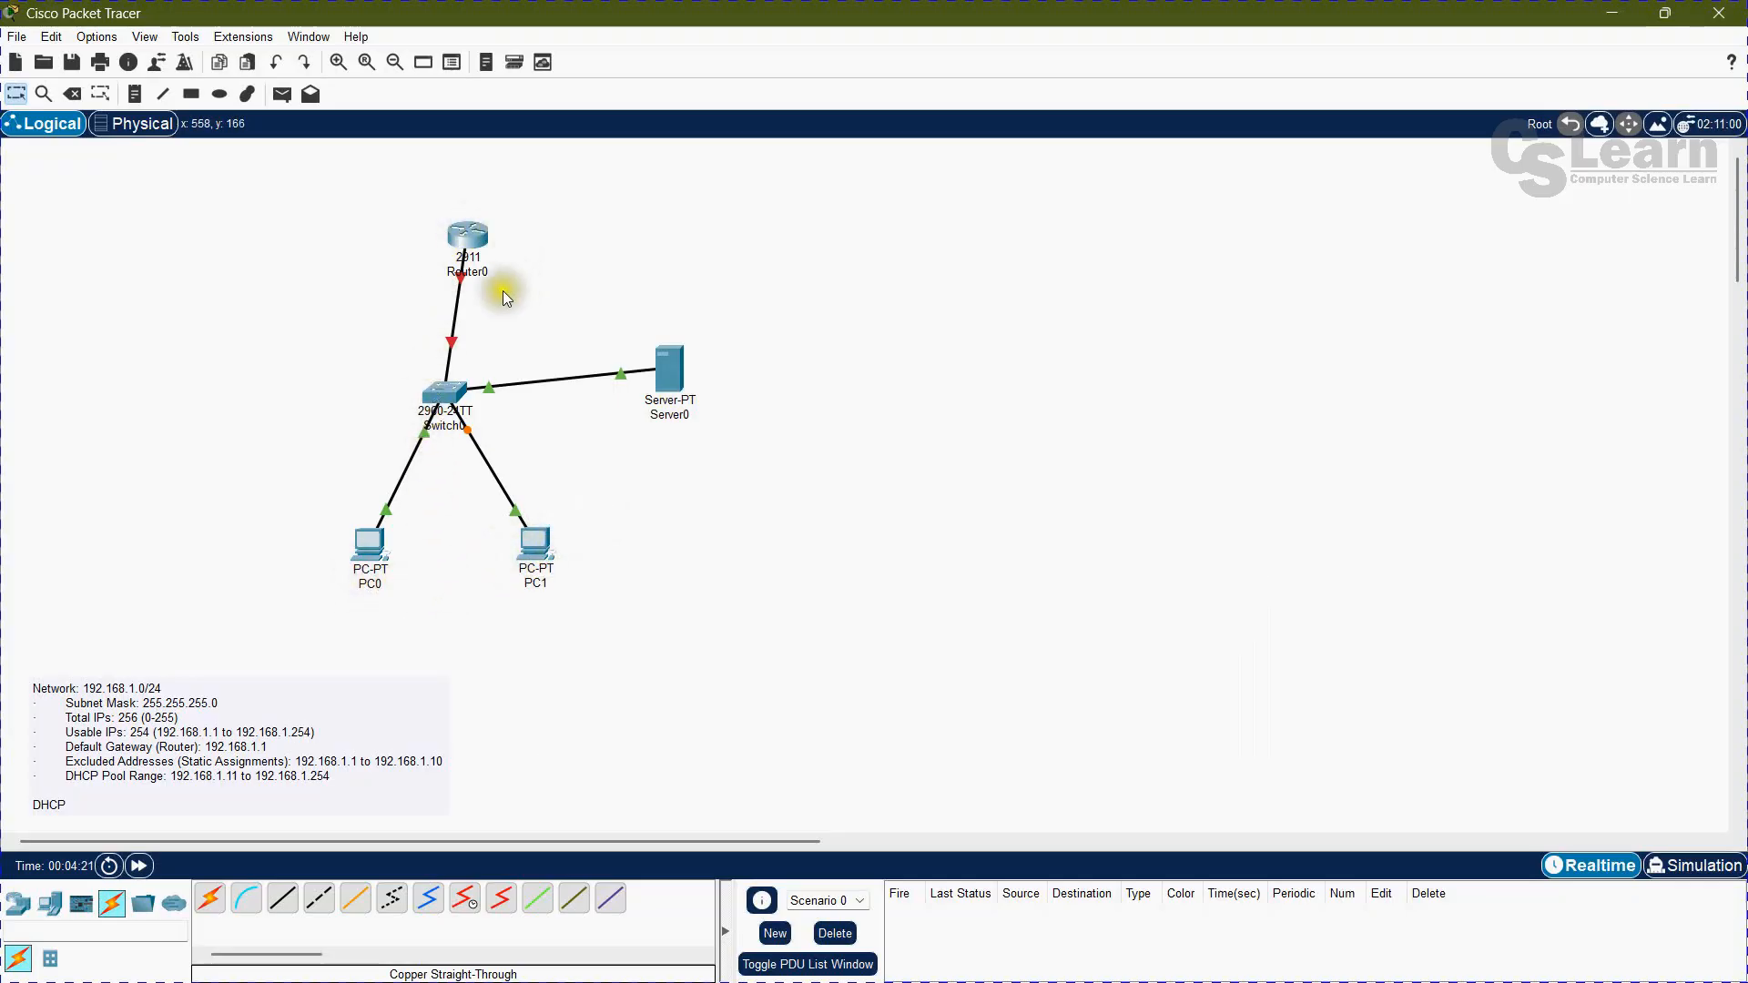
Step: Open Router0's command line interface and answer no to the initial configuration dialog
{"action": "mouse_move", "coordinate": [472, 263]}
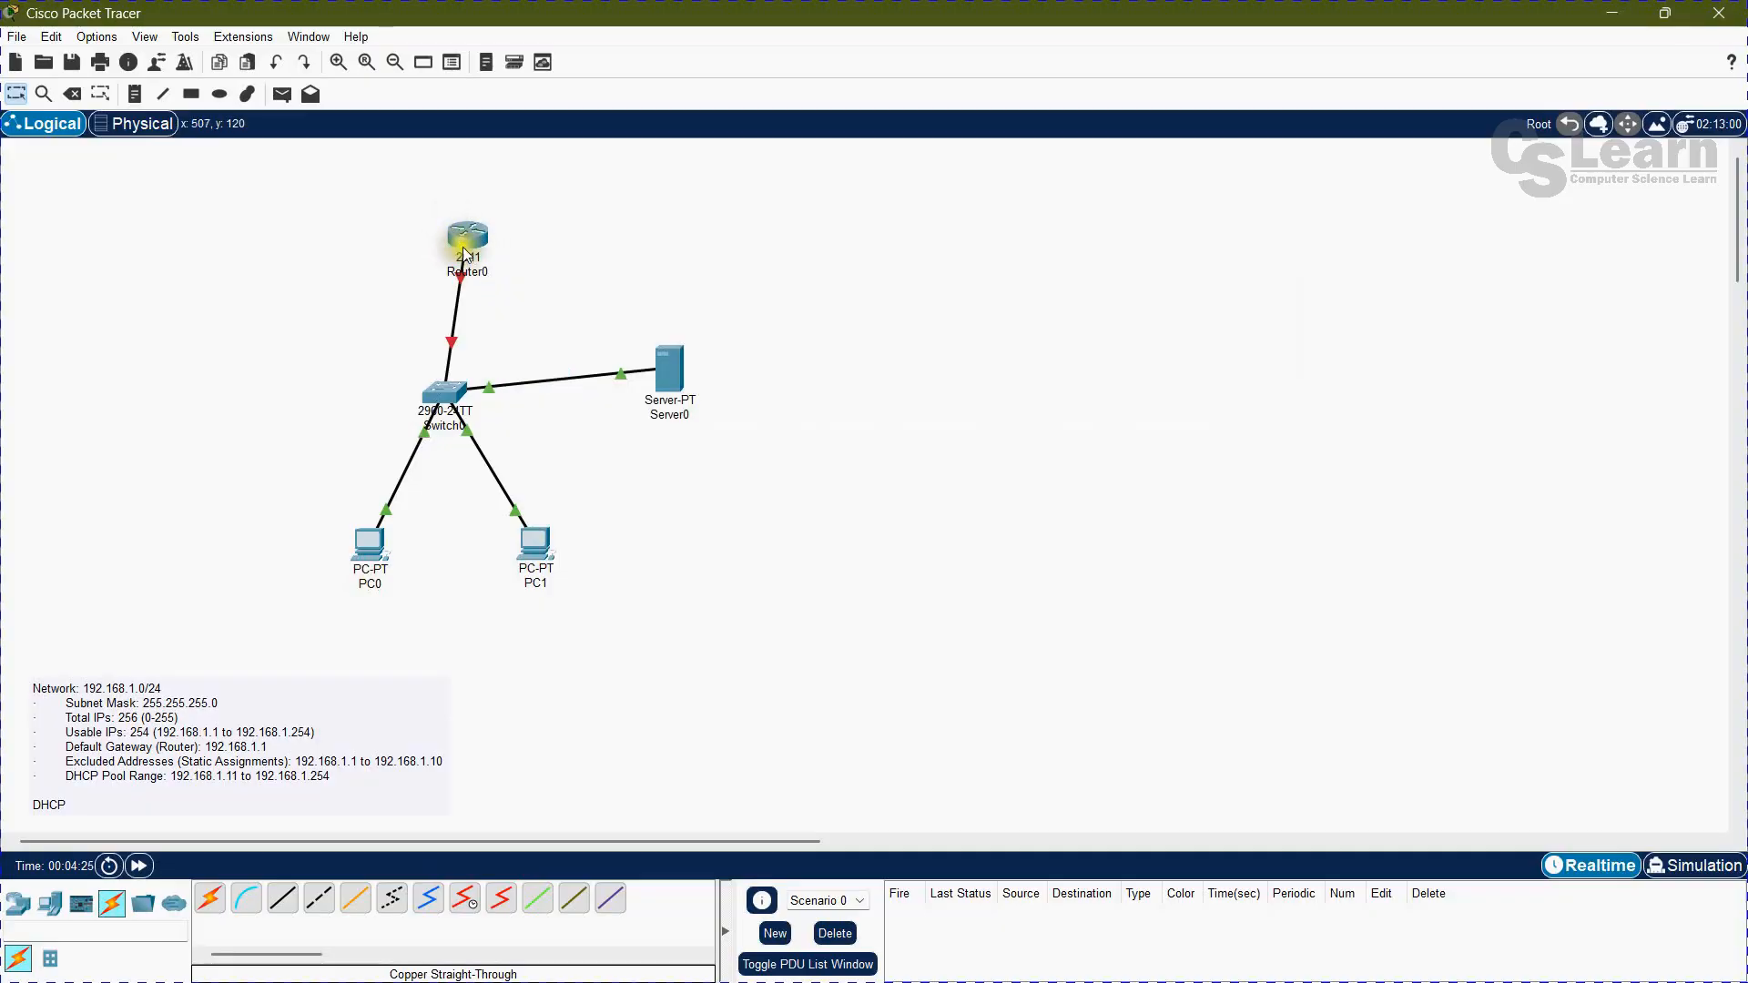
{"action": "left_click", "coordinate": [464, 251]}
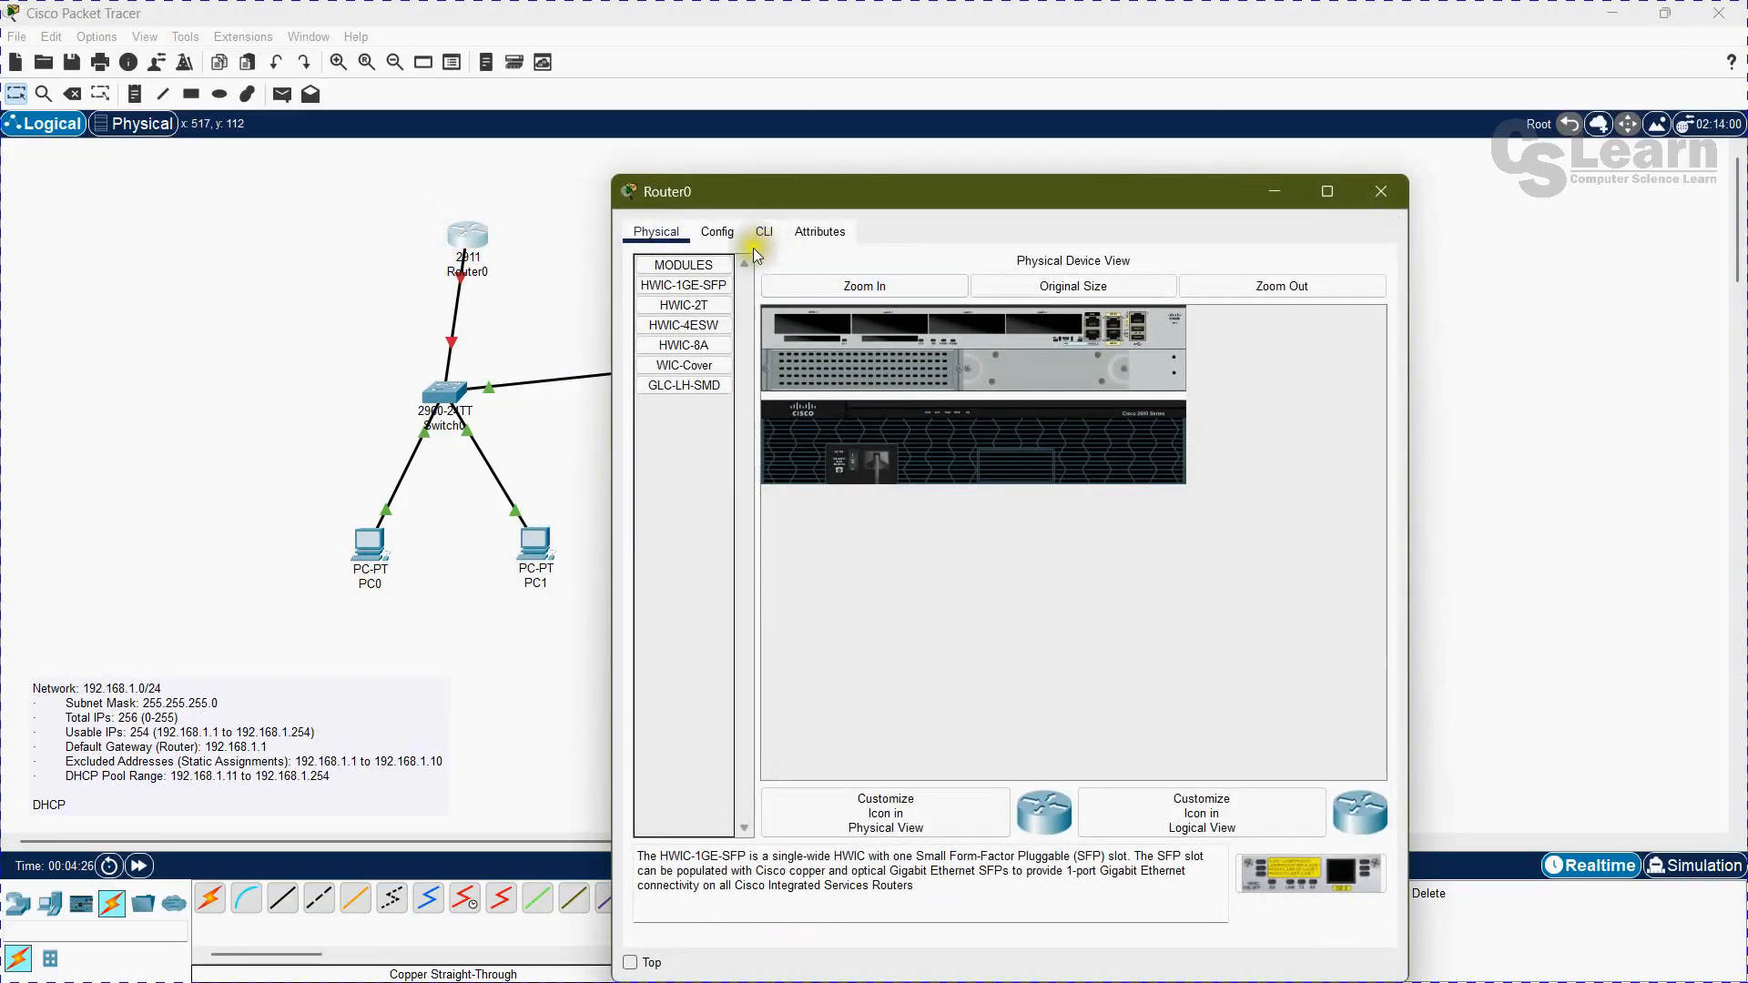
{"action": "left_click", "coordinate": [763, 233]}
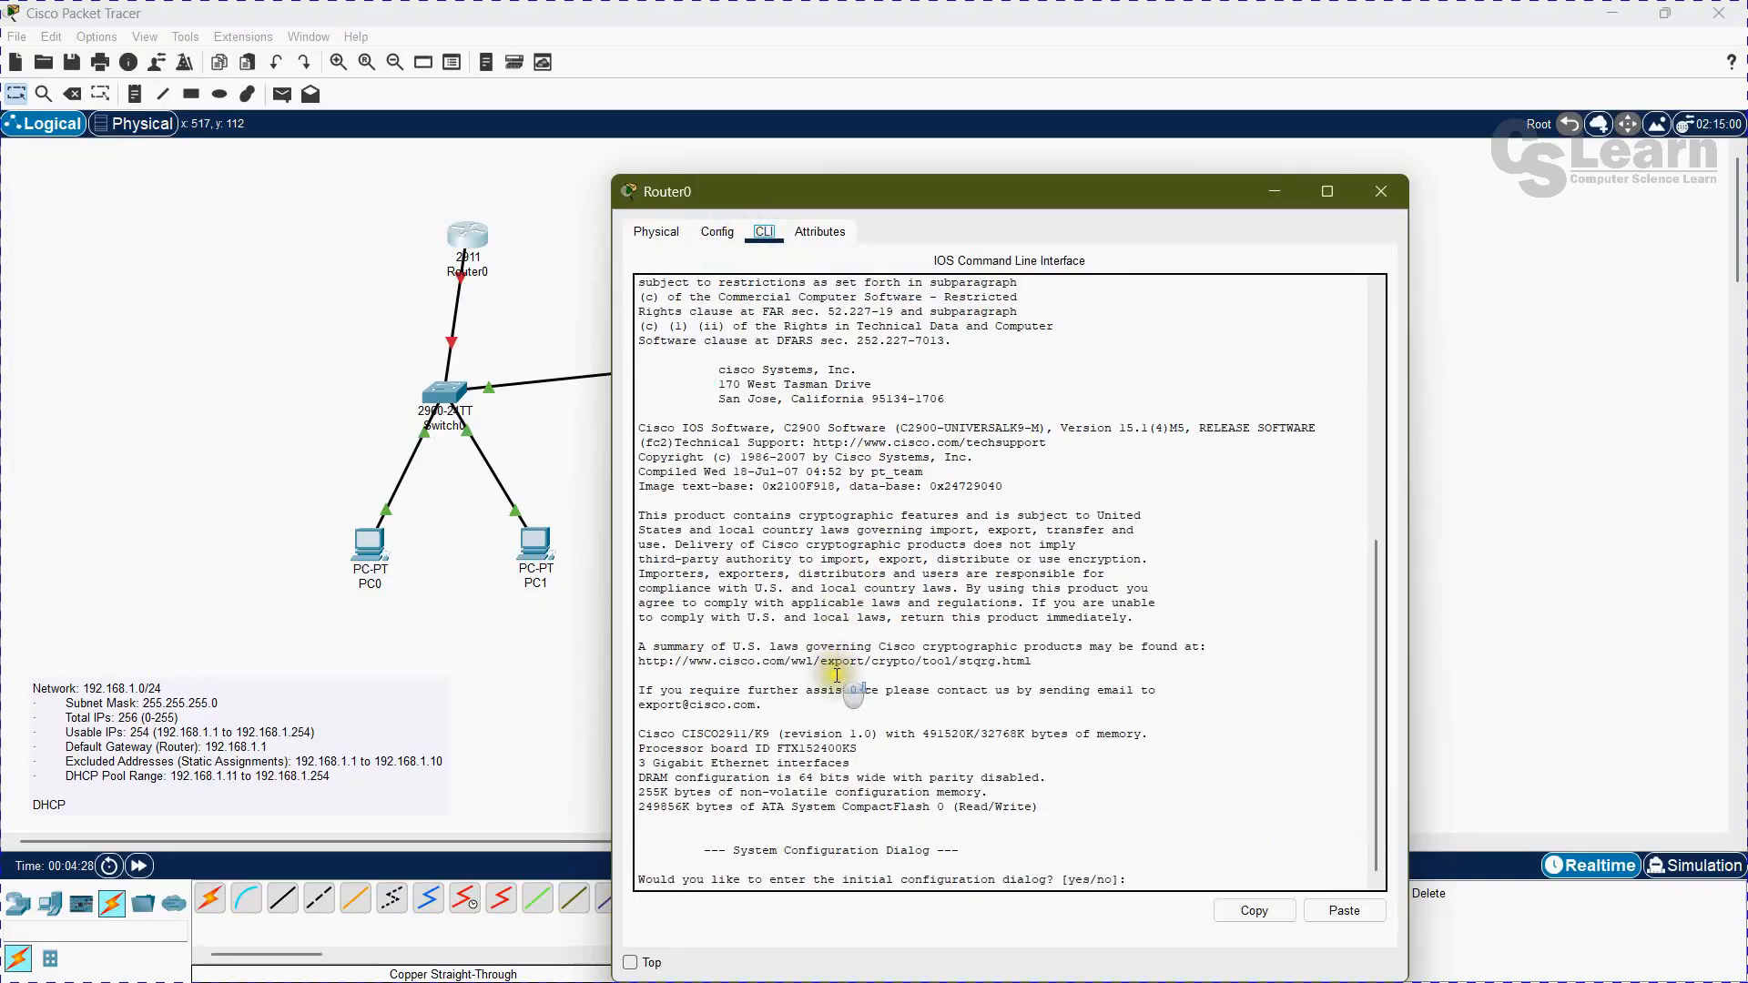
{"action": "left_click", "coordinate": [1132, 880]}
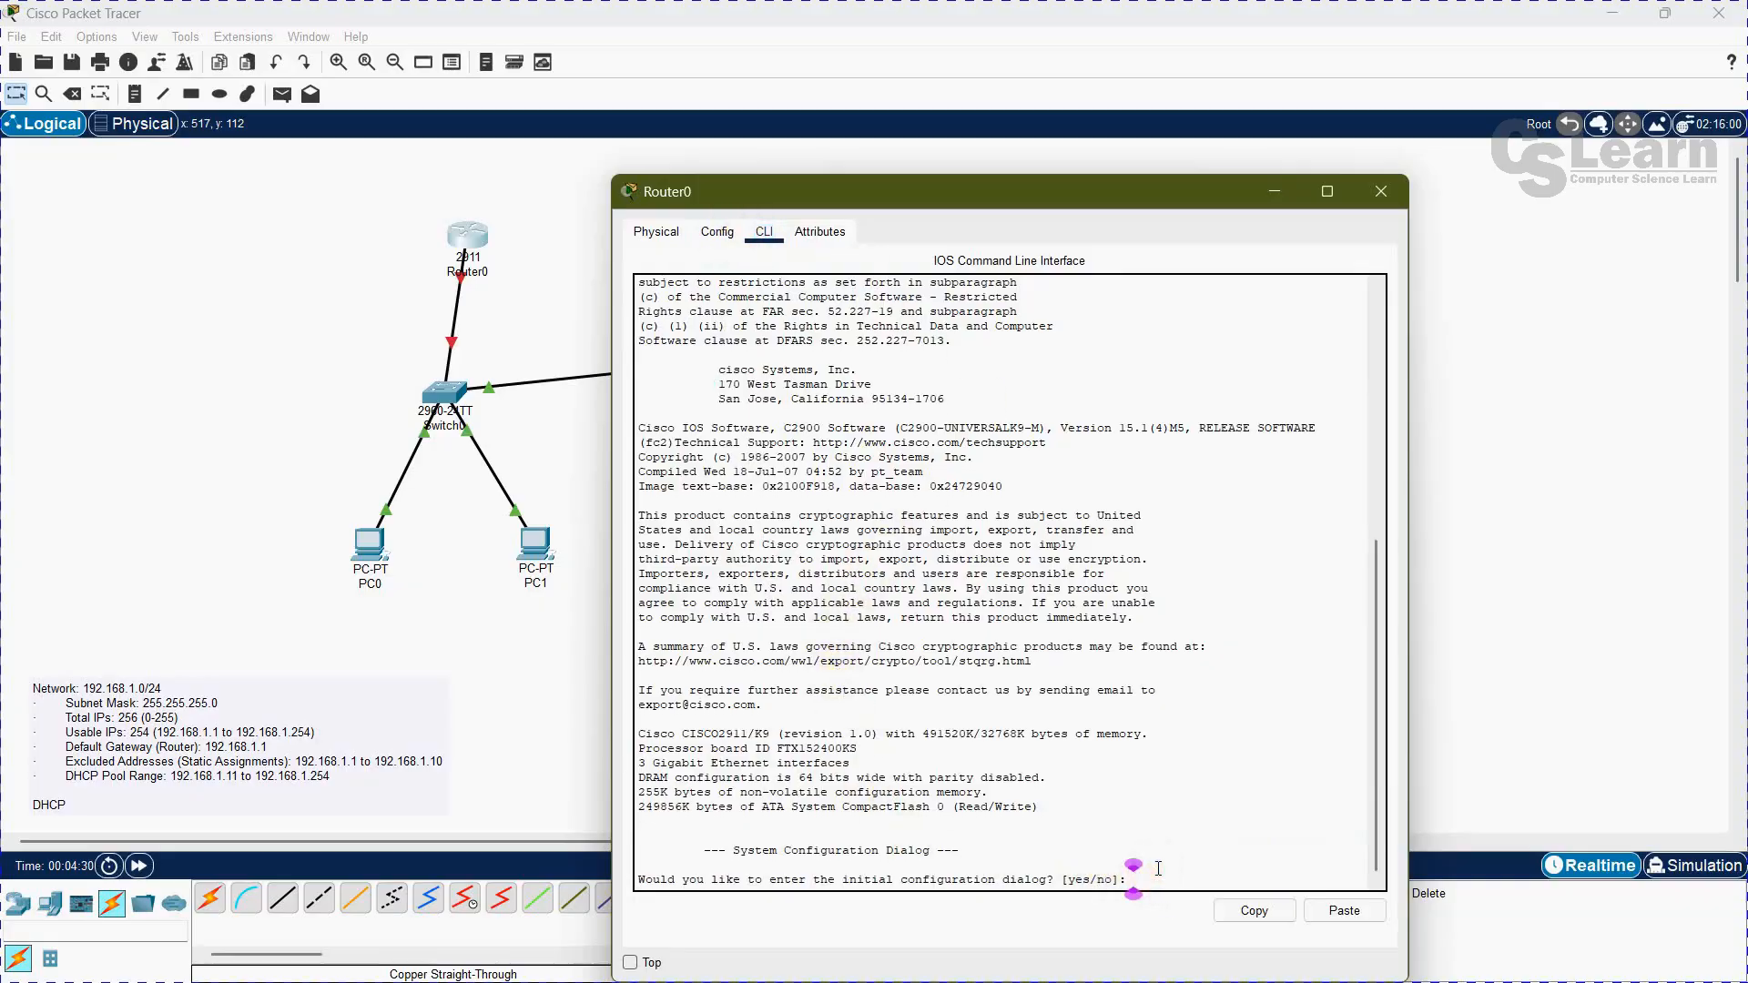
{"action": "type", "text": "no"}
{"action": "key", "text": "Return"}
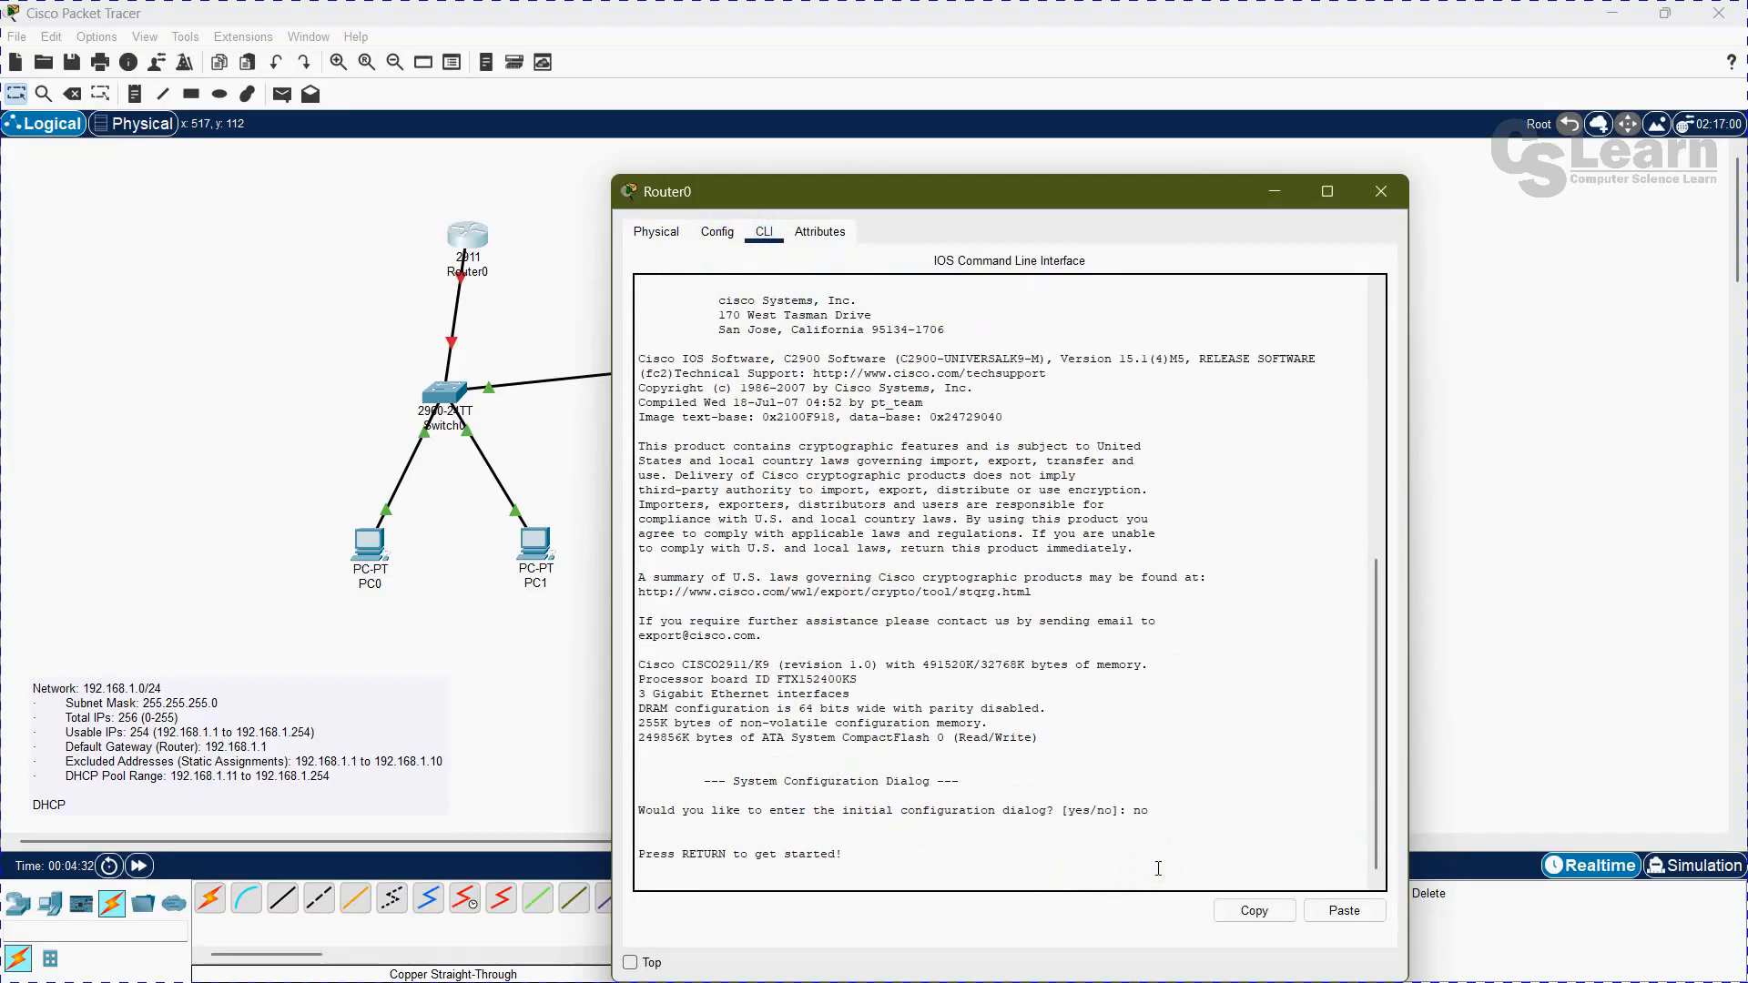
Step: Enter privileged mode on Router0 with en and global configuration mode with configure terminal
{"action": "key", "text": "Return"}
{"action": "type", "text": "en"}
{"action": "key", "text": "Return"}
{"action": "type", "text": "conf"}
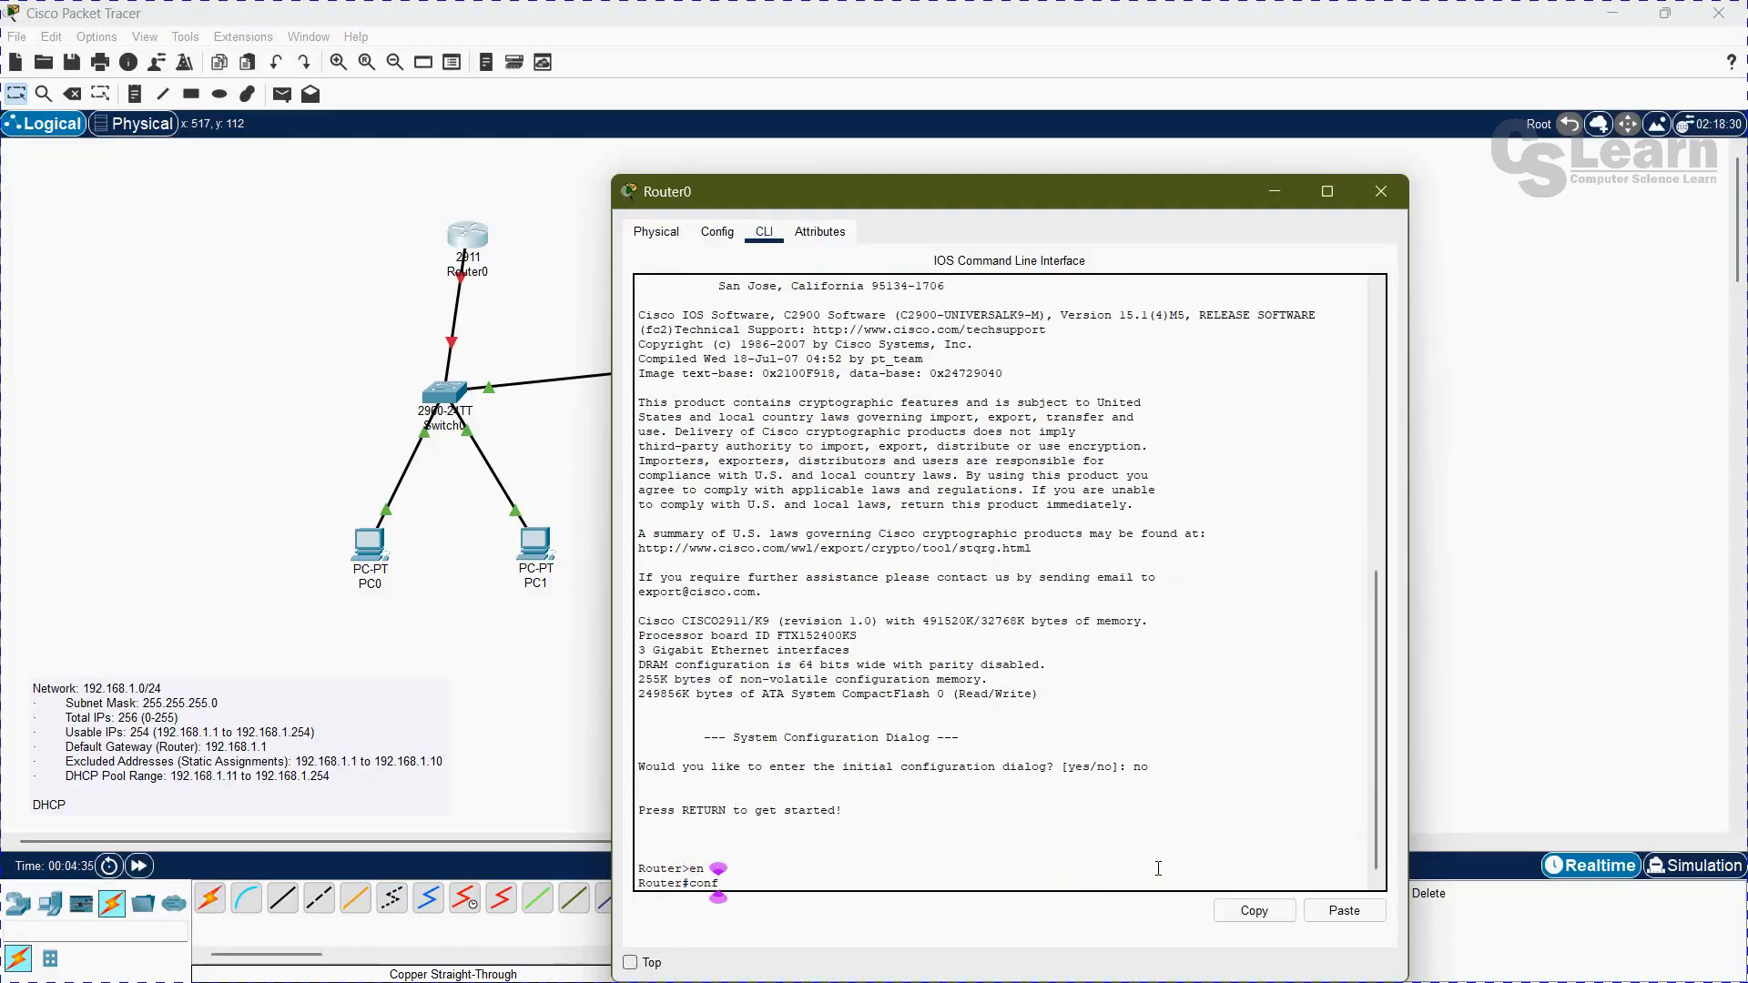
{"action": "key", "text": "Tab"}
{"action": "type", "text": "ter"}
{"action": "key", "text": "Tab"}
{"action": "key", "text": "Return"}
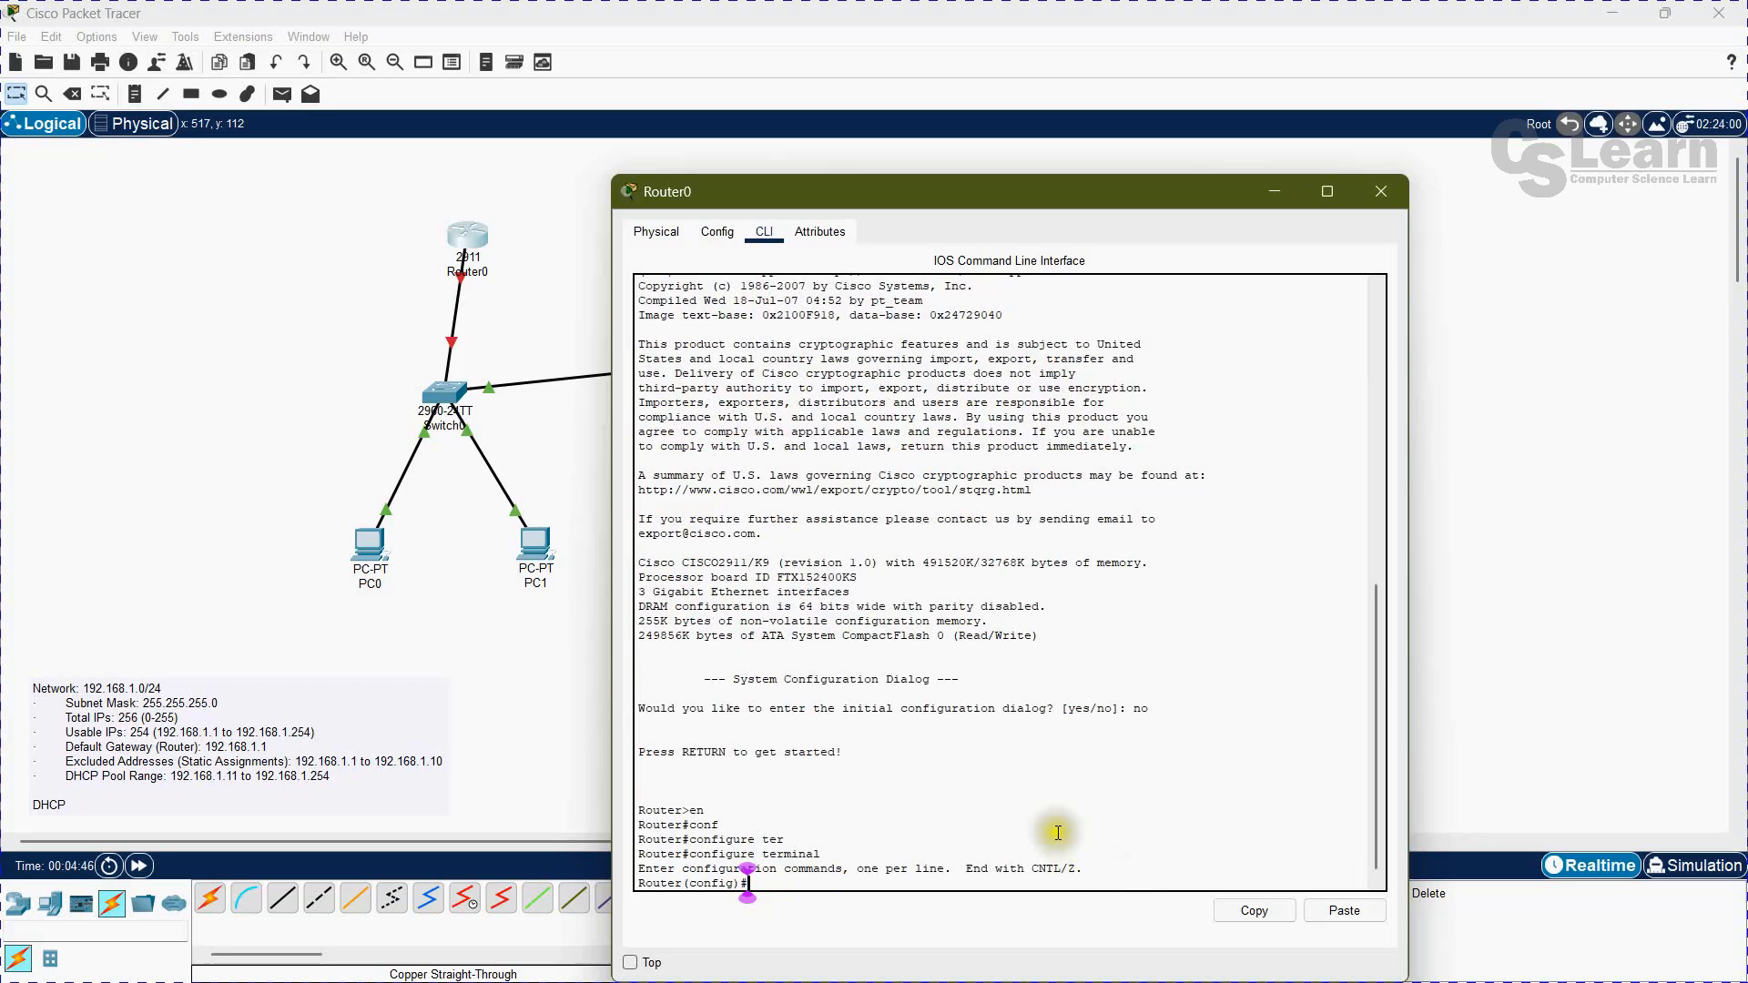
Step: Check which router port links to the switch and enter interface configuration for gigabitEthernet 0/0 on Router0
{"action": "left_click", "coordinate": [155, 353]}
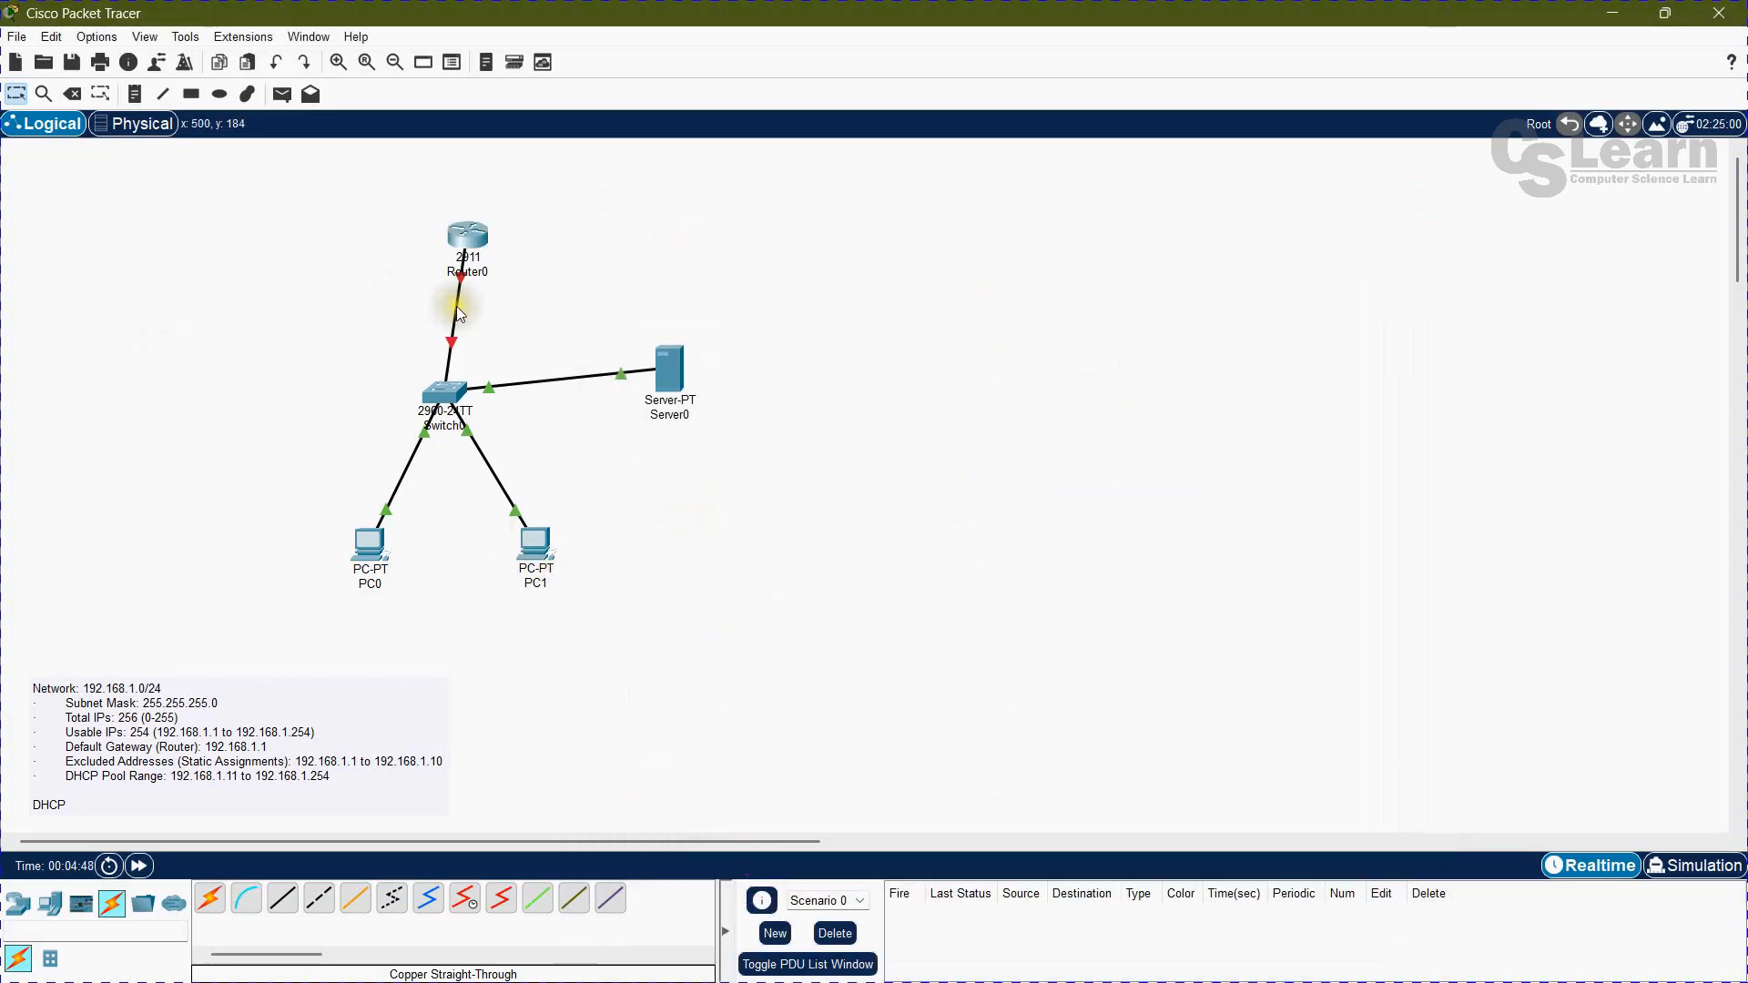
{"action": "mouse_move", "coordinate": [458, 311]}
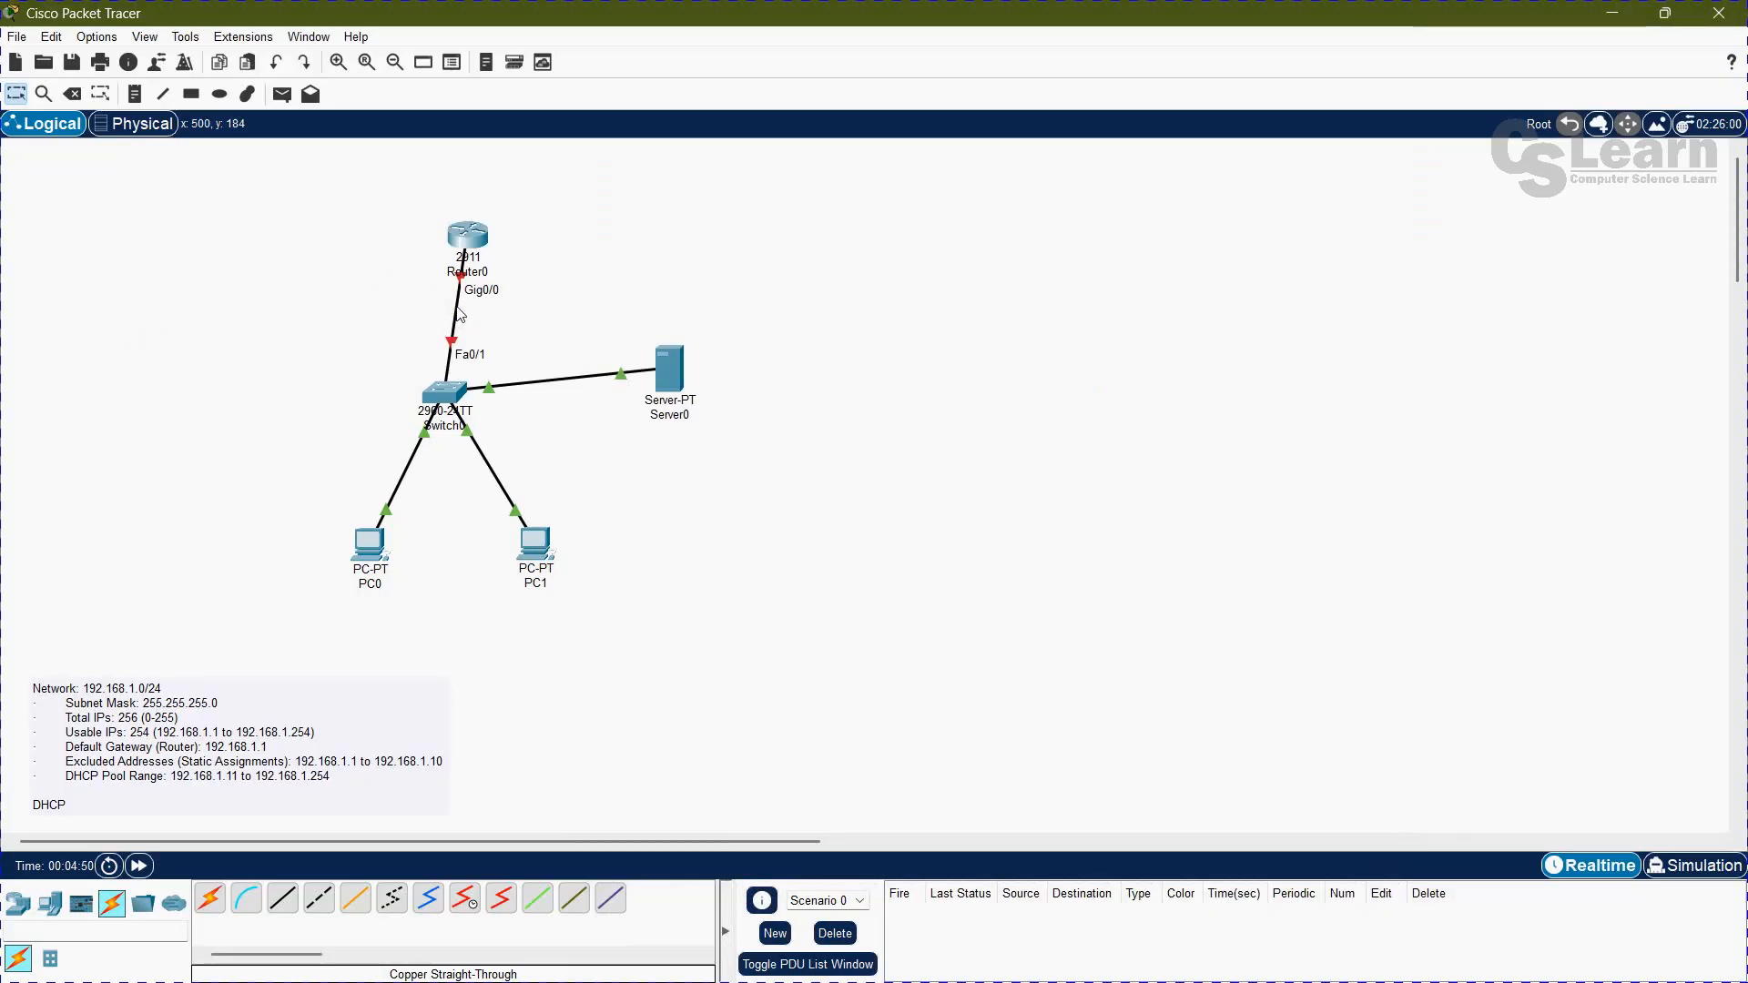
{"action": "key", "text": "alt+Tab"}
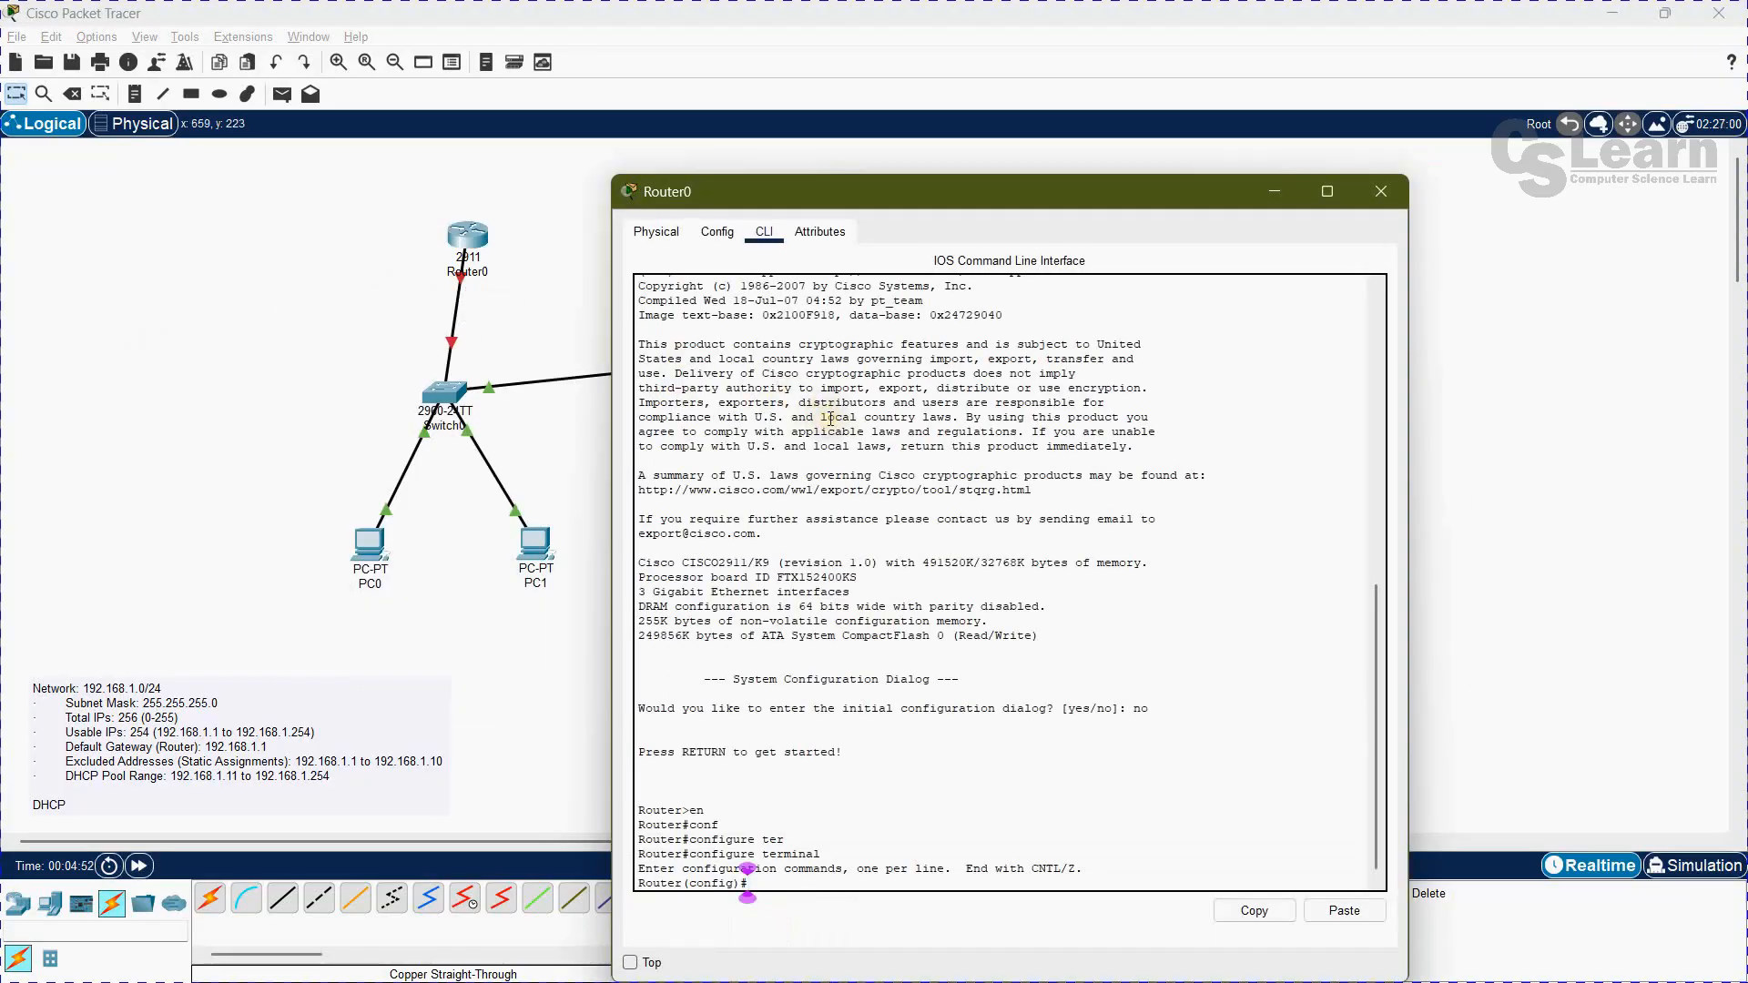
{"action": "type", "text": "int"}
{"action": "key", "text": "Tab"}
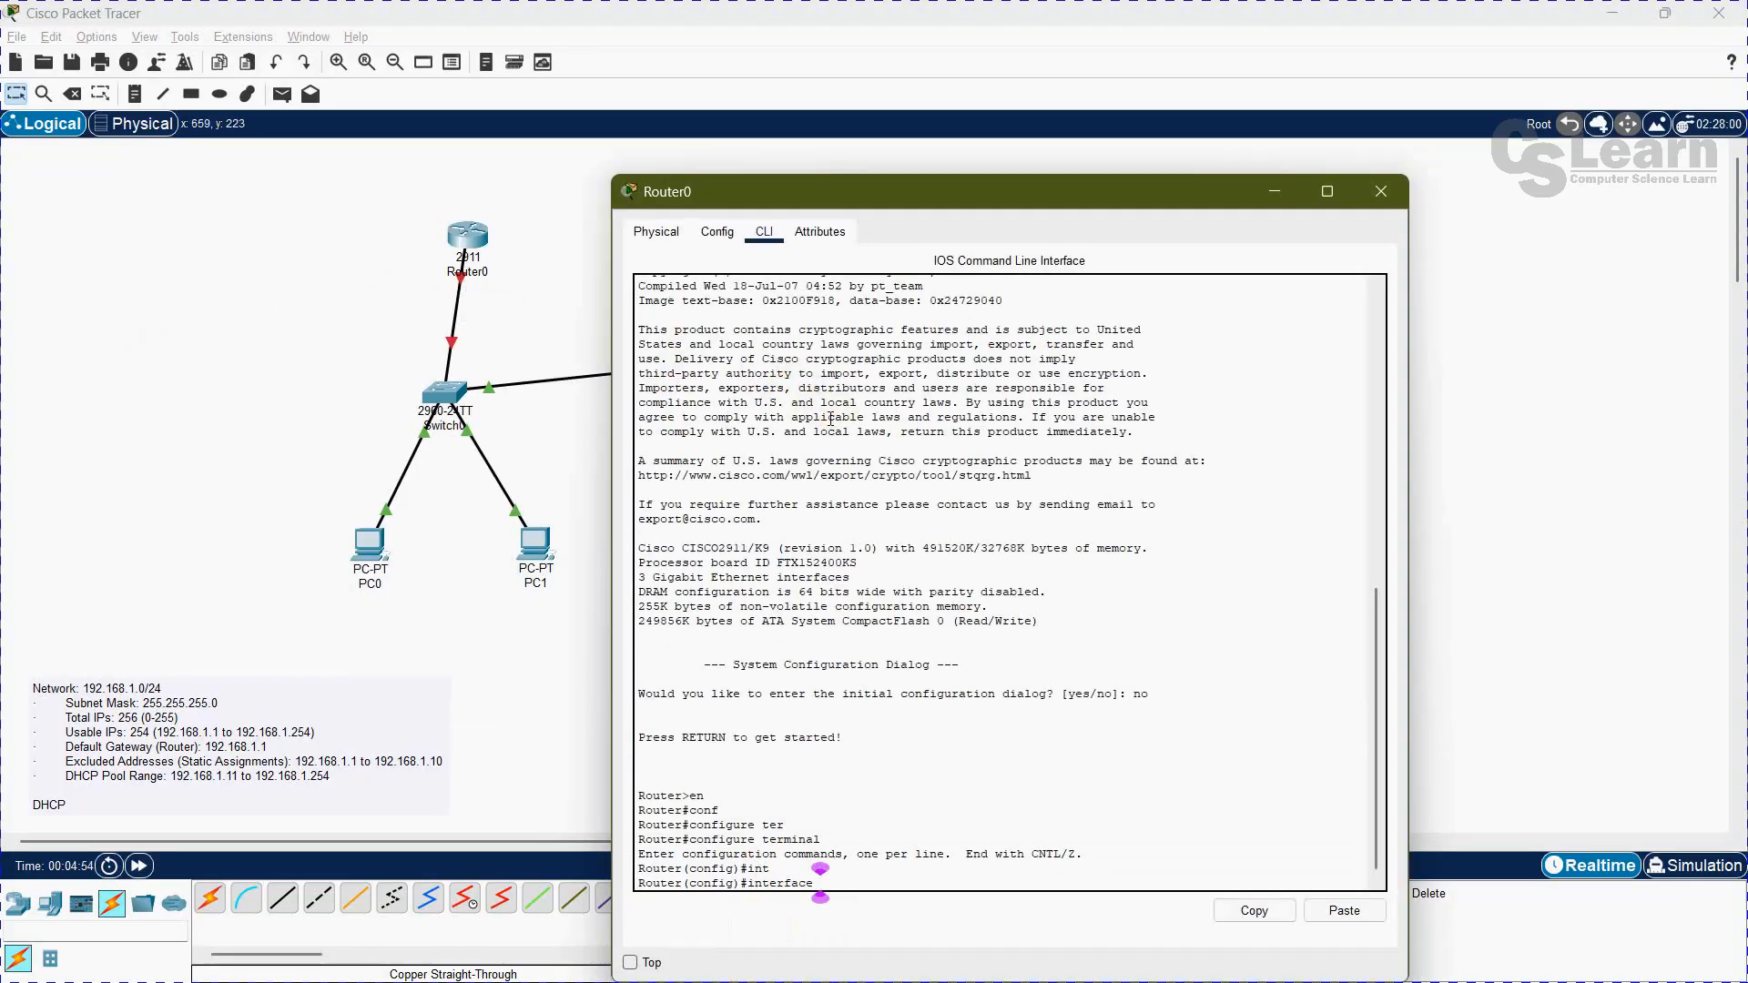
{"action": "type", "text": "gi"}
{"action": "key", "text": "Tab"}
{"action": "type", "text": "0/"}
{"action": "key", "text": "Return"}
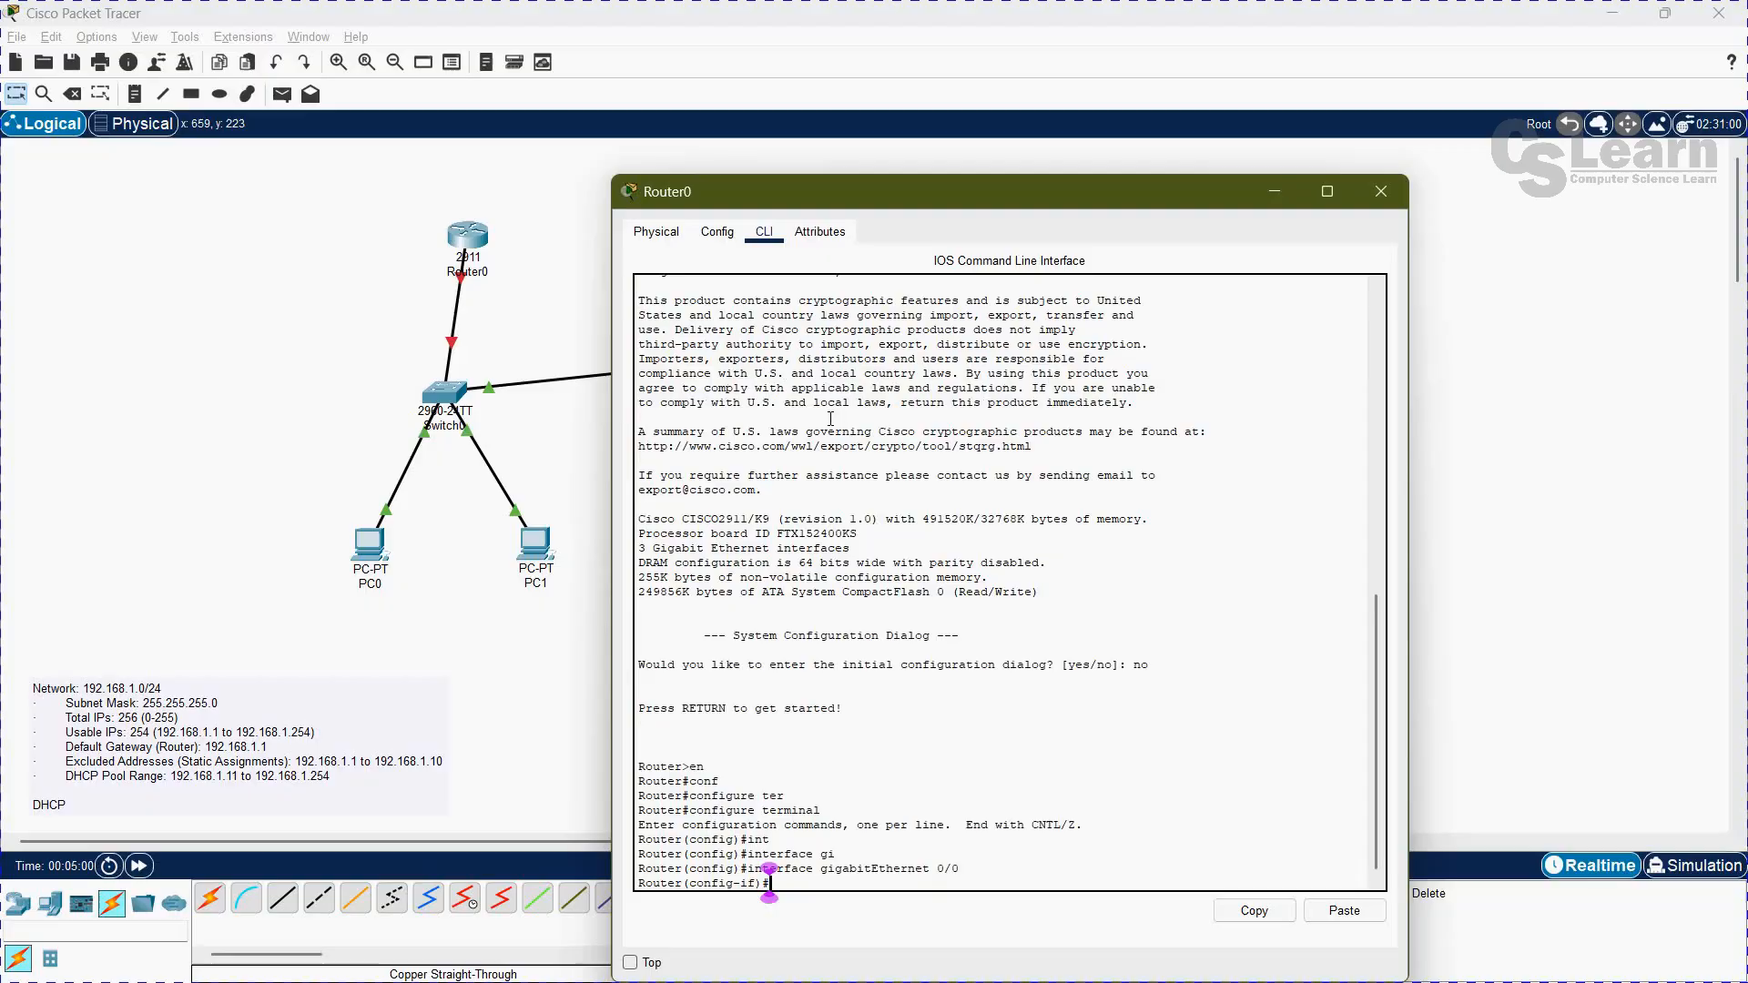
Step: Assign the IP address 192.168.1.1 with subnet mask 255.255.255.0 to Router0's GigabitEthernet 0/0
{"action": "type", "text": "ip add"}
{"action": "key", "text": "Tab"}
{"action": "type", "text": "192.16"}
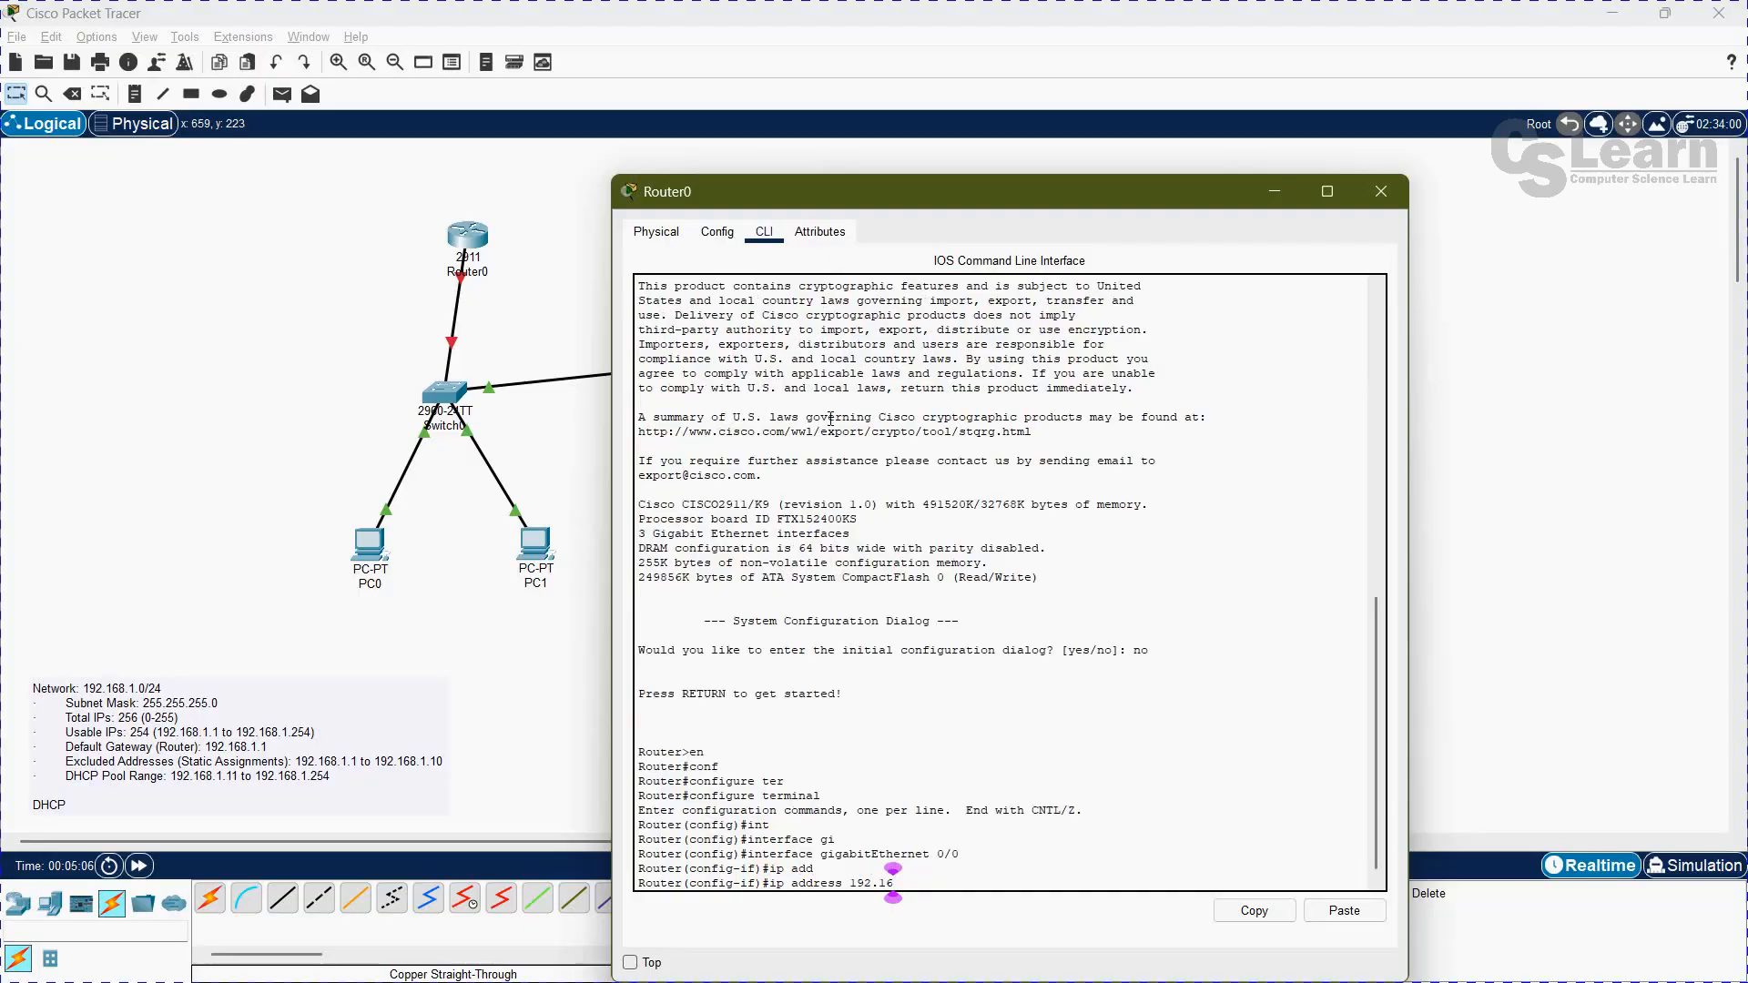
{"action": "type", "text": "8.1.1 255.255.255.0"}
{"action": "key", "text": "Return"}
Step: Enable the GigabitEthernet 0/0 interface with no shutdown and exit to global configuration mode
{"action": "type", "text": "no sh"}
{"action": "key", "text": "Tab"}
{"action": "key", "text": "Return"}
{"action": "type", "text": "exit"}
{"action": "key", "text": "Return"}
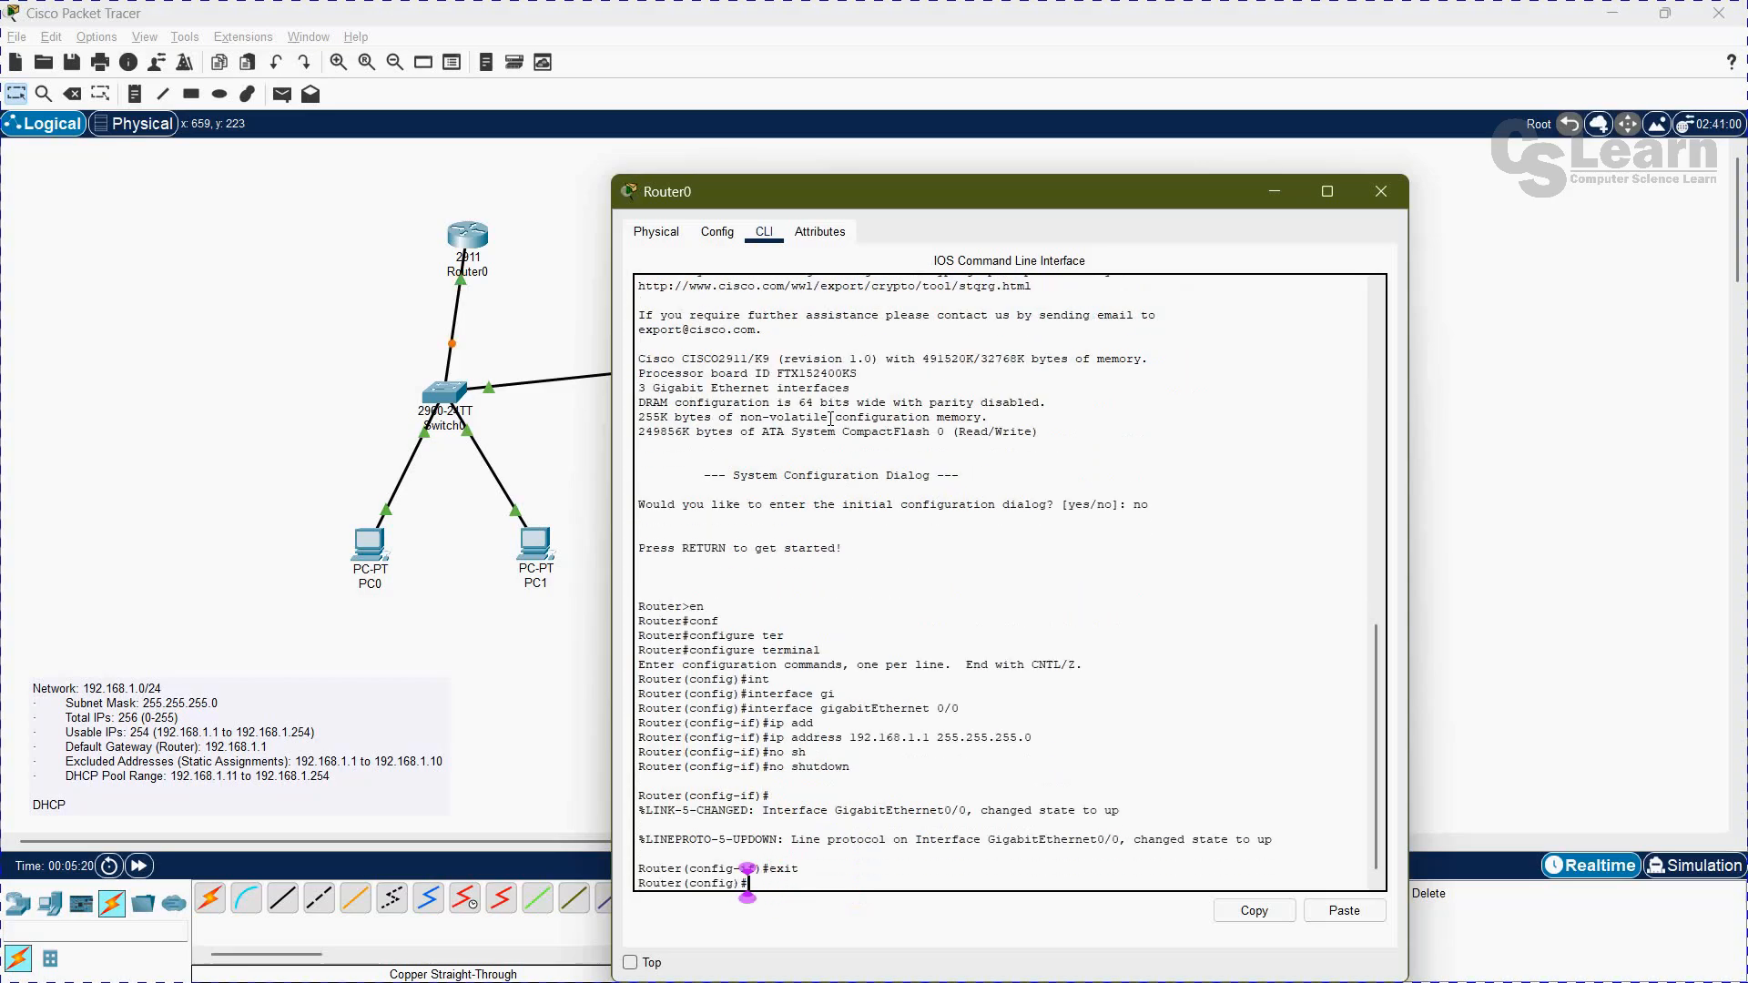
Step: Review the address plan note for the excluded static addresses and the DHCP pool range
{"action": "left_click", "coordinate": [146, 418]}
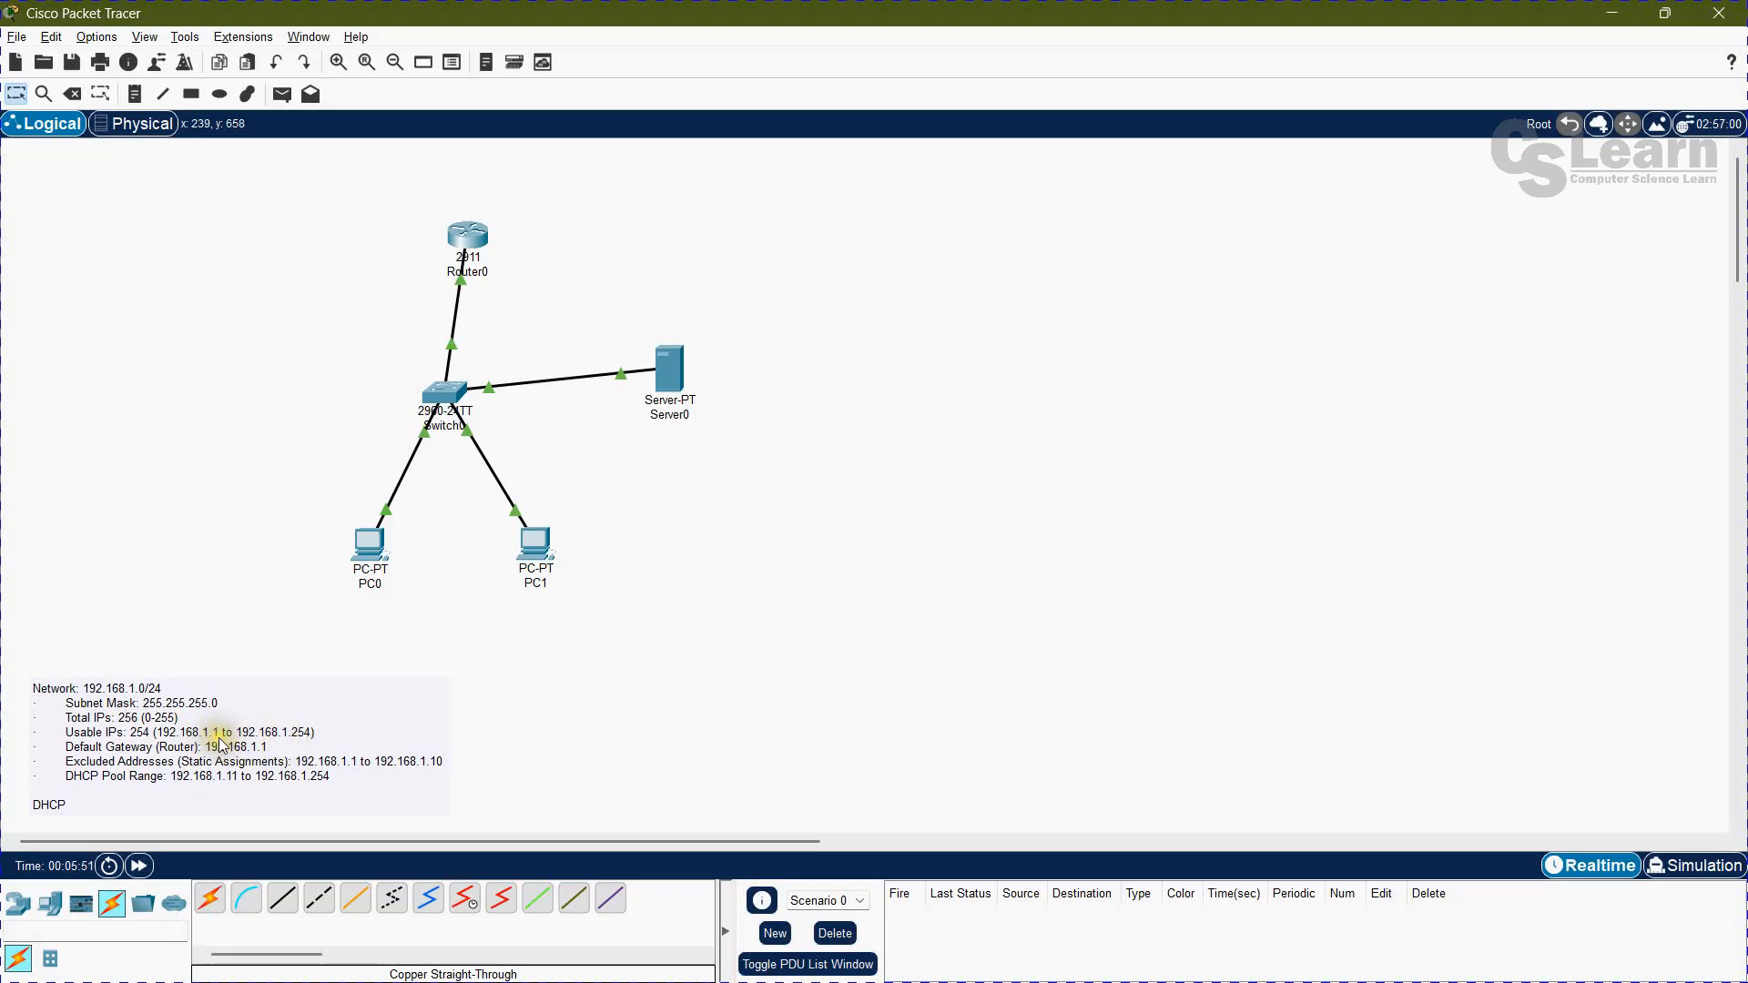
{"action": "mouse_move", "coordinate": [455, 241]}
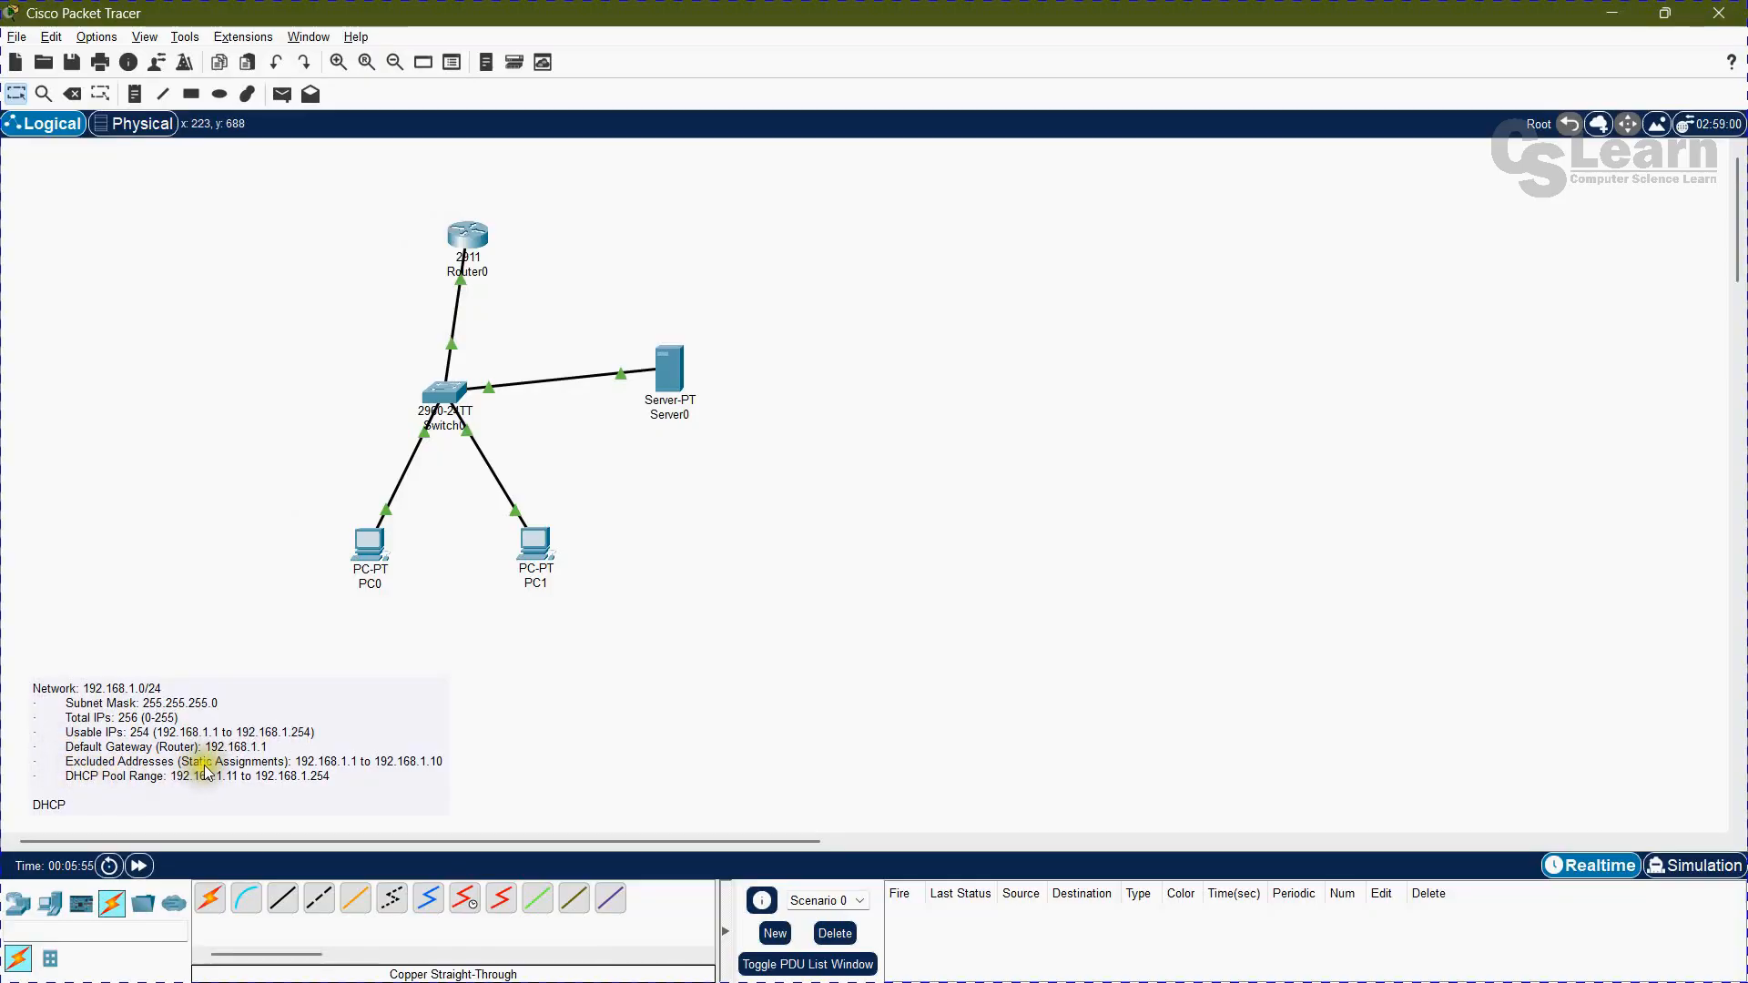
{"action": "left_click_drag", "start_coordinate": [299, 762], "coordinate": [304, 767]}
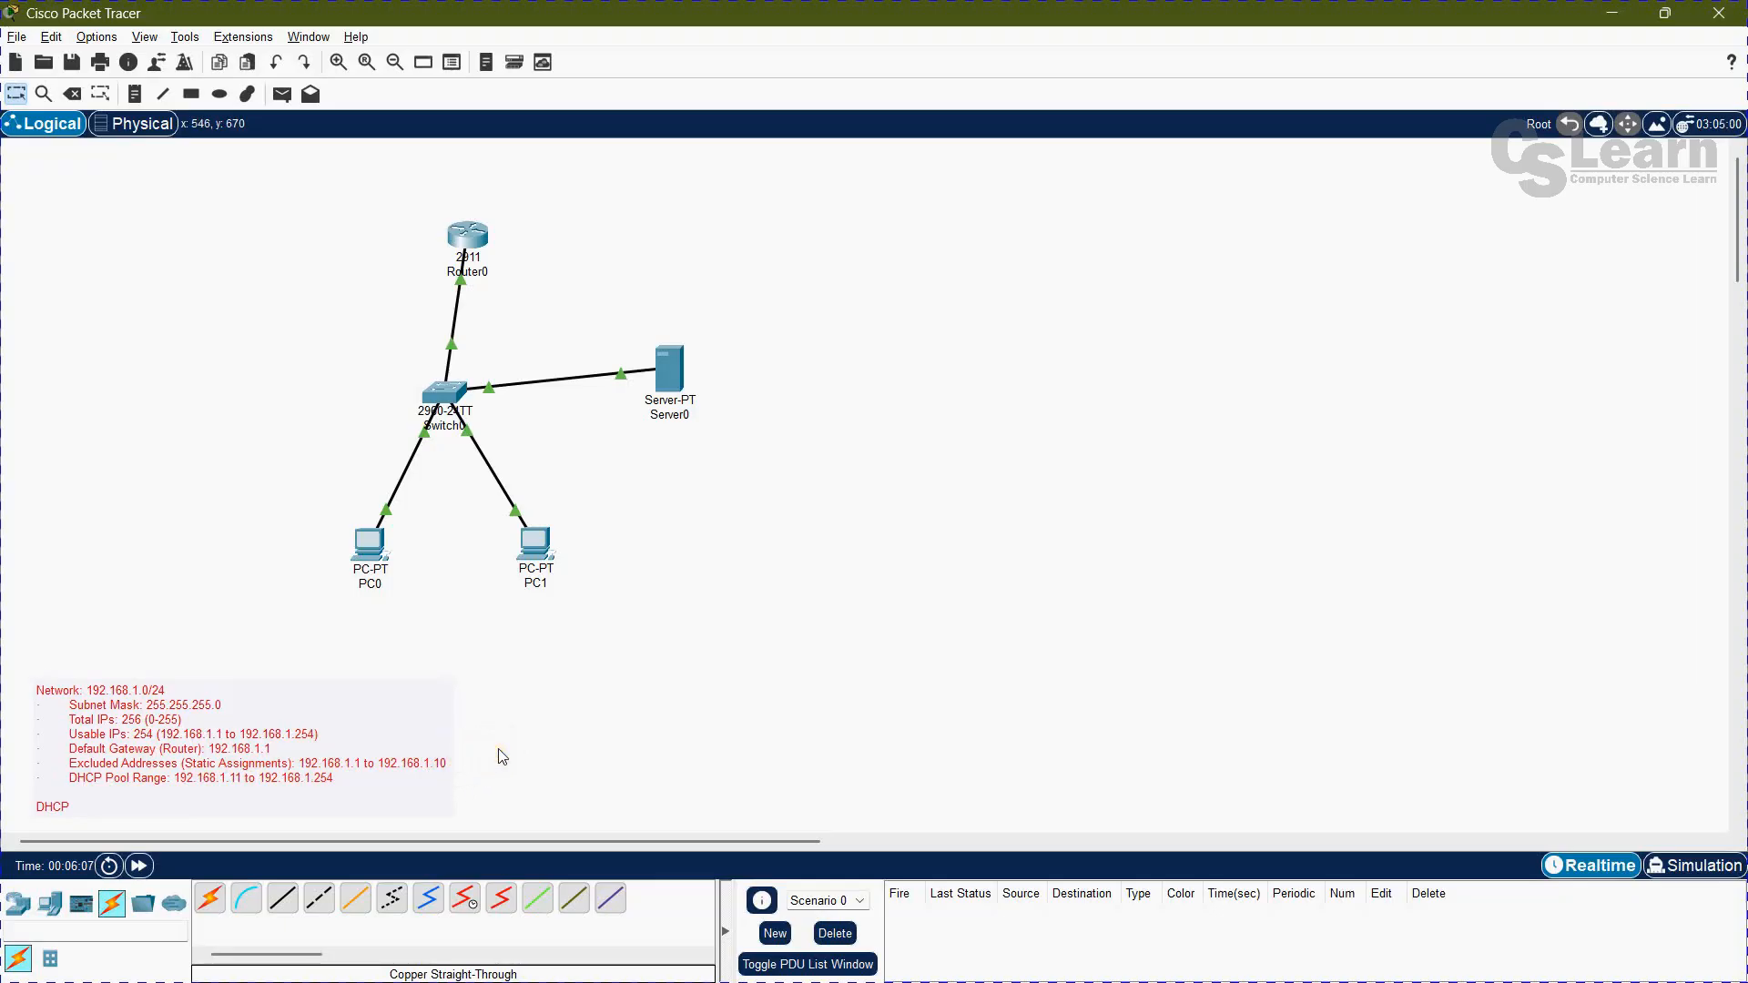
{"action": "left_click", "coordinate": [516, 729]}
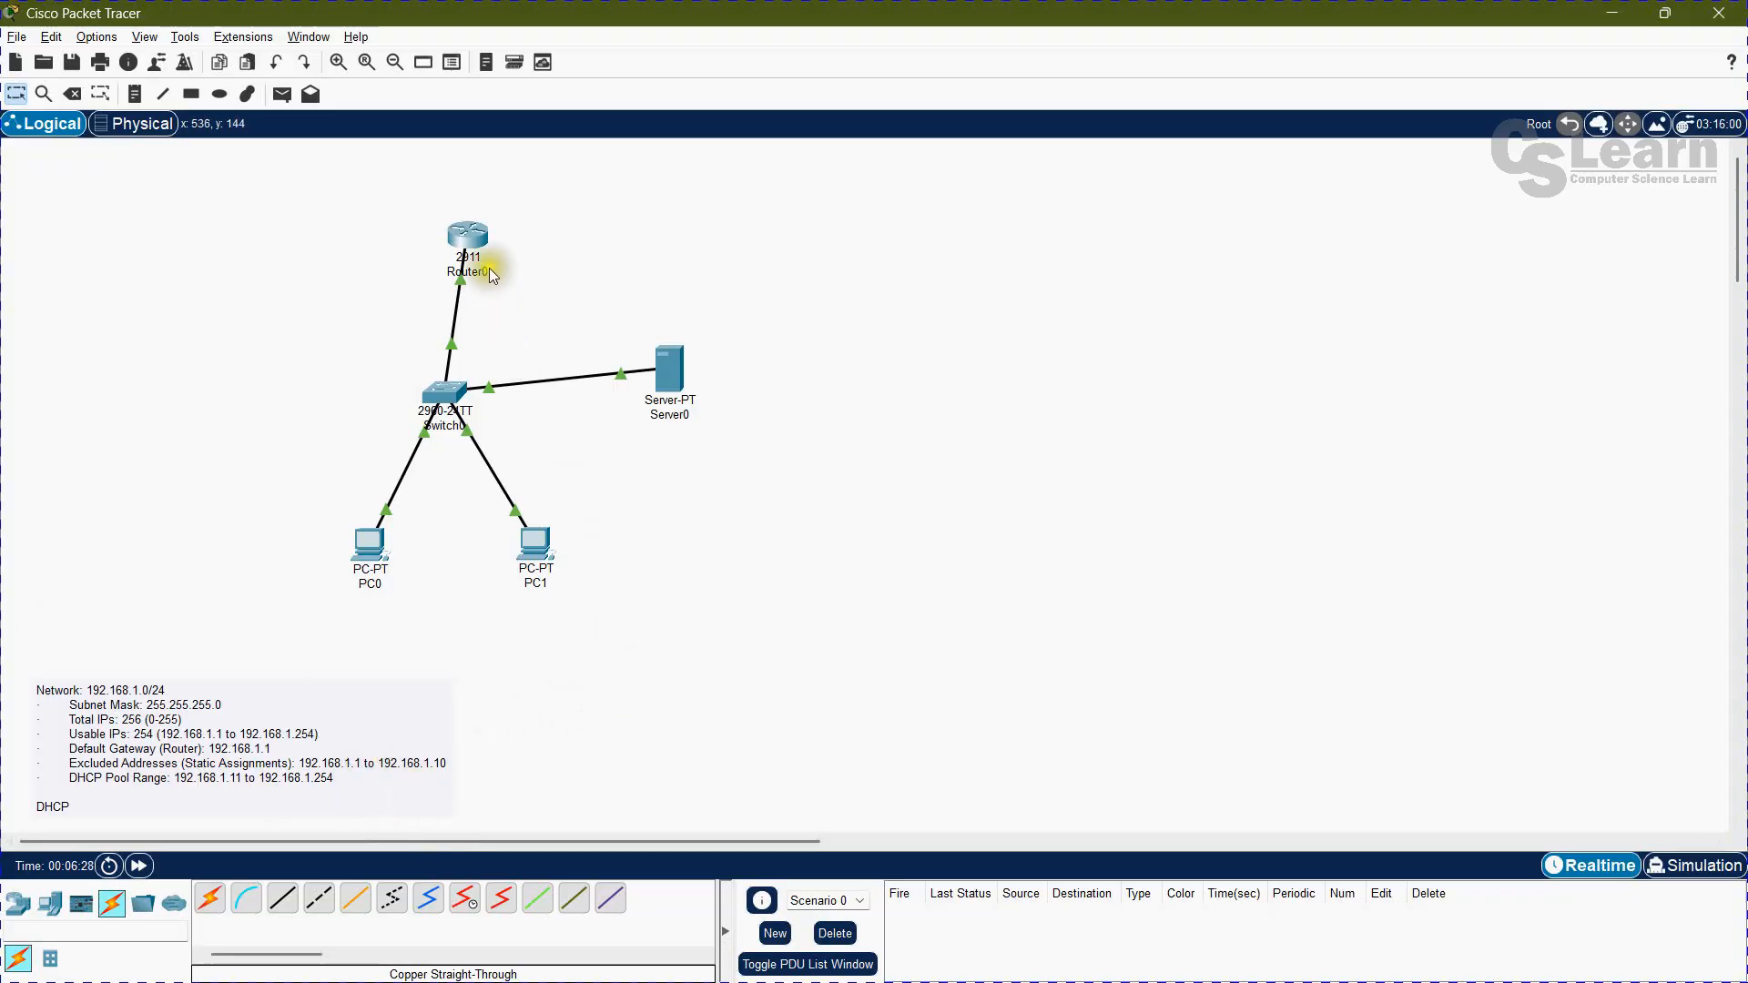
Step: Exclude addresses 192.168.1.1 through 192.168.1.10 from DHCP assignment on Router0 with ip dhcp excluded-address
{"action": "left_click", "coordinate": [479, 230]}
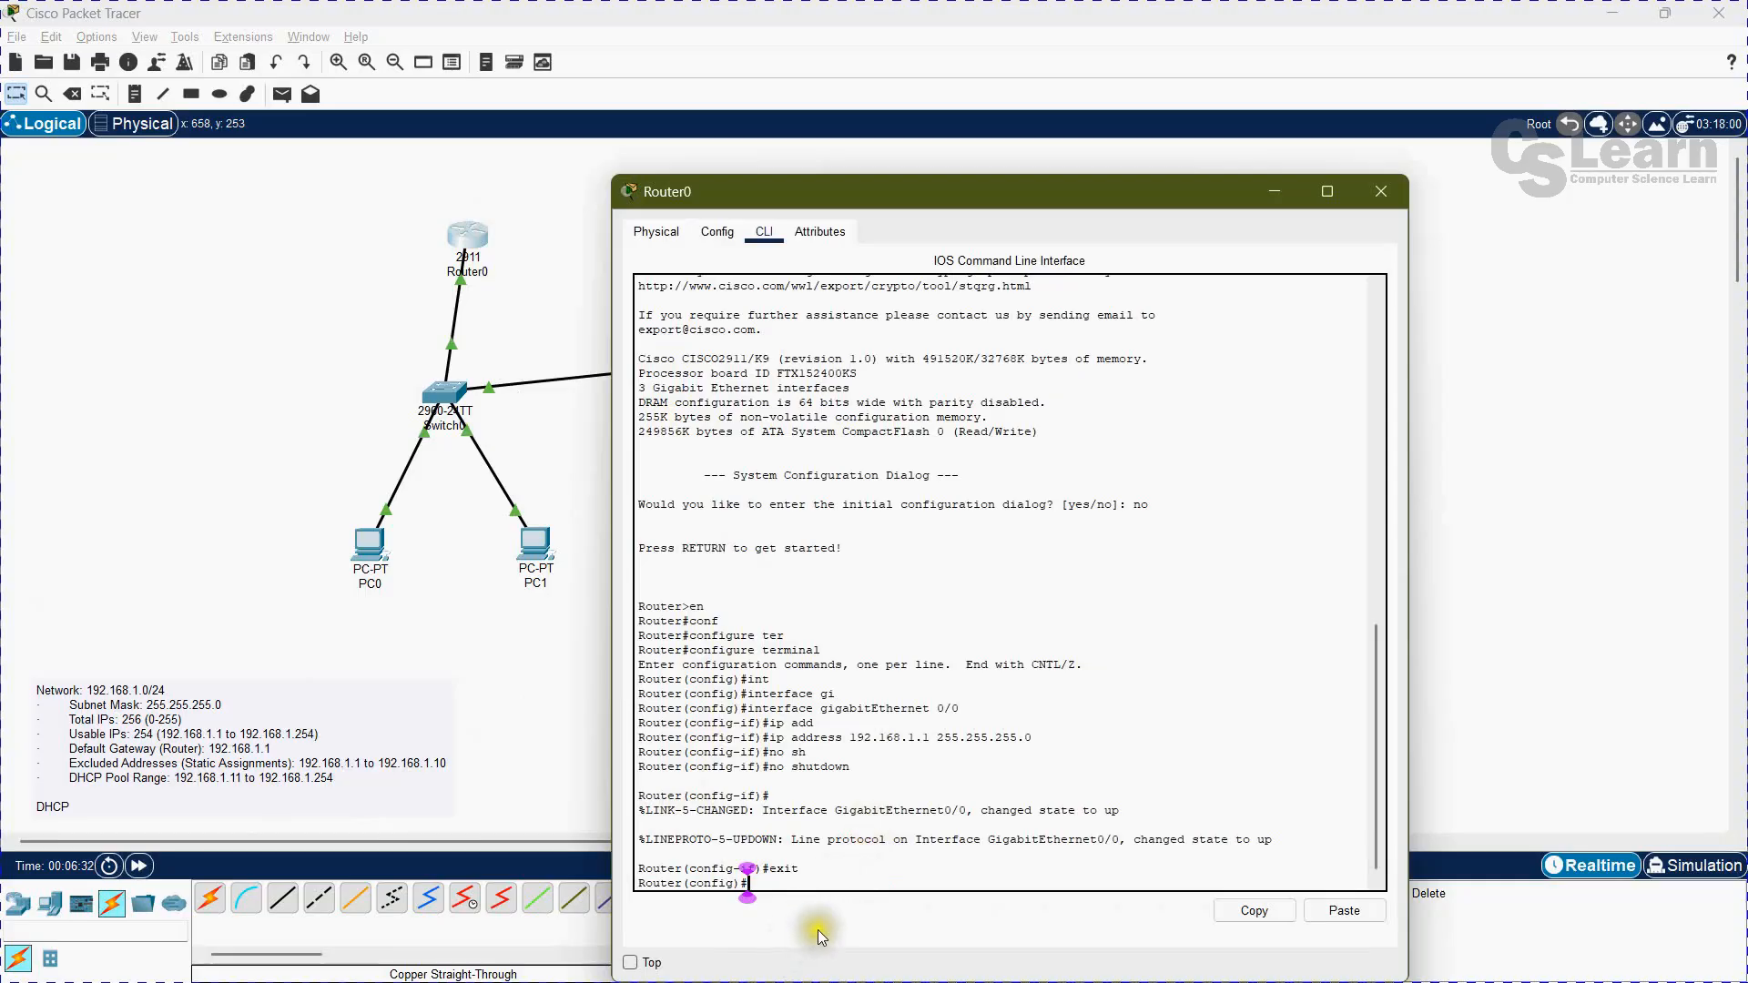
{"action": "type", "text": "ip dh"}
{"action": "key", "text": "Tab"}
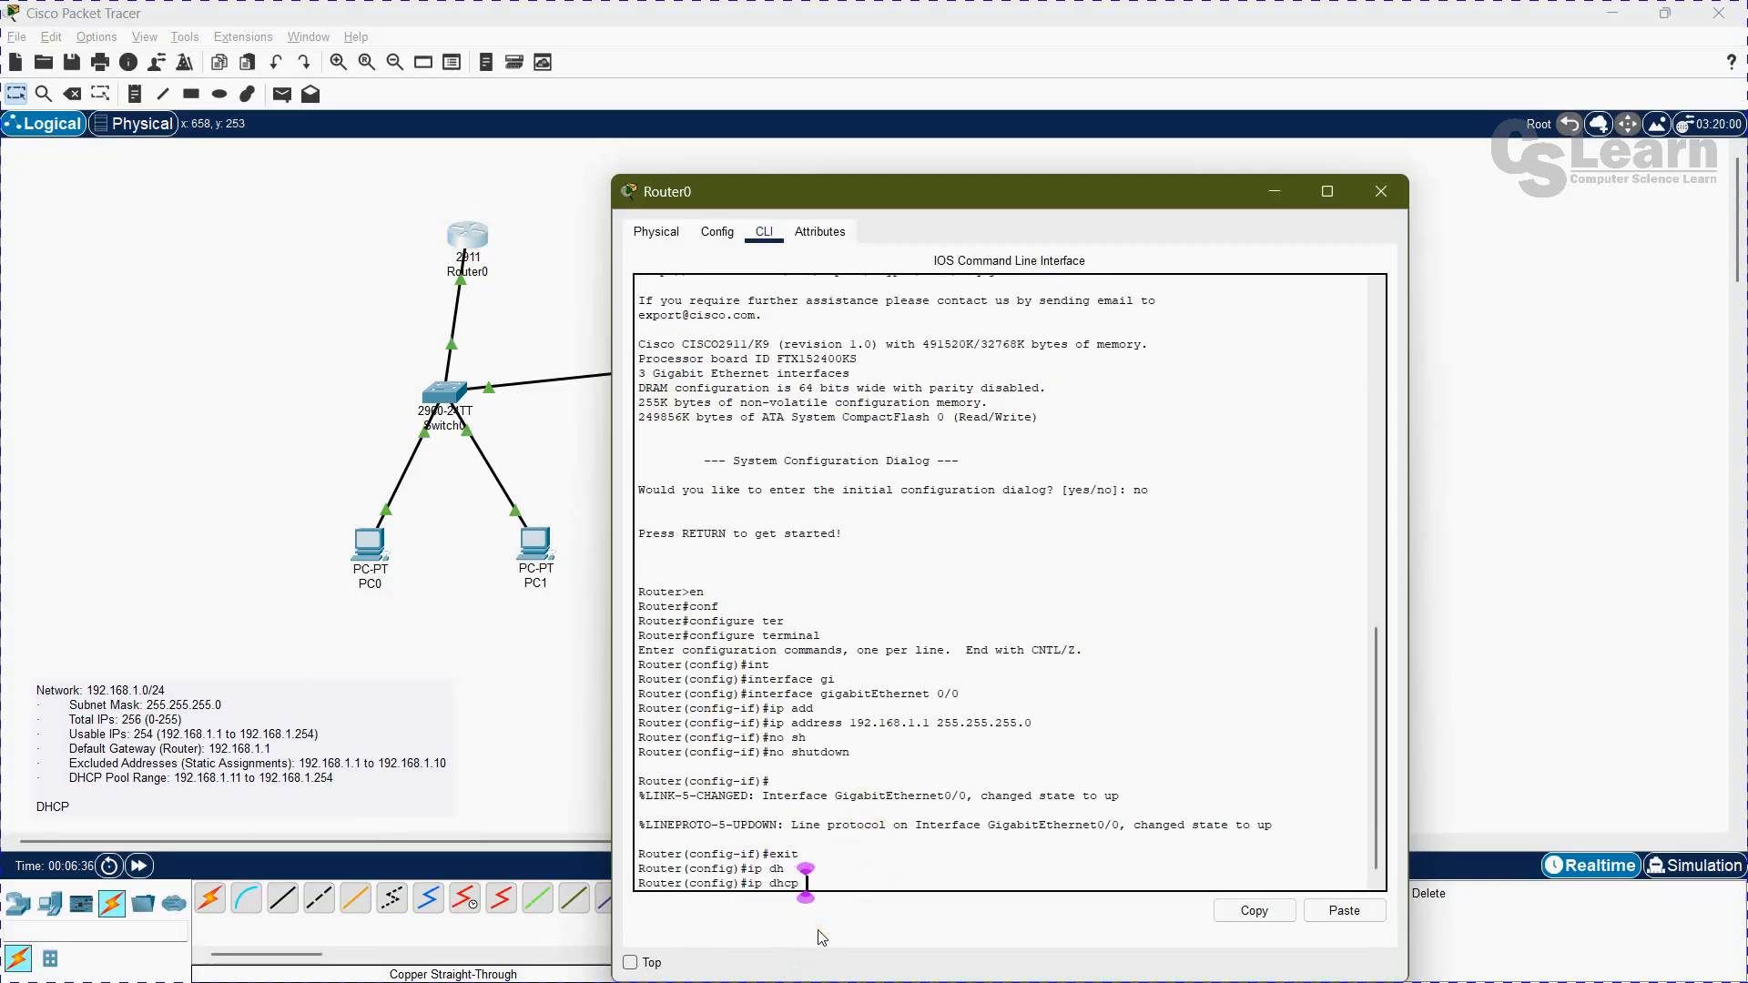
{"action": "type", "text": "ex"}
{"action": "key", "text": "Tab"}
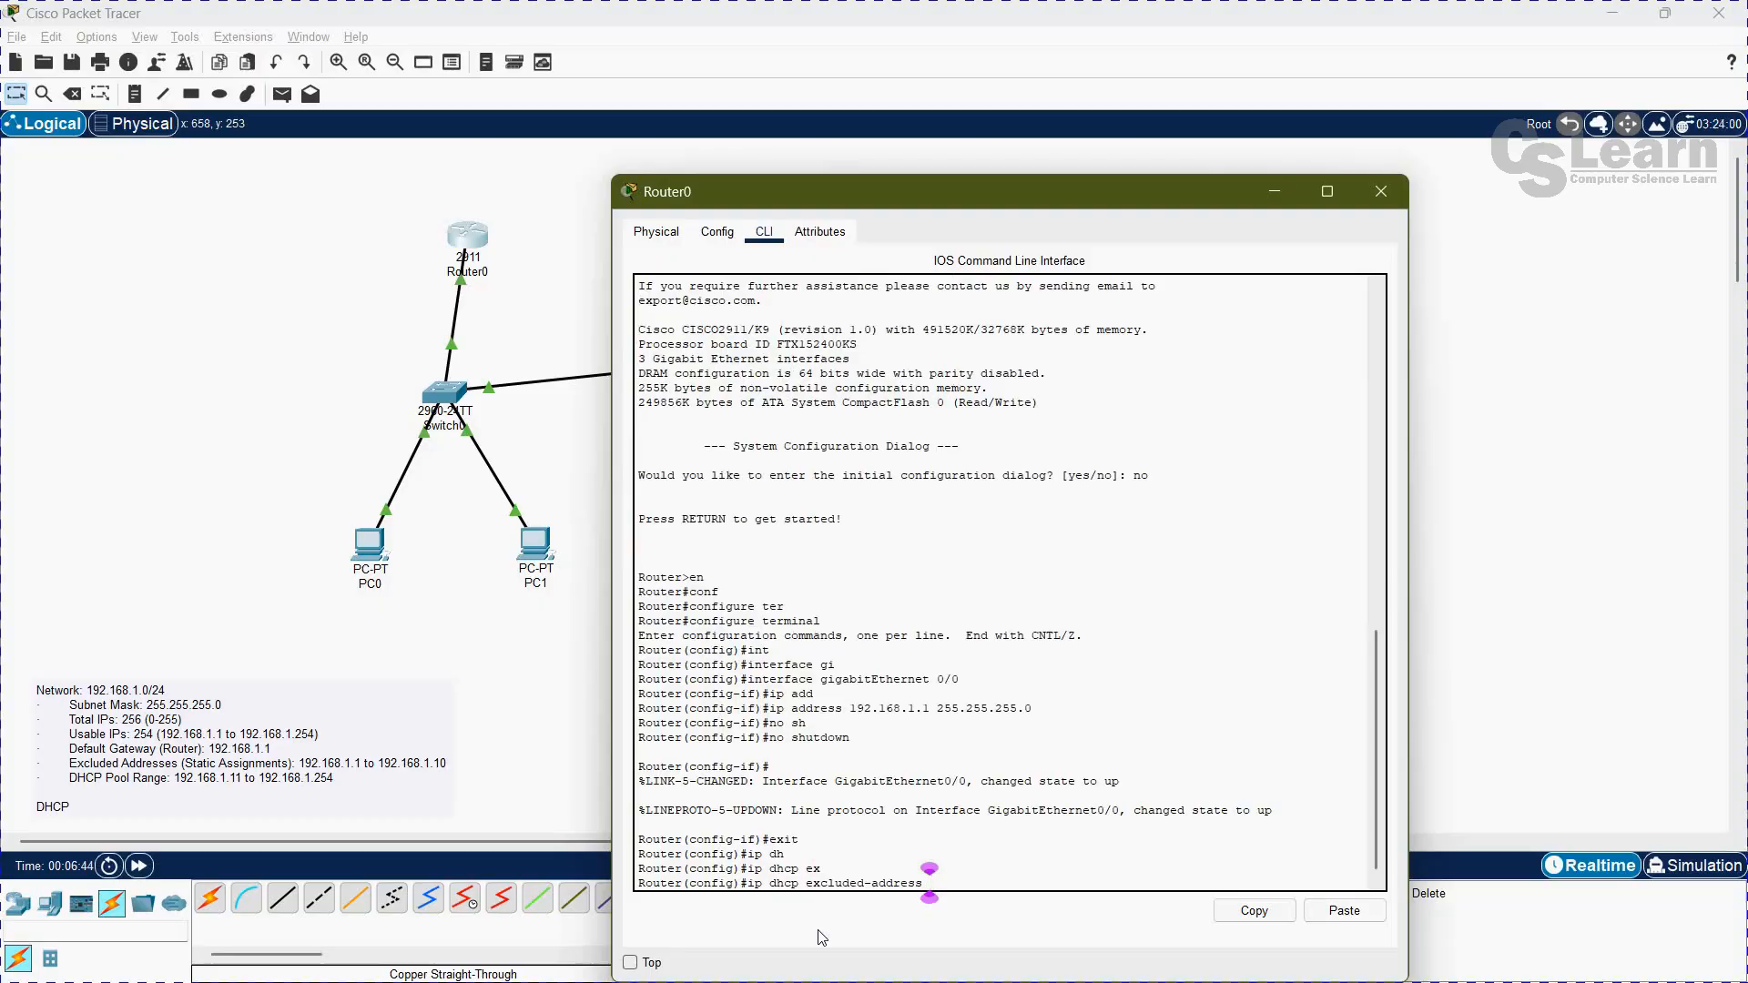
{"action": "type", "text": "192.168.1.1 192.168.1.10"}
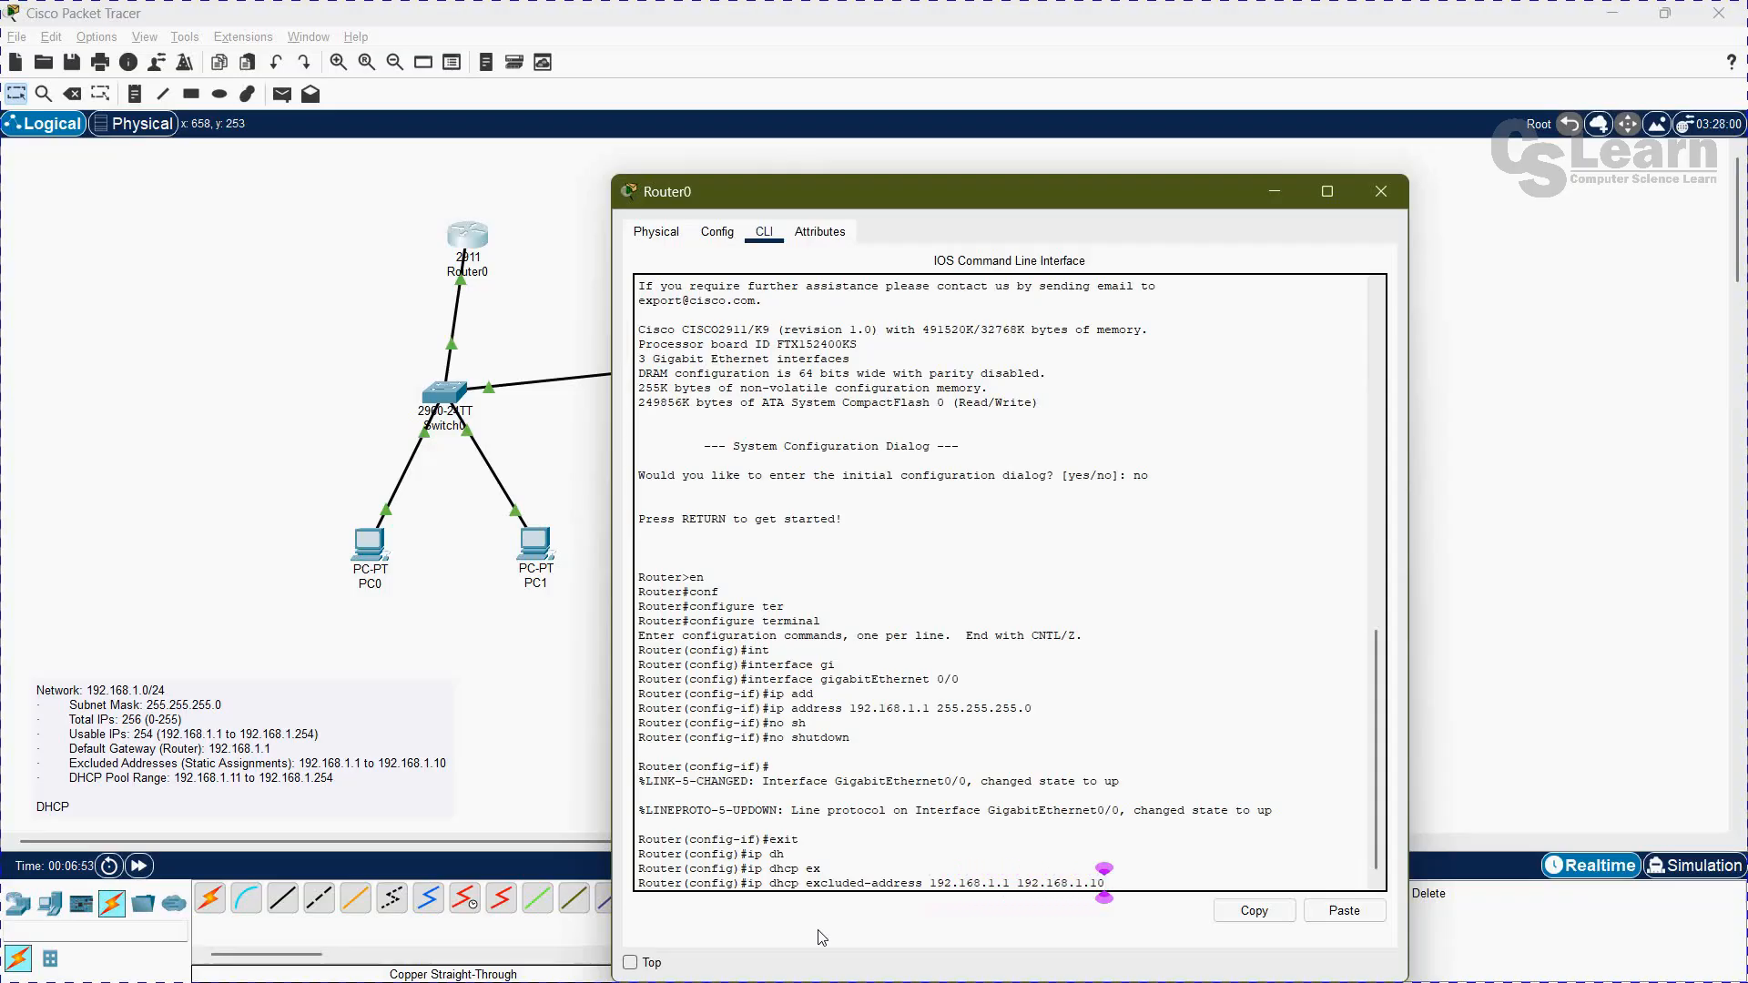
{"action": "key", "text": "Return"}
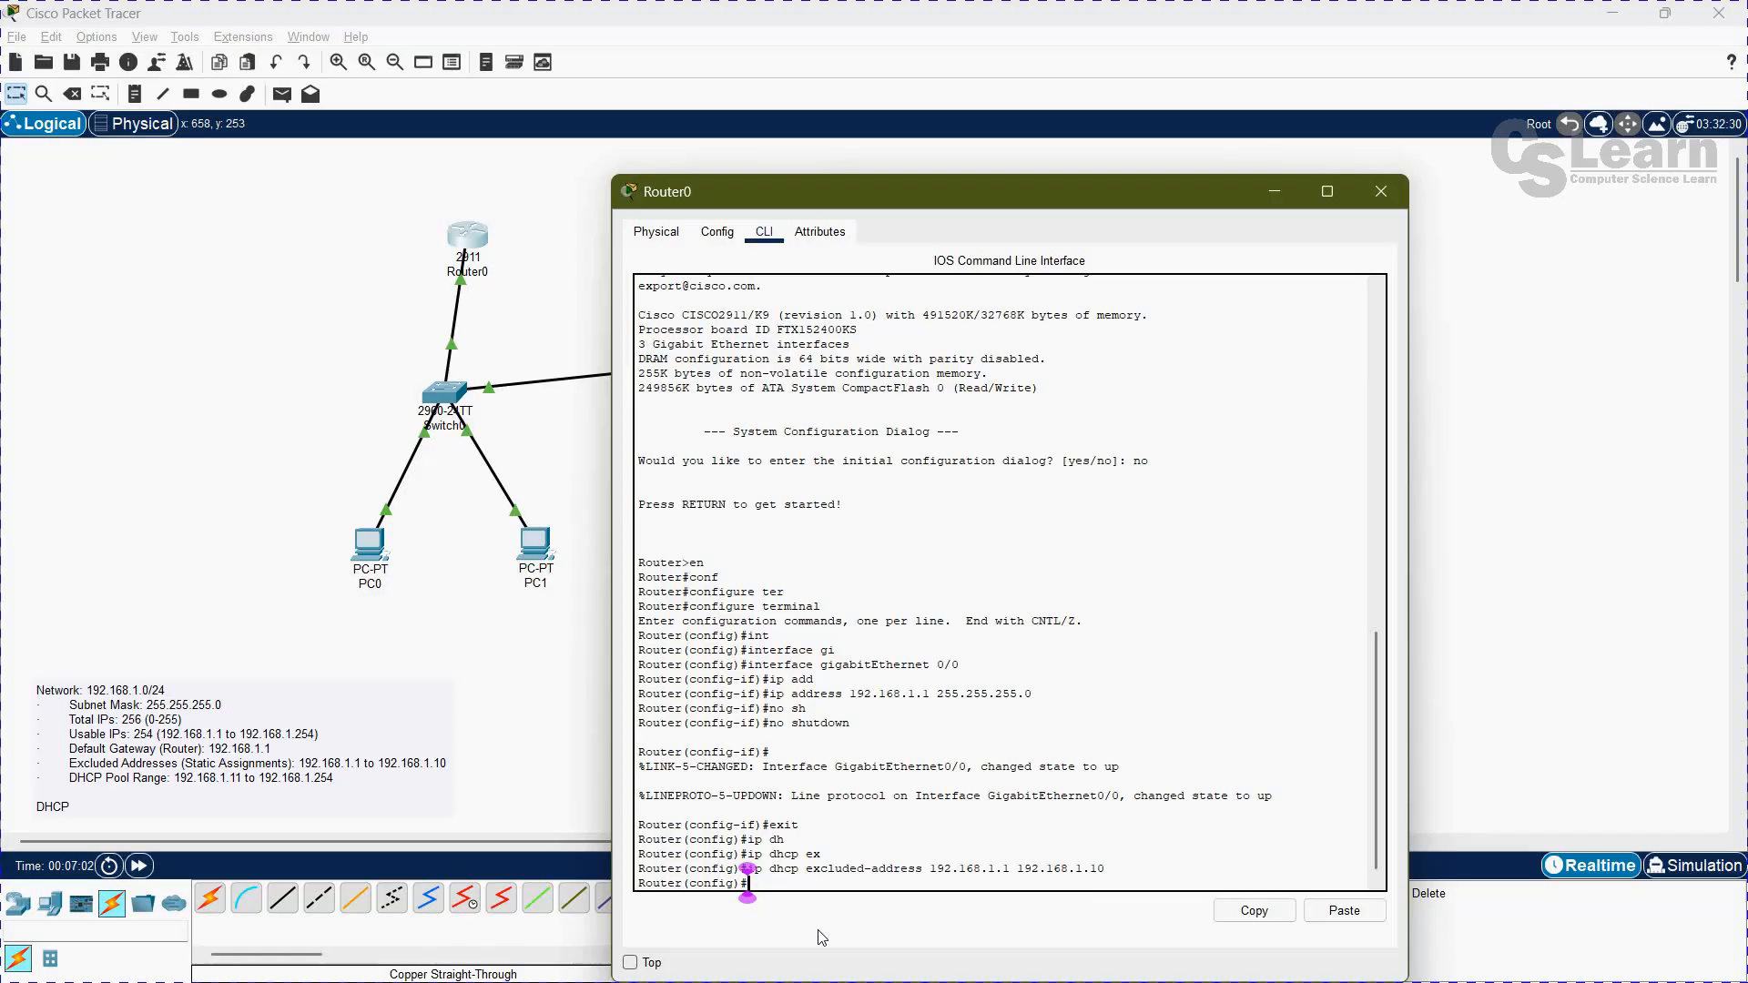
Step: Create a DHCP pool named LANPOOL on Router0 with ip dhcp pool
{"action": "type", "text": "ip dhcp pool LANPOOL"}
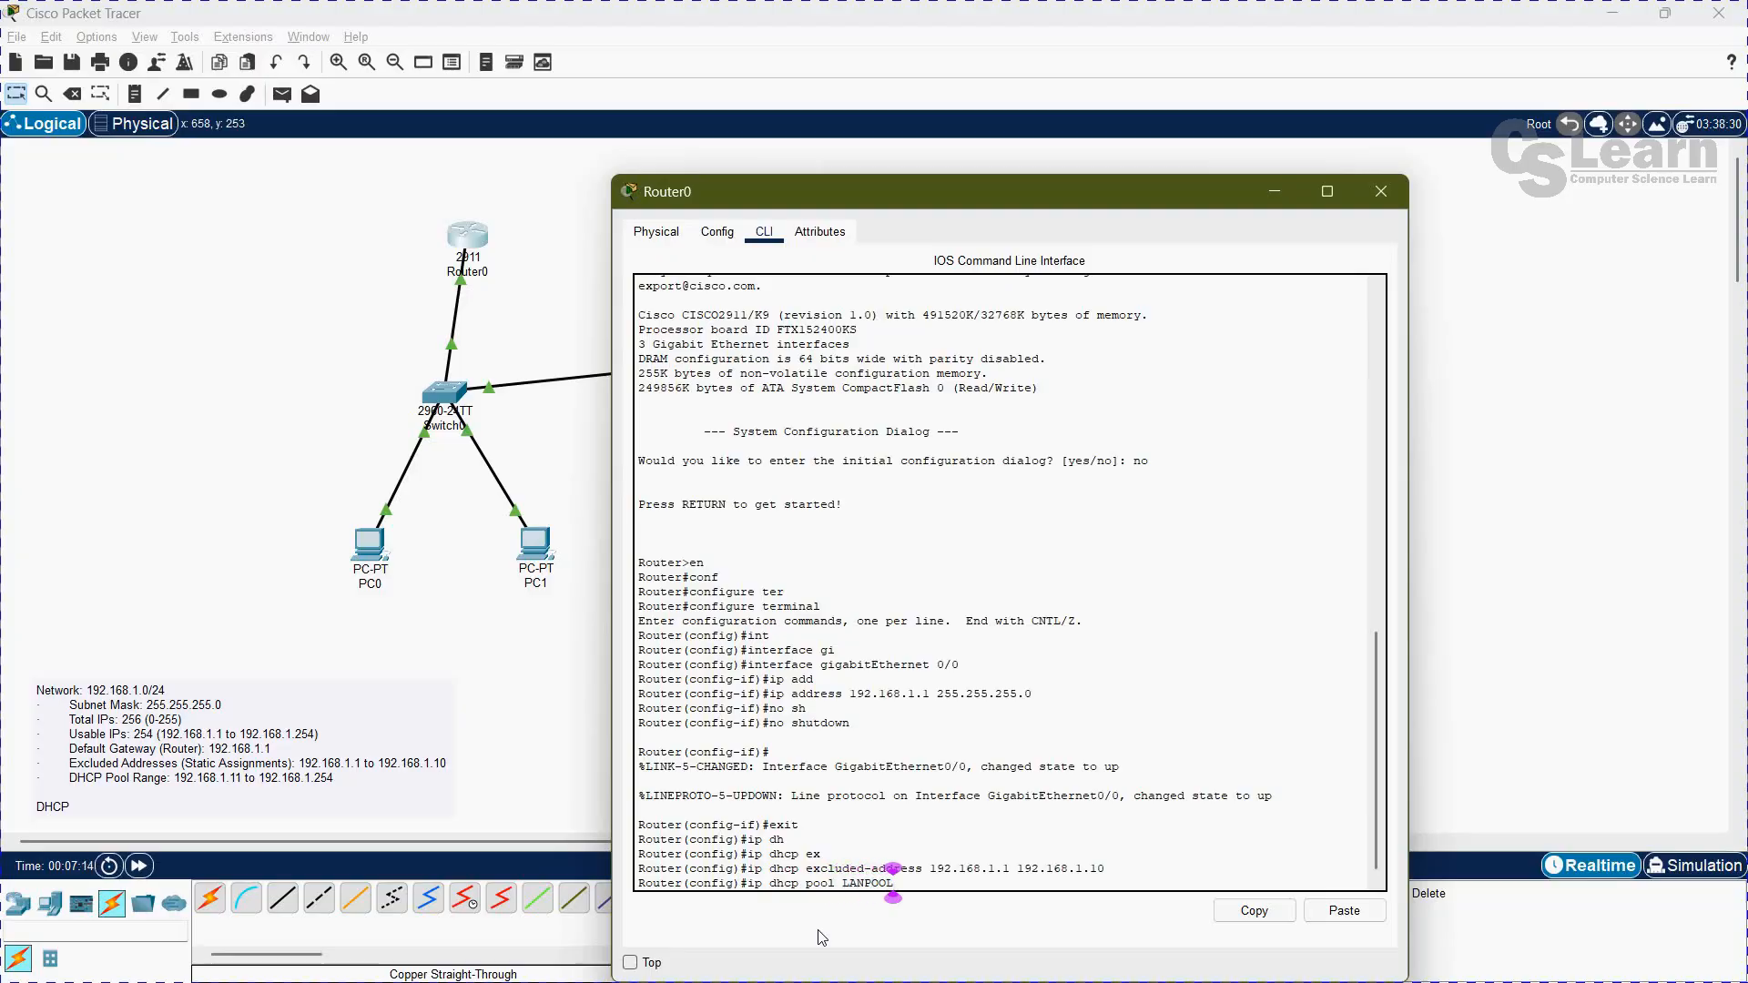
{"action": "key", "text": "Return"}
Step: Define the LANPOOL network as 192.168.1.0 with subnet mask 255.255.255.0
{"action": "type", "text": "network"}
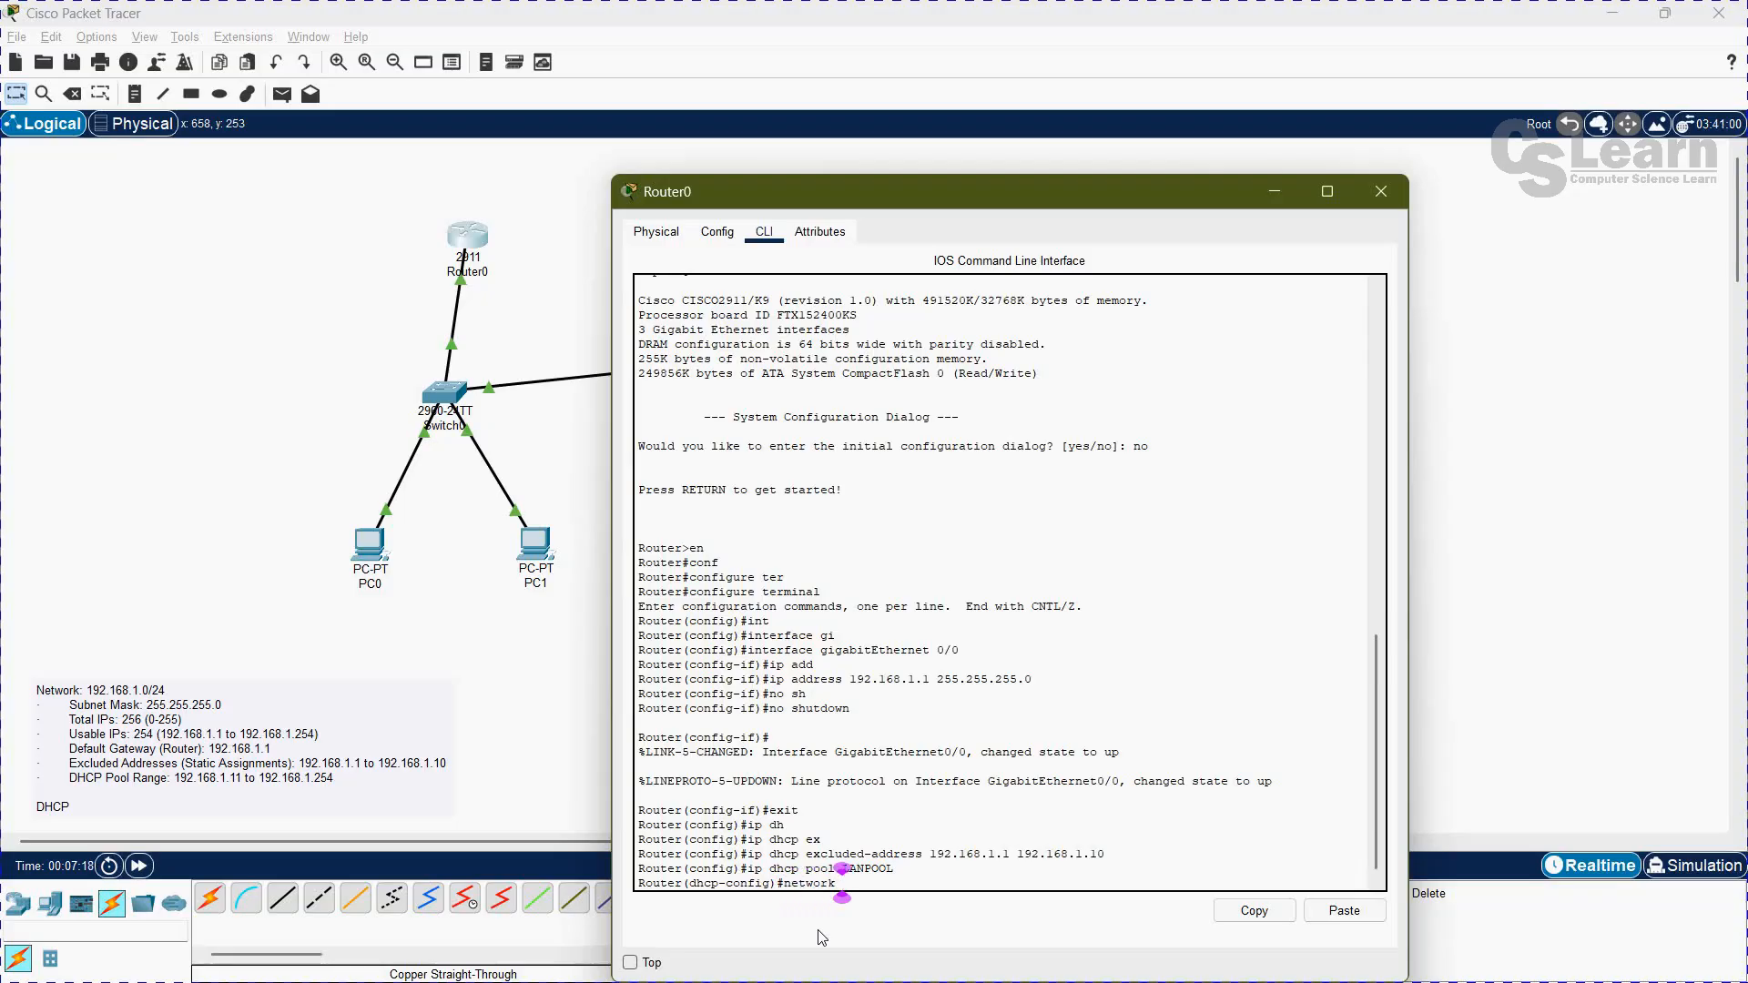
{"action": "type", "text": " 192.168.1.0"}
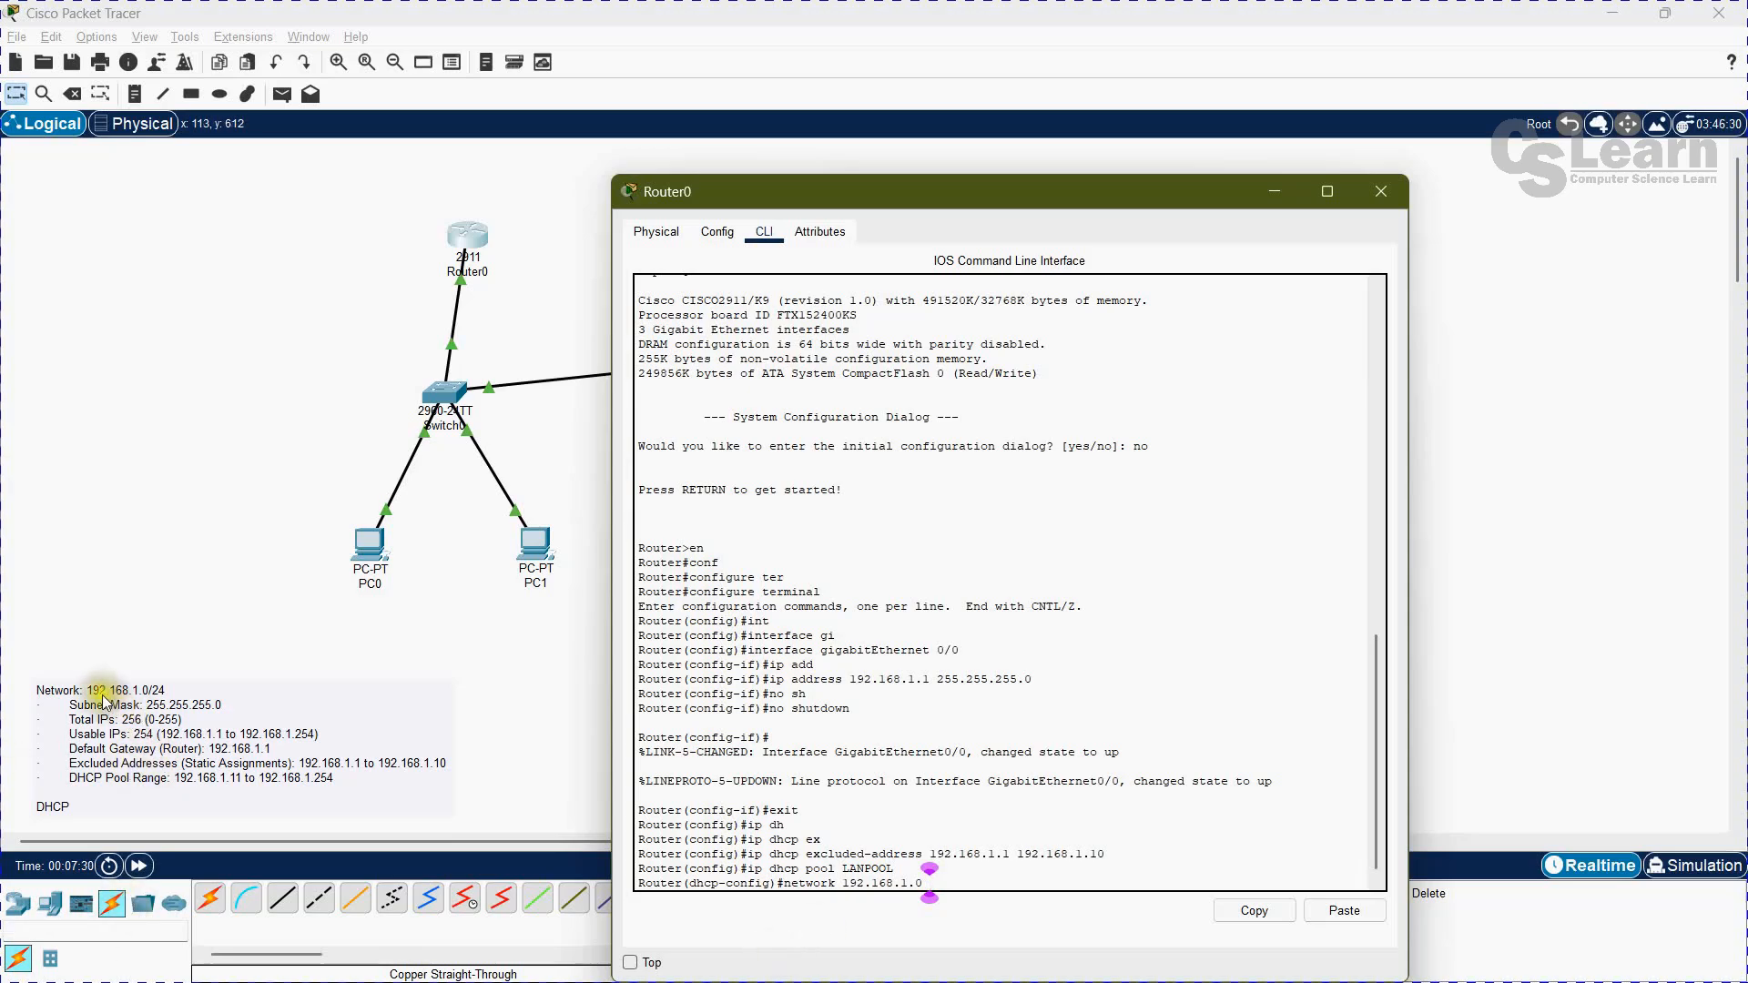
{"action": "type", "text": "255.255.255.0"}
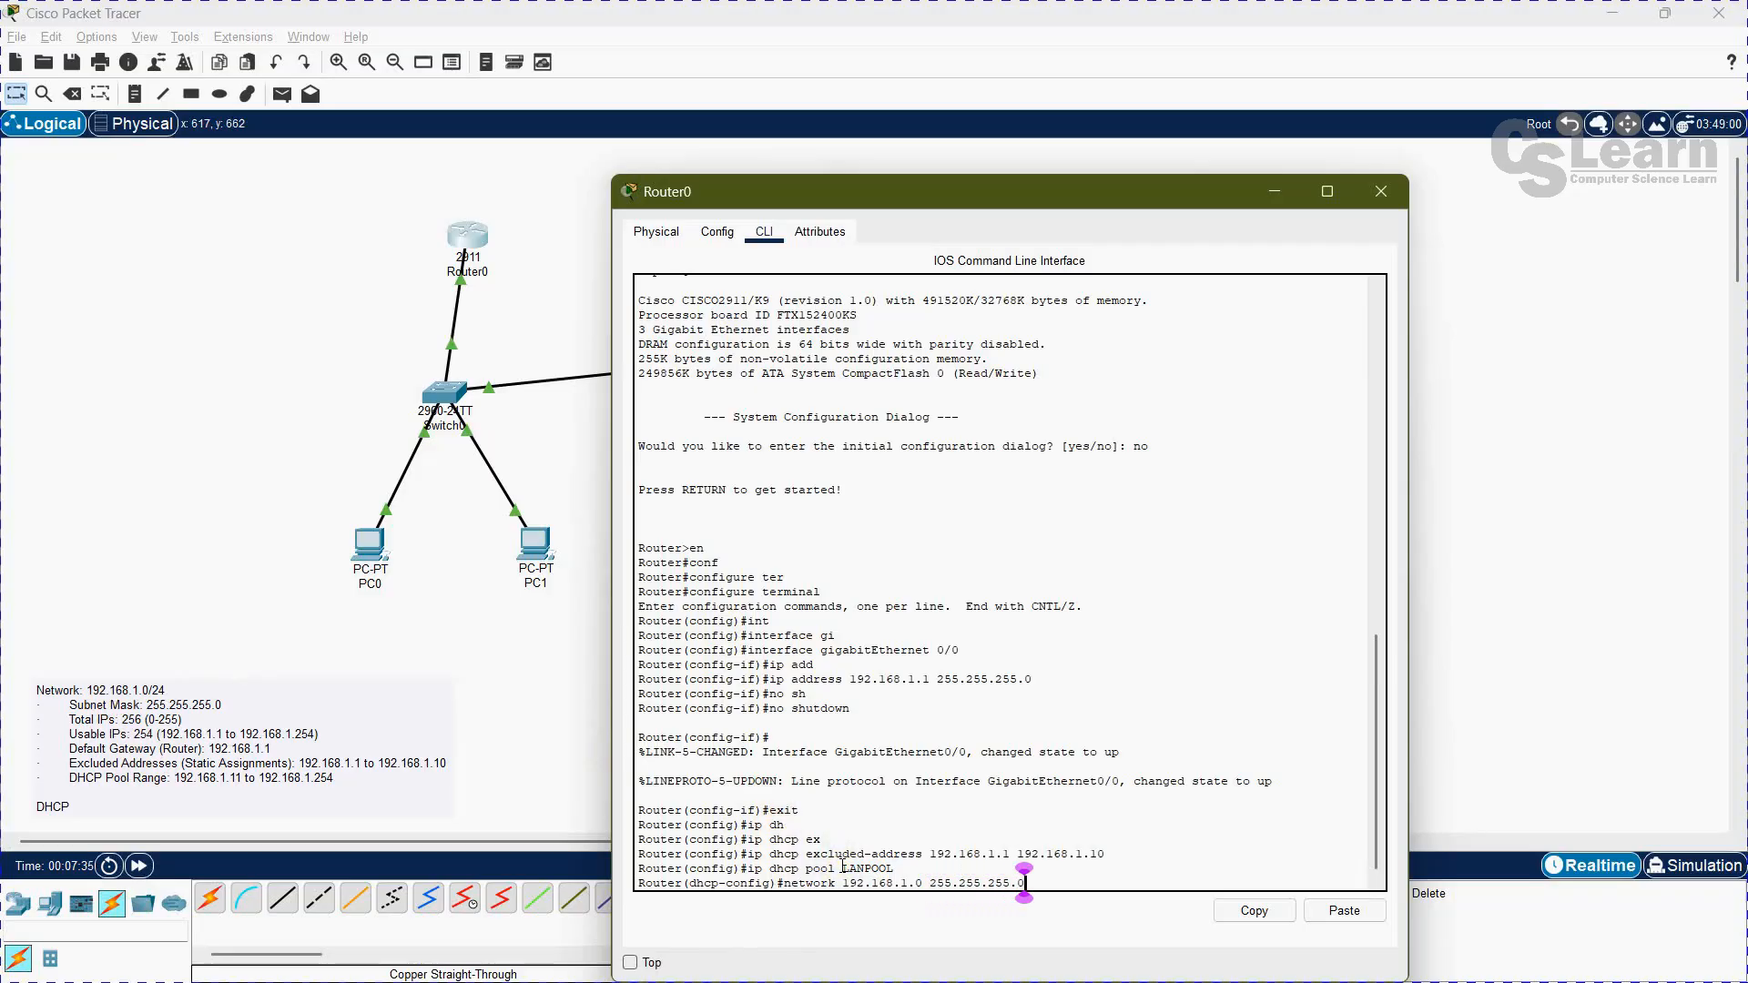
{"action": "key", "text": "Return"}
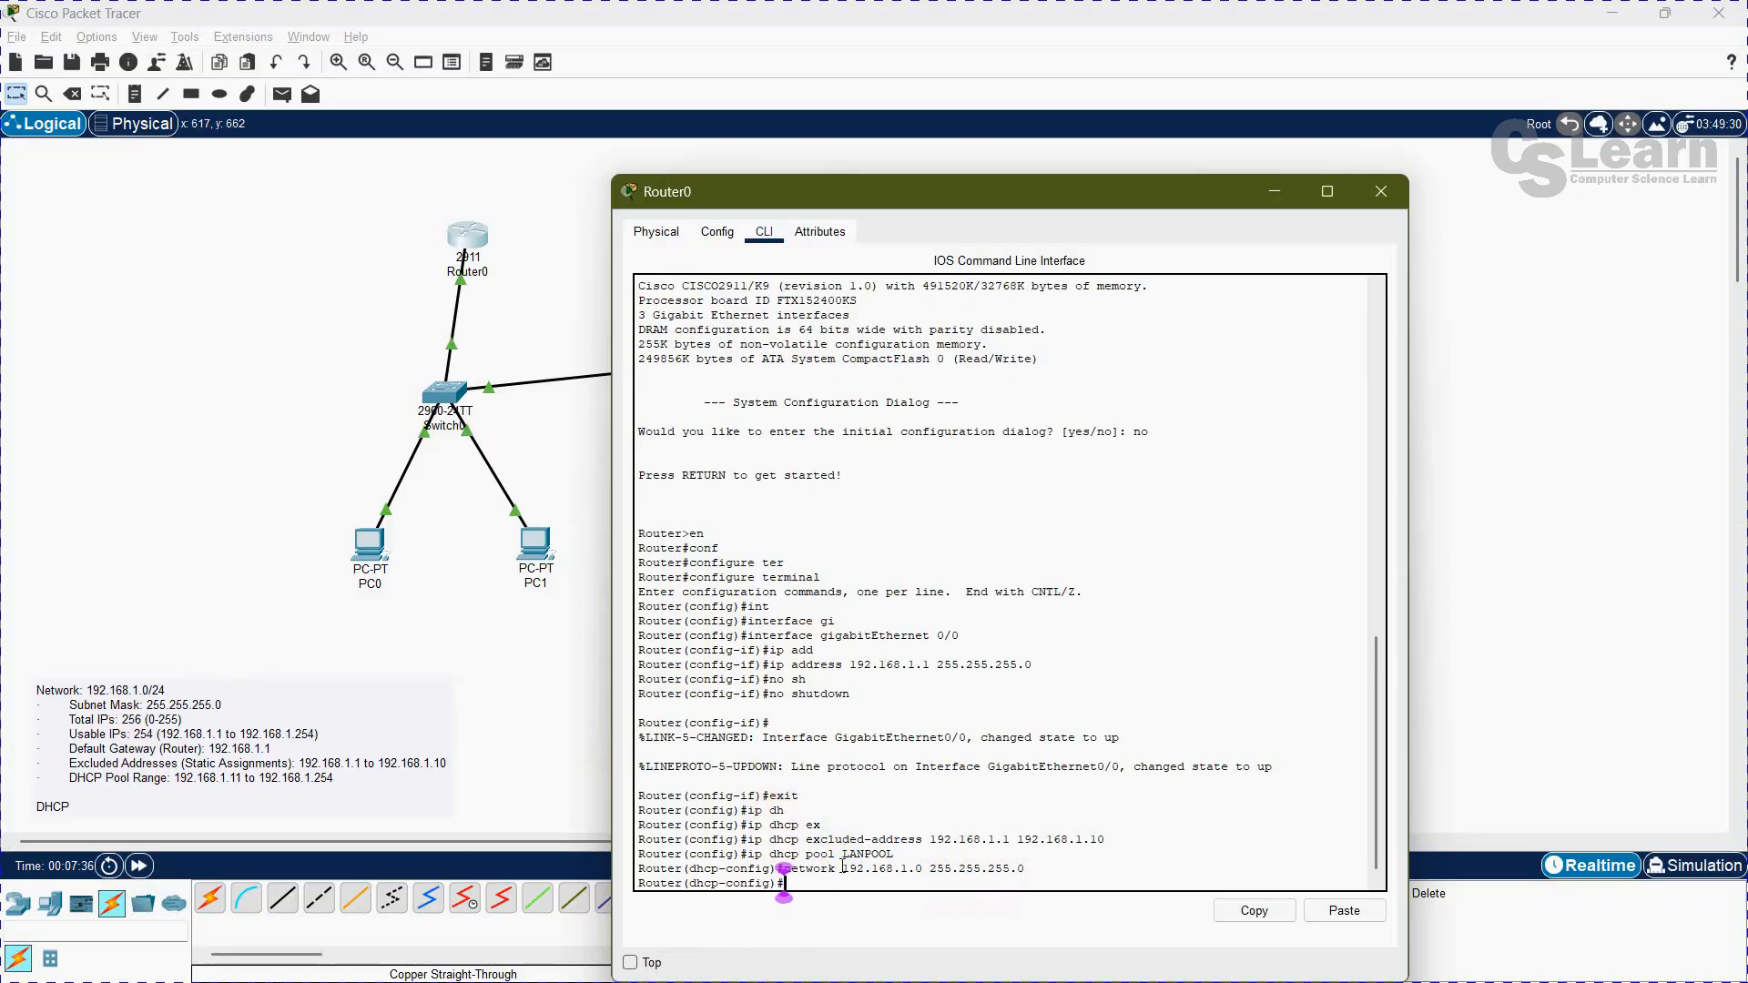
Step: Set the default router of the LANPOOL DHCP pool to 192.168.1.1
{"action": "type", "text": "def"}
{"action": "key", "text": "Tab"}
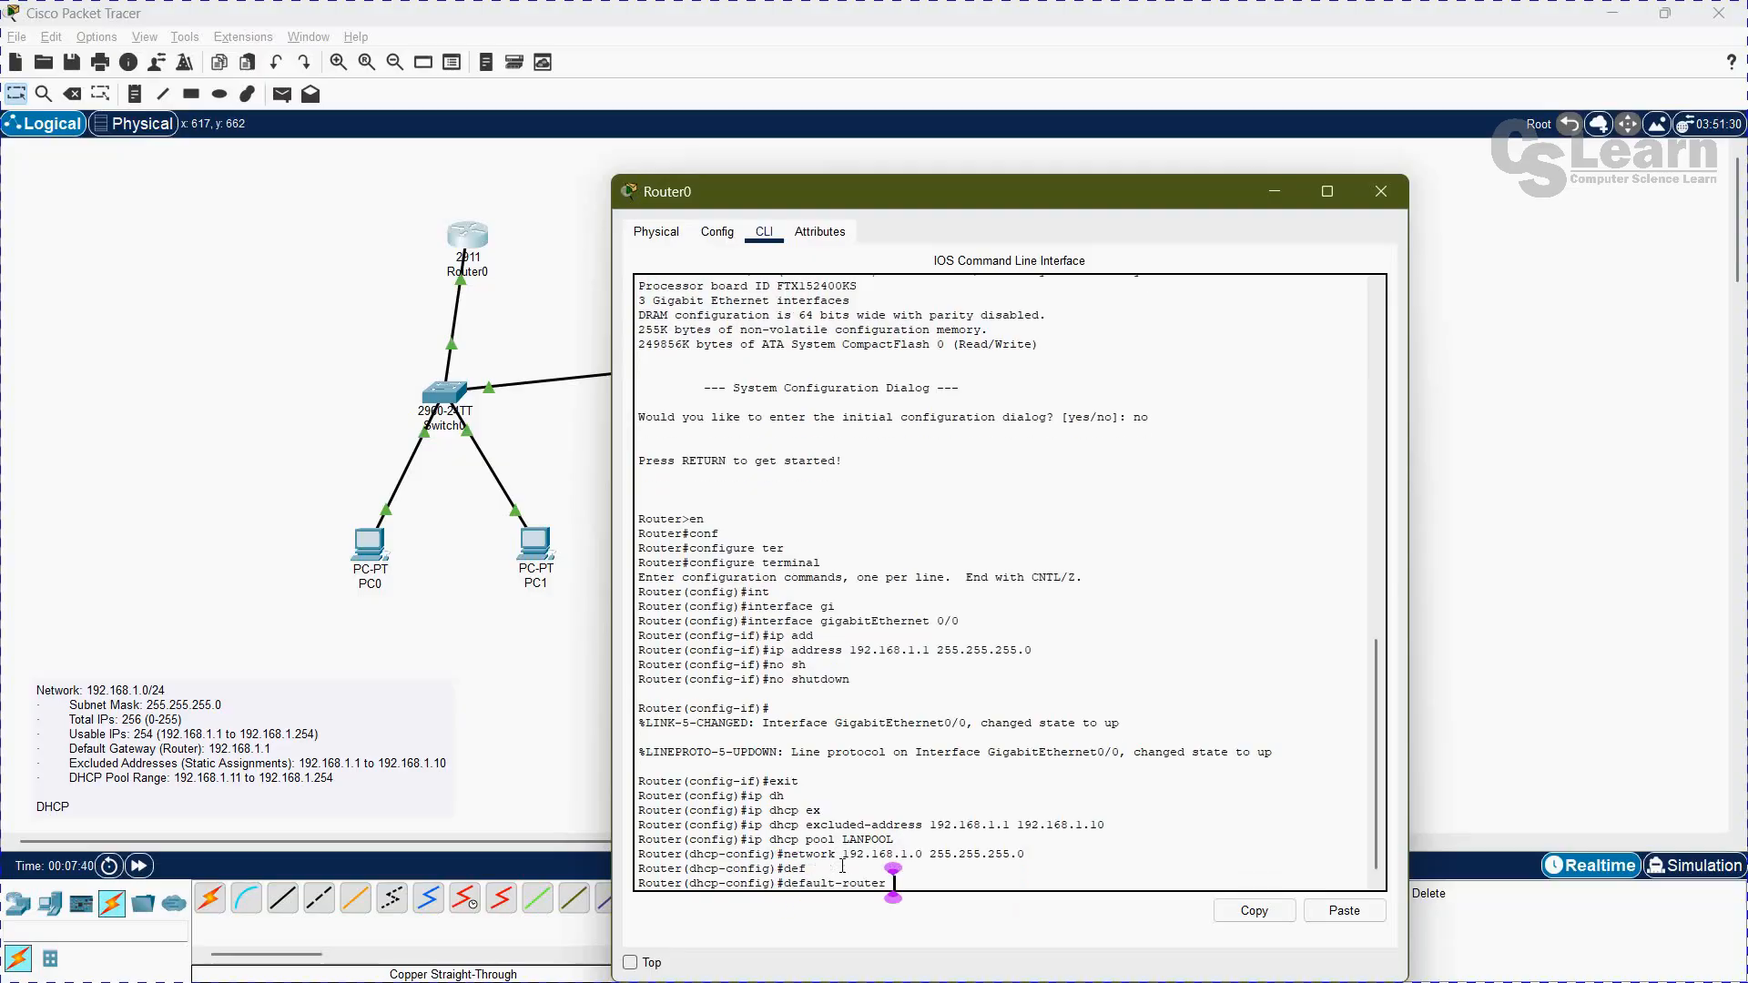
{"action": "type", "text": "192.168.1.1"}
{"action": "key", "text": "Return"}
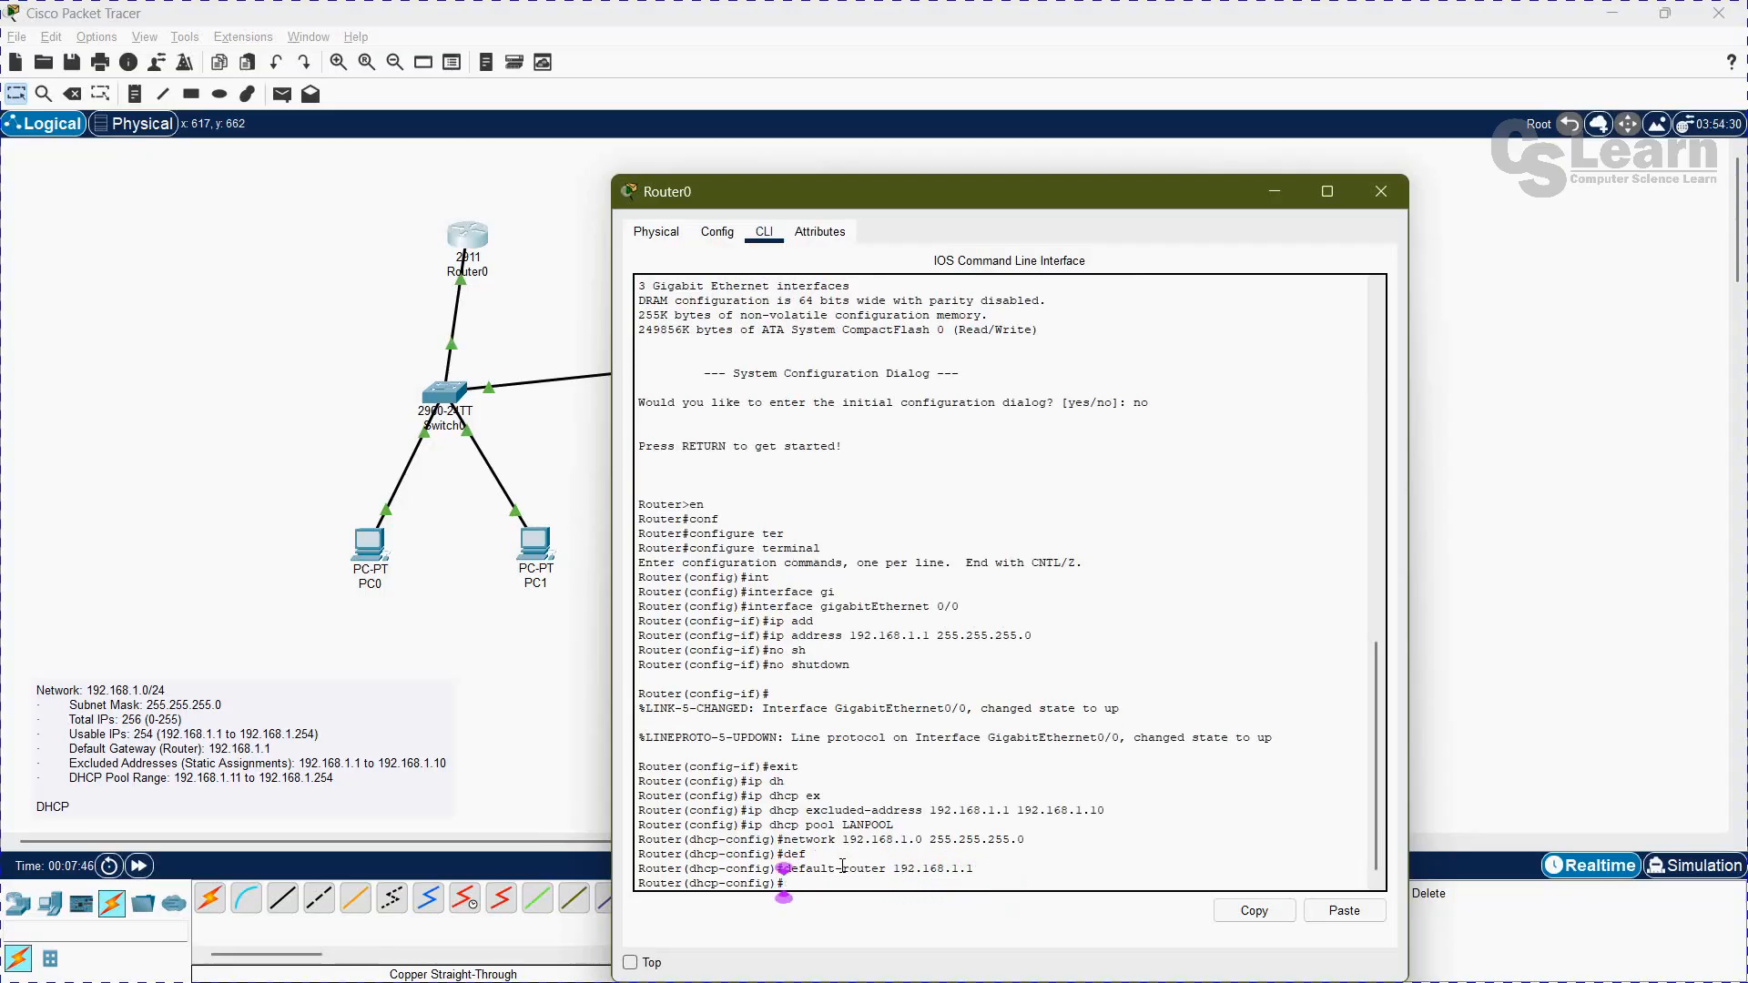
Step: Set the DNS server of the LANPOOL DHCP pool to 8.8.8.8
{"action": "type", "text": "dn"}
{"action": "type", "text": "-"}
{"action": "key", "text": "BackSpace"}
{"action": "type", "text": "s"}
{"action": "key", "text": "Tab"}
{"action": "type", "text": "8.8.8.8"}
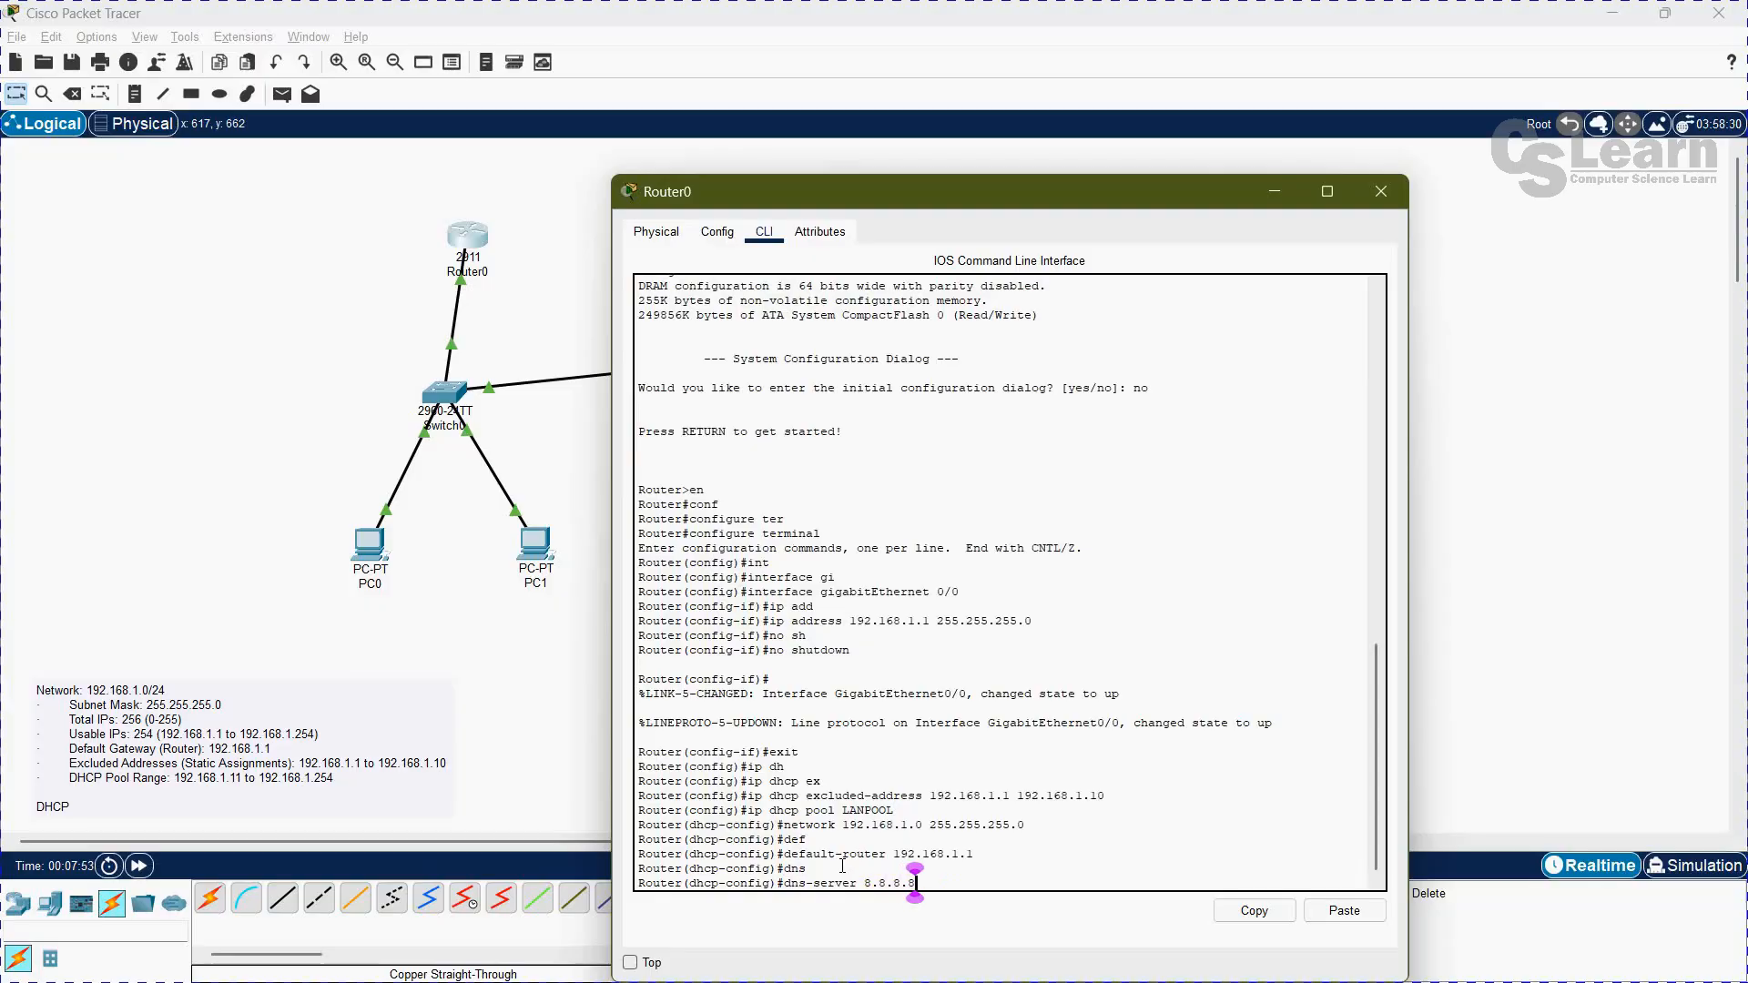
{"action": "key", "text": "Return"}
Step: Exit to privileged mode on Router0 and save the configuration with write memory
{"action": "type", "text": "exit"}
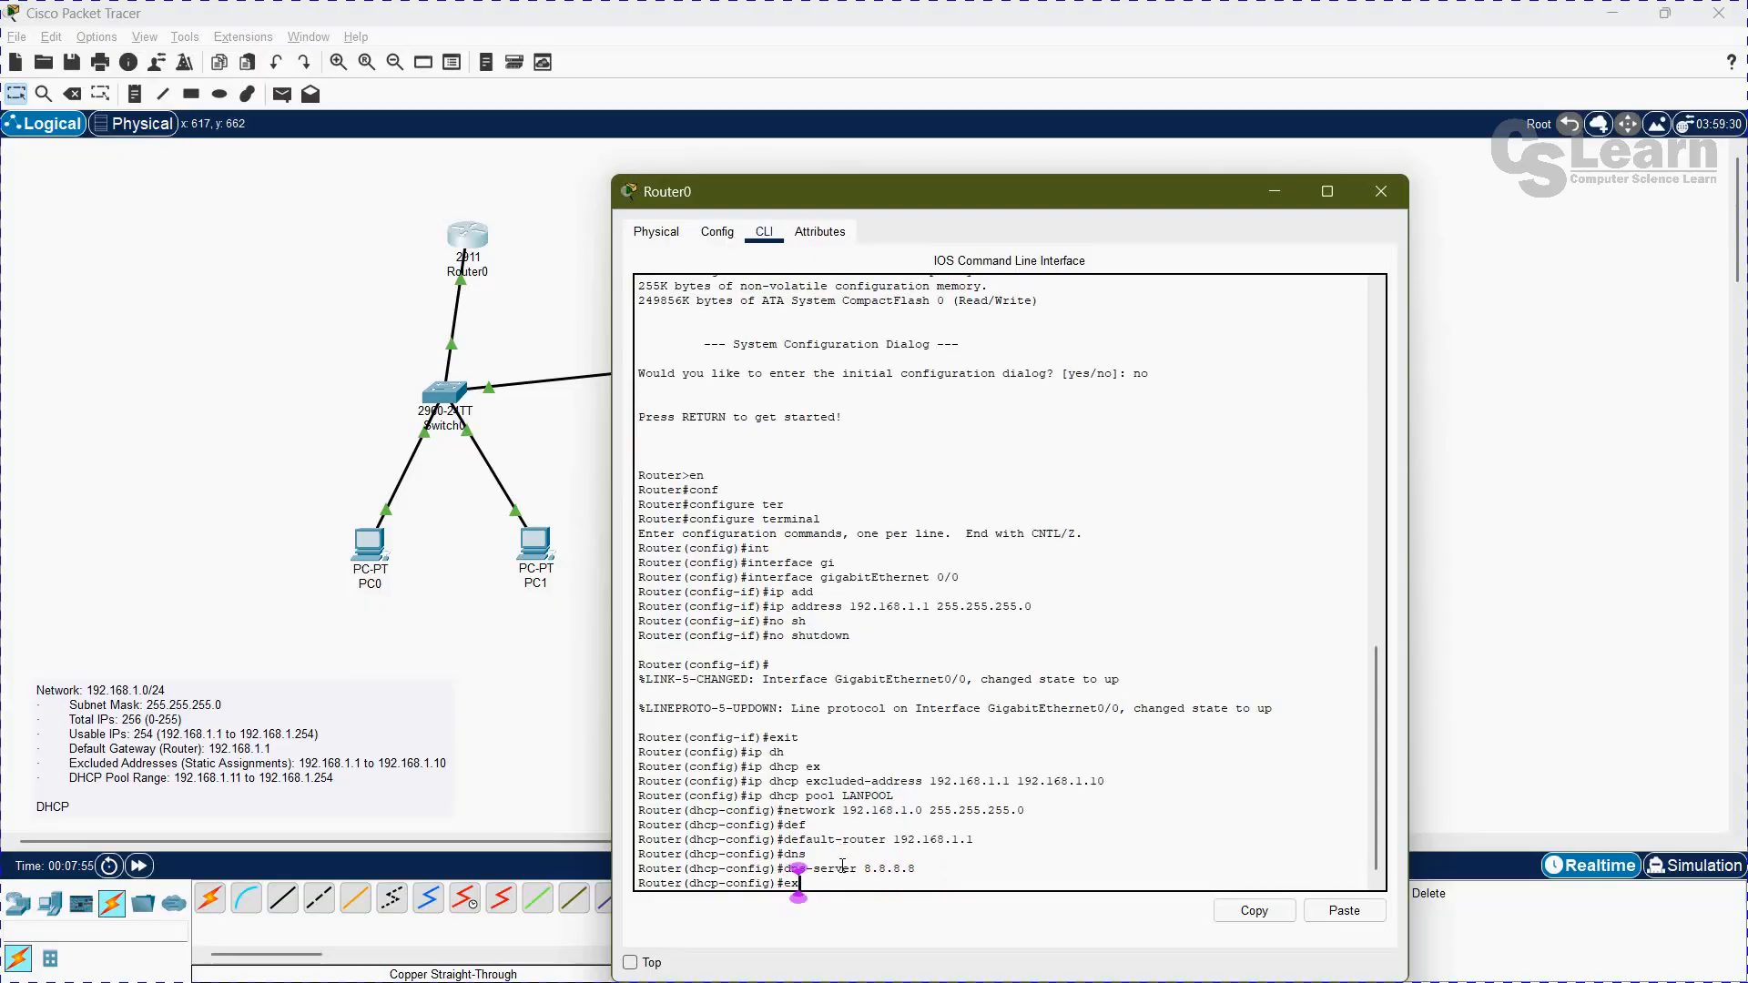
{"action": "key", "text": "Return"}
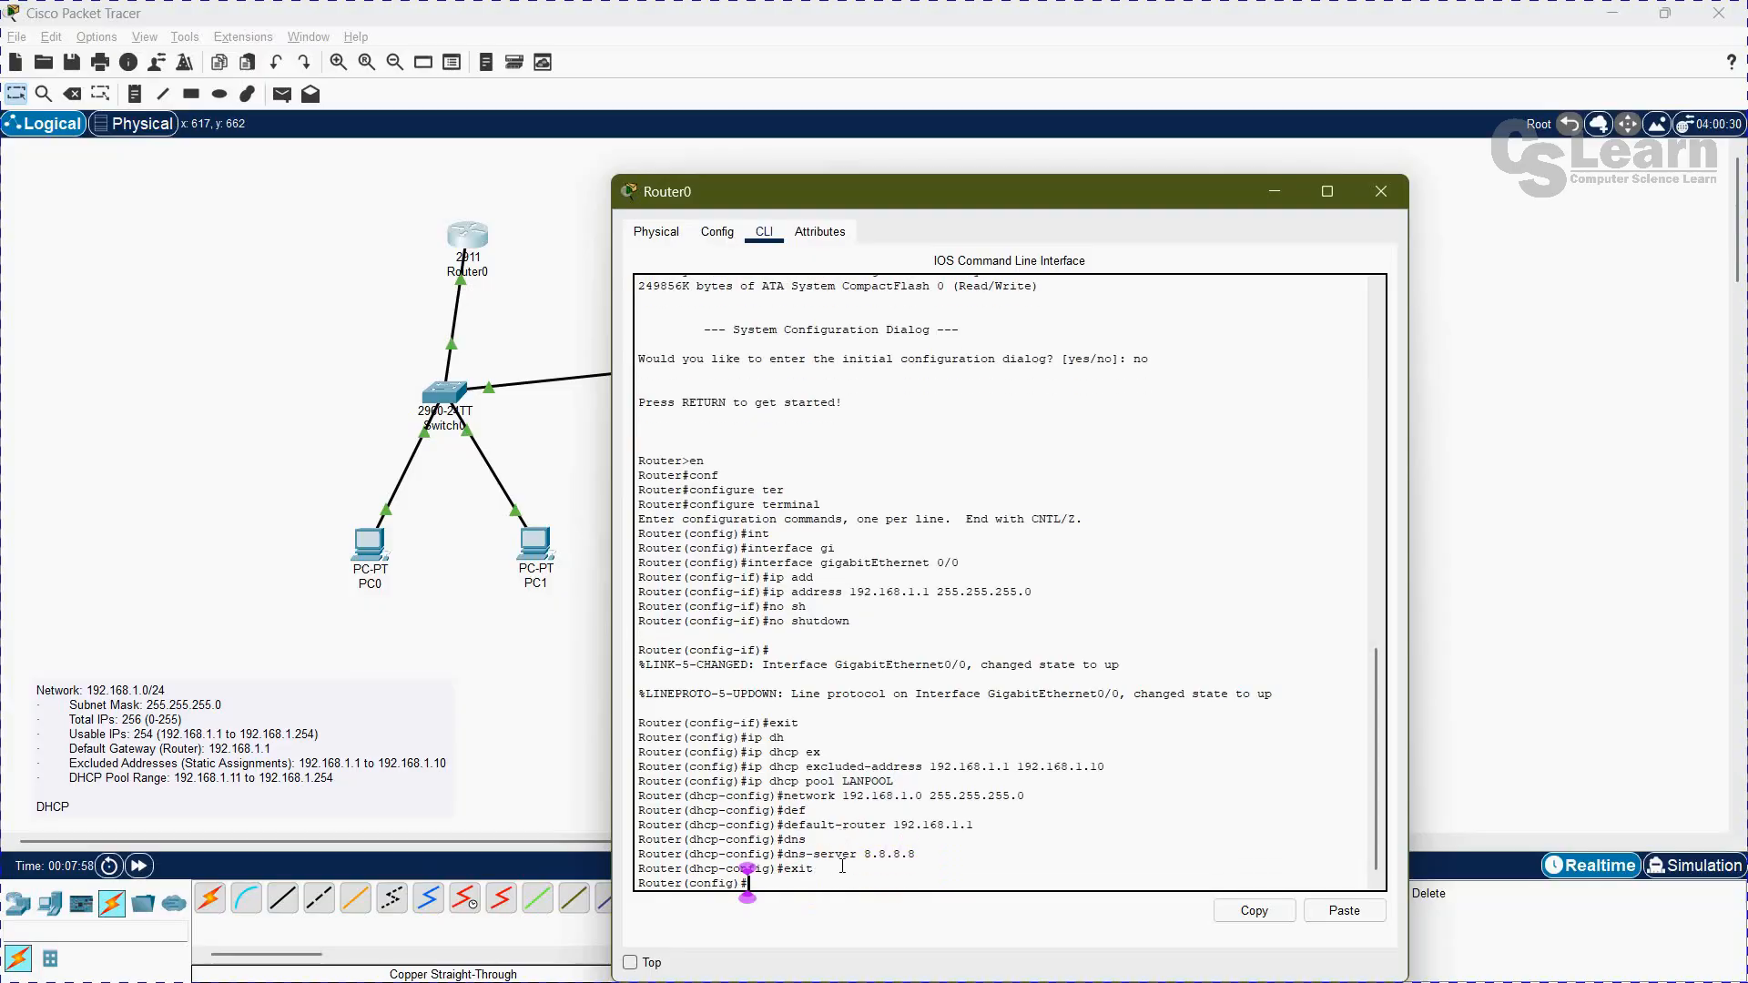
{"action": "type", "text": "exit"}
{"action": "key", "text": "Return"}
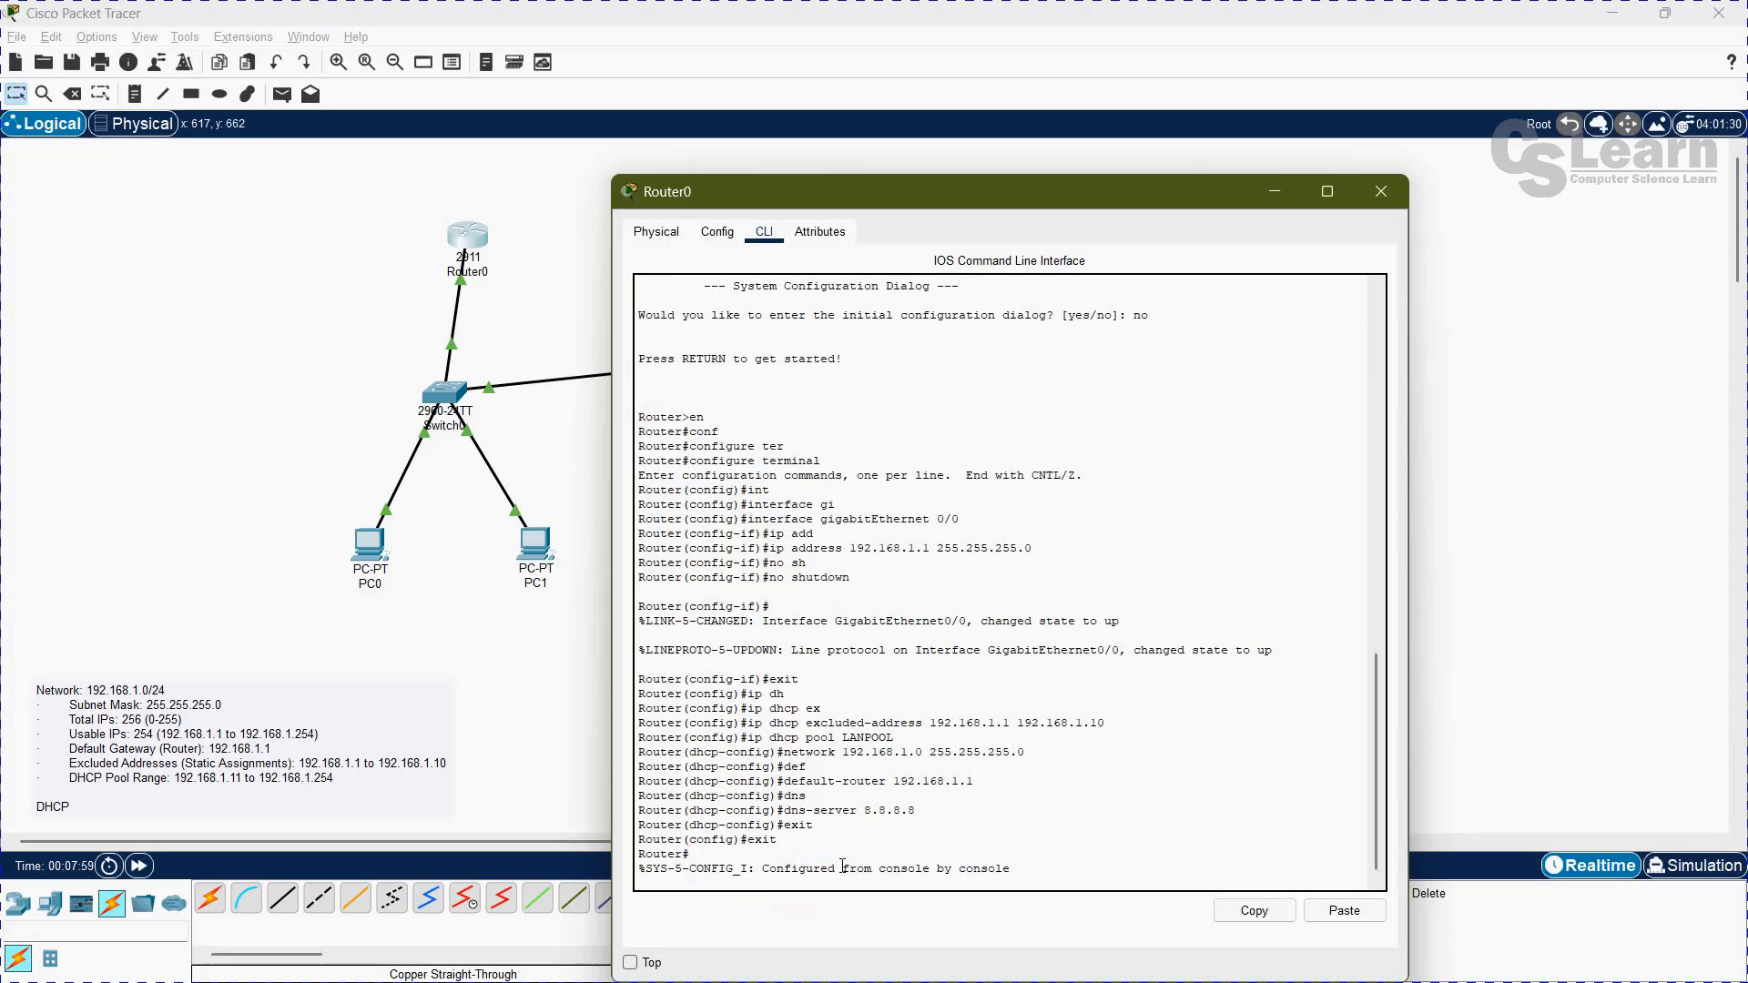
{"action": "key", "text": "Return"}
{"action": "type", "text": "write memor"}
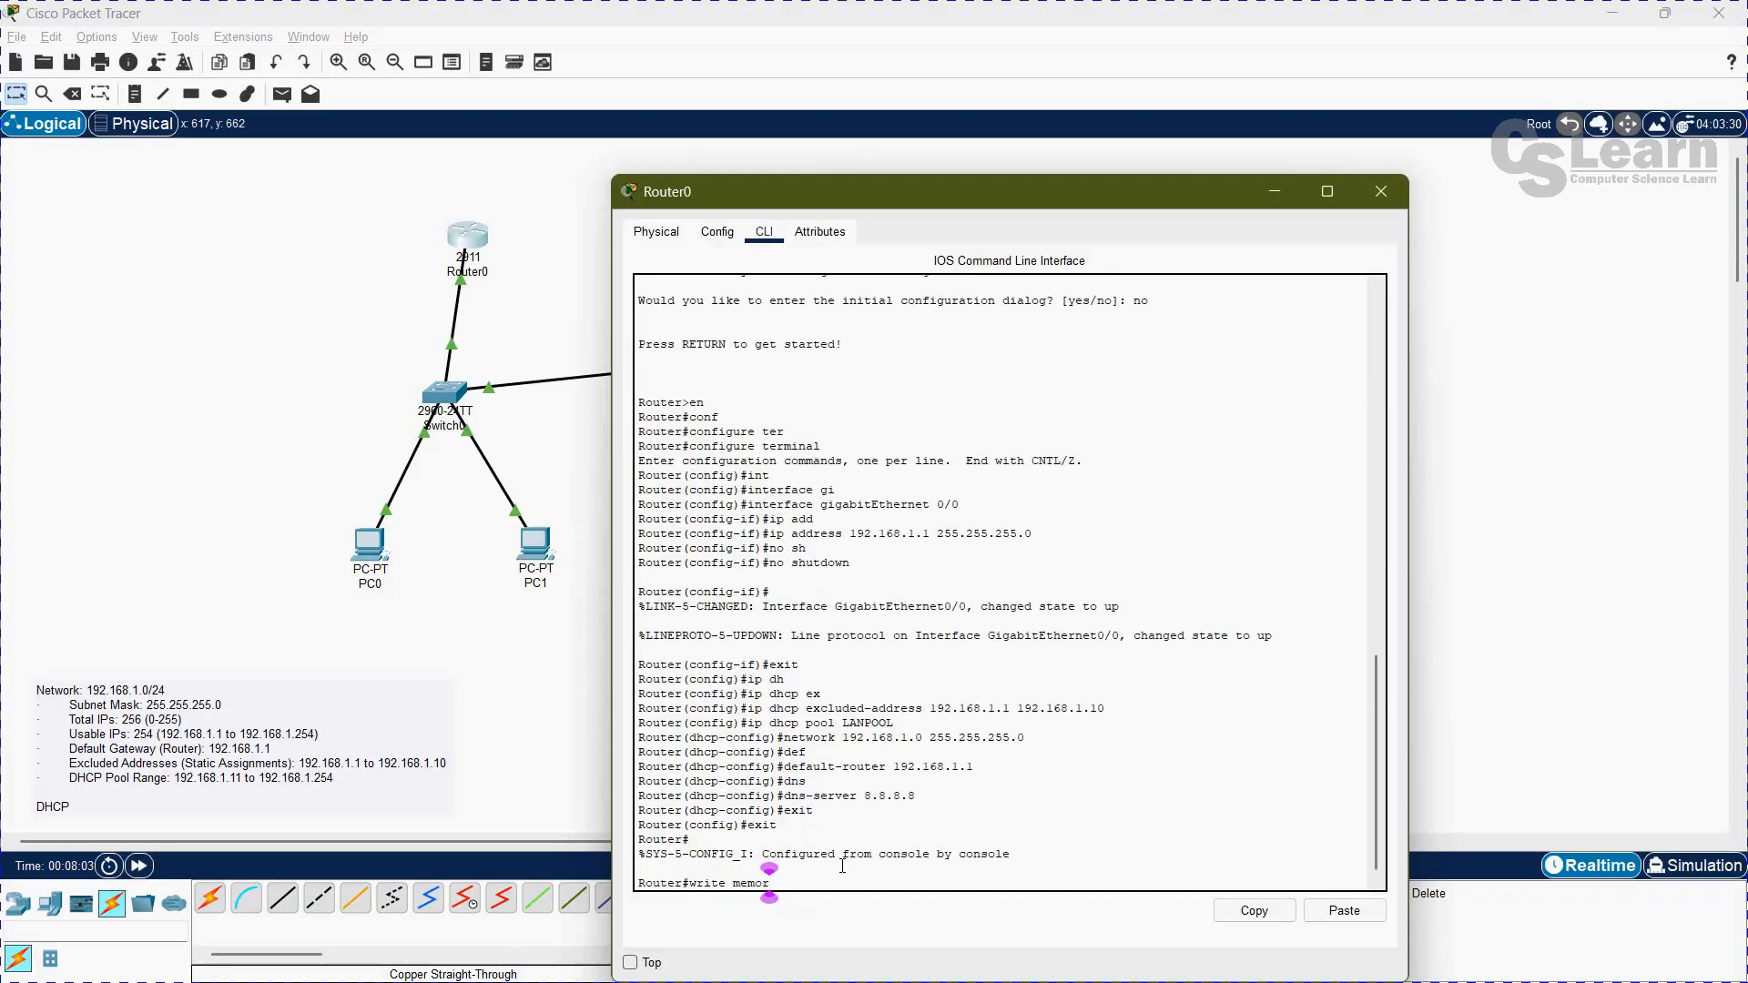
{"action": "type", "text": "y"}
{"action": "key", "text": "Return"}
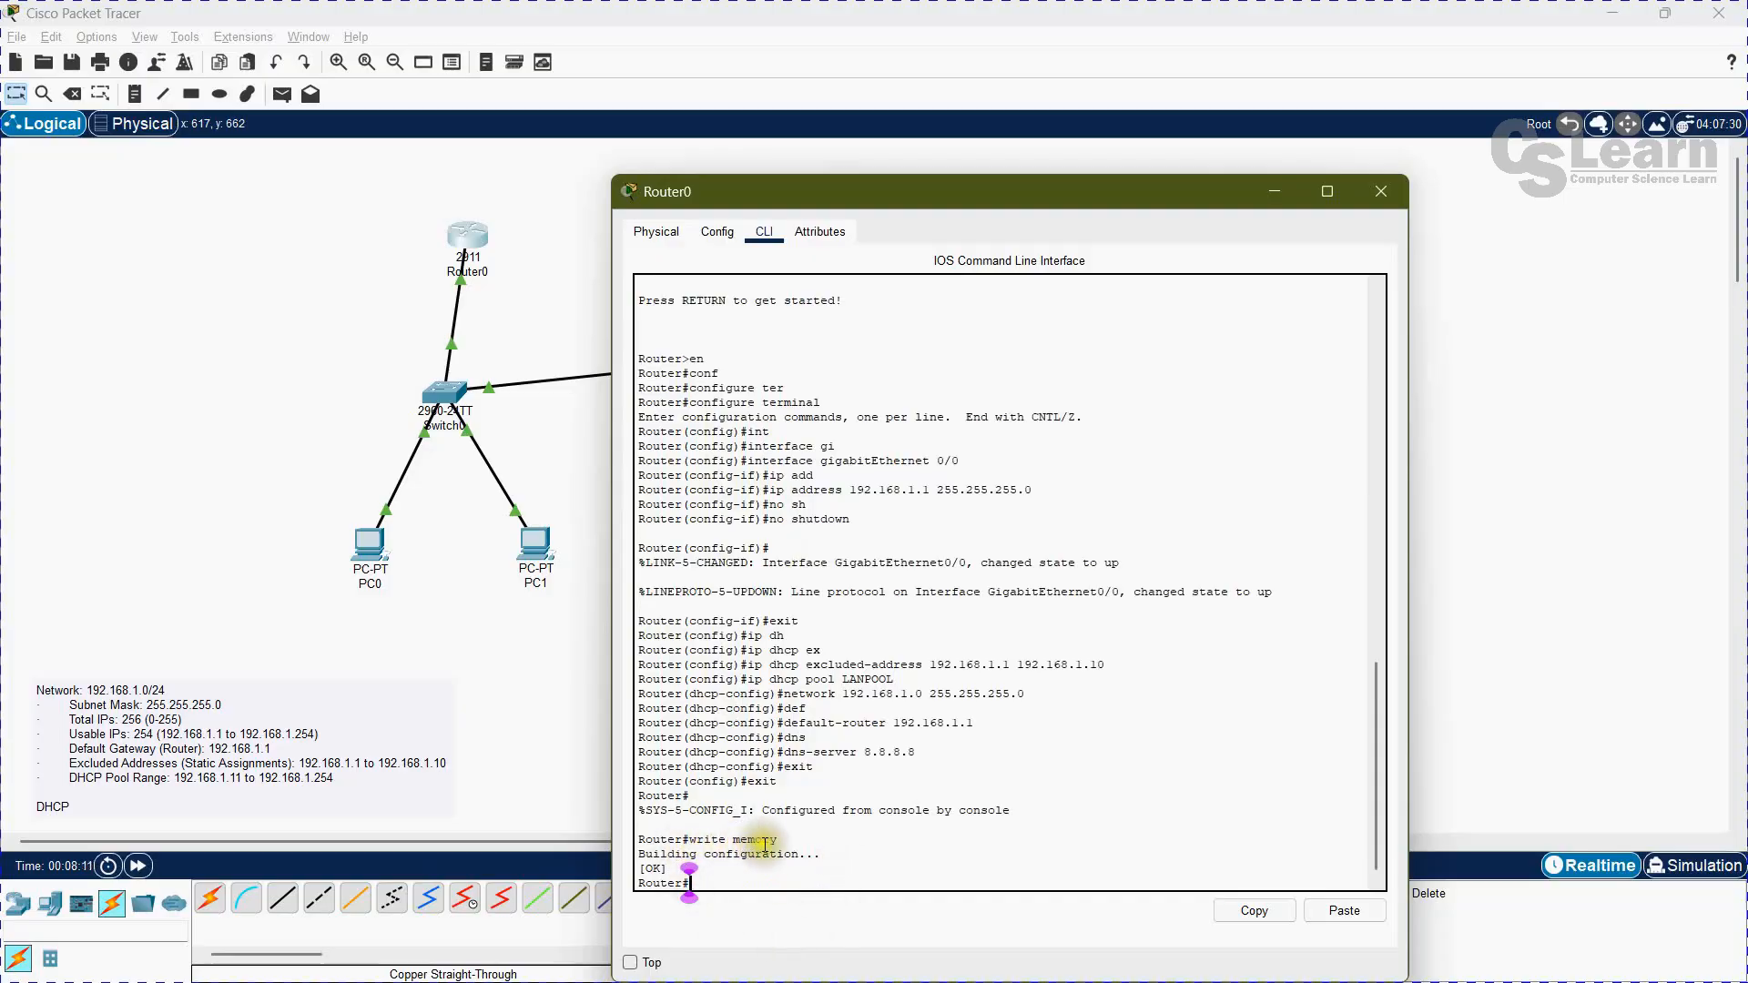
Step: Return to the workspace and inspect the current address settings of PC0 and PC1
{"action": "left_click", "coordinate": [355, 307]}
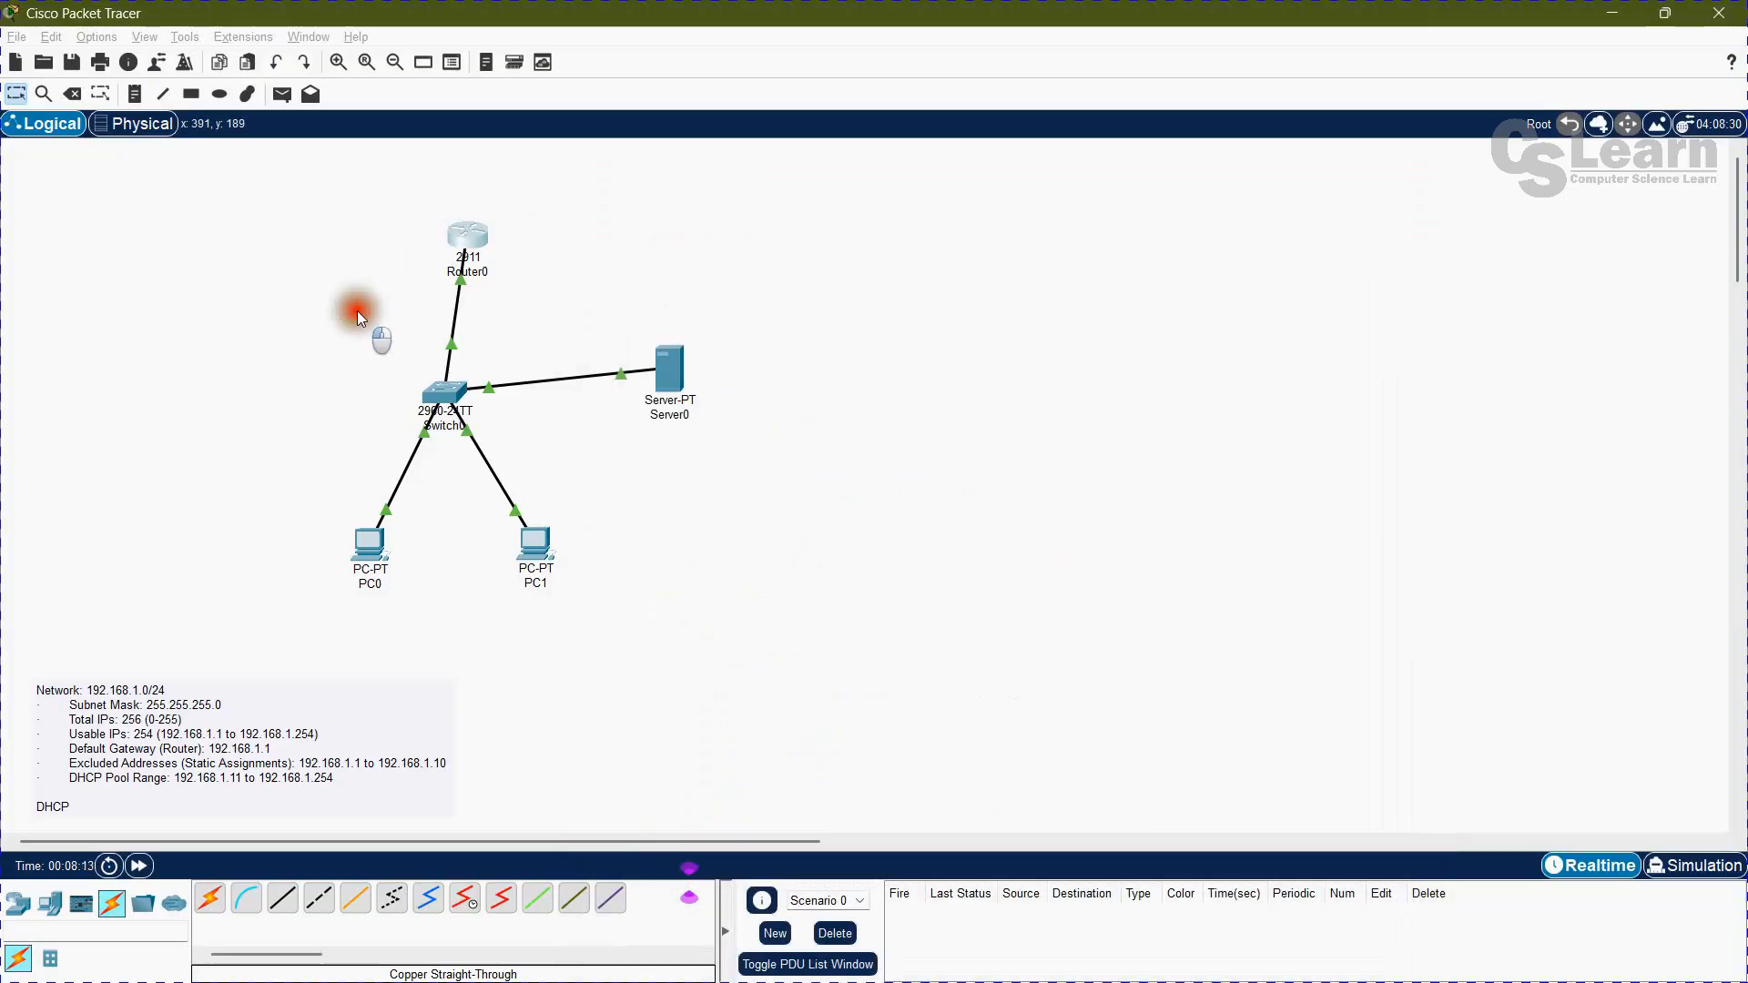
{"action": "left_click", "coordinate": [446, 191]}
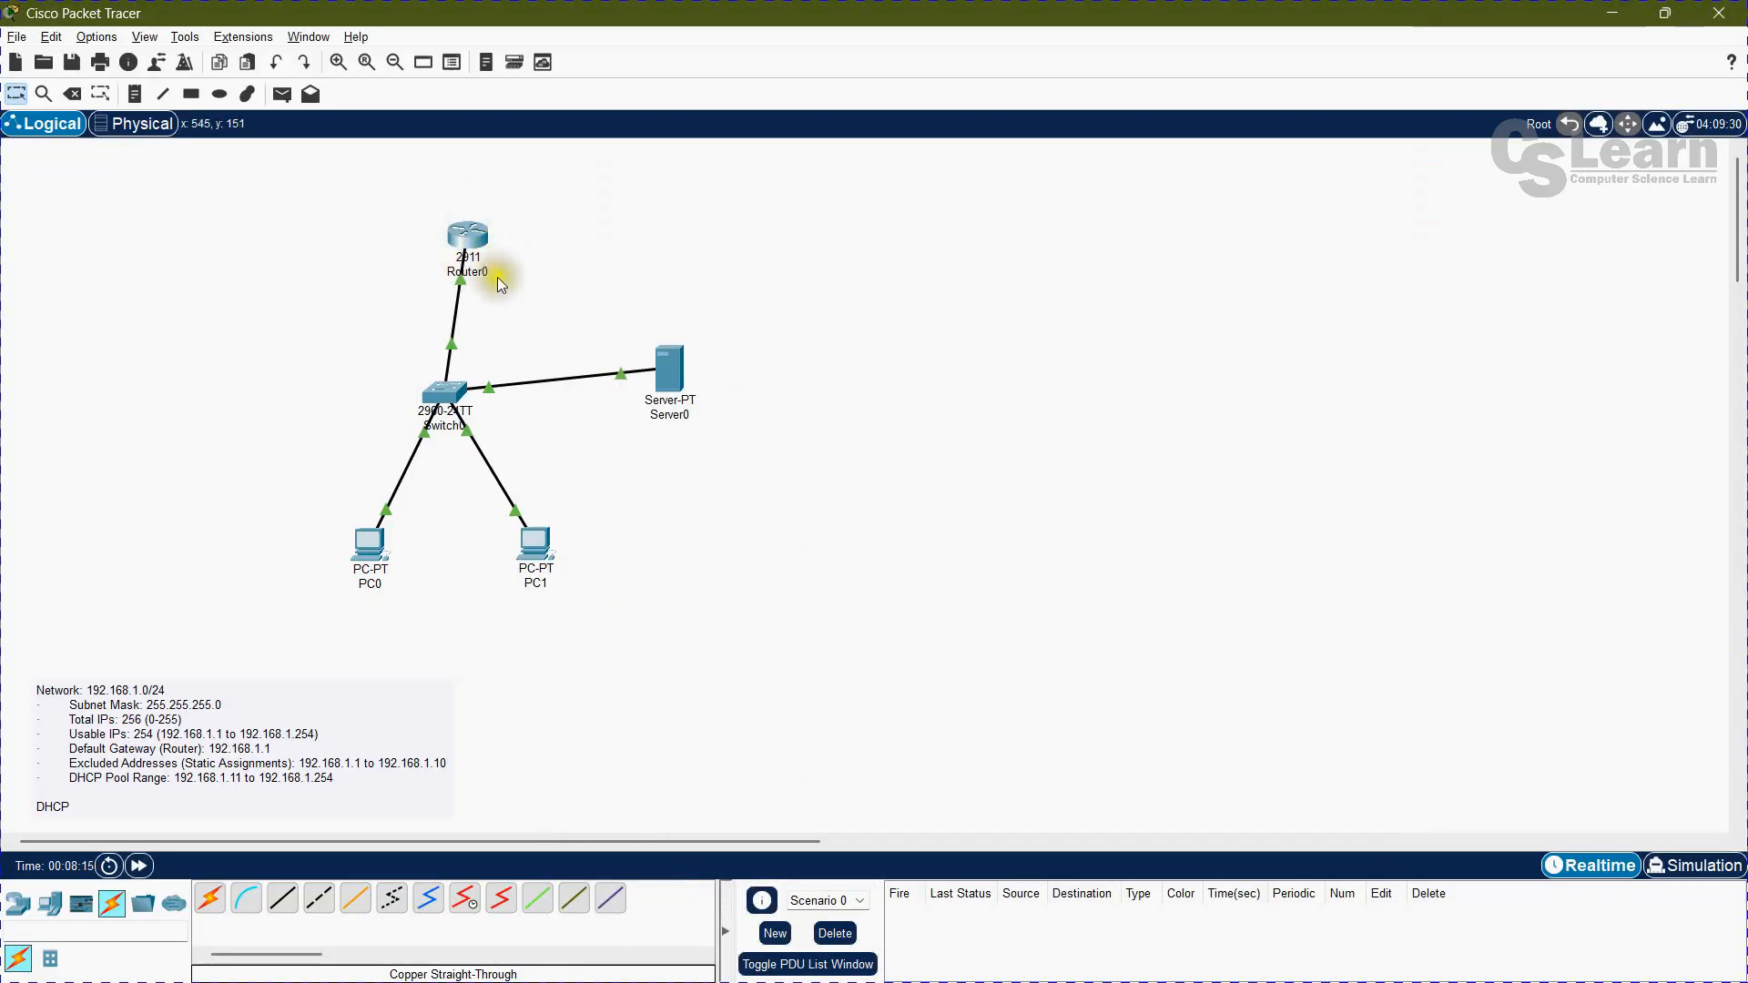
{"action": "left_click", "coordinate": [859, 584]}
{"action": "left_click", "coordinate": [842, 553]}
{"action": "mouse_move", "coordinate": [380, 550]}
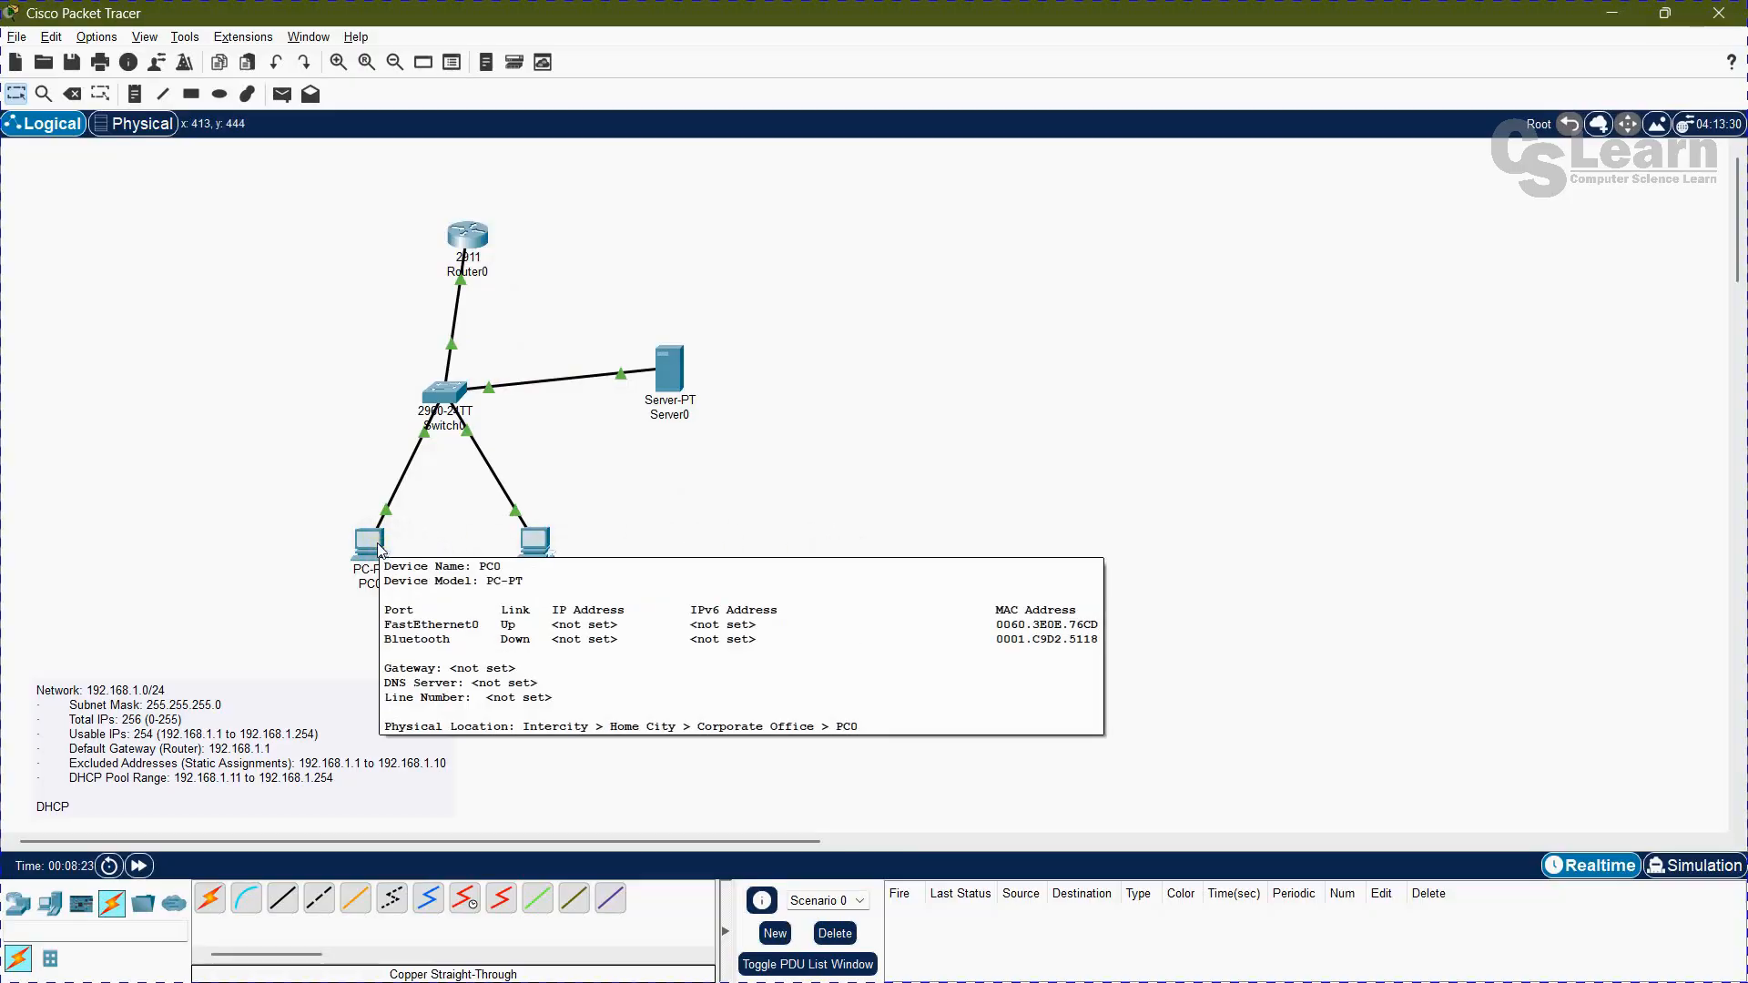
{"action": "mouse_move", "coordinate": [534, 562]}
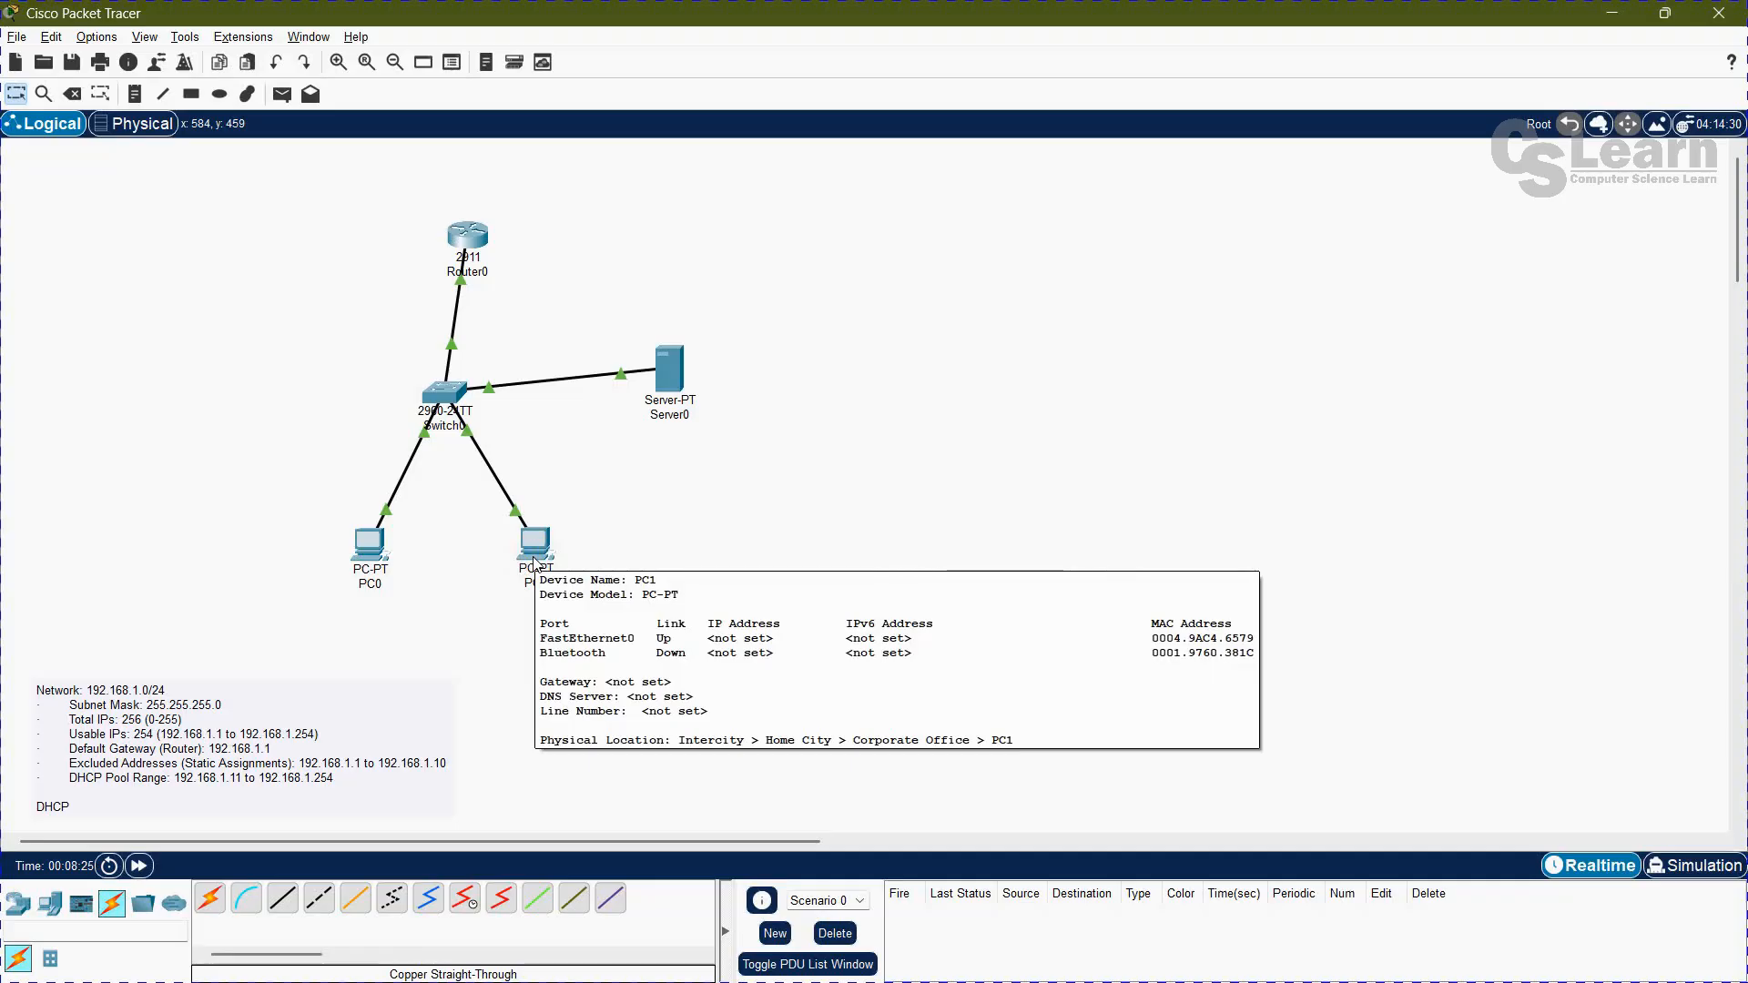
{"action": "left_click", "coordinate": [682, 501]}
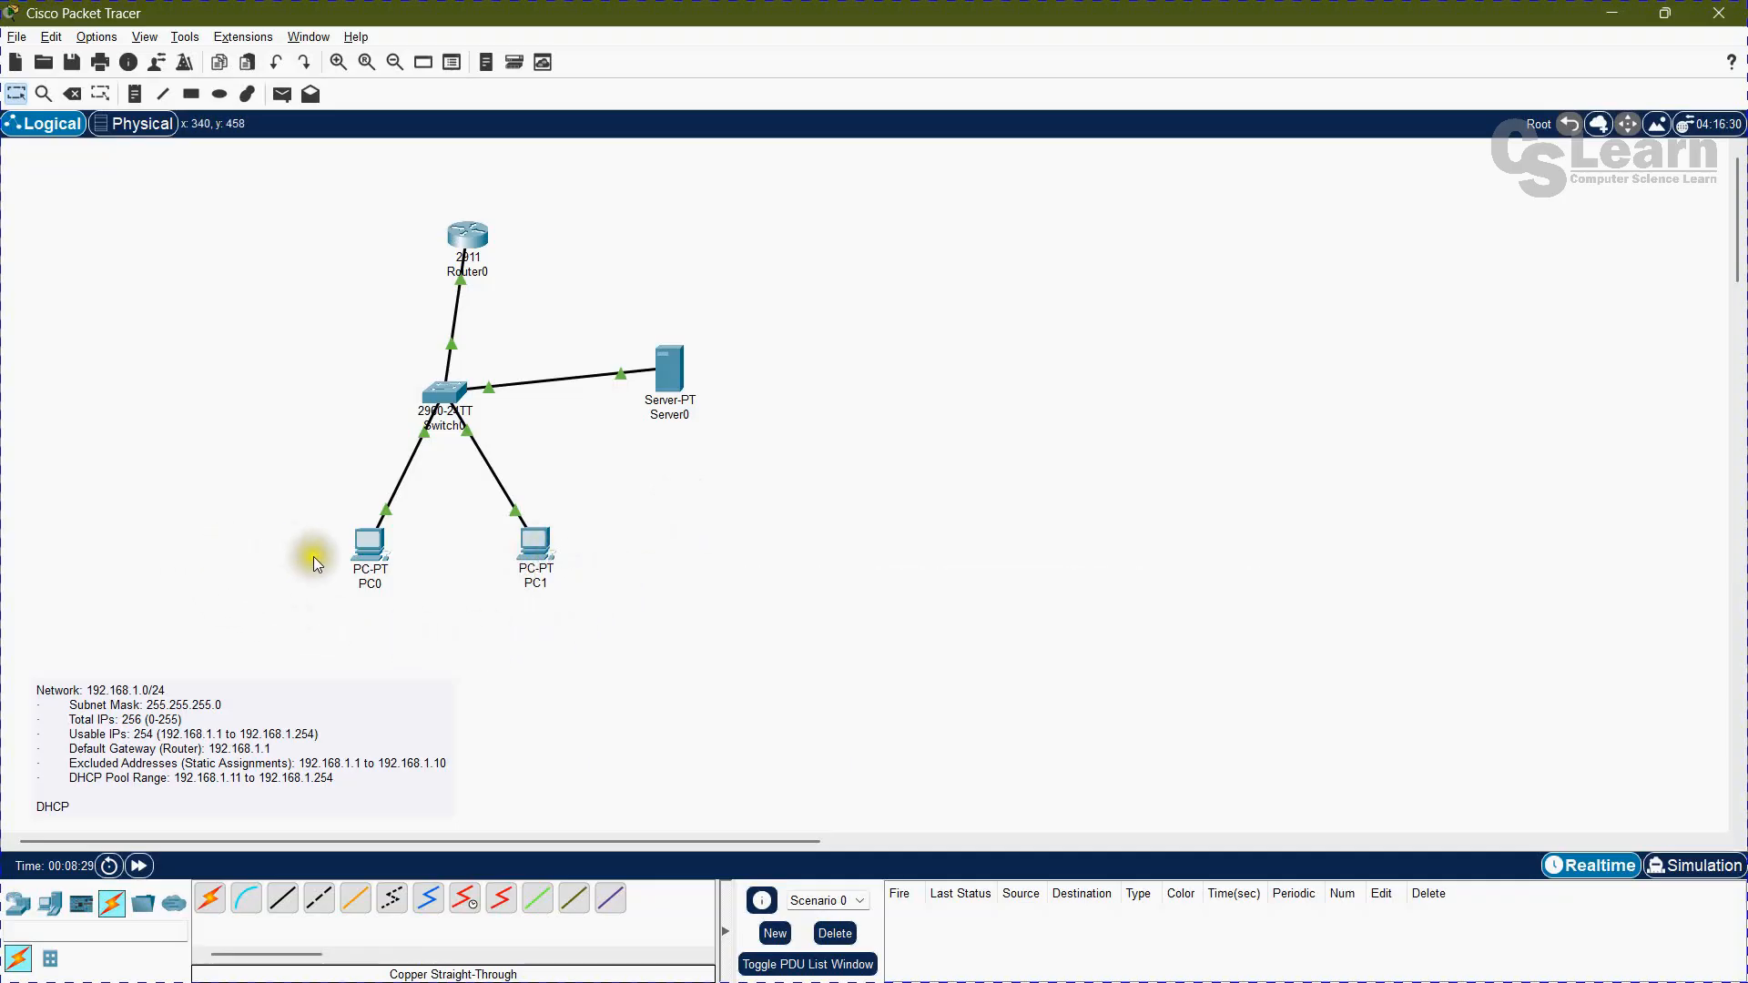
Step: Switch PC0's FastEthernet0 IP configuration to DHCP and close its device window
{"action": "left_click", "coordinate": [370, 550]}
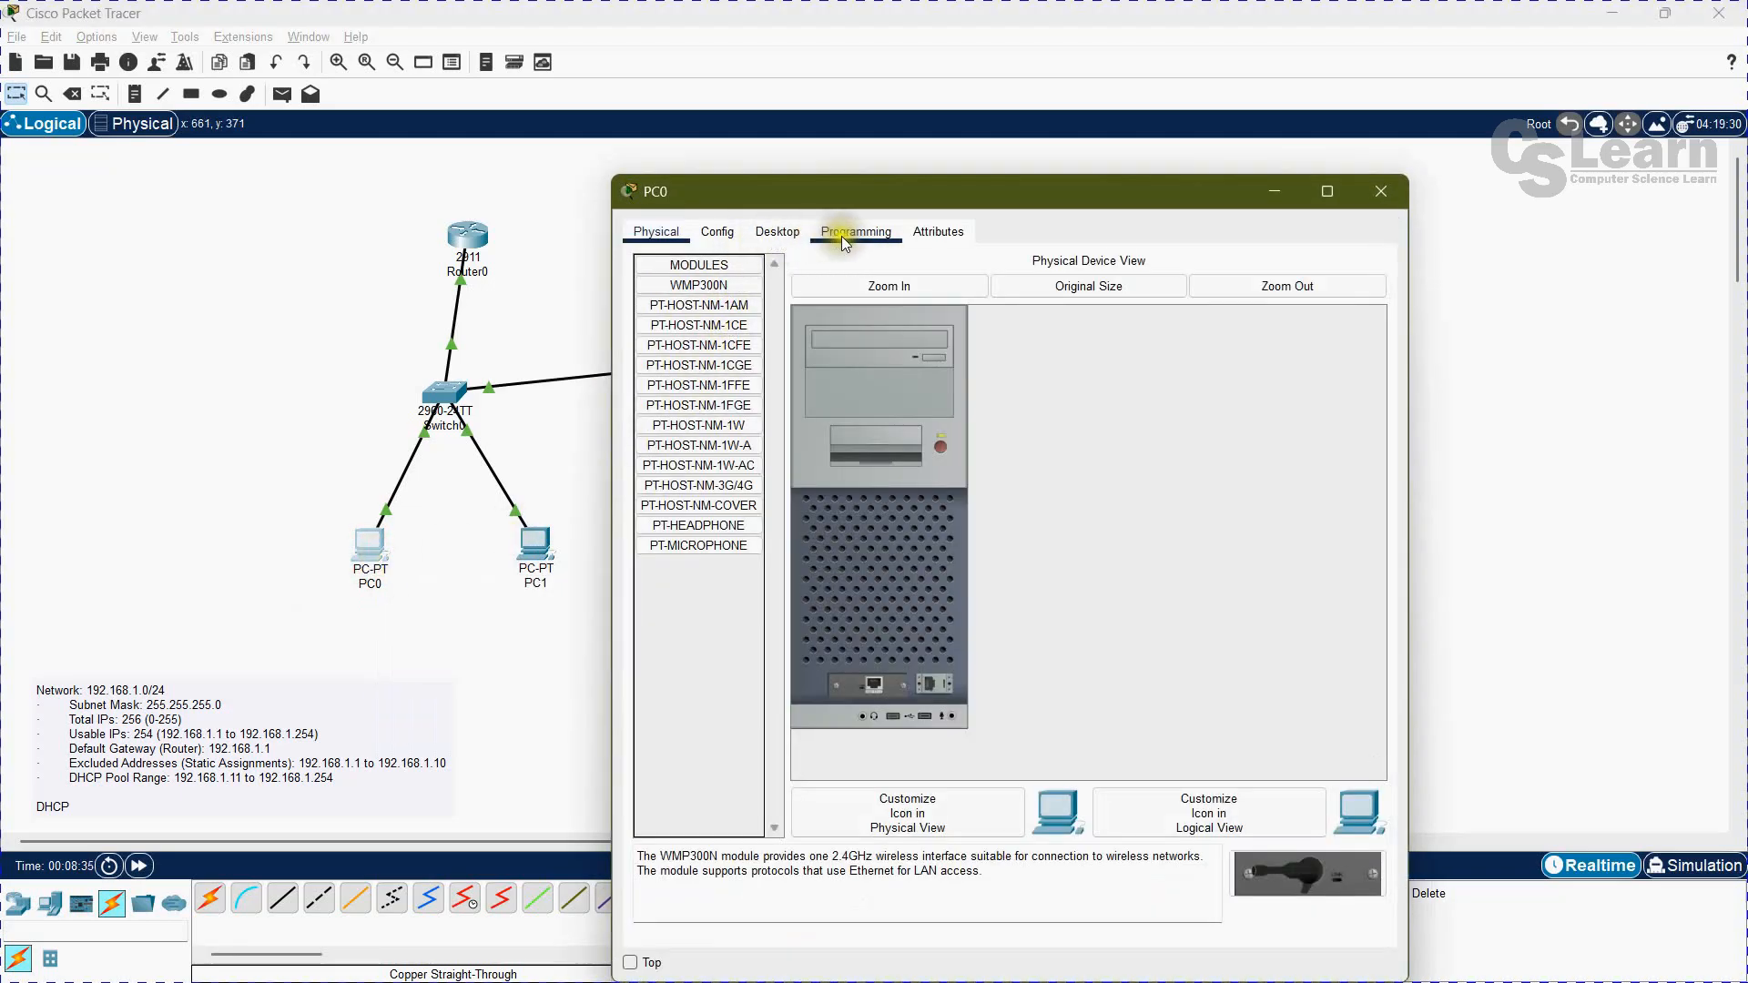
{"action": "left_click", "coordinate": [783, 231]}
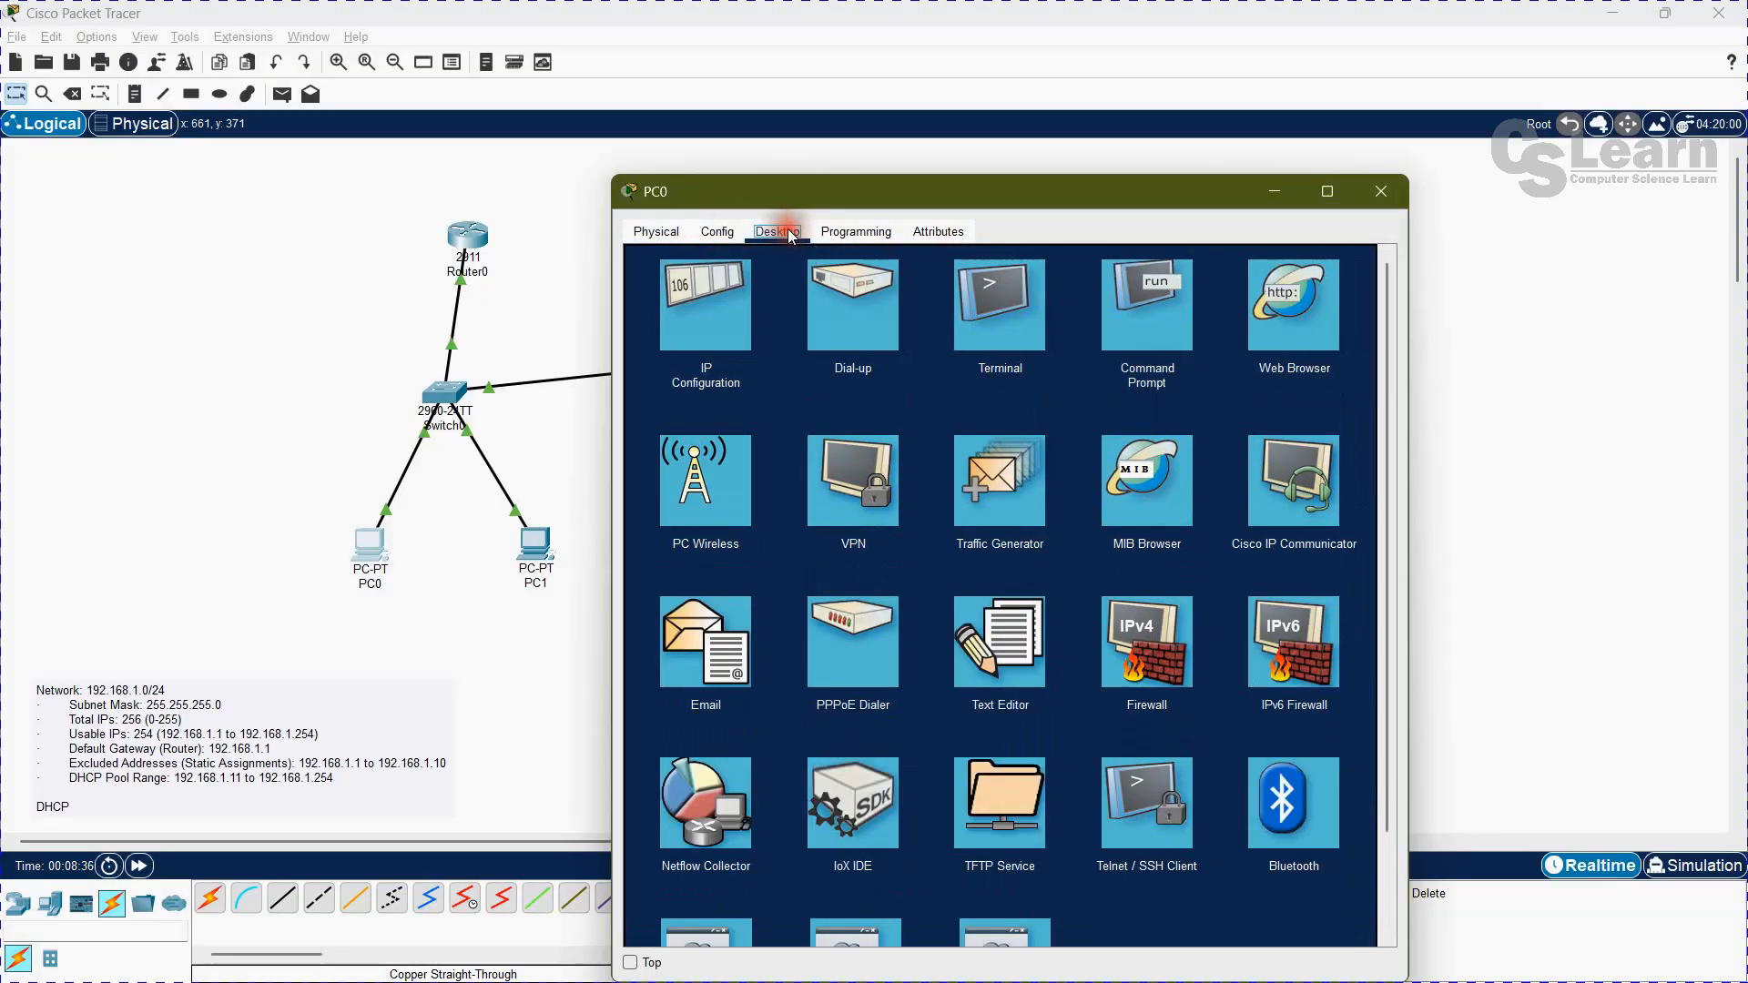
{"action": "left_click", "coordinate": [706, 321]}
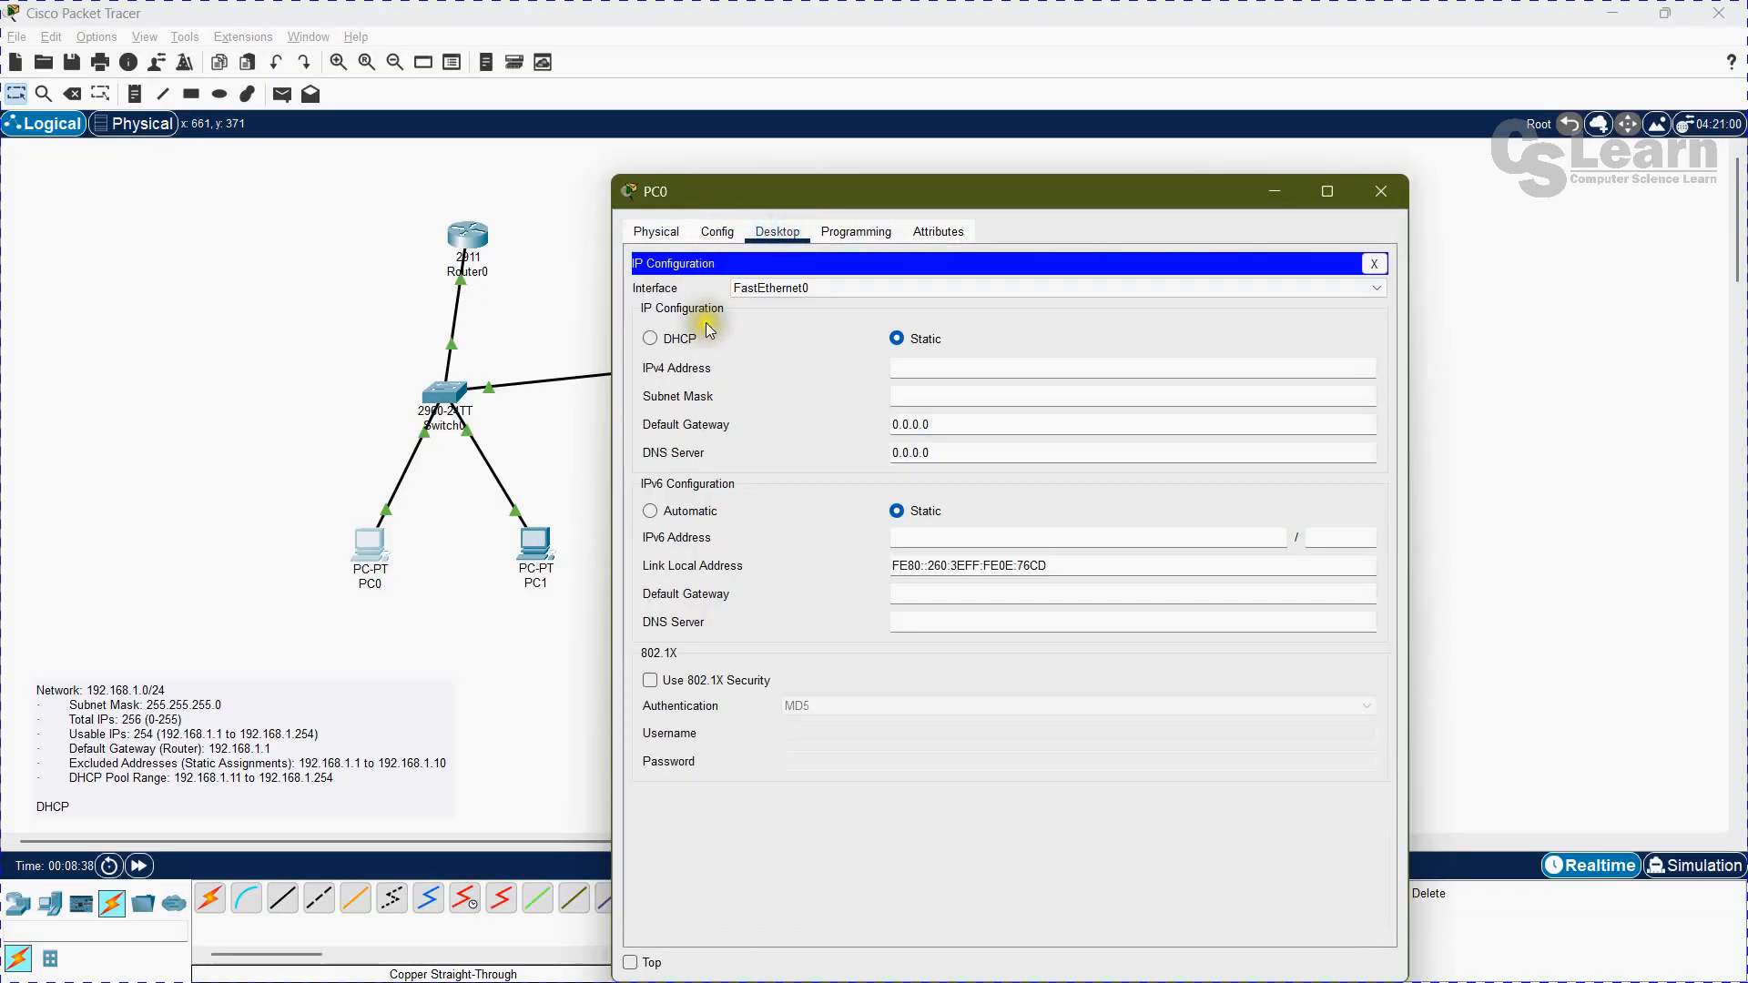
{"action": "left_click", "coordinate": [650, 338]}
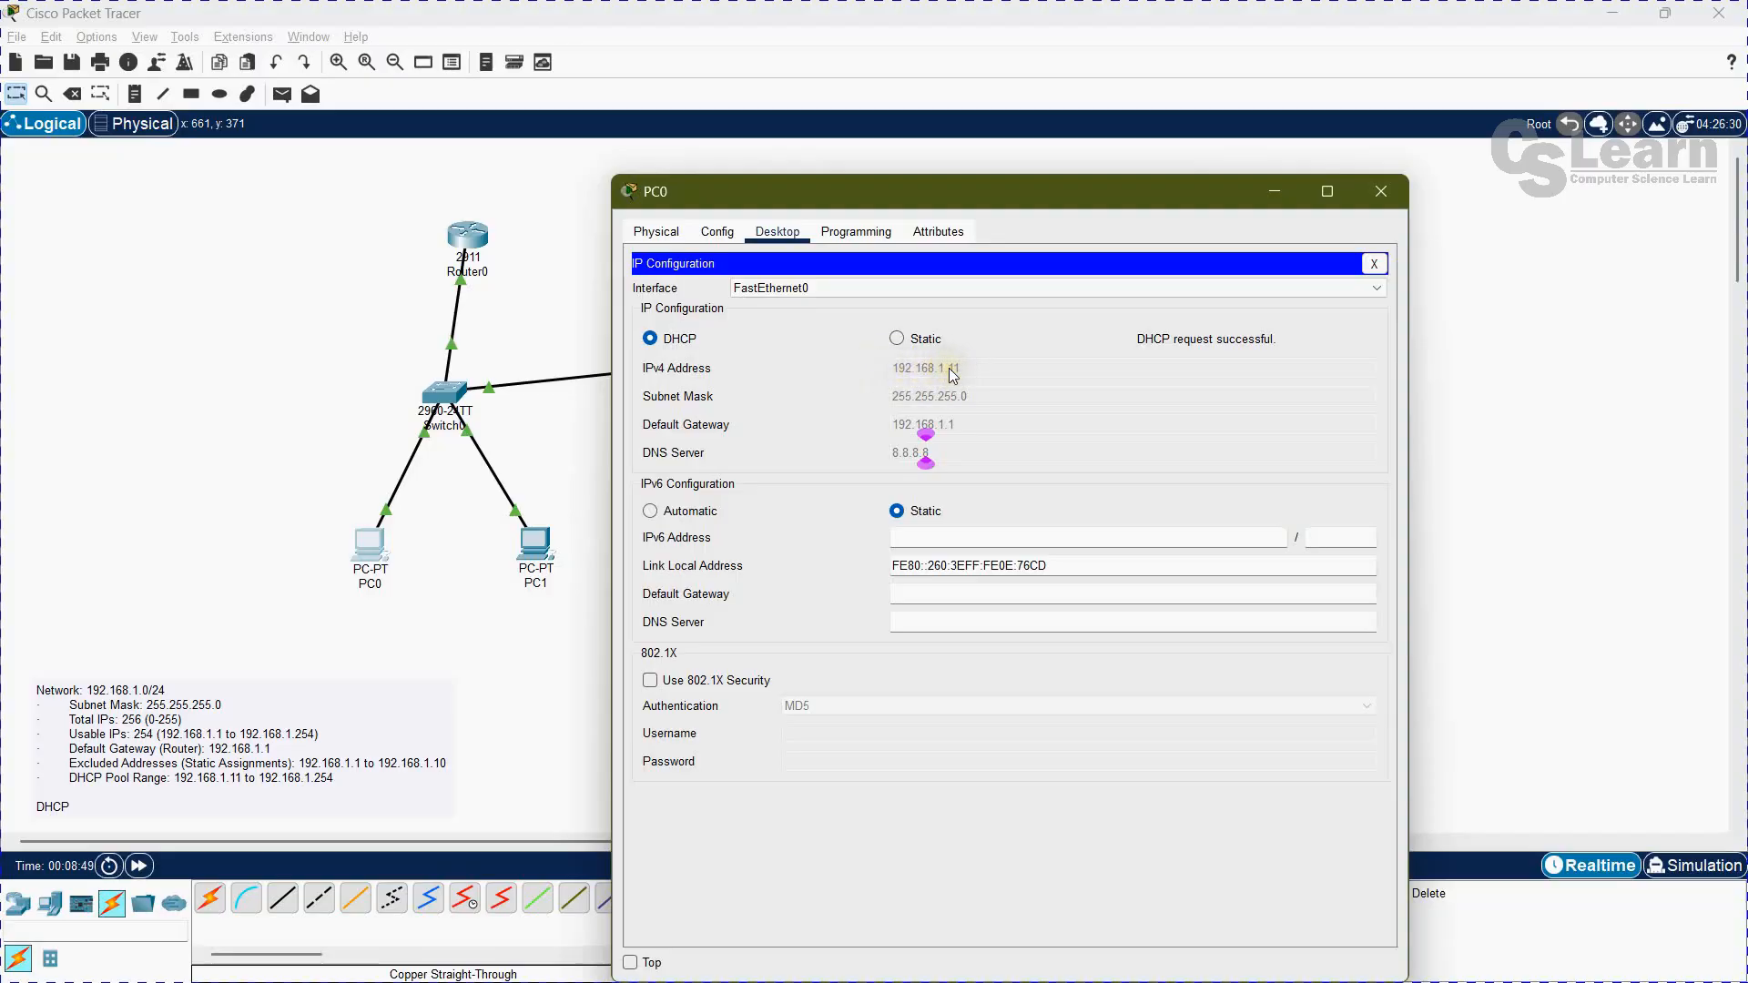
{"action": "left_click", "coordinate": [1371, 266]}
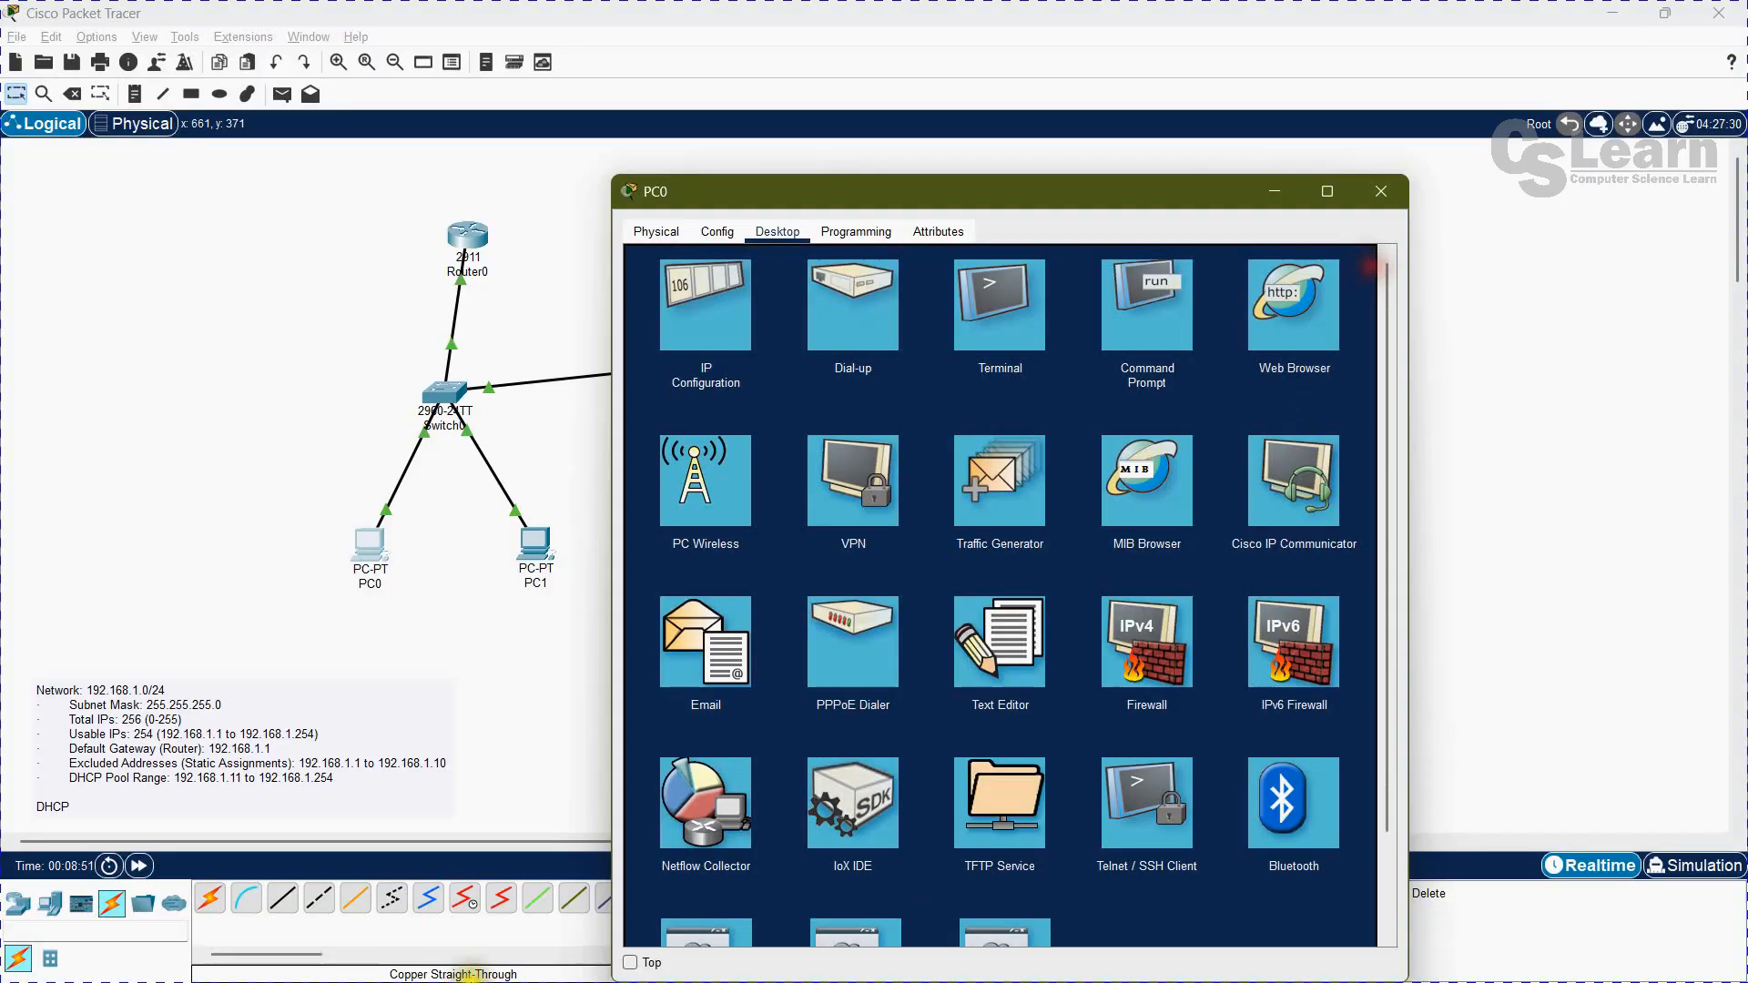
{"action": "left_click", "coordinate": [1389, 192]}
Step: Switch PC1's FastEthernet0 IP configuration to DHCP
{"action": "left_click", "coordinate": [534, 545]}
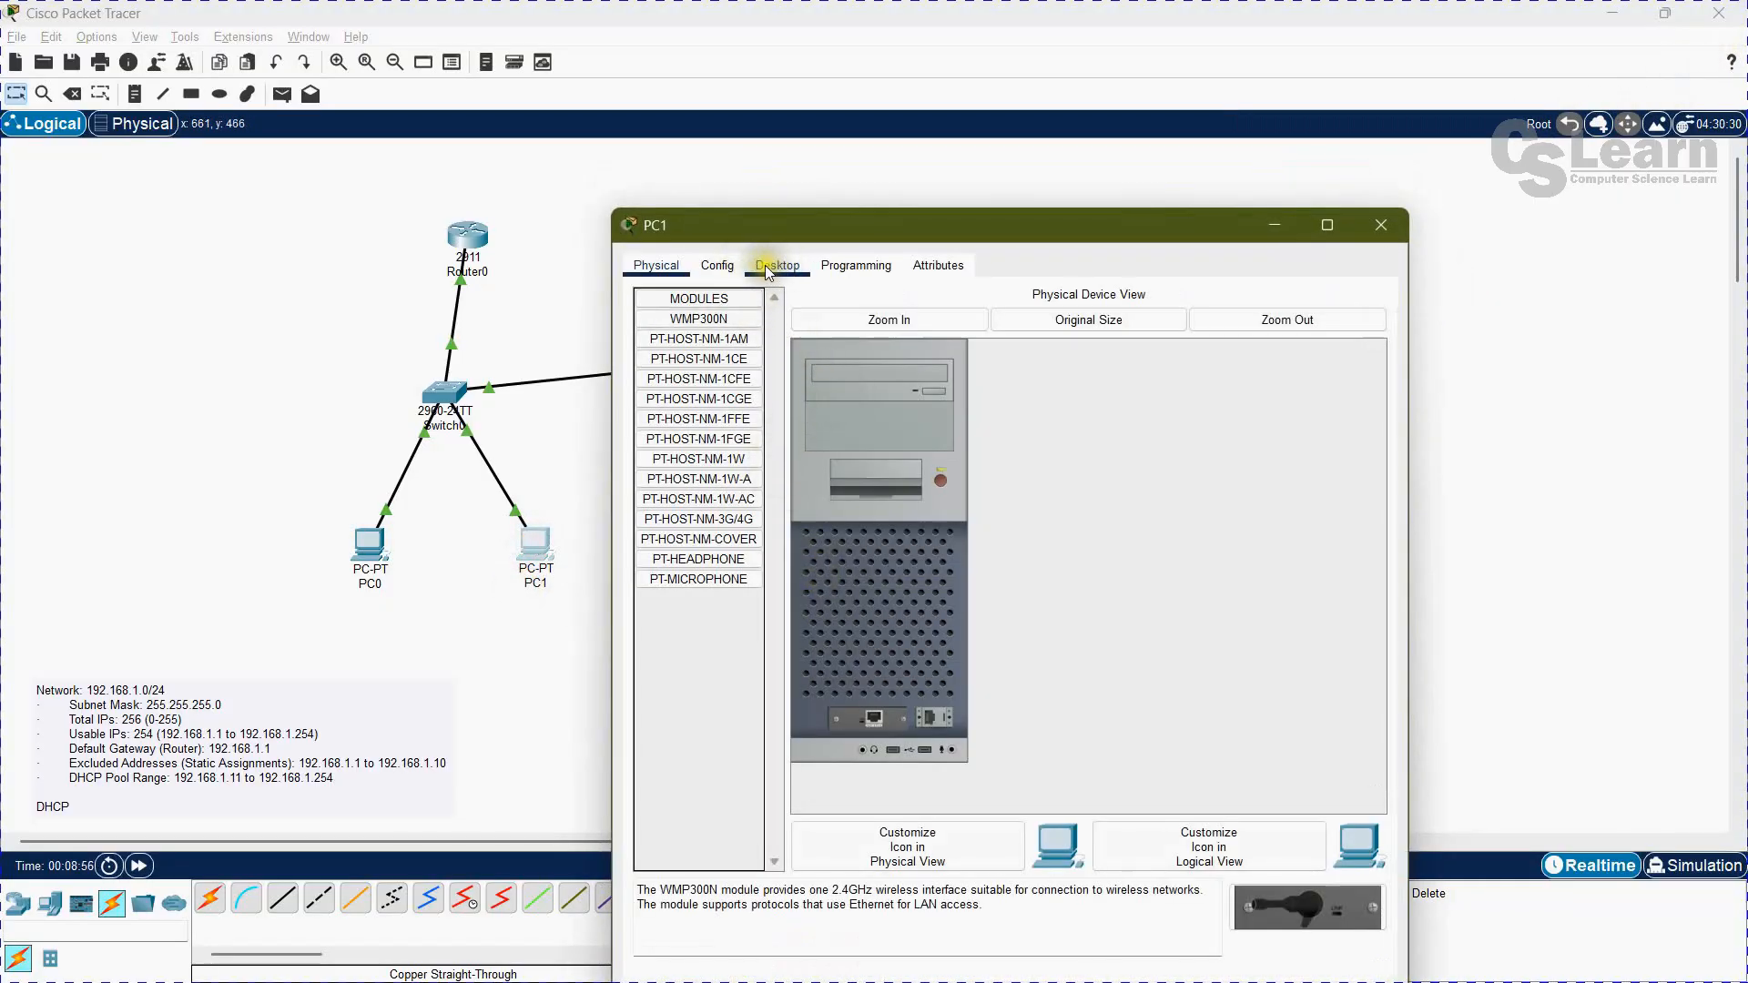
{"action": "left_click", "coordinate": [764, 265]}
{"action": "left_click", "coordinate": [670, 323]}
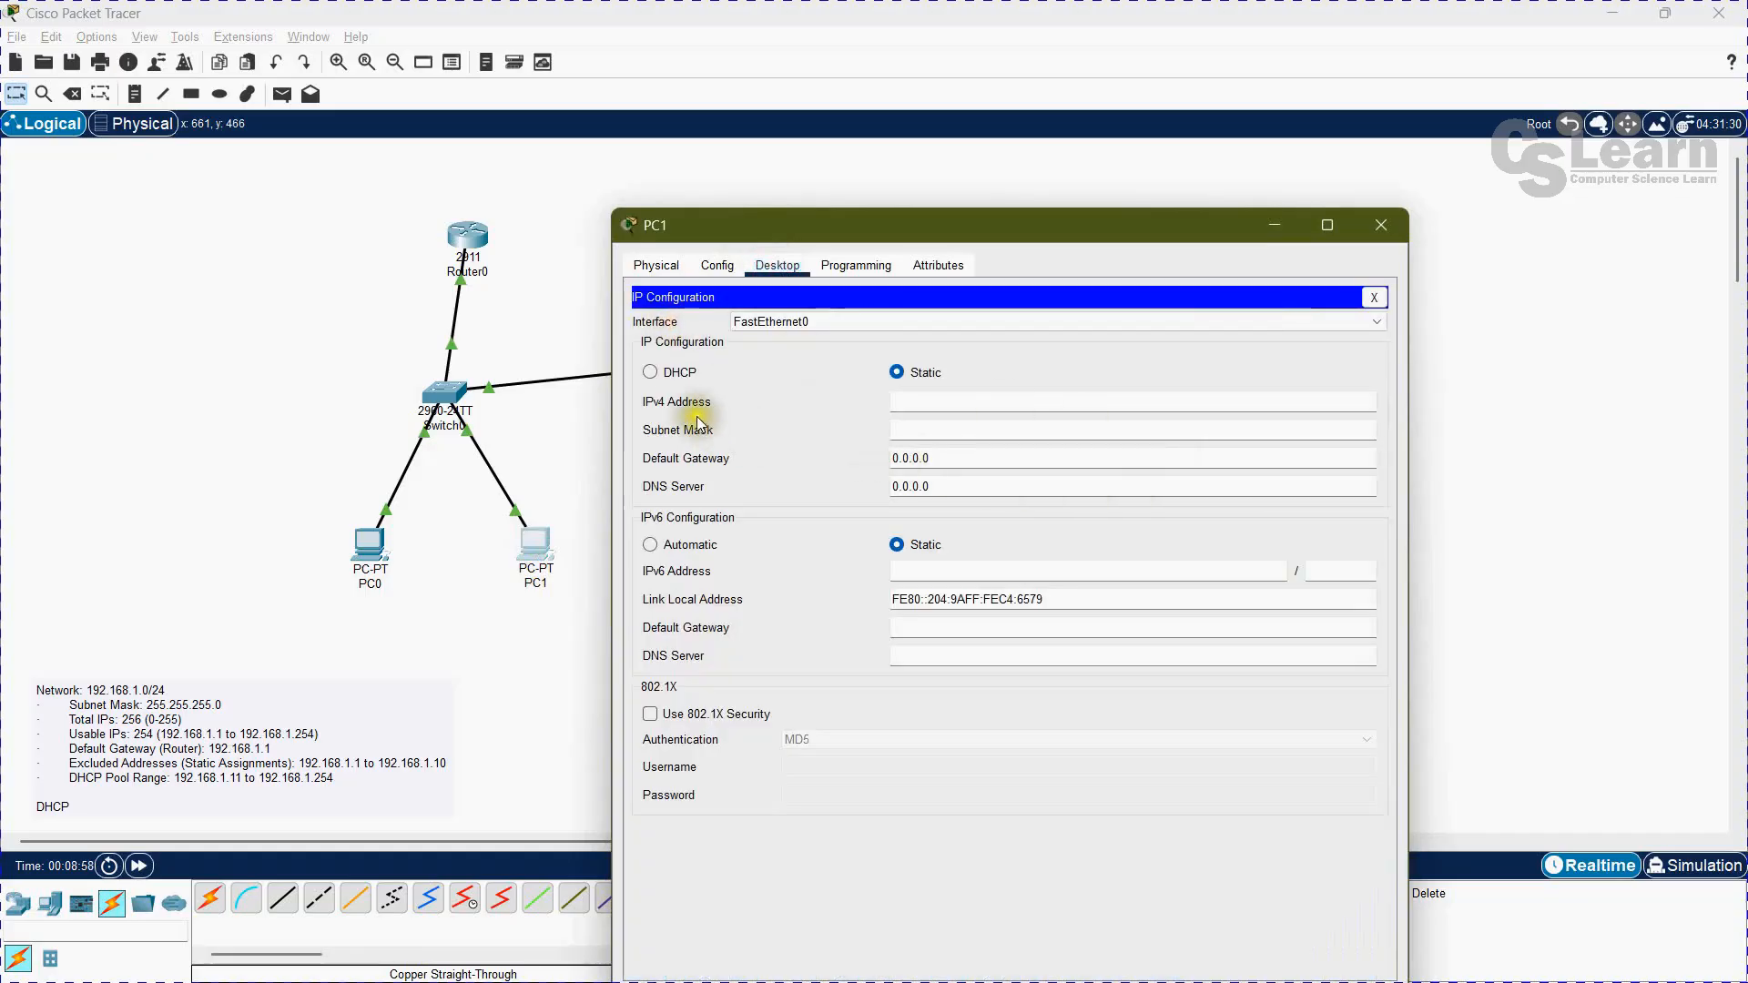
{"action": "left_click", "coordinate": [649, 372]}
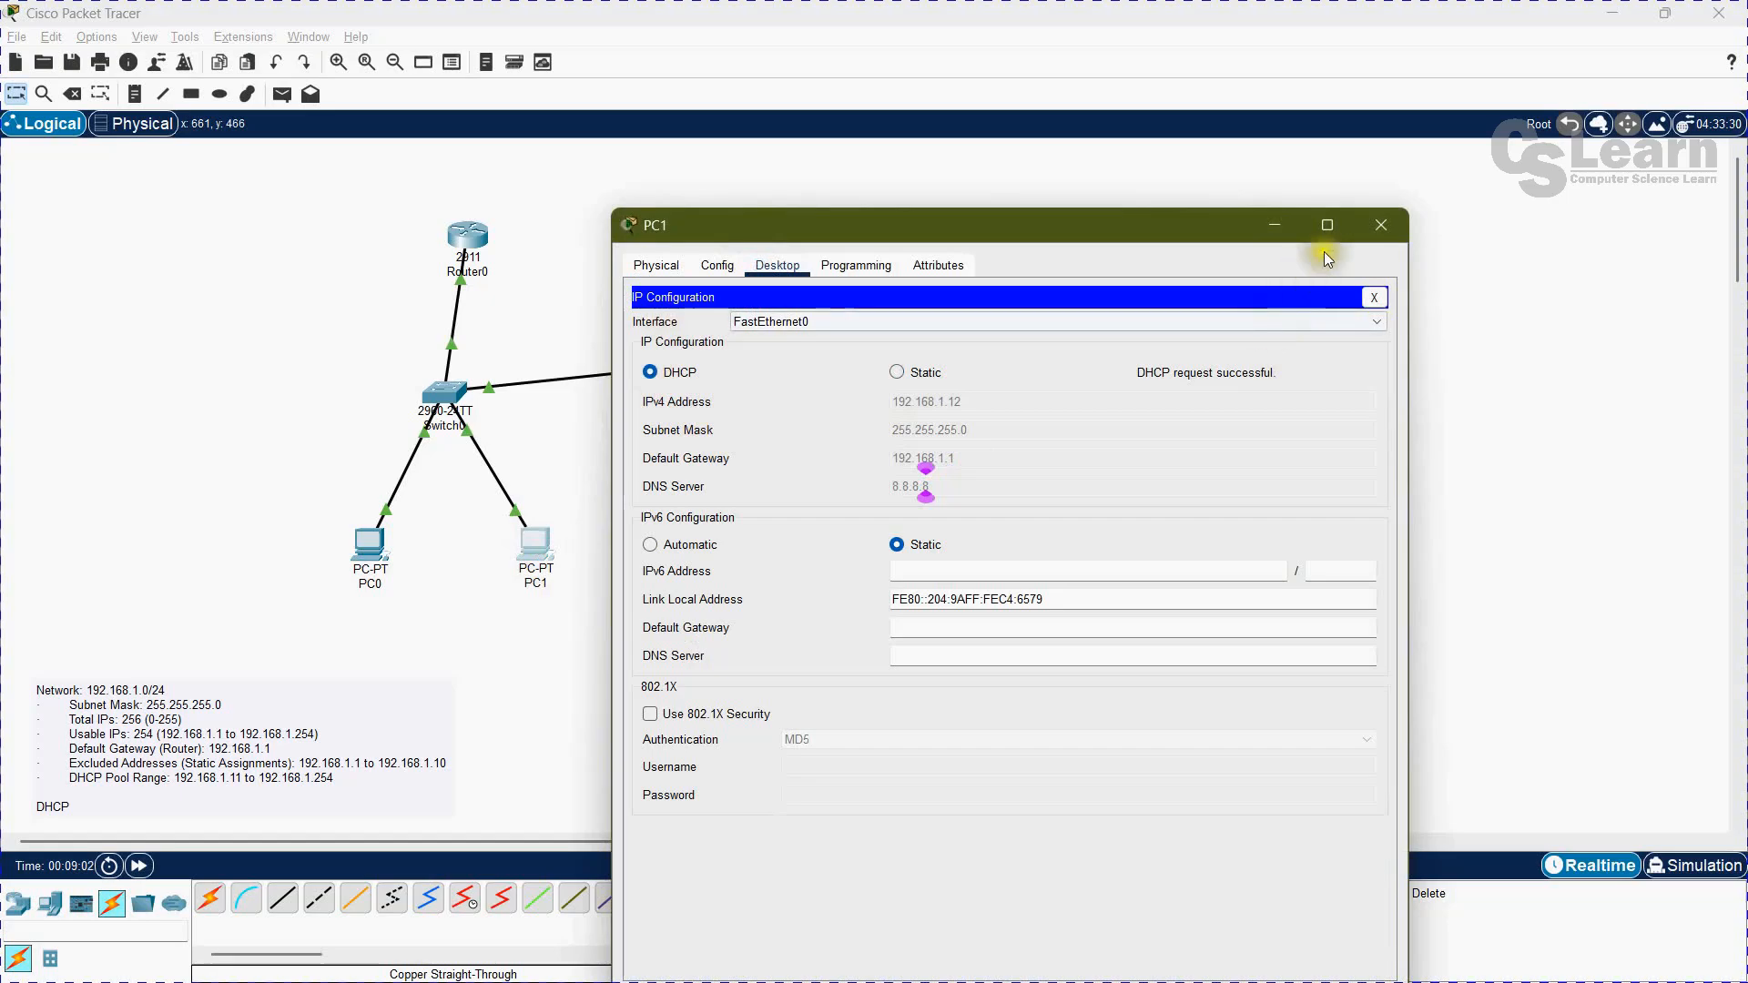
Step: Close PC1's device window and add a third PC to the workspace, up and to the left of PC0
{"action": "left_click", "coordinate": [1381, 225]}
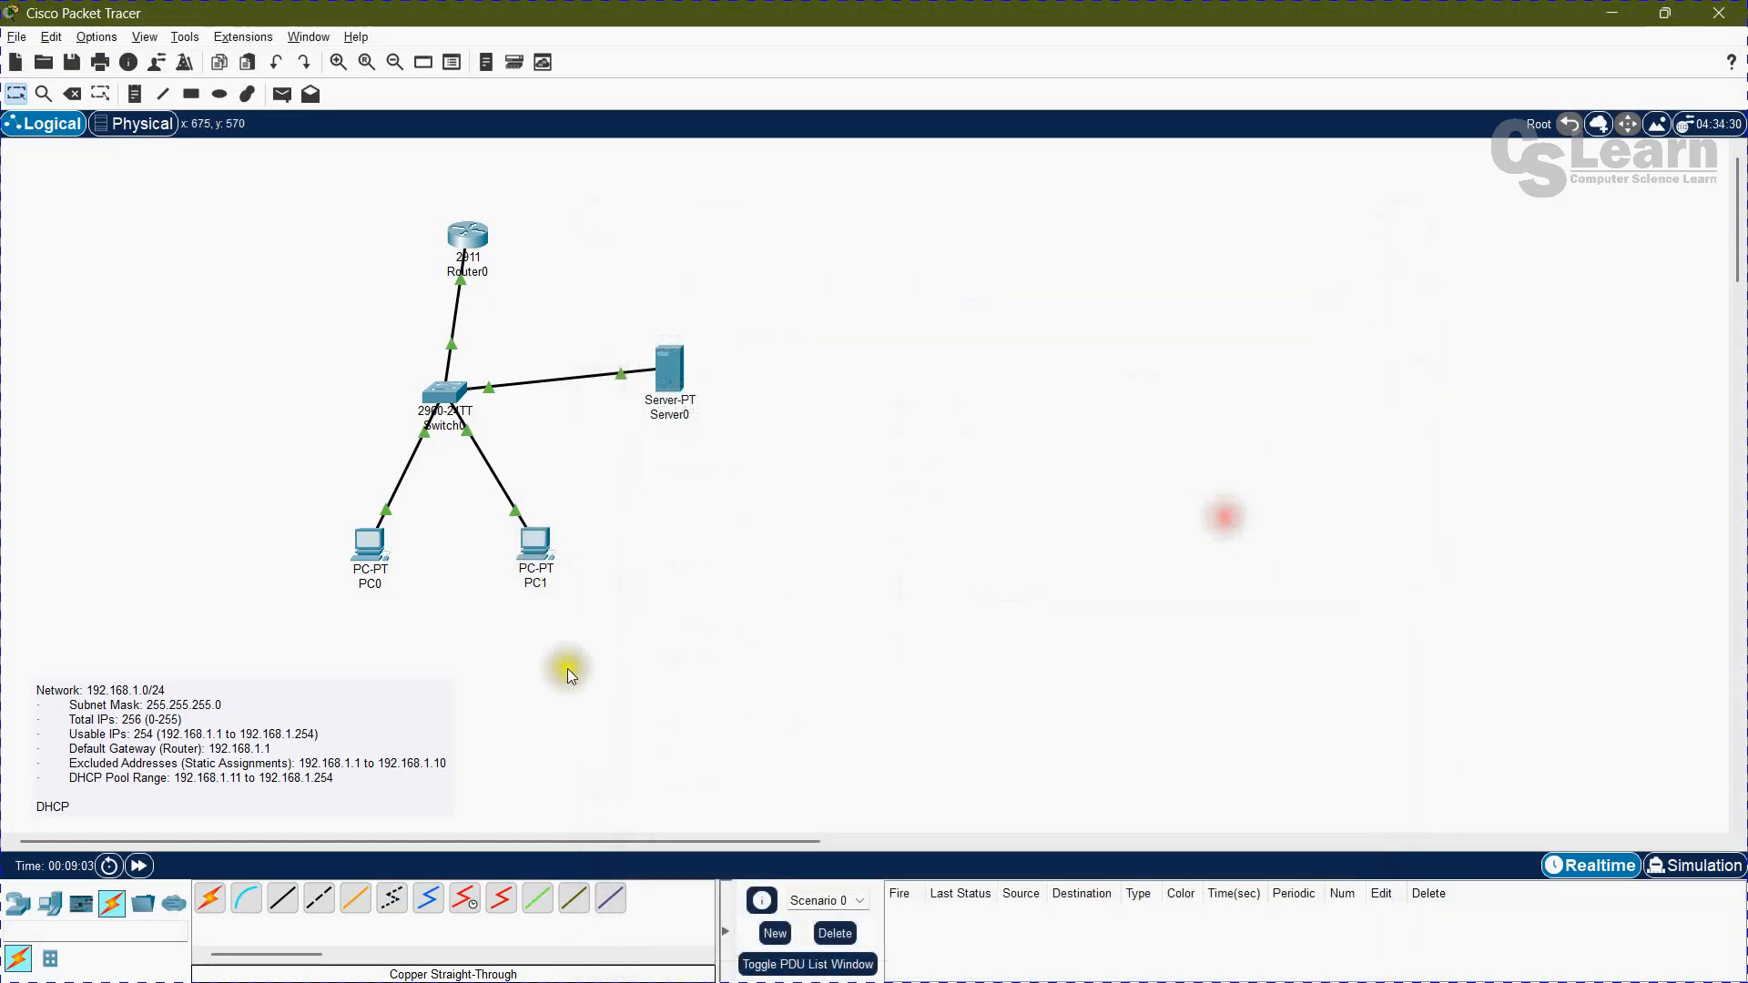
{"action": "left_click_drag", "start_coordinate": [61, 911], "coordinate": [160, 566]}
{"action": "left_click_drag", "start_coordinate": [204, 495], "coordinate": [204, 494]}
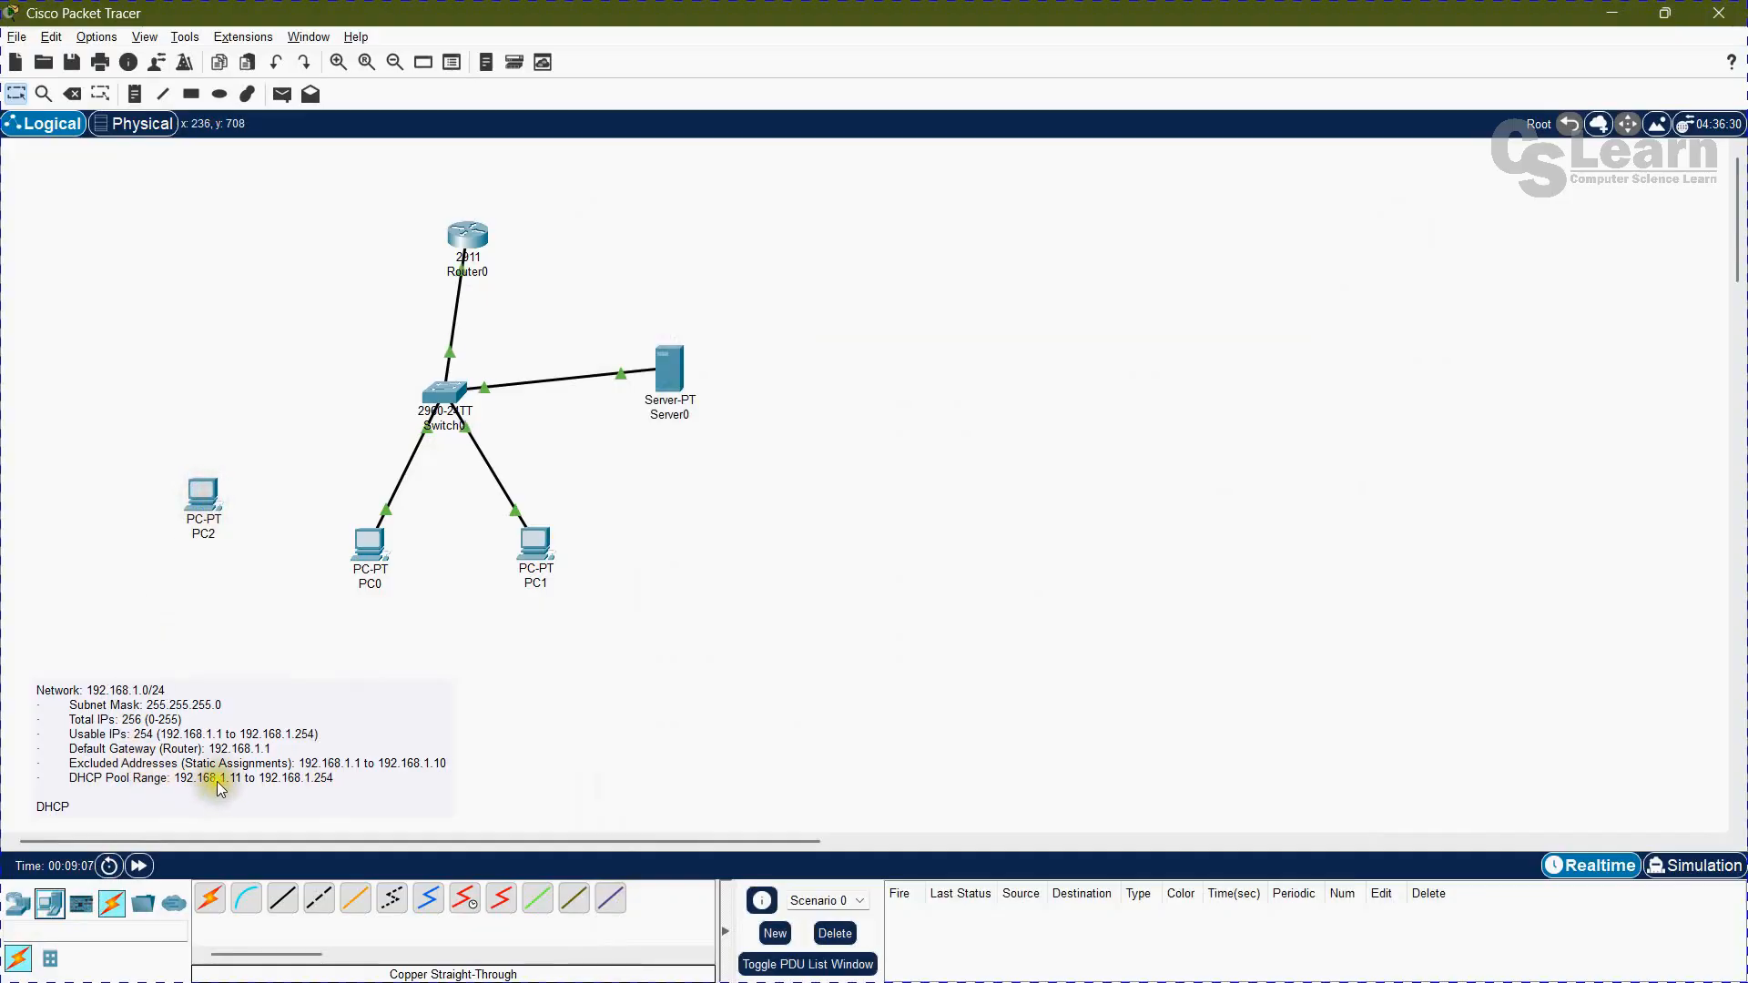
Step: Connect PC2's FastEthernet0 port to Switch0 with a copper straight-through cable
{"action": "left_click", "coordinate": [283, 899]}
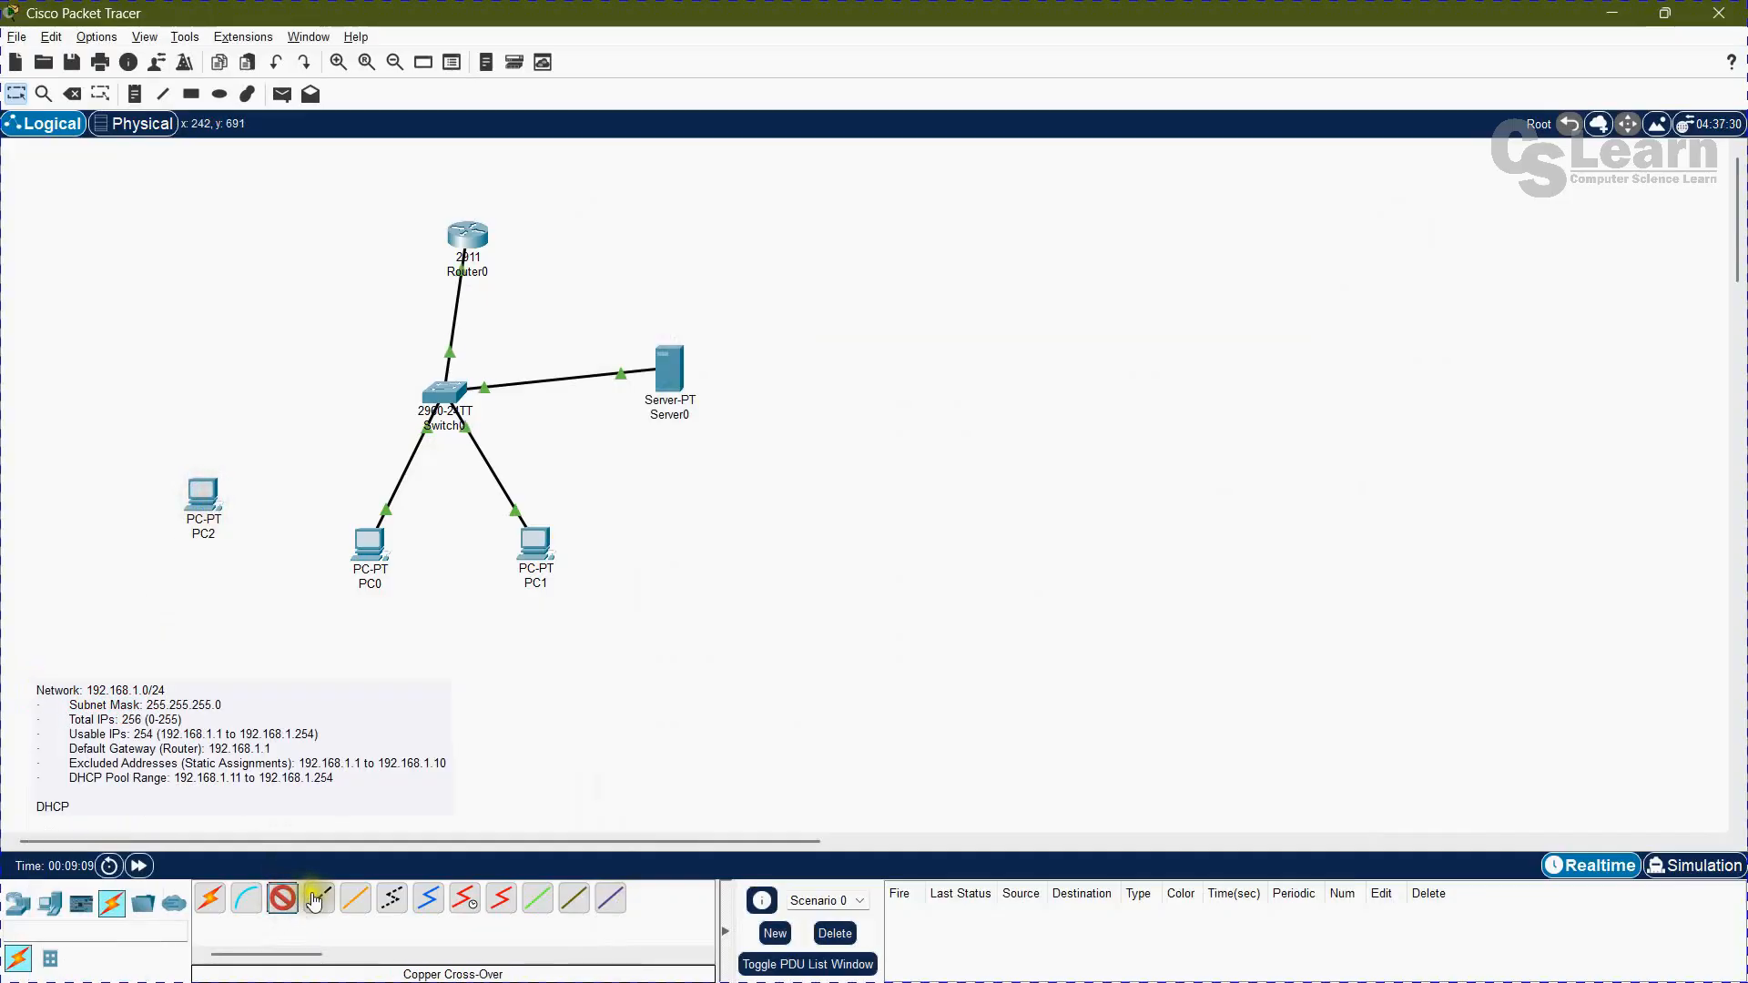
{"action": "left_click", "coordinate": [206, 496]}
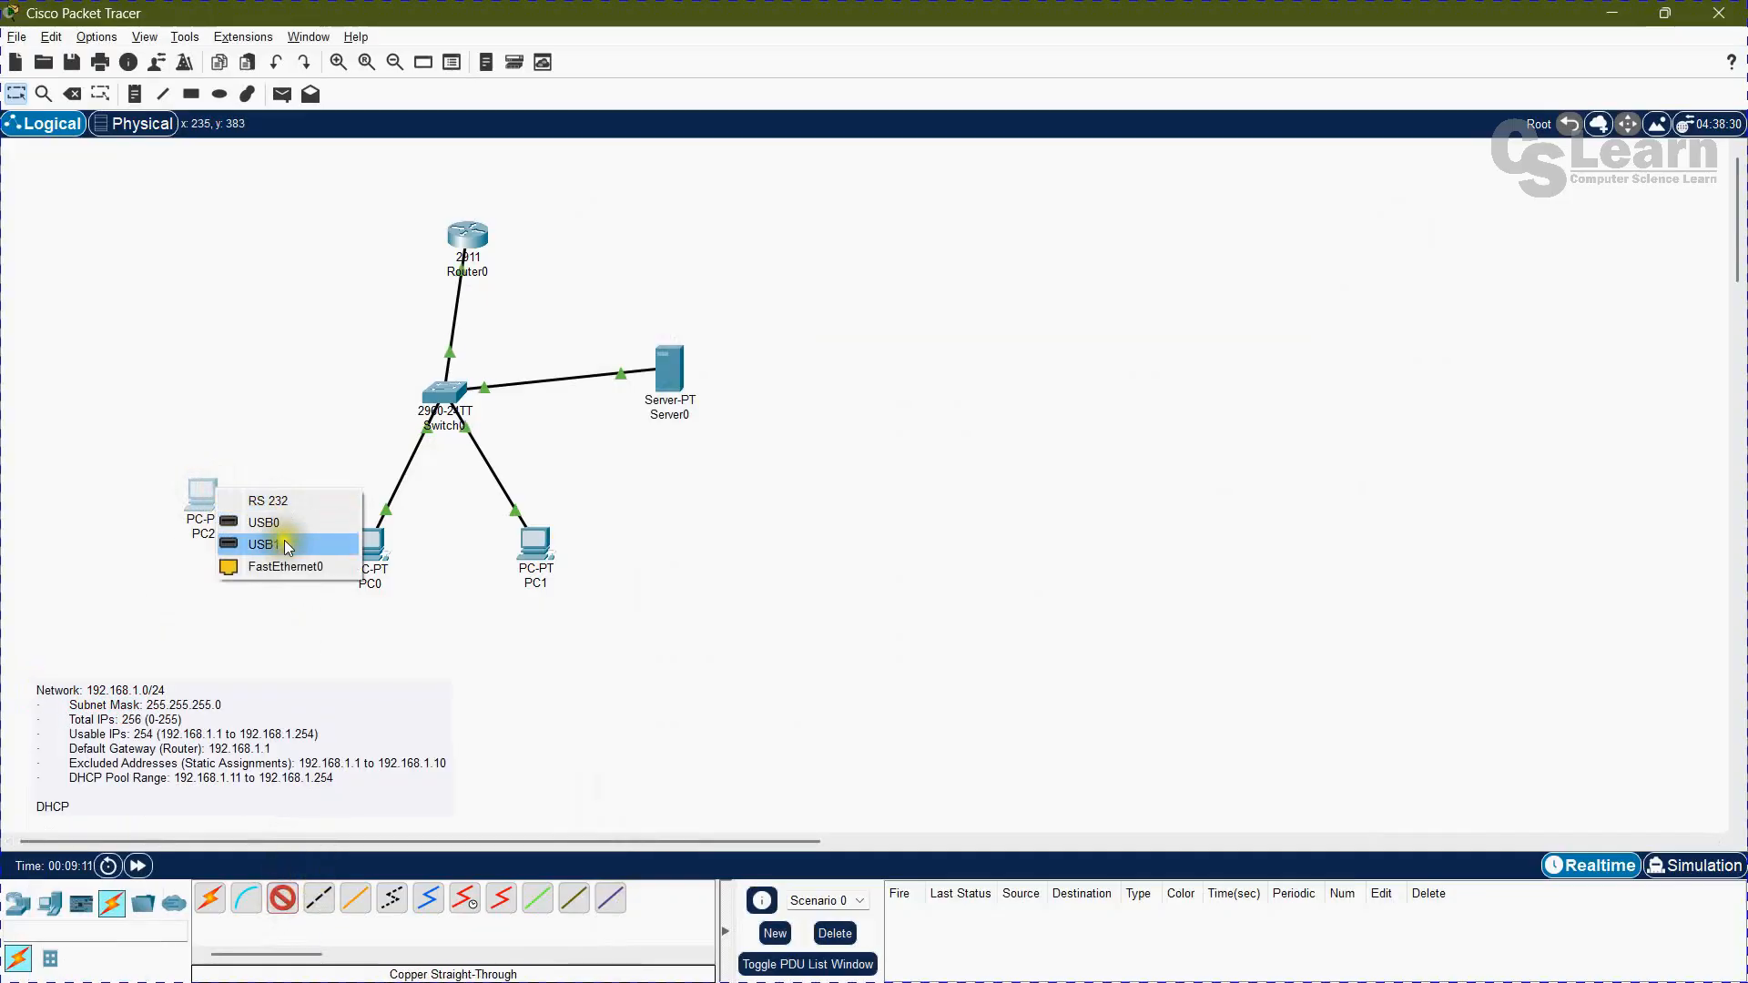
{"action": "left_click", "coordinate": [300, 570]}
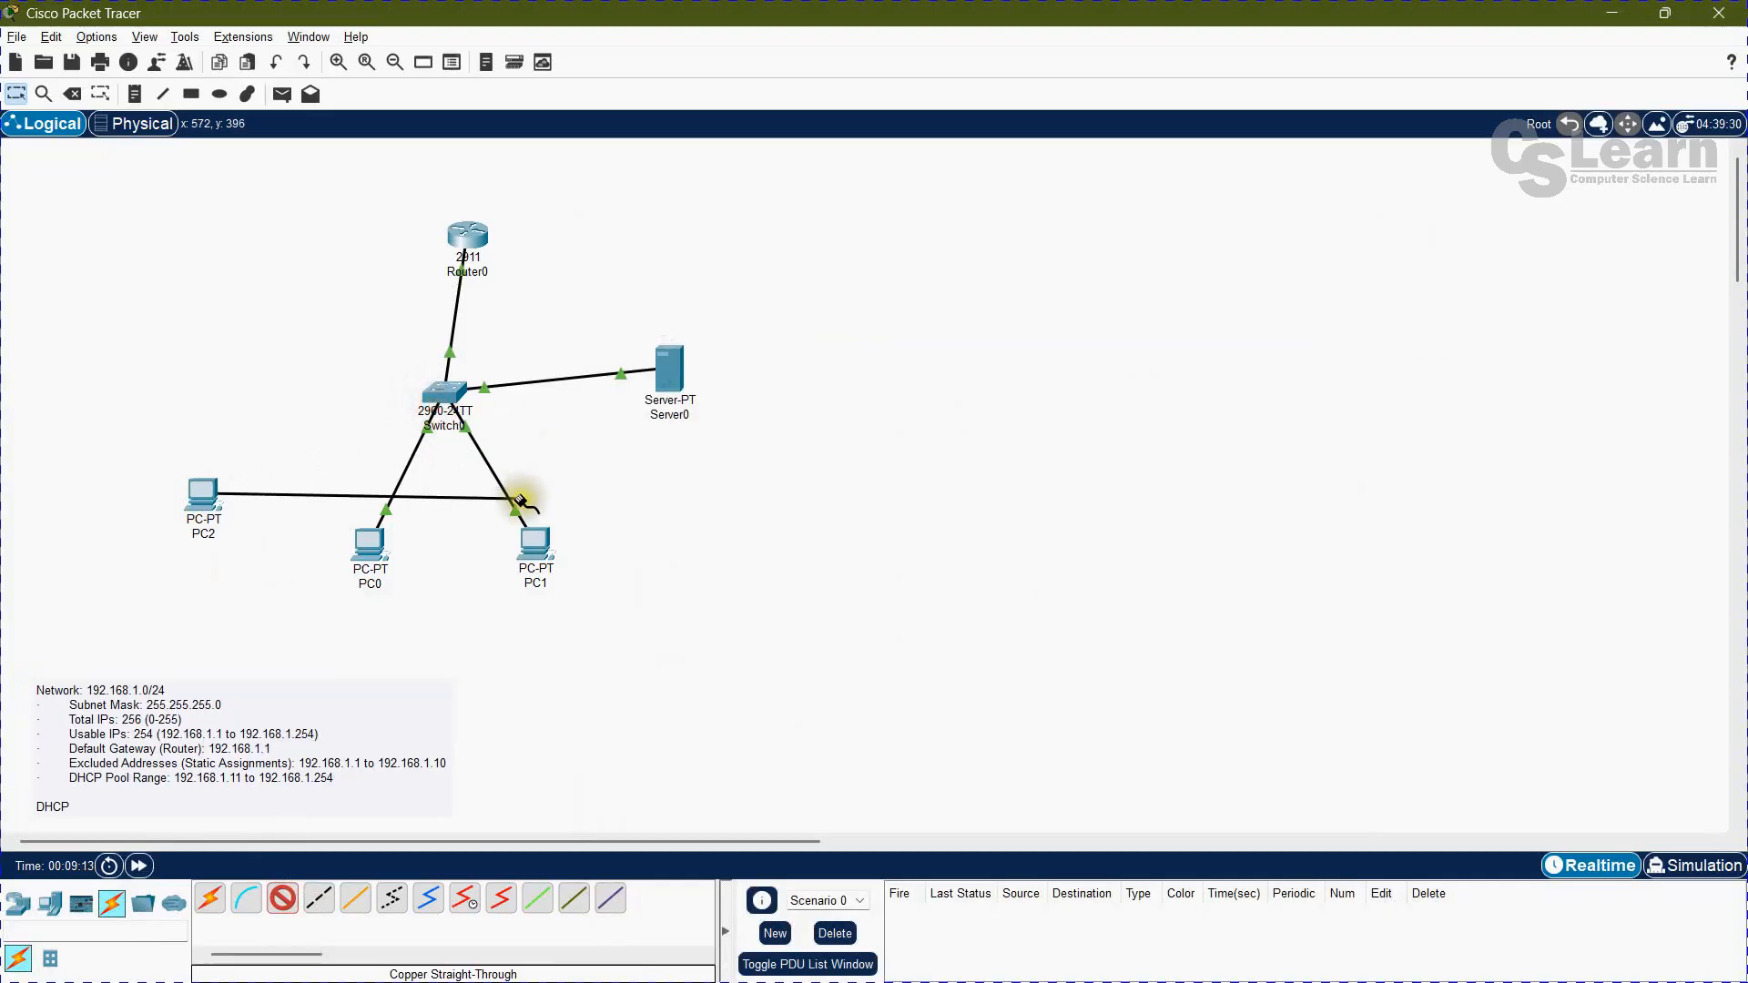
{"action": "left_click", "coordinate": [450, 400]}
{"action": "left_click", "coordinate": [493, 423]}
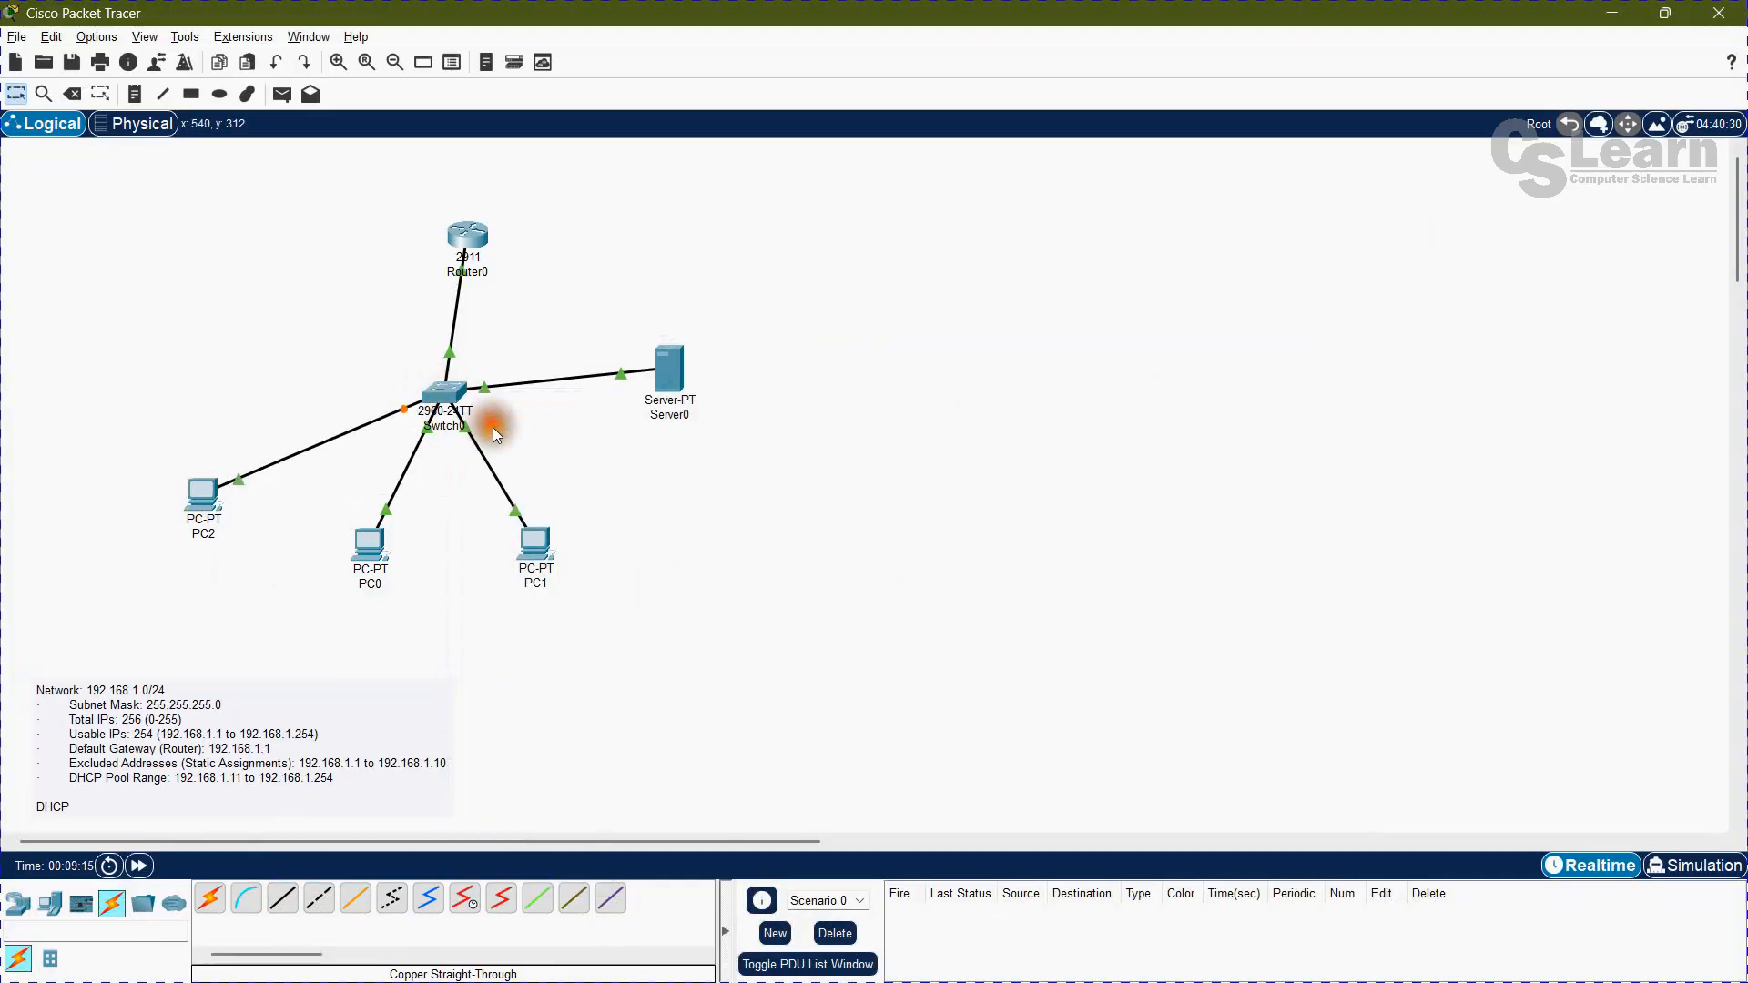
Step: Switch PC2's FastEthernet0 IP configuration to DHCP and return to the workspace
{"action": "left_click", "coordinate": [204, 494]}
{"action": "left_click", "coordinate": [775, 233]}
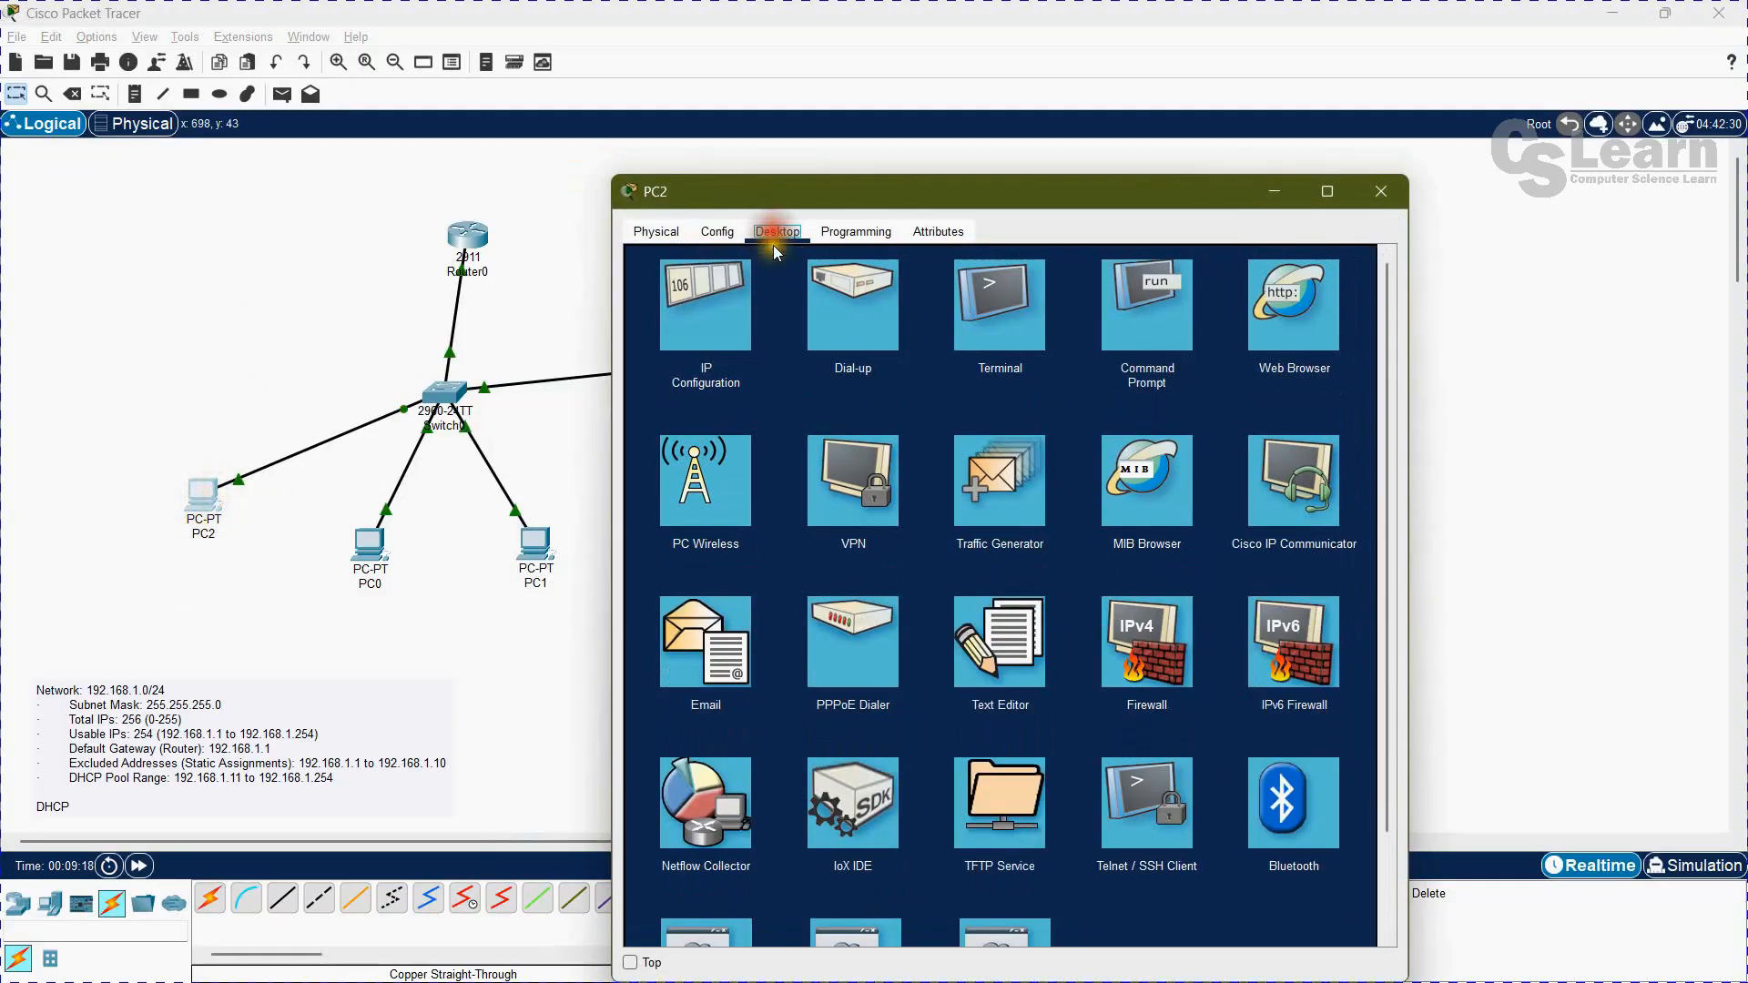
{"action": "left_click", "coordinate": [719, 315]}
{"action": "left_click", "coordinate": [659, 341]}
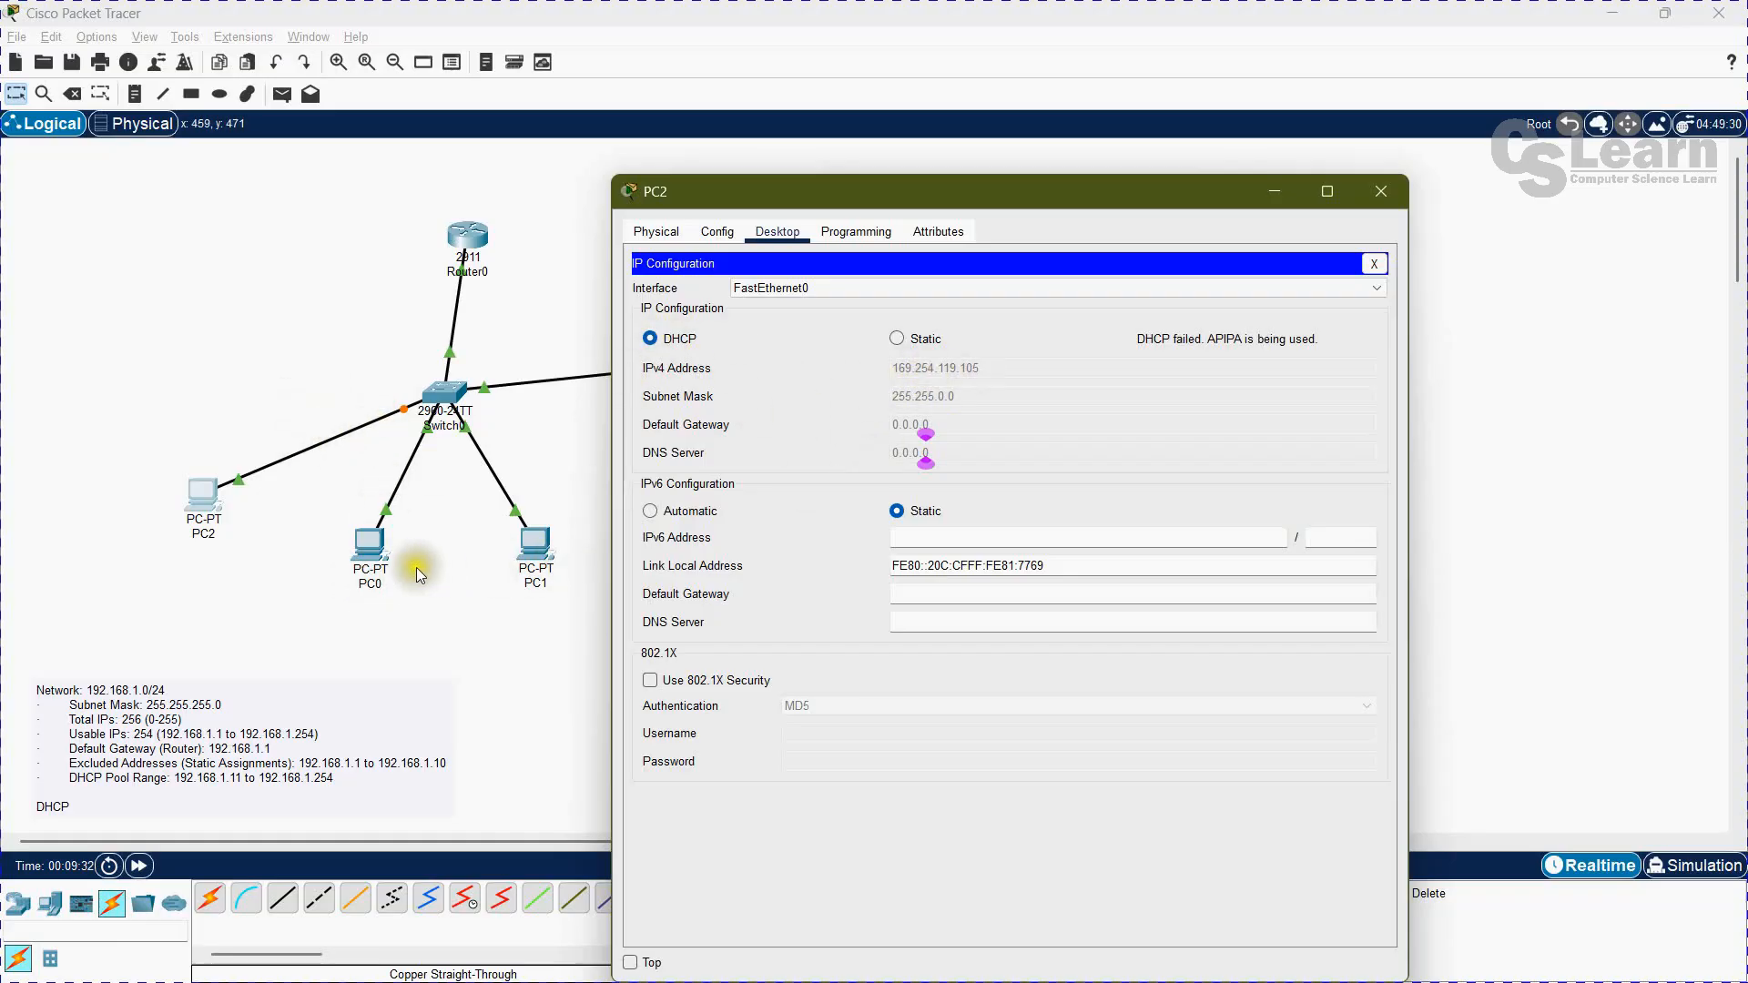
{"action": "left_click", "coordinate": [305, 548]}
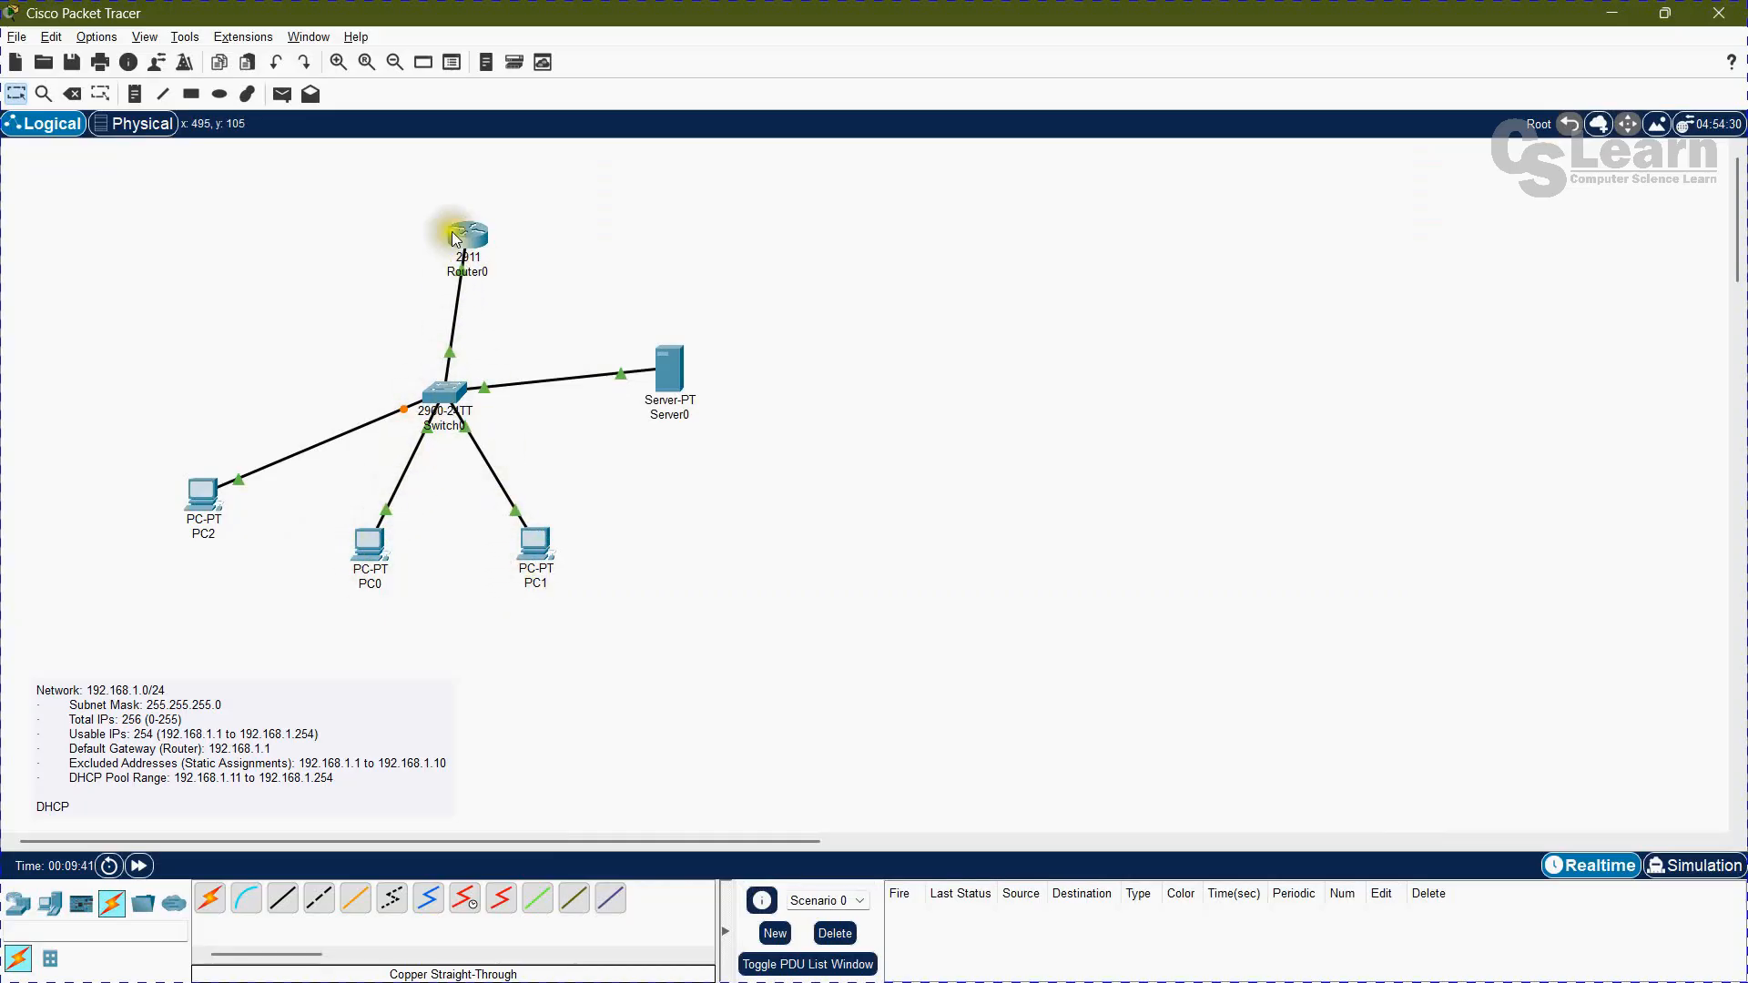
Step: Run ipconfig in PC2's Command Prompt and examine the FastEthernet0 IPv4 address
{"action": "left_click", "coordinate": [208, 496]}
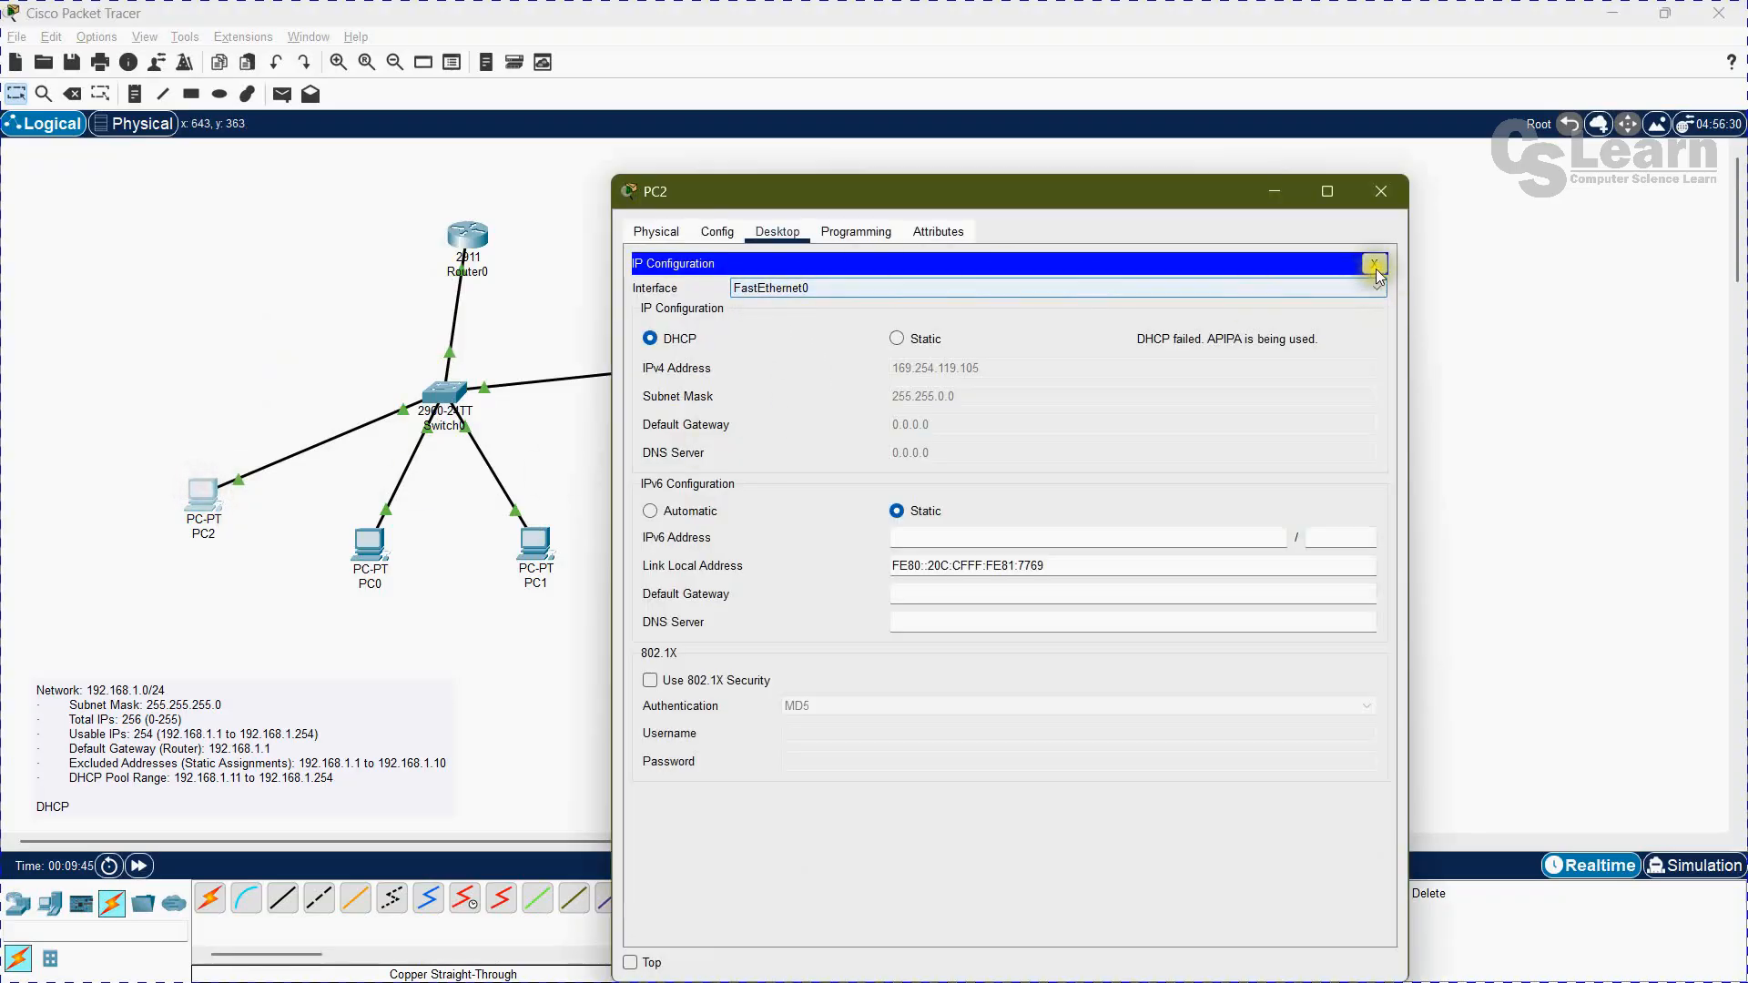
{"action": "left_click", "coordinate": [1373, 265]}
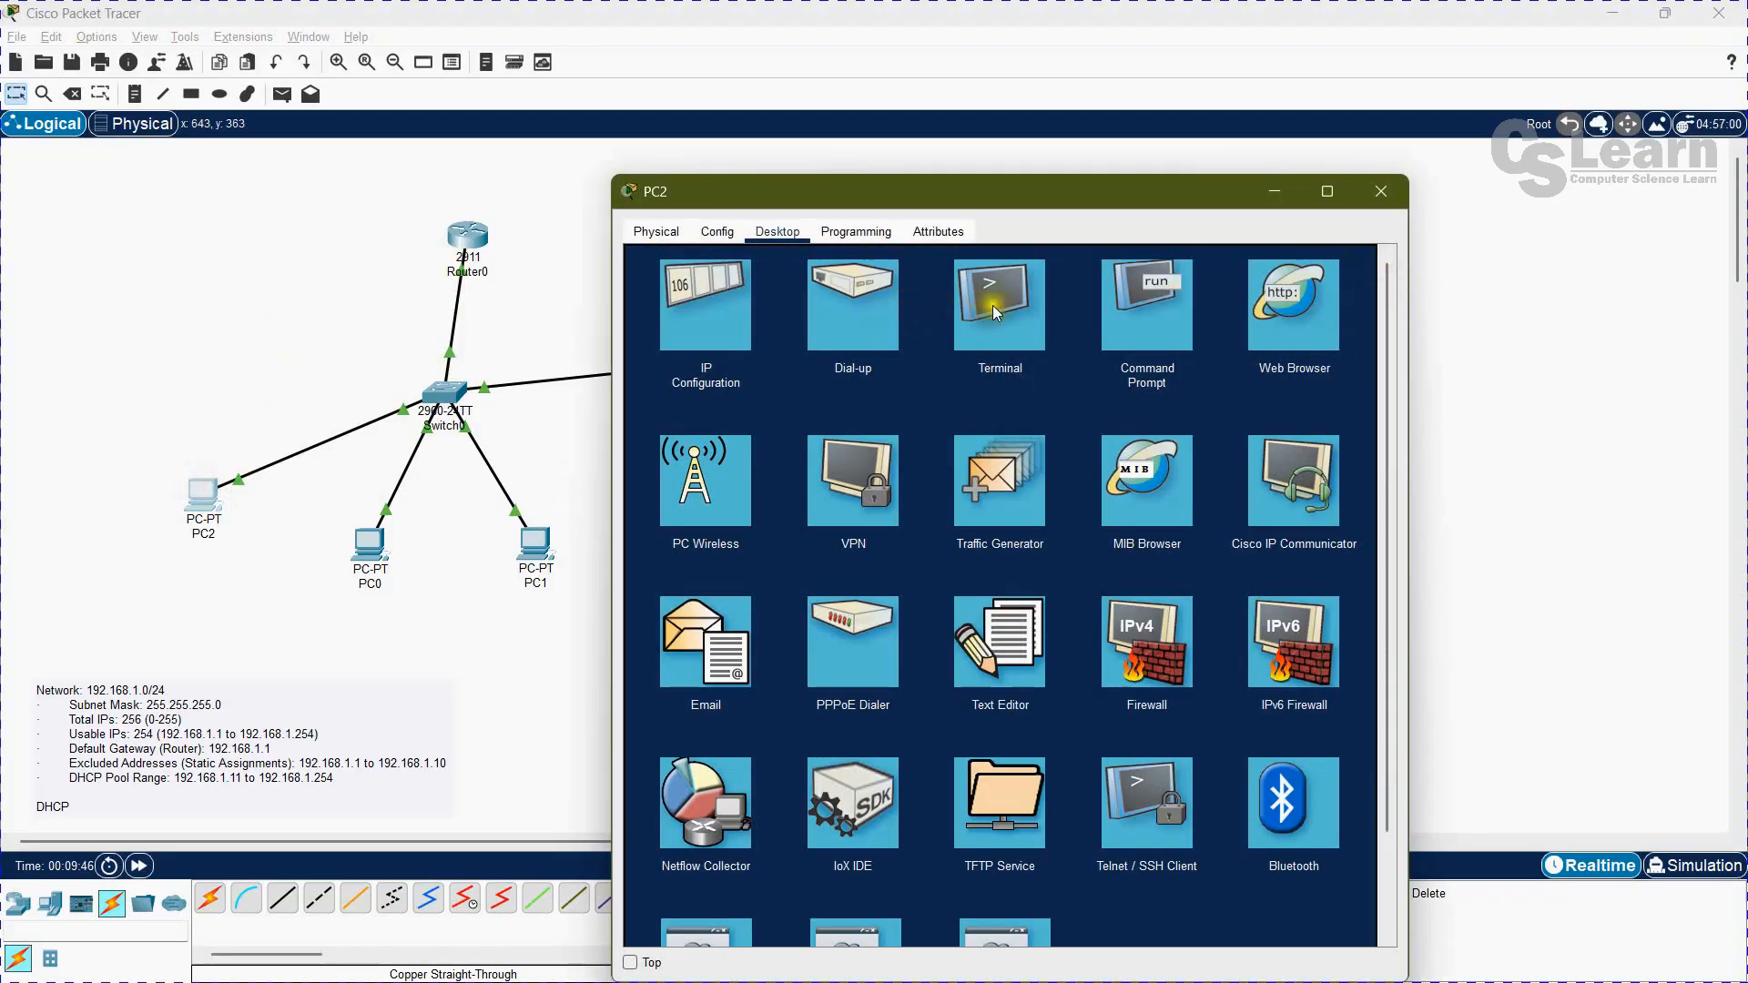
{"action": "left_click", "coordinate": [1145, 308]}
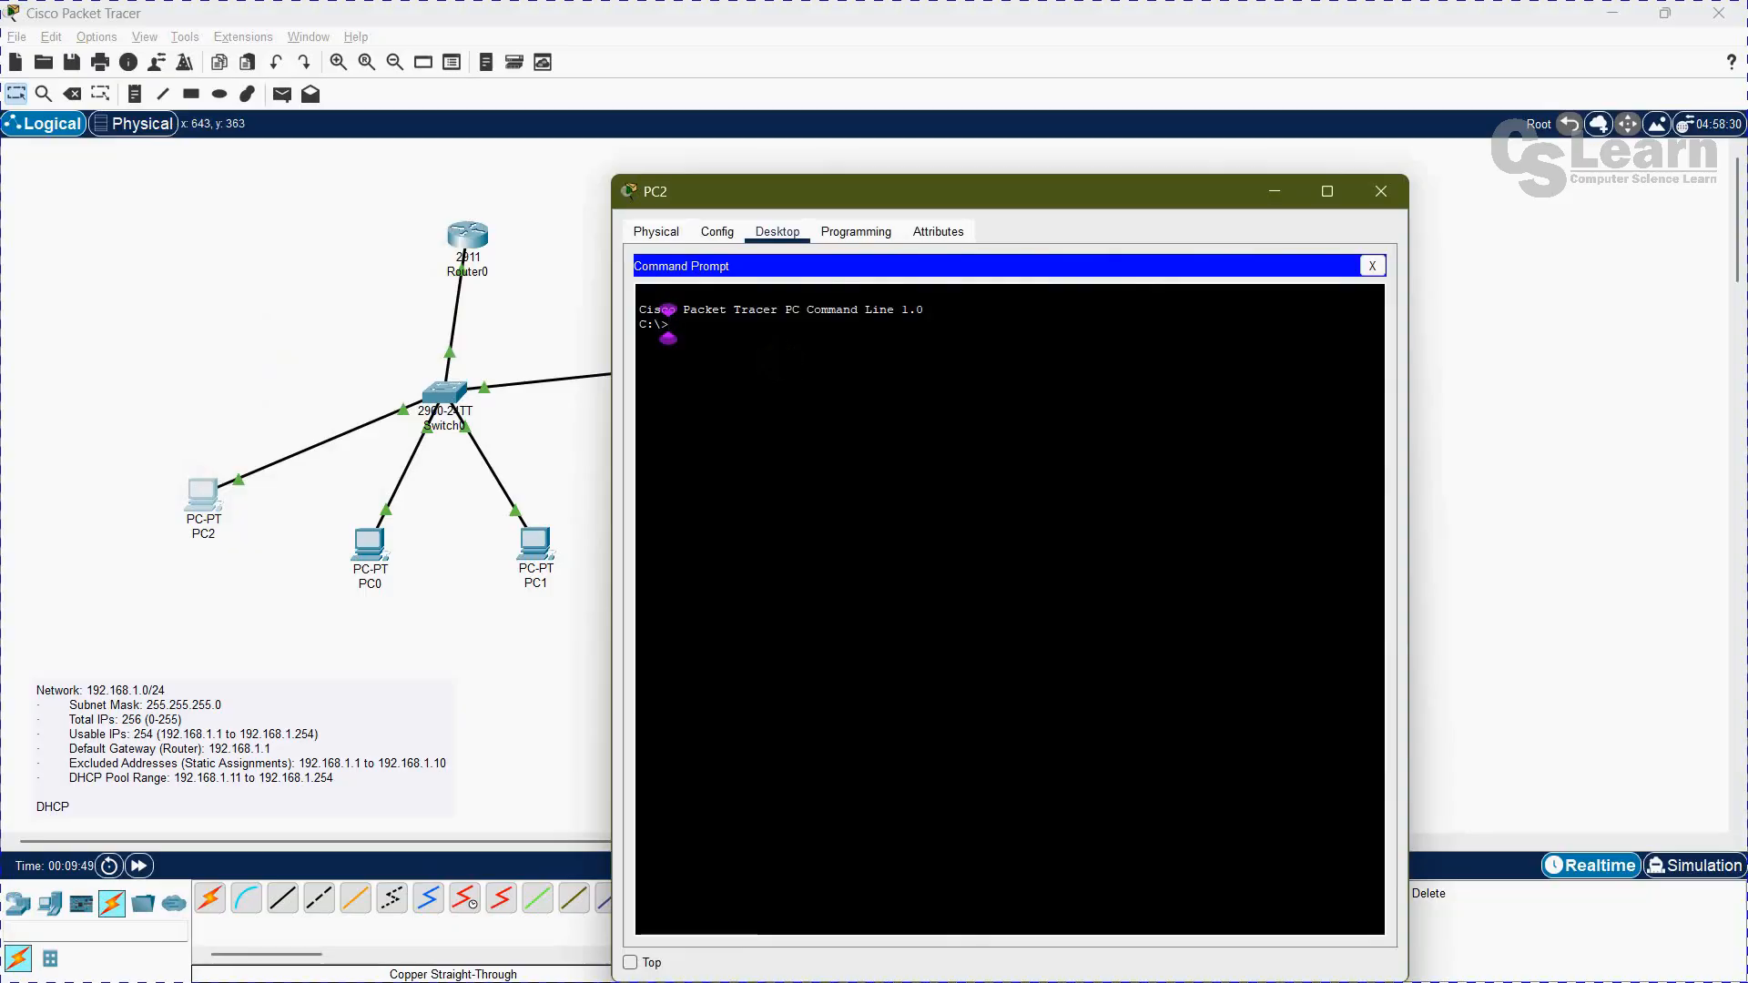
{"action": "type", "text": "ipconf/"}
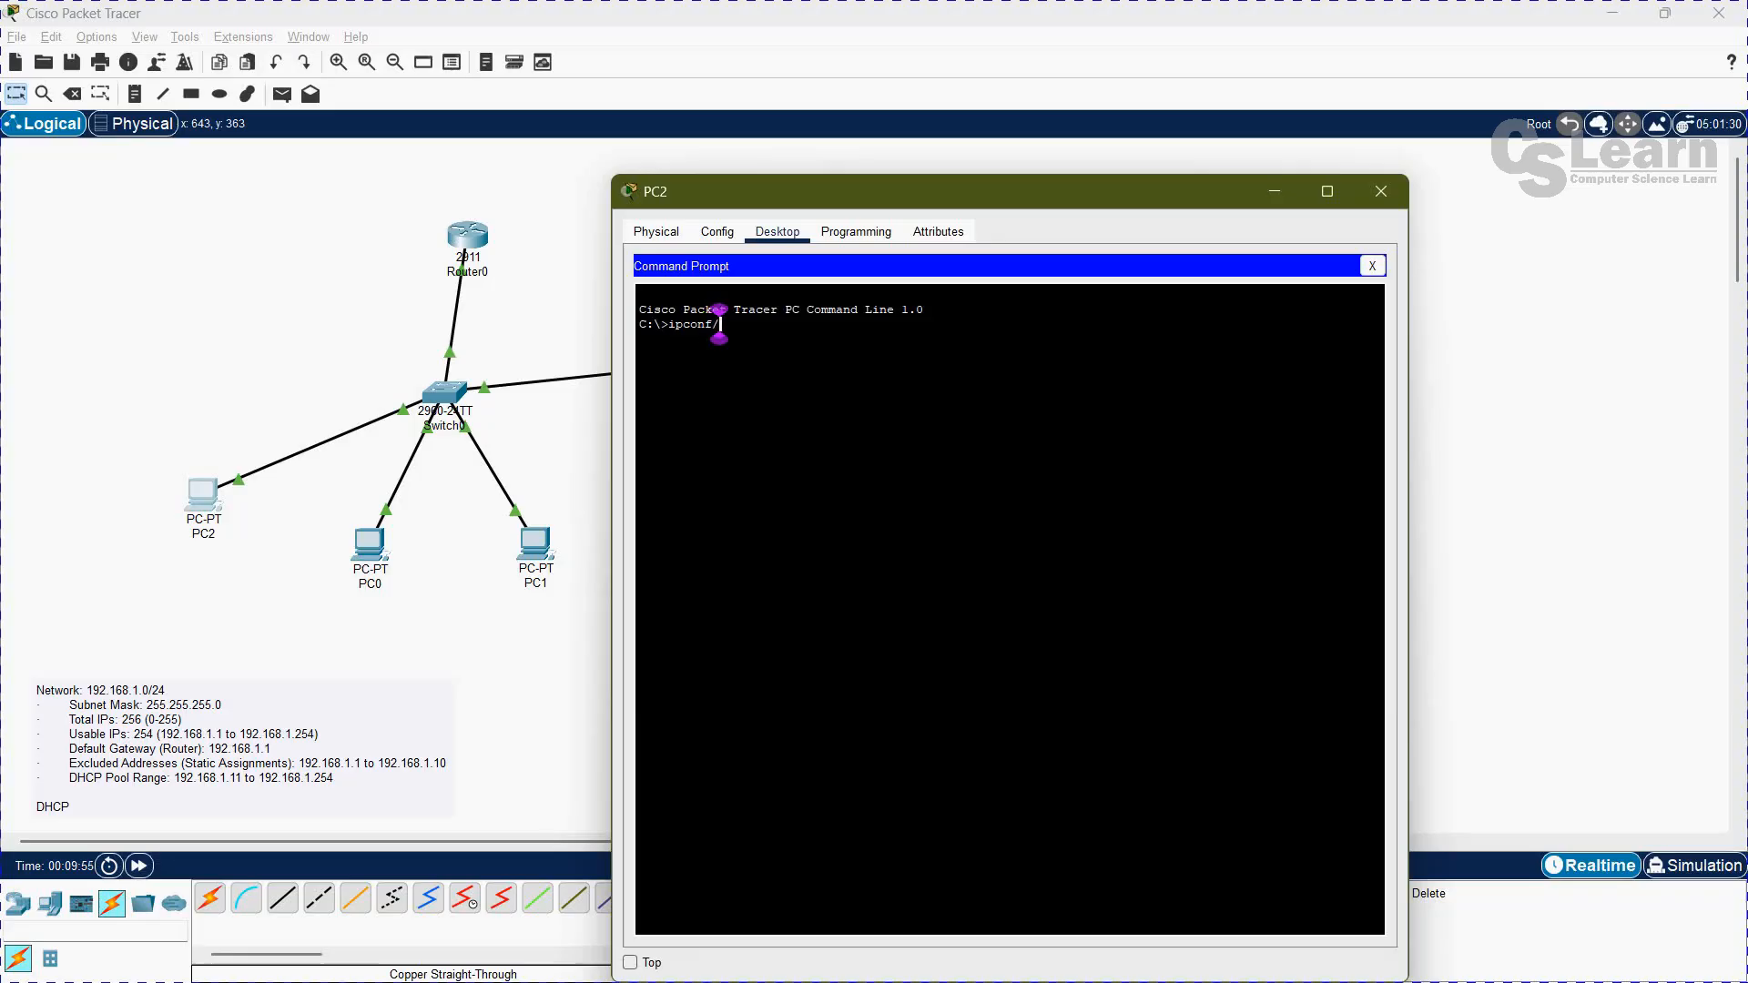
{"action": "key", "text": "BackSpace"}
{"action": "key", "text": "BackSpace"}
{"action": "key", "text": "BackSpace"}
{"action": "key", "text": "BackSpace"}
{"action": "type", "text": "config"}
{"action": "key", "text": "Return"}
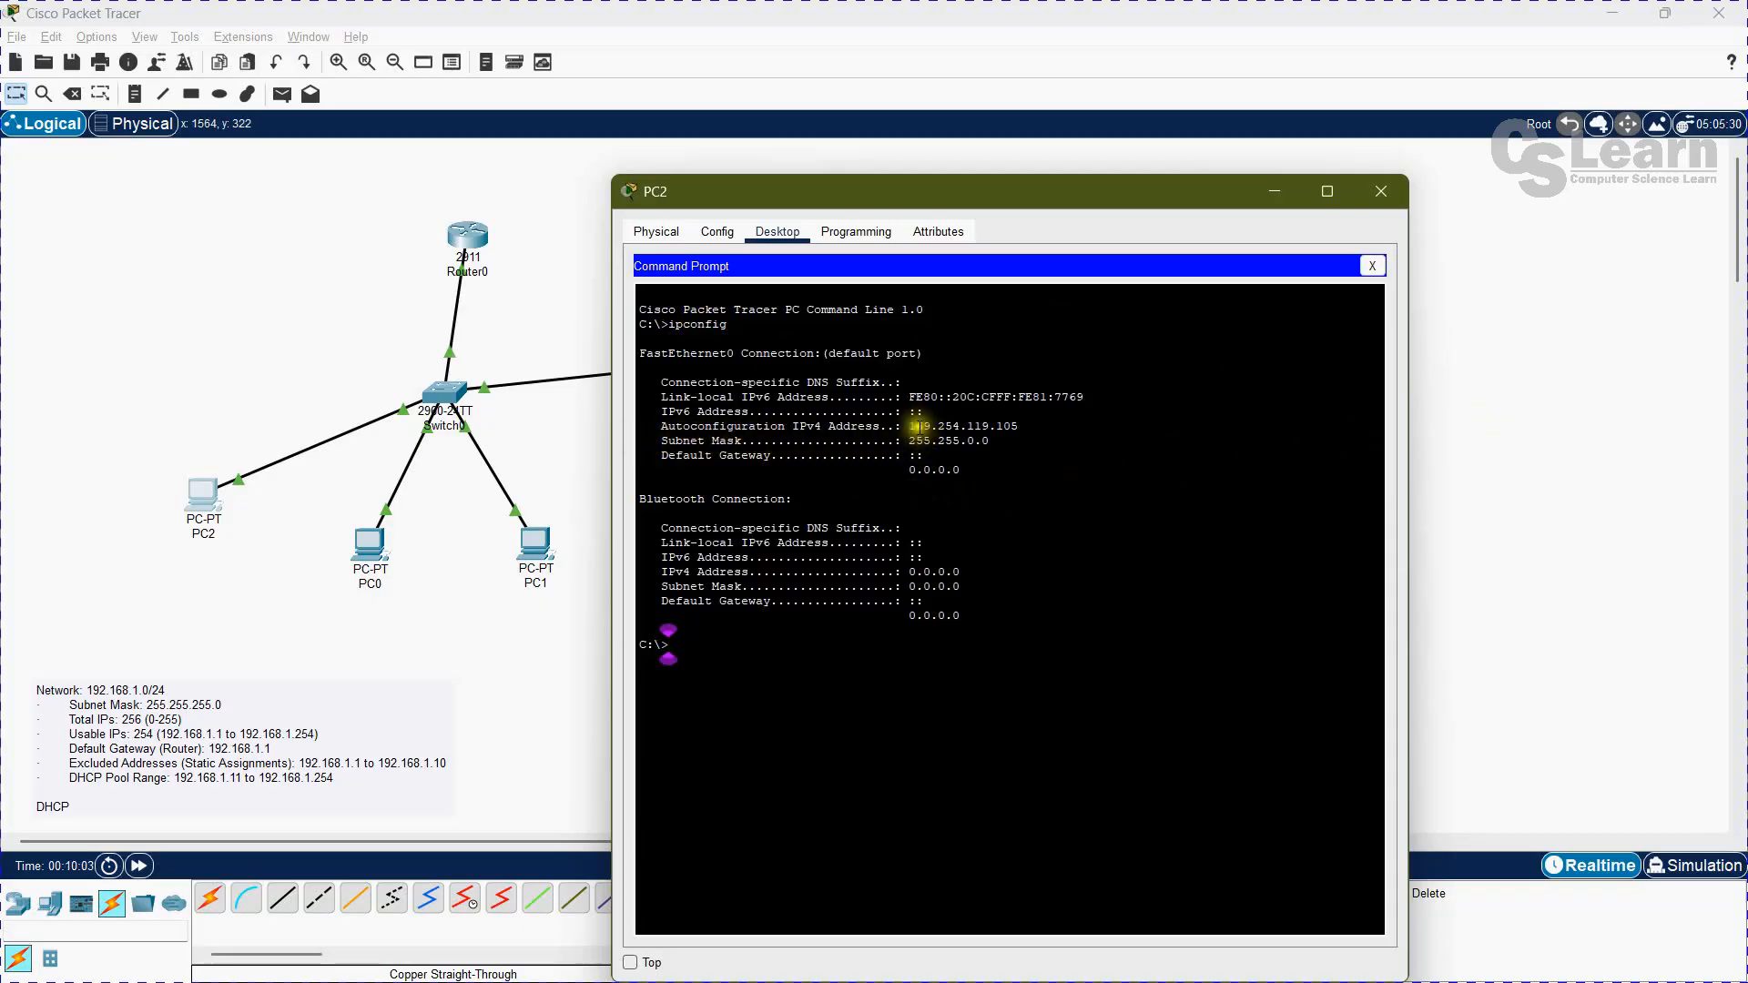
{"action": "left_click_drag", "start_coordinate": [910, 425], "coordinate": [1020, 425]}
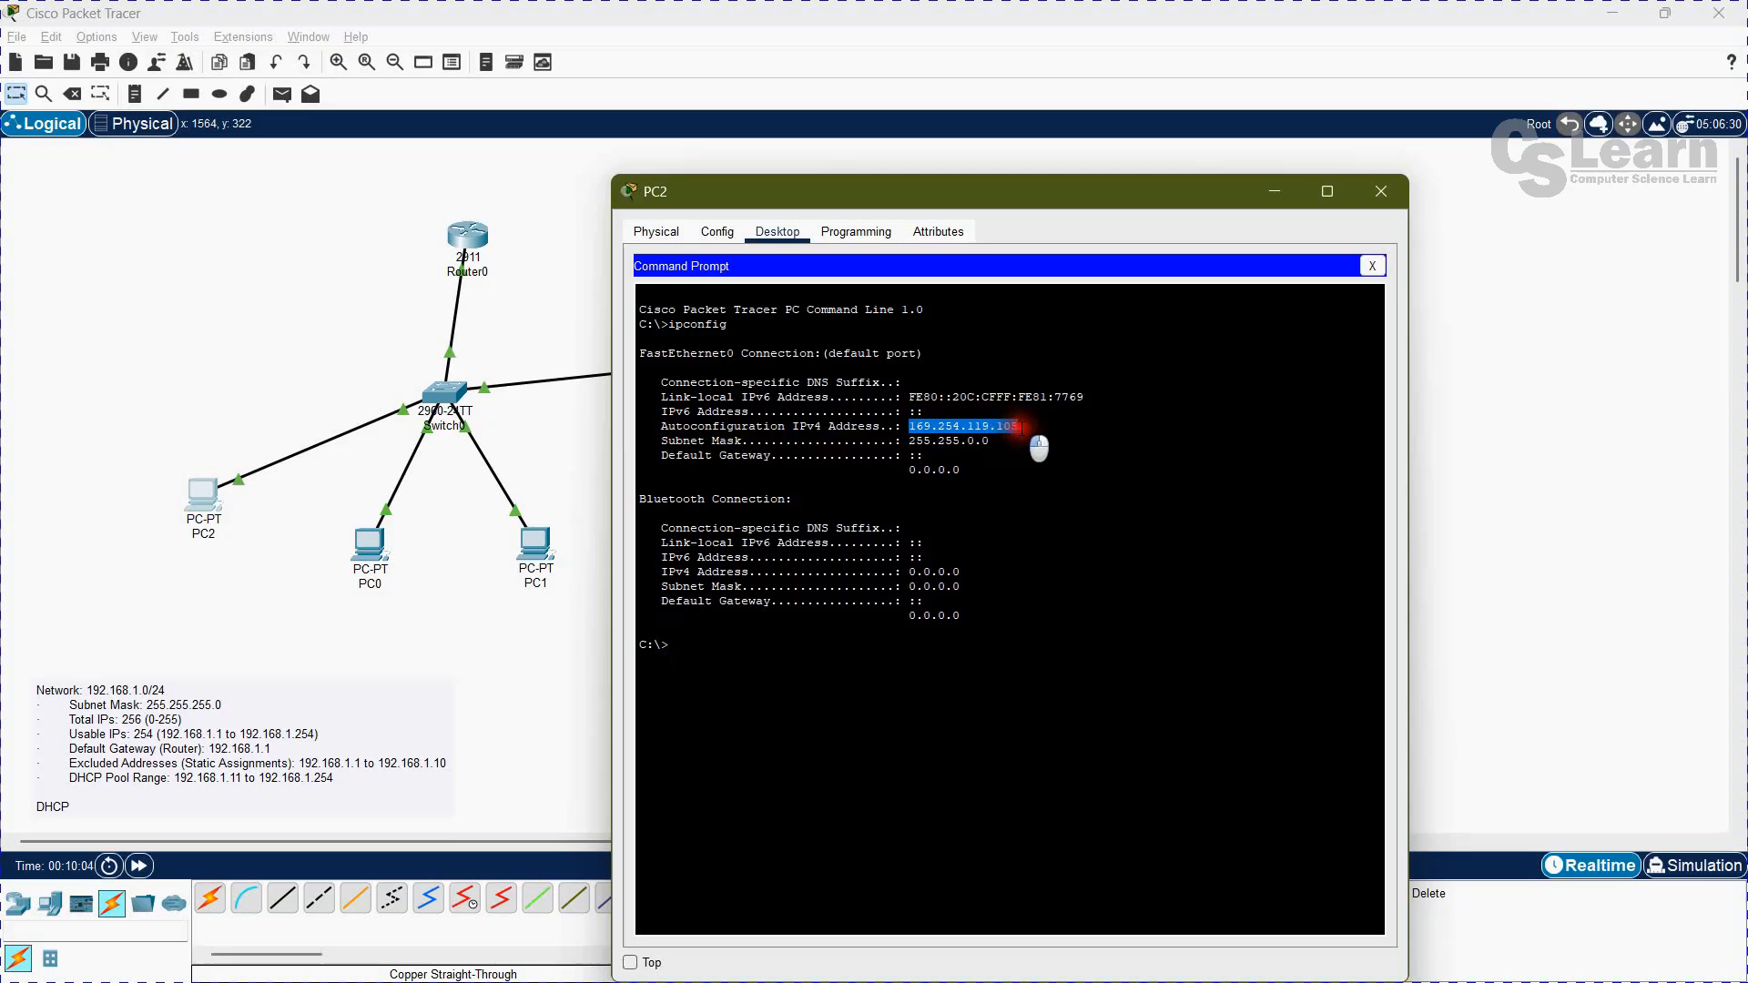
{"action": "left_click", "coordinate": [708, 665]}
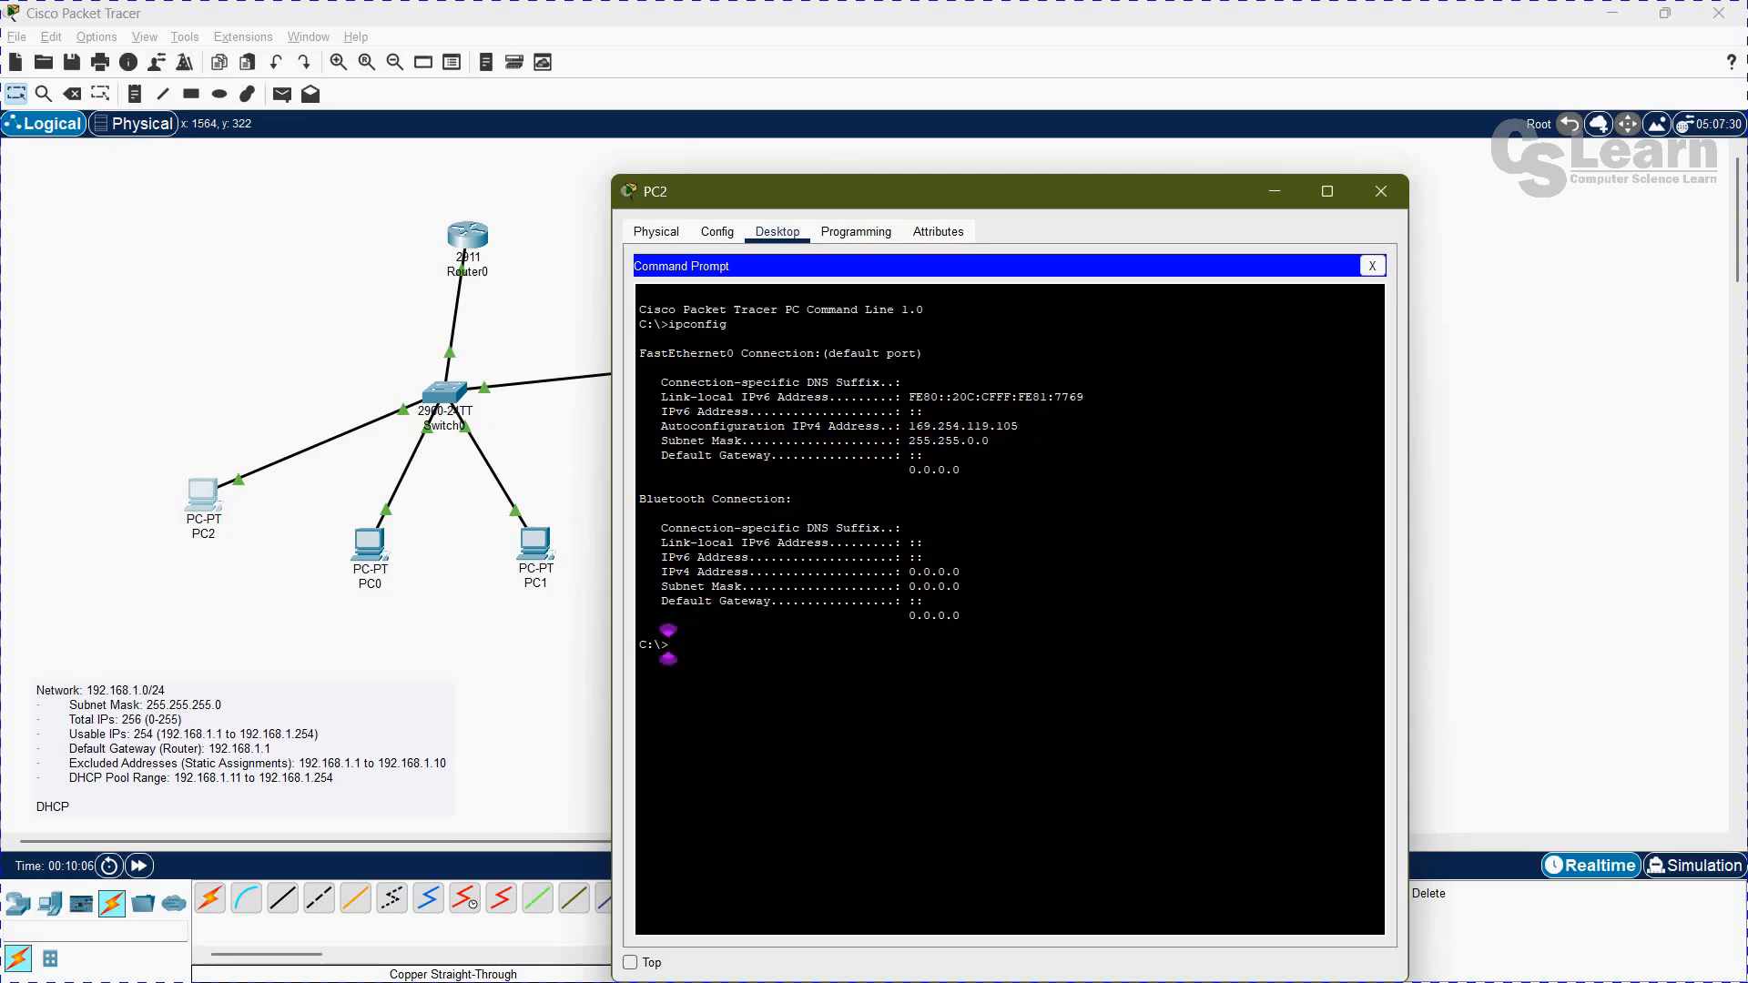
Step: Release PC2's current address with ipconfig /release
{"action": "type", "text": "ipcof"}
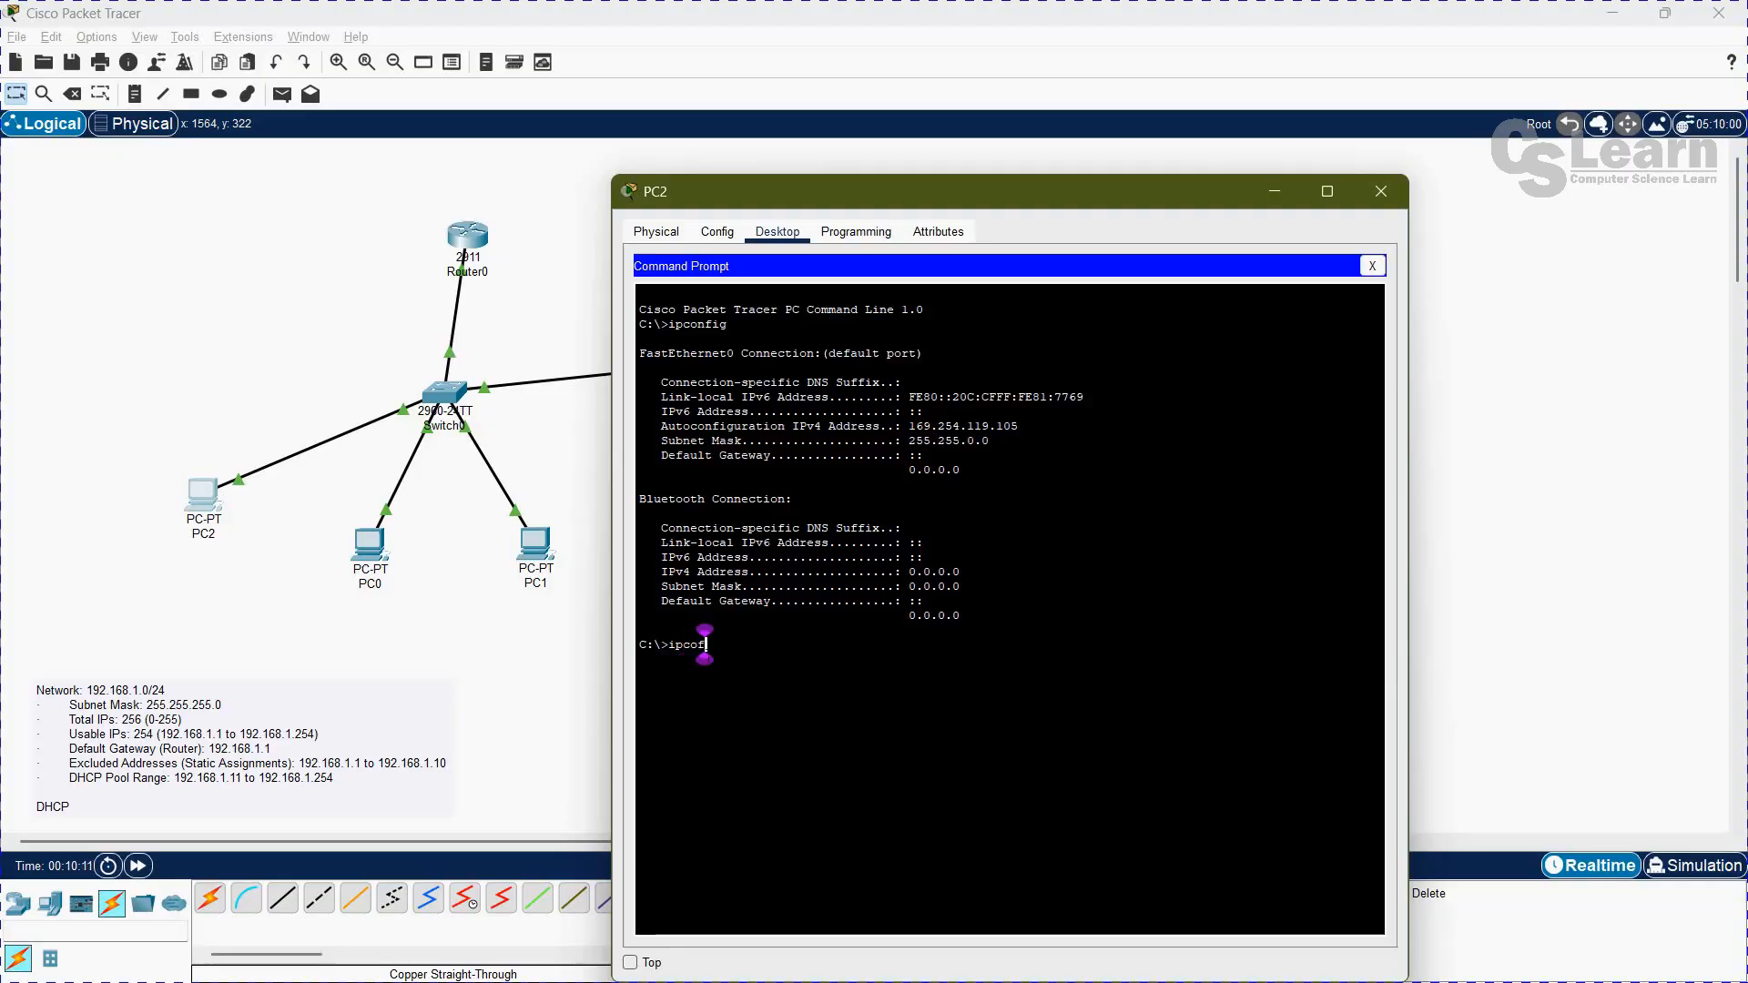
{"action": "key", "text": "BackSpace"}
{"action": "type", "text": "pconfig"}
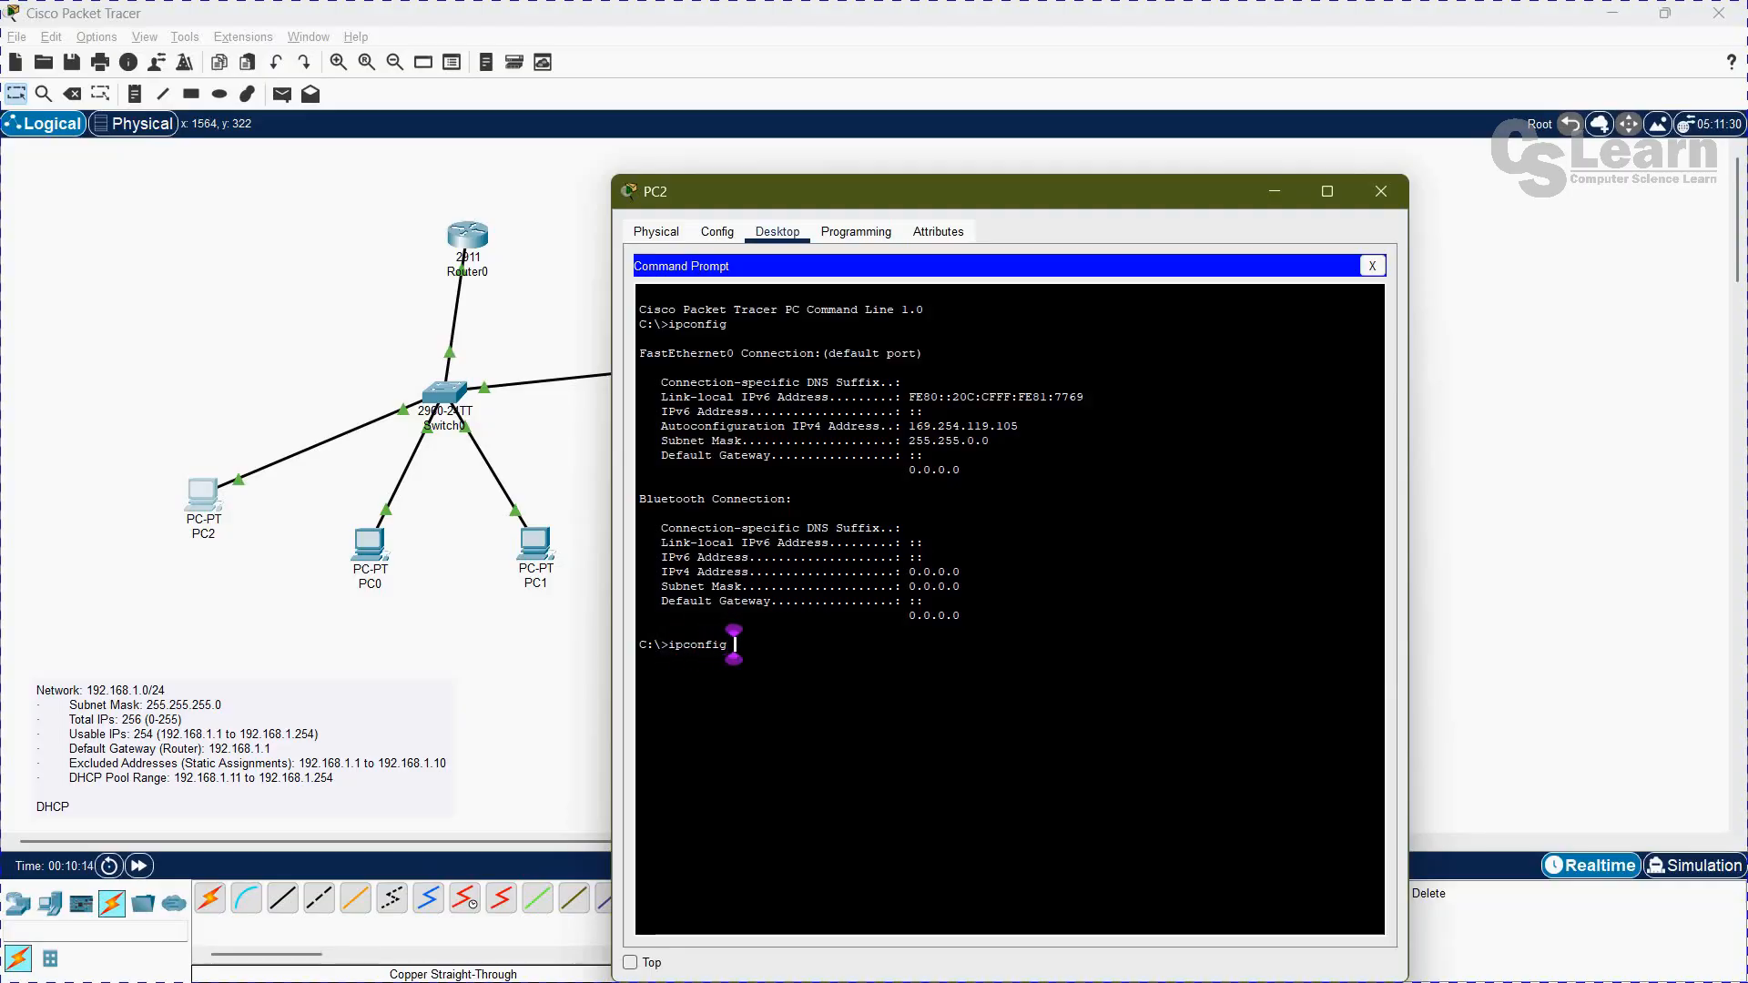
{"action": "type", "text": " /relea"}
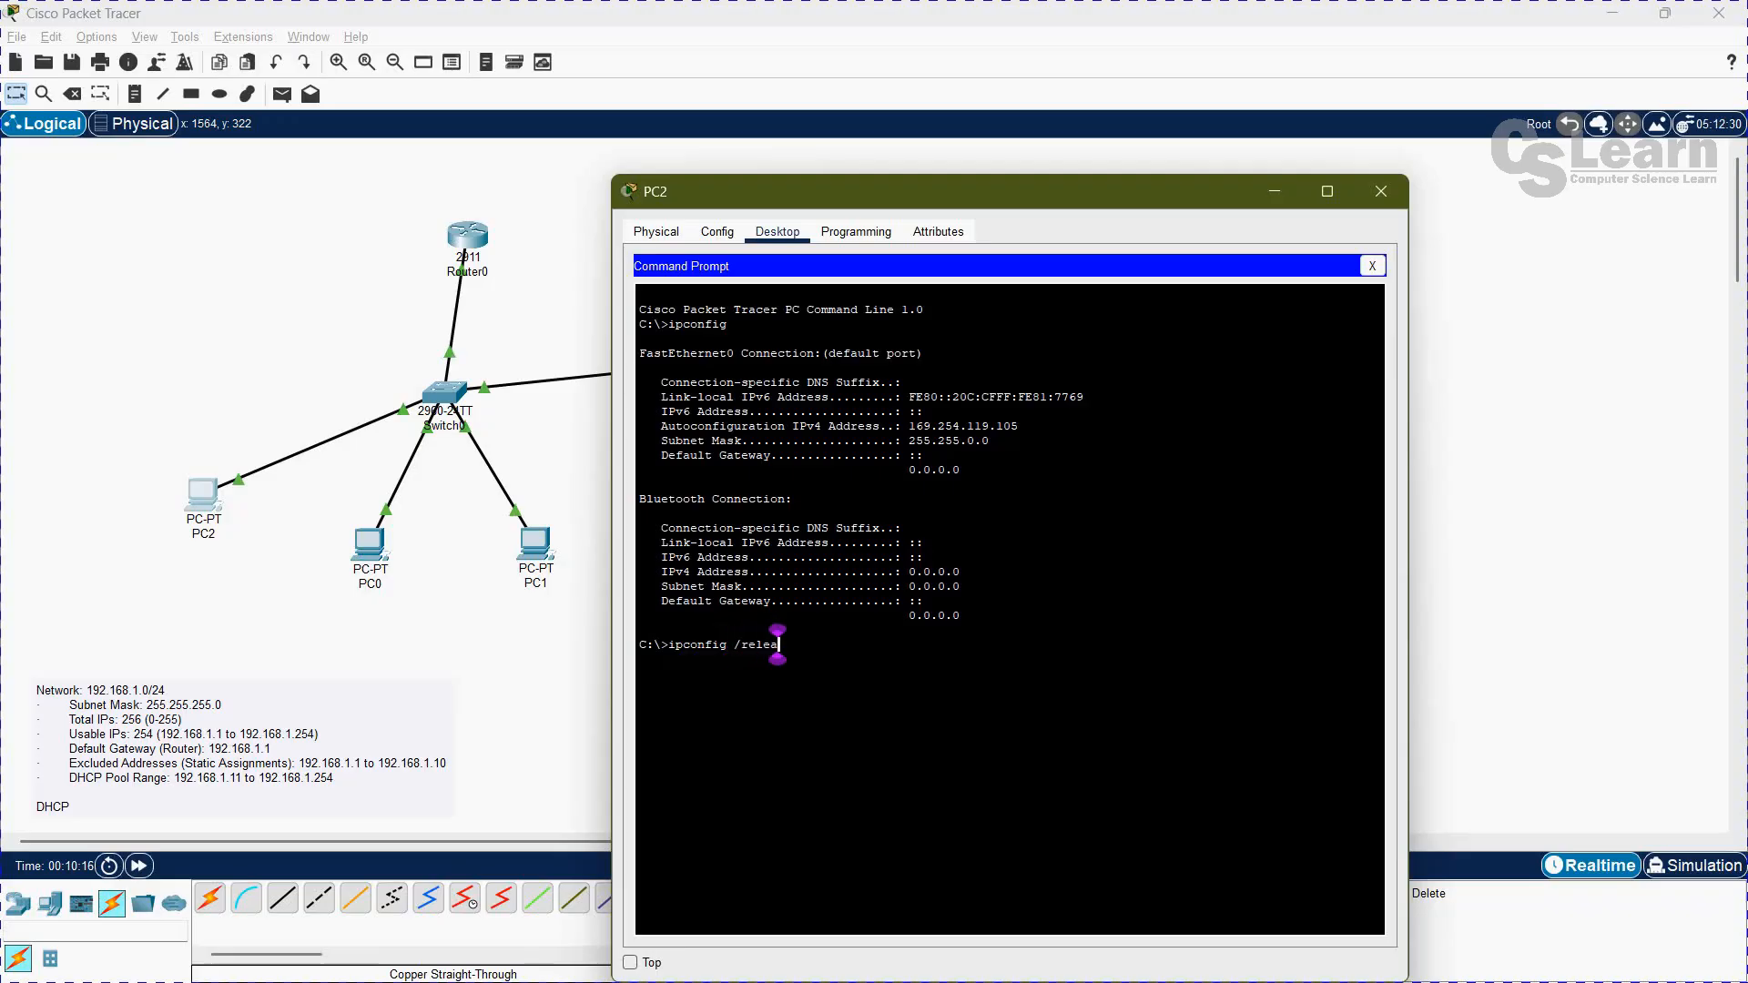
{"action": "type", "text": "se"}
{"action": "key", "text": "Return"}
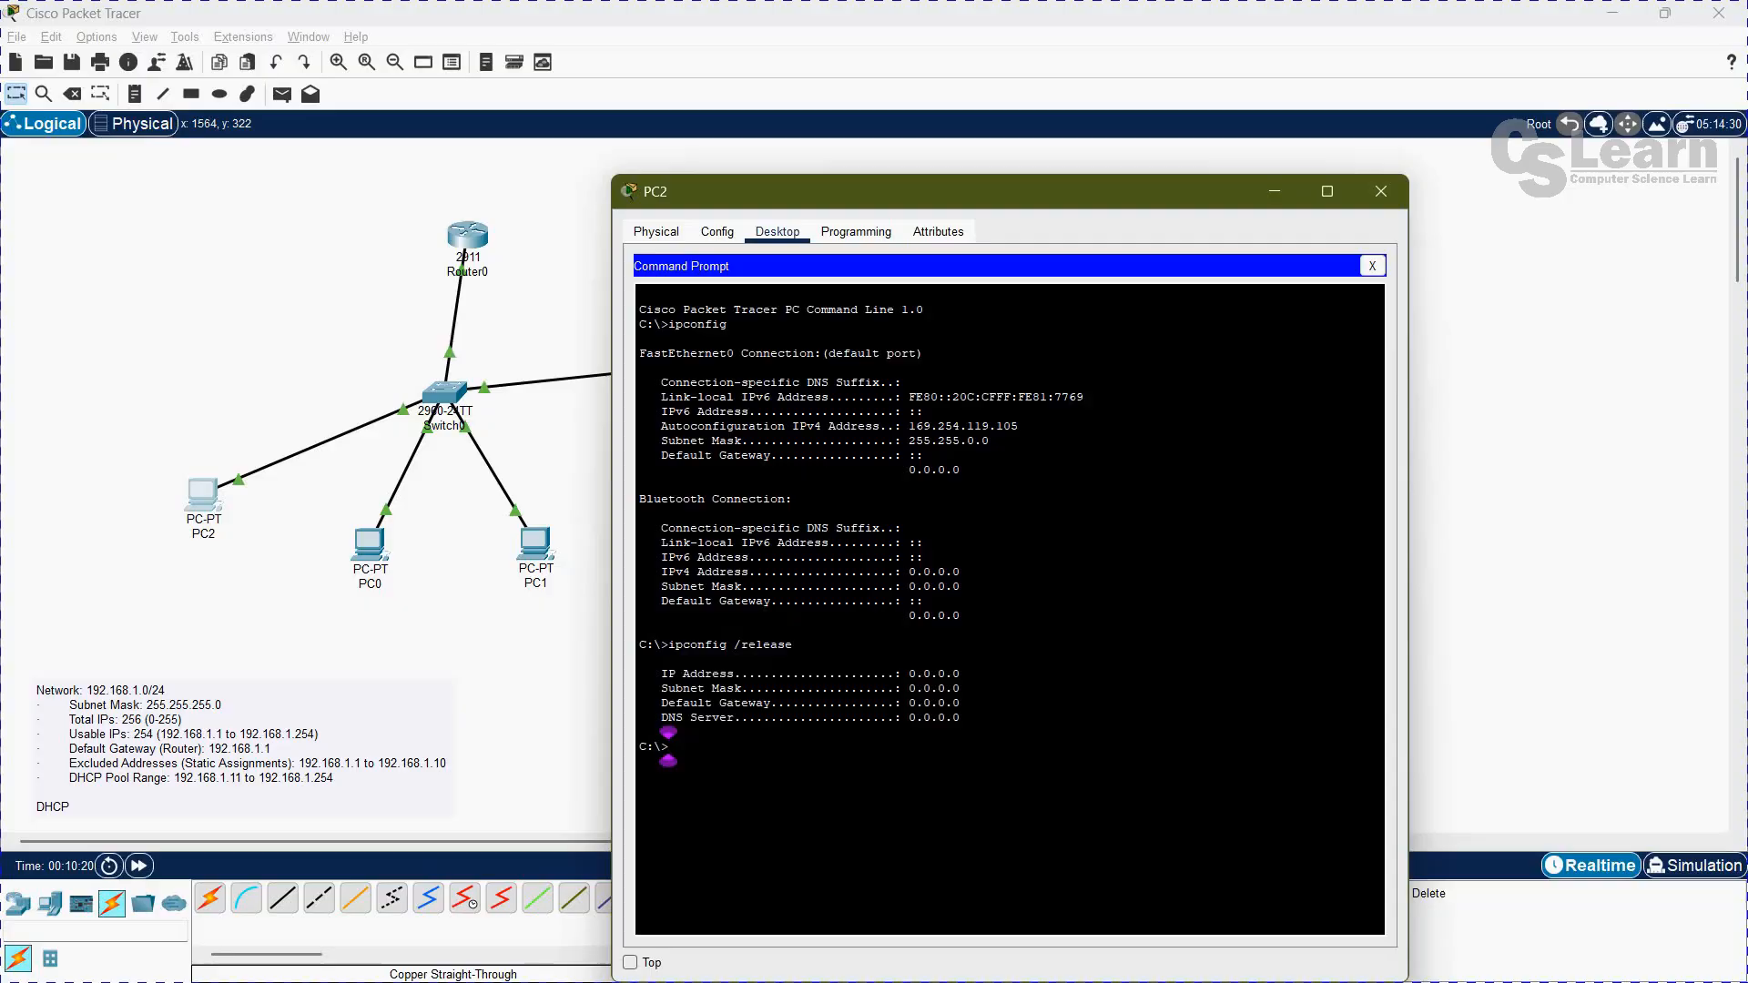
Step: Request a new DHCP lease on PC2 with ipconfig /renew and examine the assigned IP address
{"action": "type", "text": "ipconfig"}
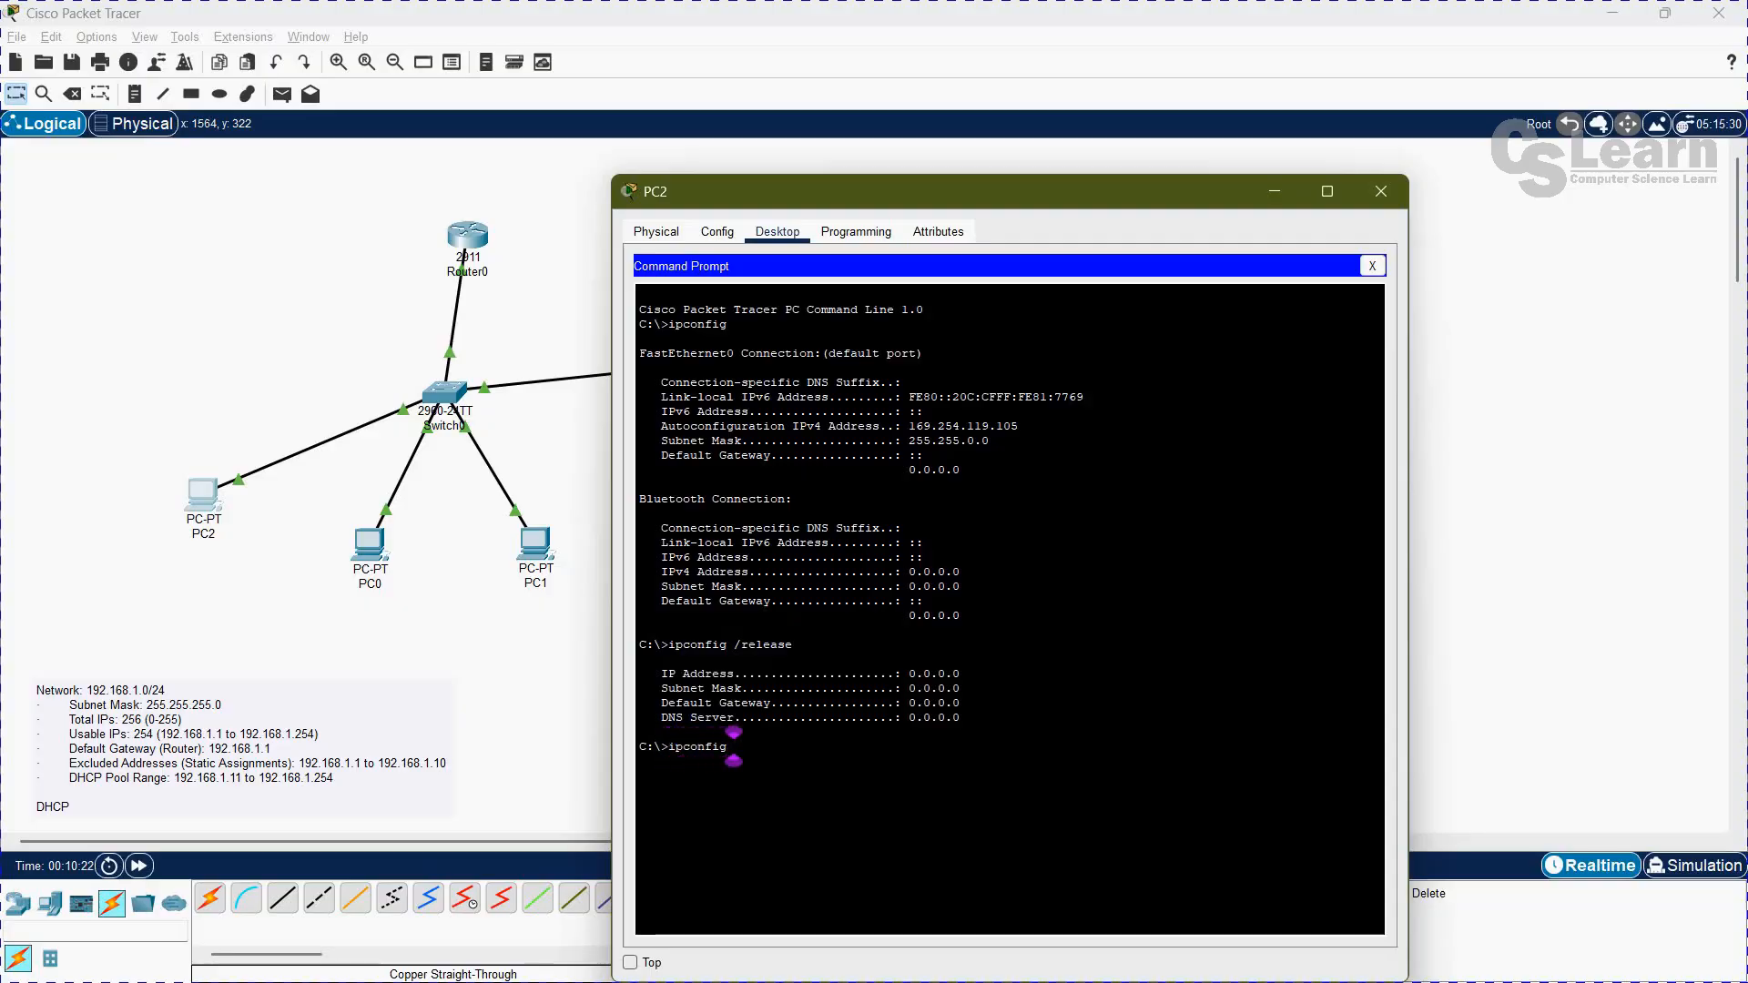
{"action": "type", "text": " /renew"}
{"action": "key", "text": "Return"}
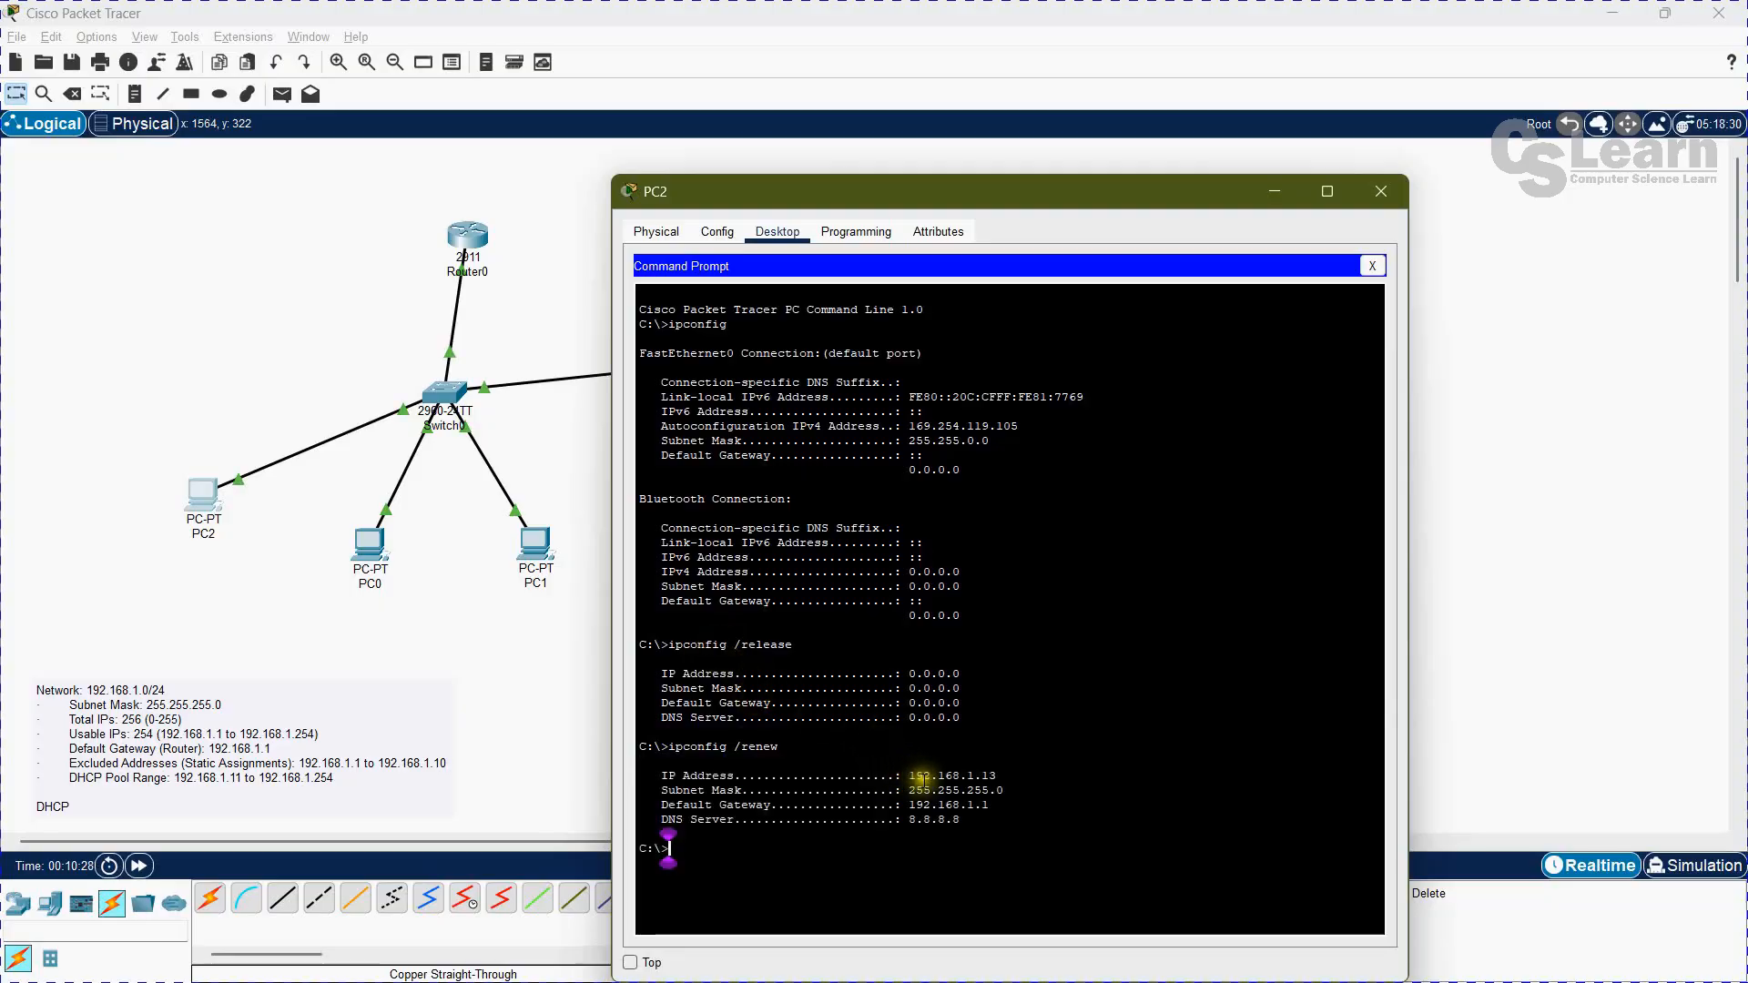
{"action": "left_click_drag", "start_coordinate": [909, 775], "coordinate": [1013, 775]}
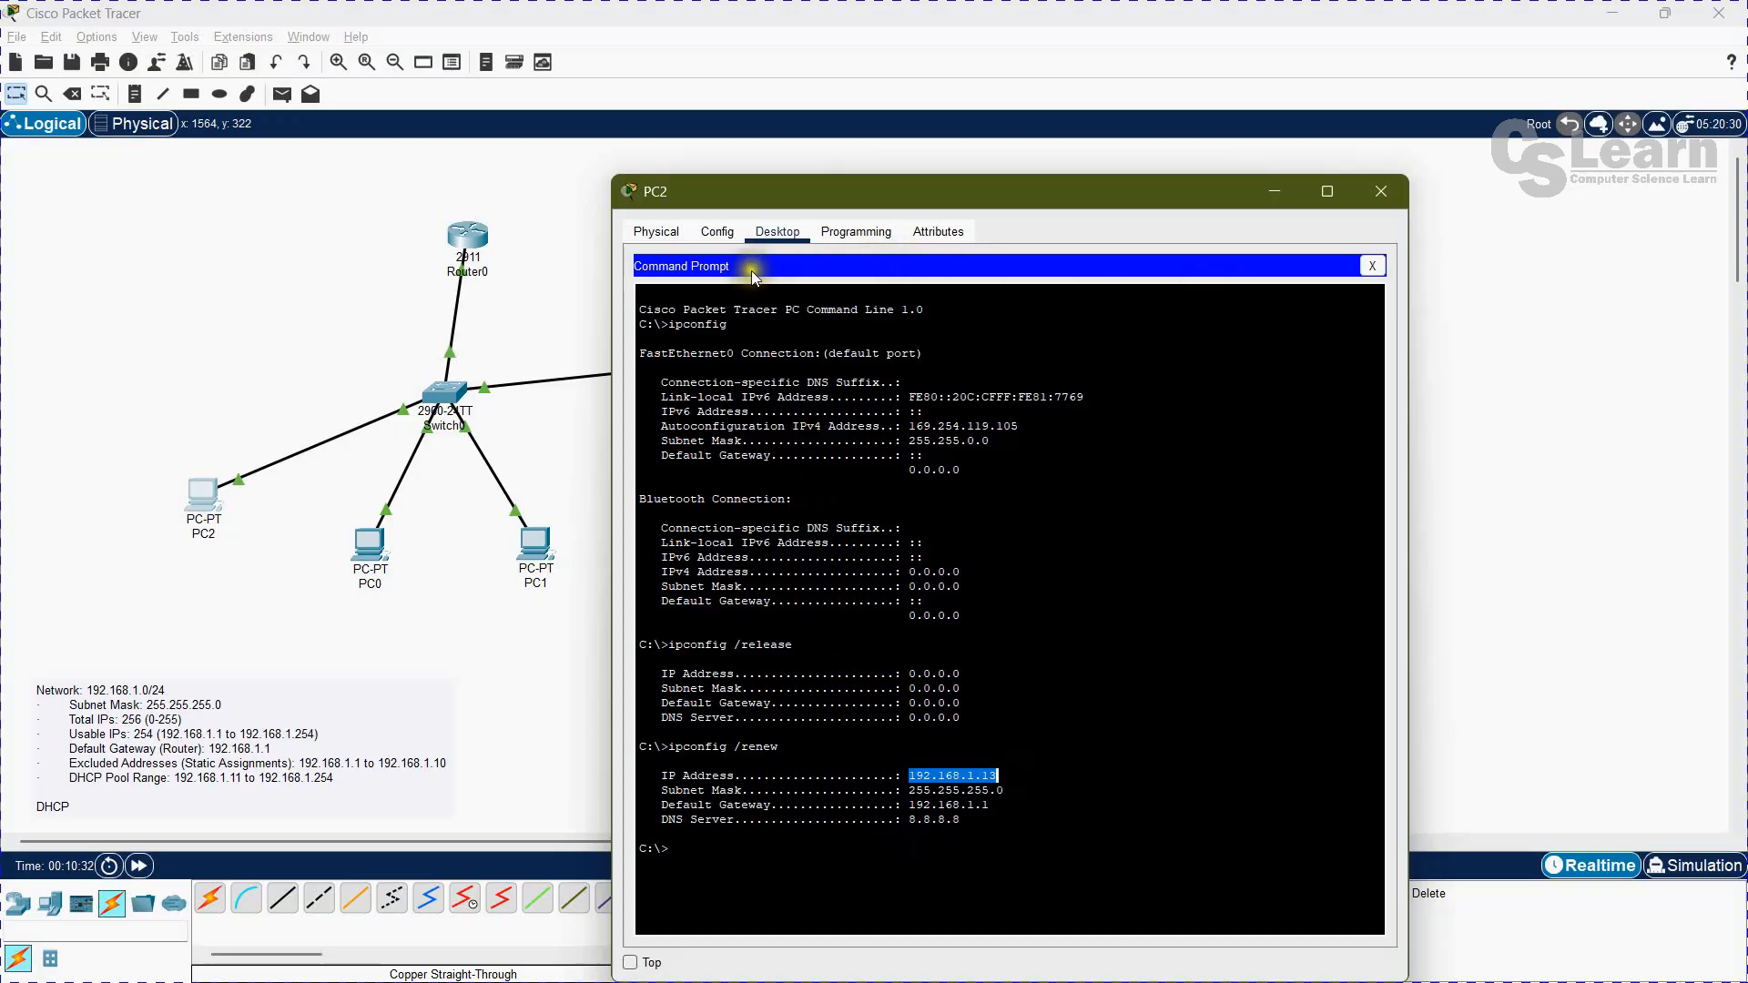
Step: Check PC2's addressing in its IP Configuration app, then return to the workspace
{"action": "left_click", "coordinate": [715, 235]}
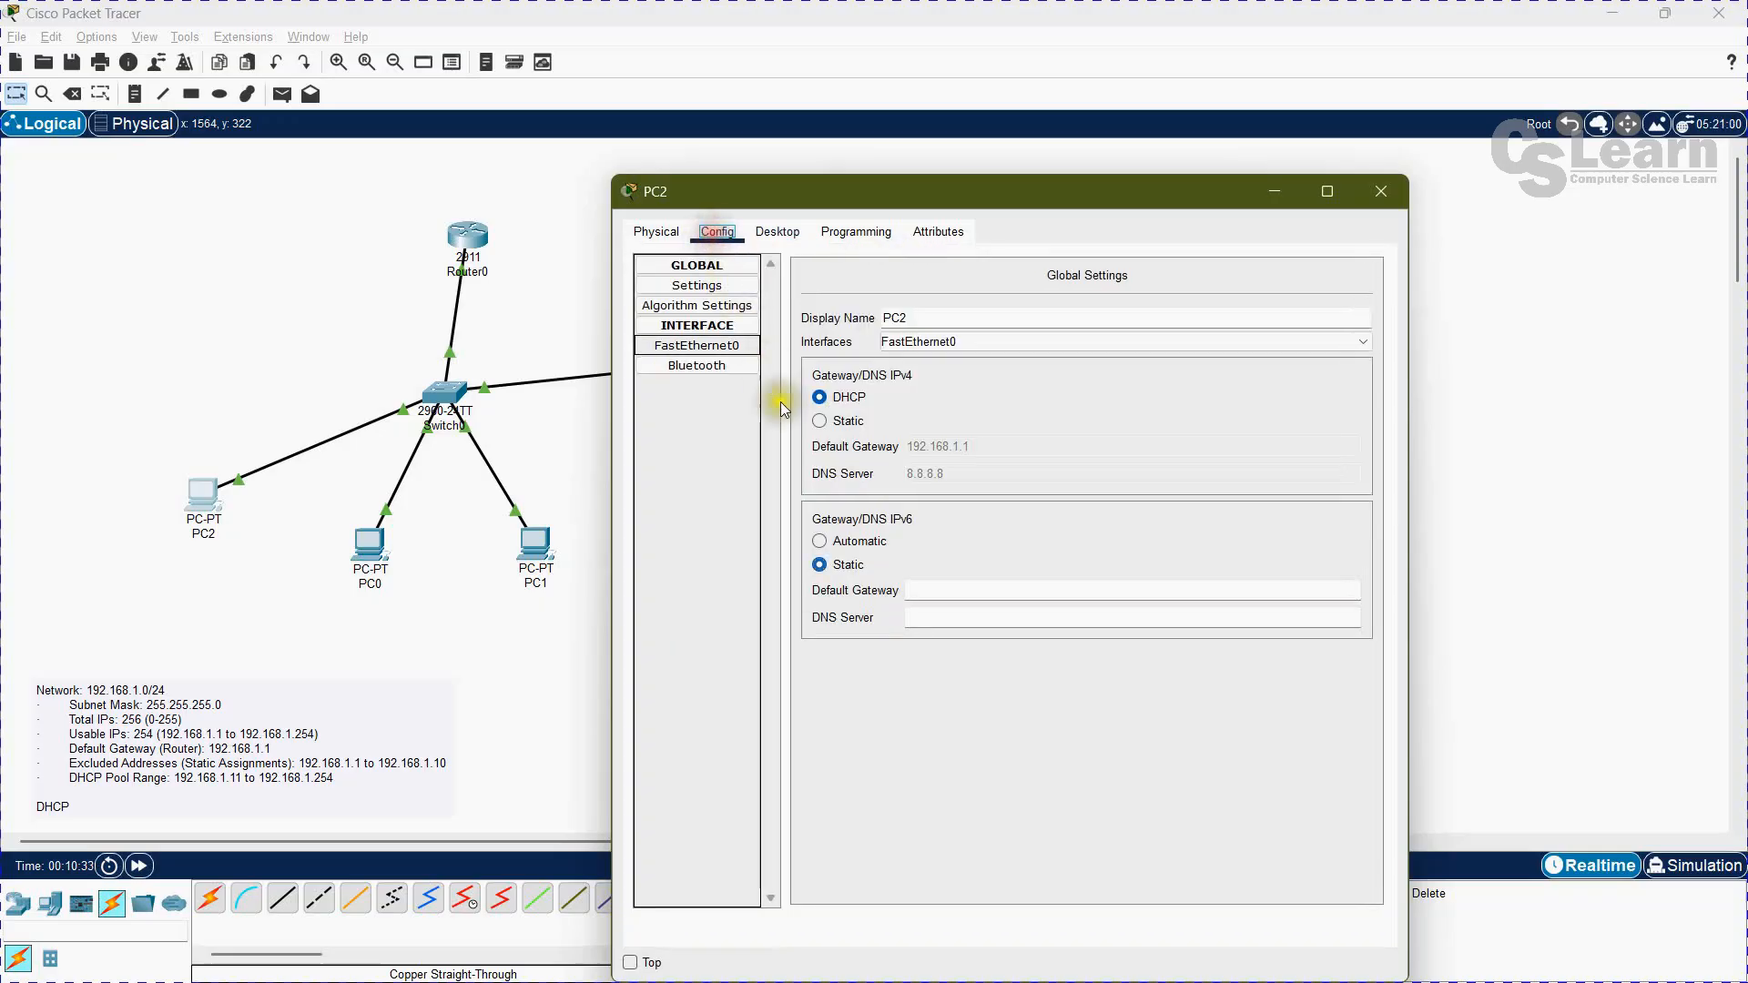
{"action": "left_click", "coordinate": [776, 231]}
{"action": "left_click", "coordinate": [1385, 269]}
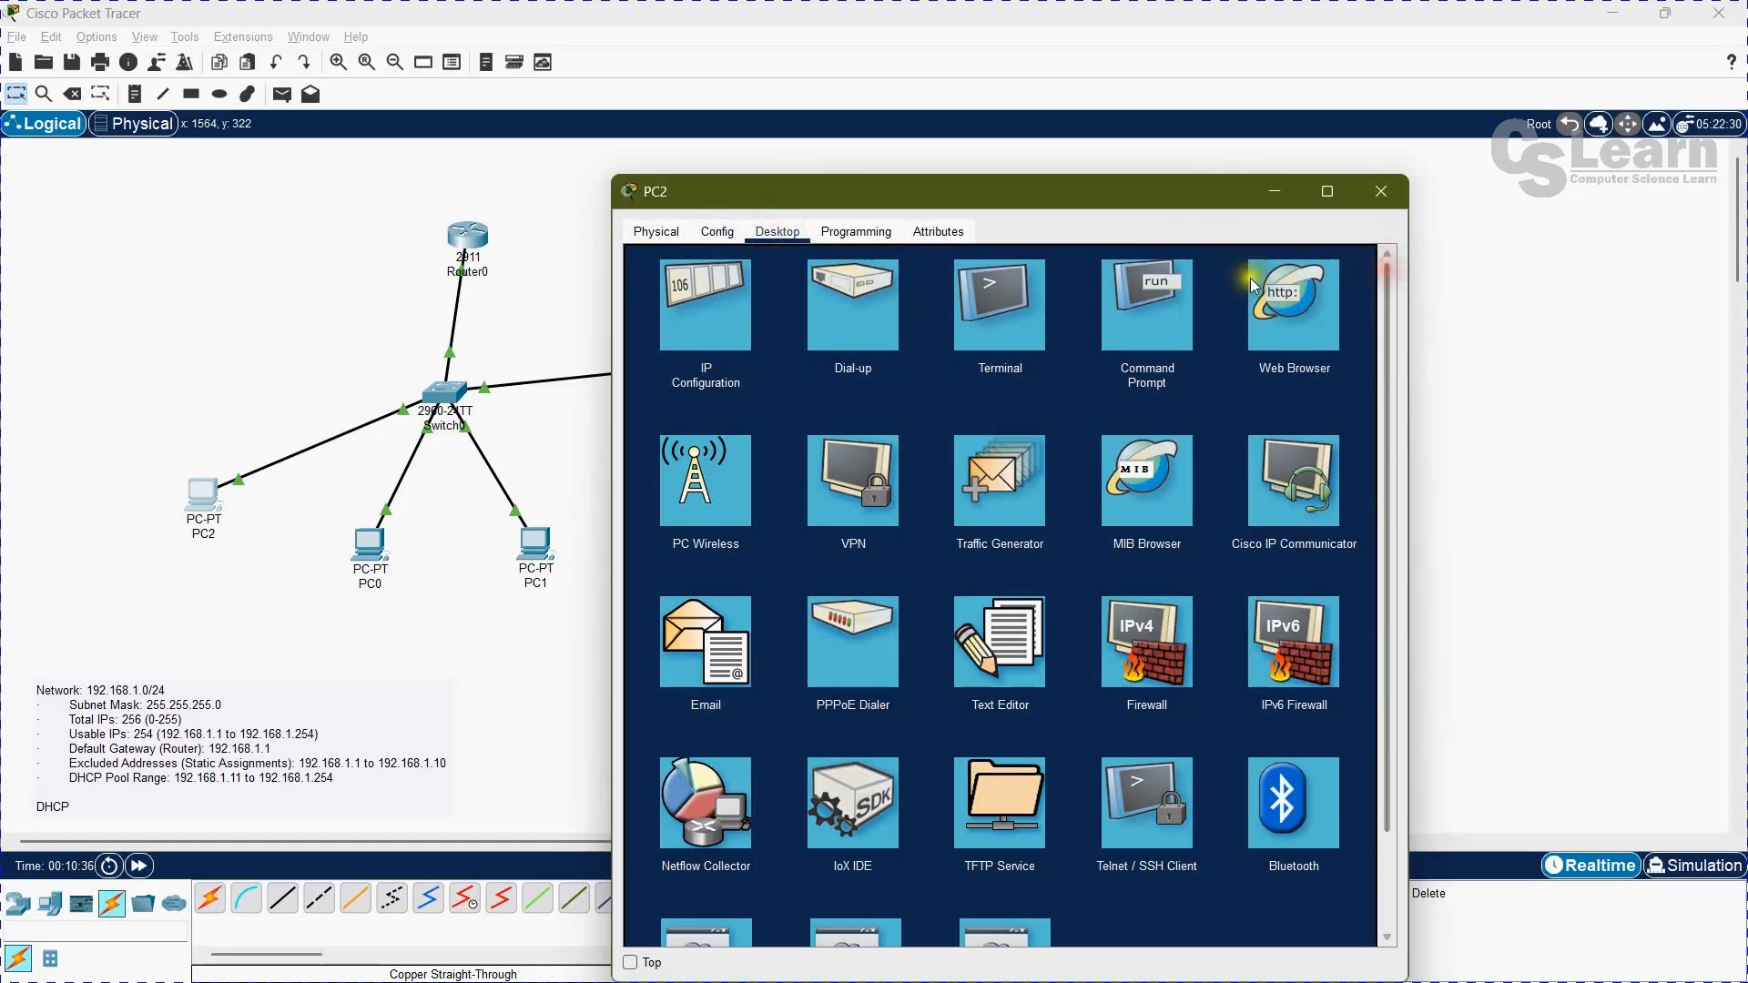
{"action": "left_click", "coordinate": [706, 302]}
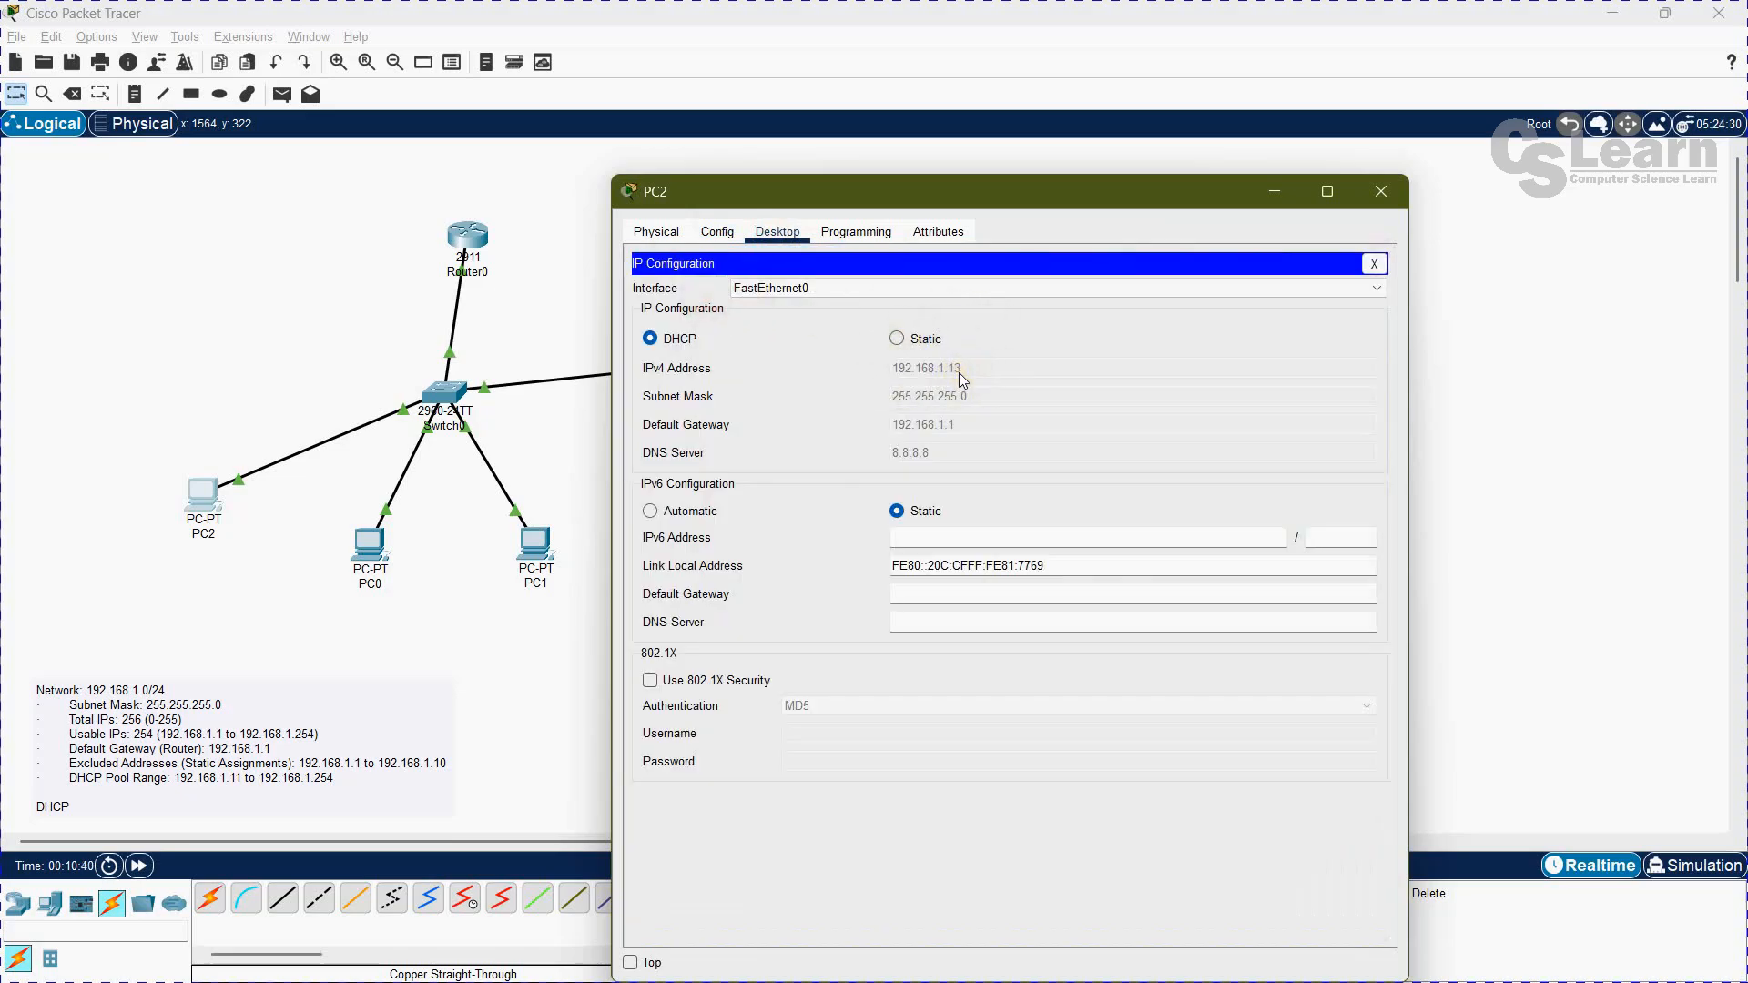
{"action": "left_click", "coordinate": [1376, 271]}
{"action": "left_click", "coordinate": [1471, 307]}
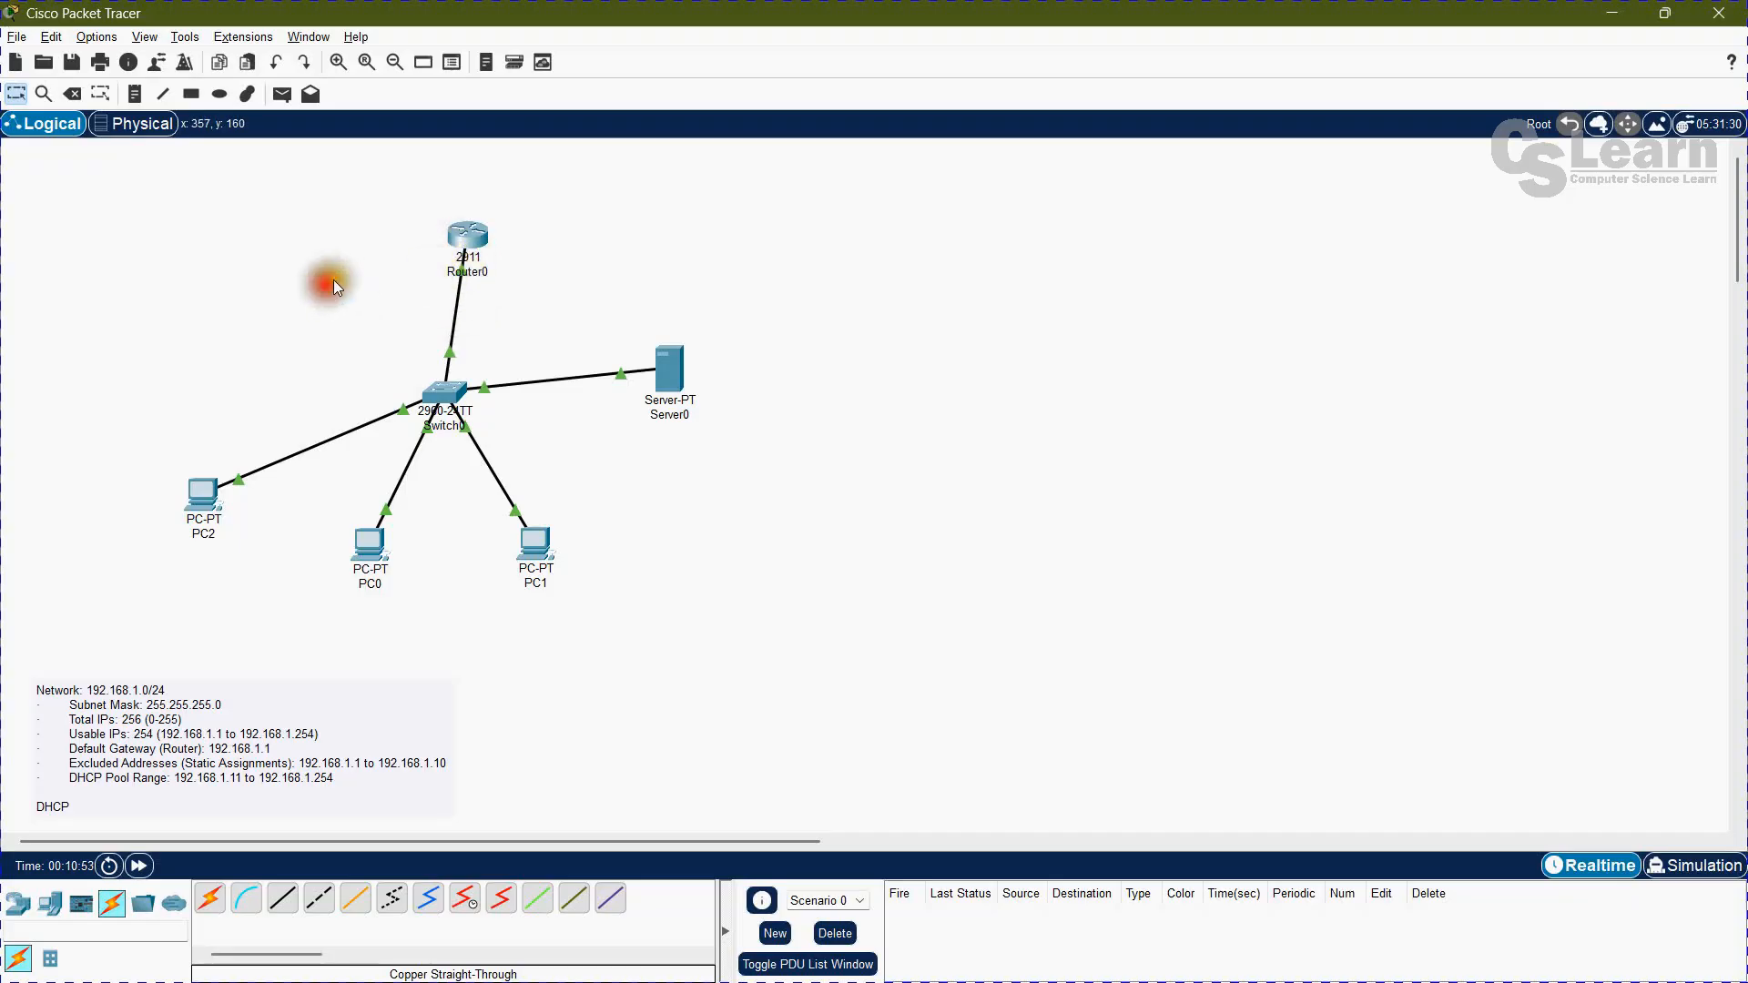
Step: Run show ip dhcp binding on Router0 and examine the leased address entries
{"action": "left_click", "coordinate": [472, 235]}
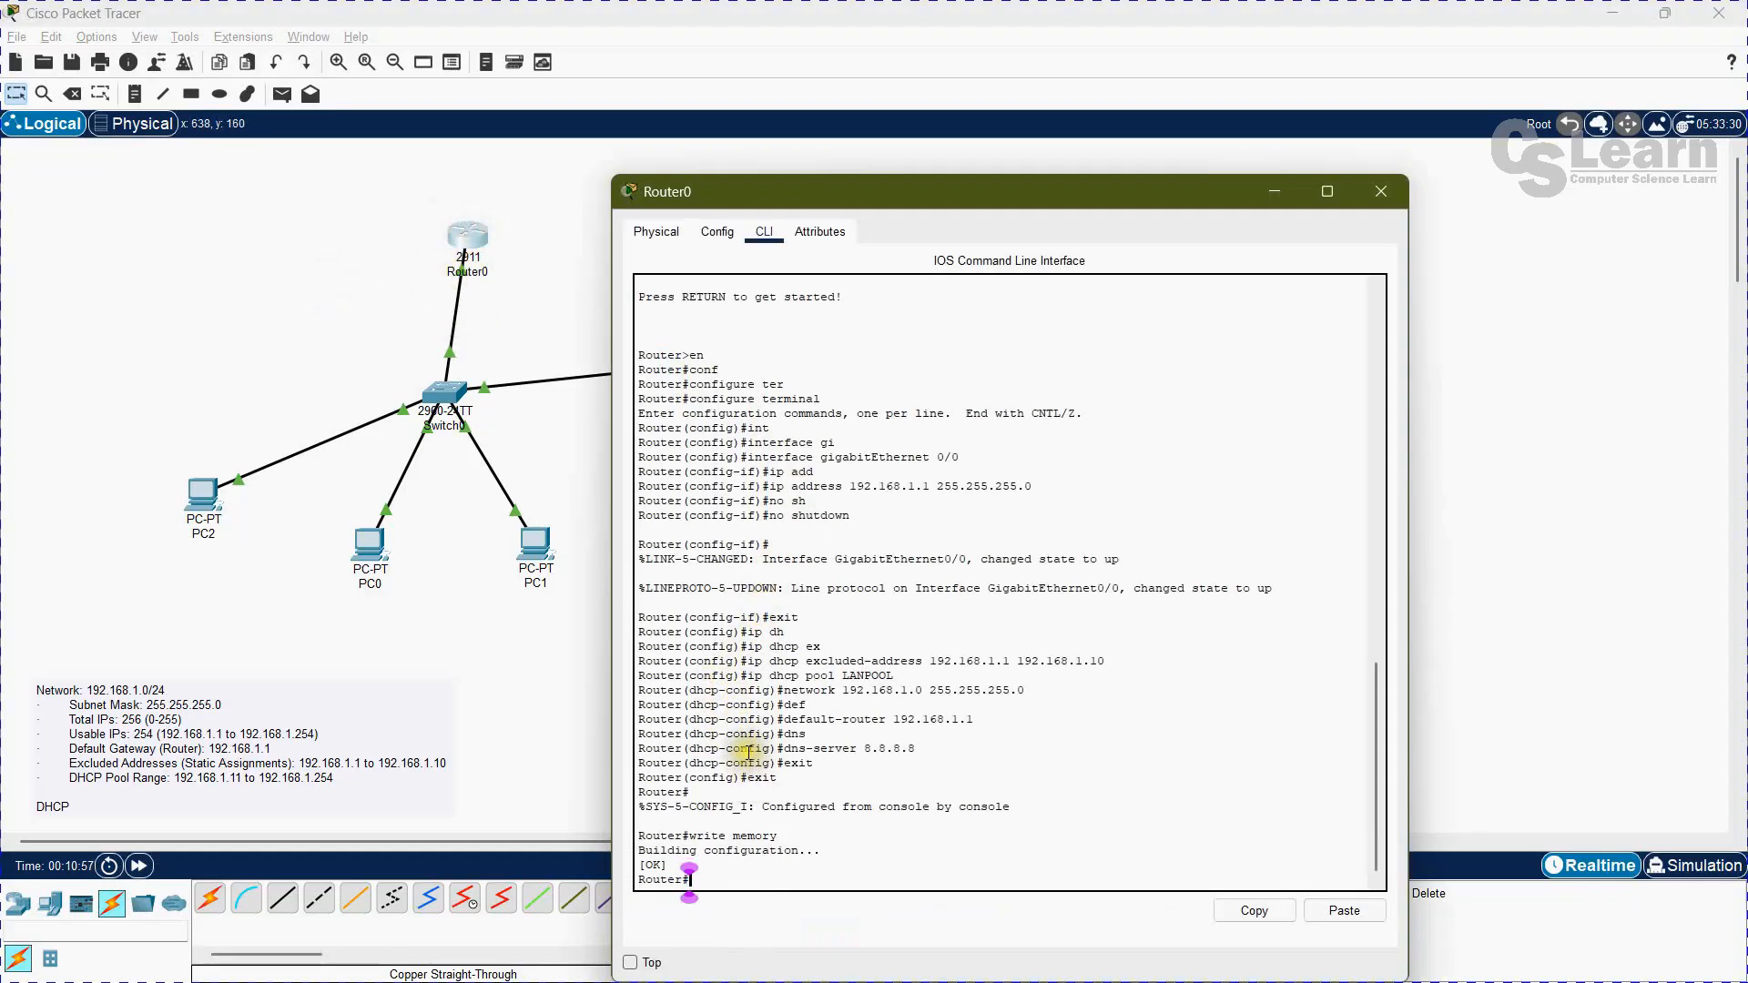
{"action": "type", "text": "s"}
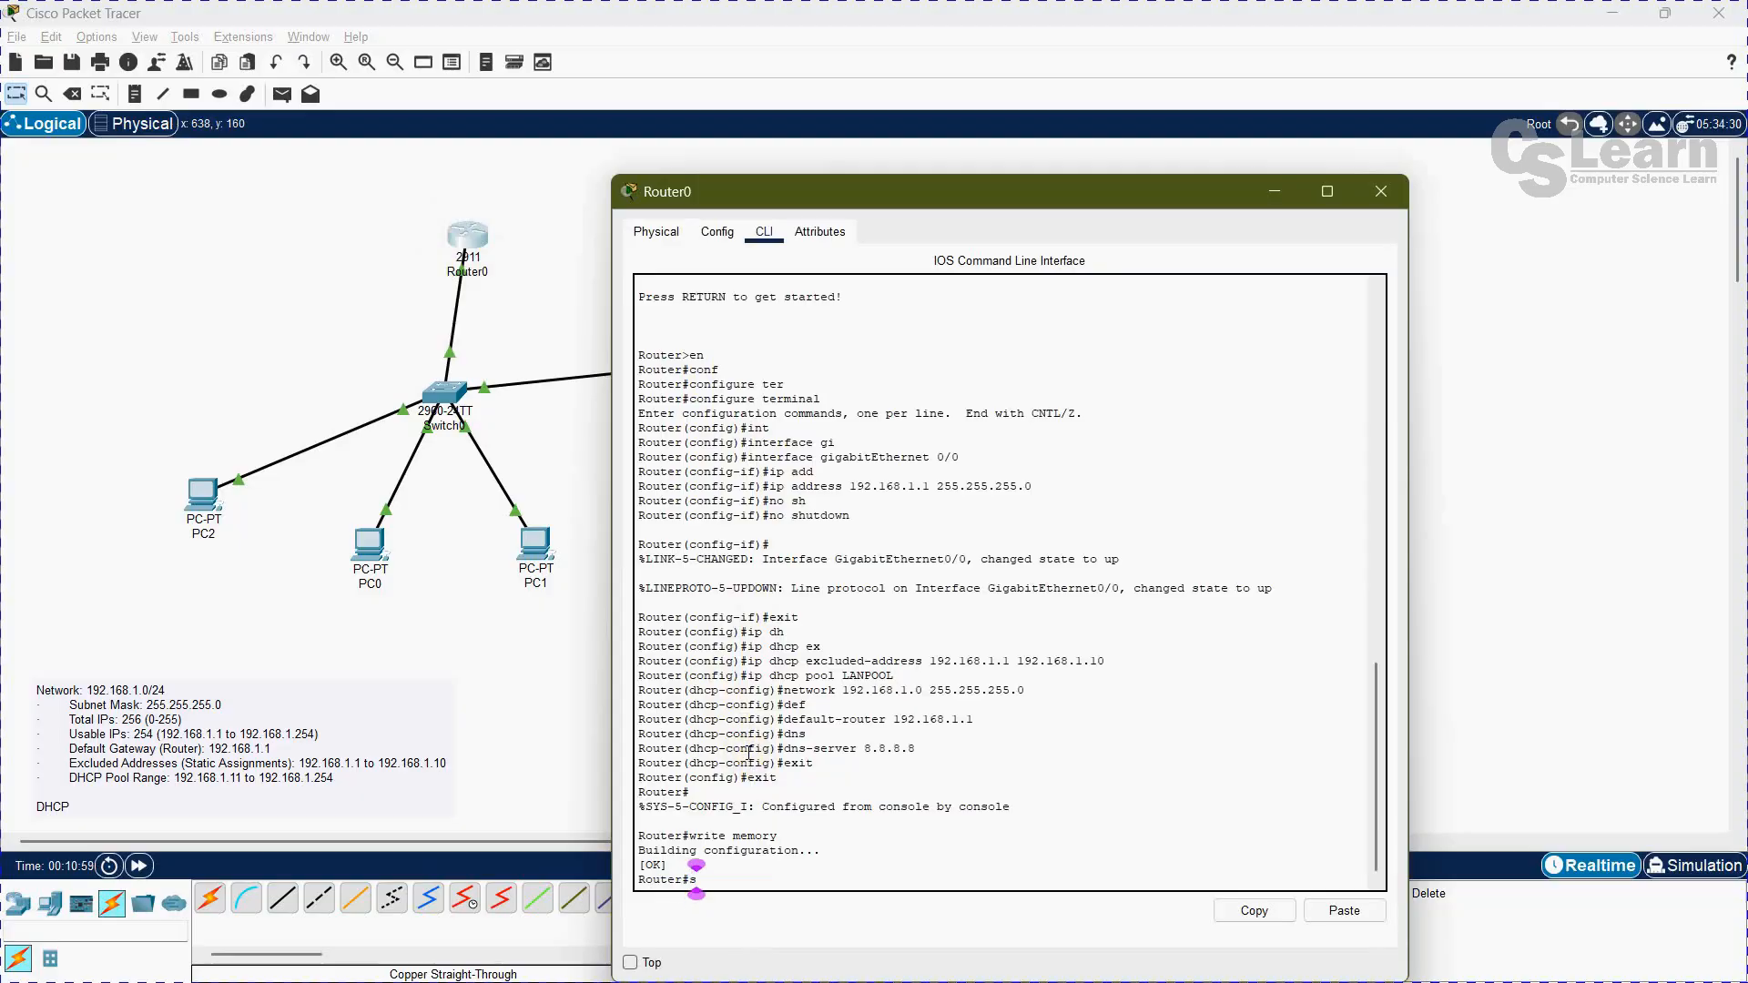
{"action": "type", "text": "how ip dh"}
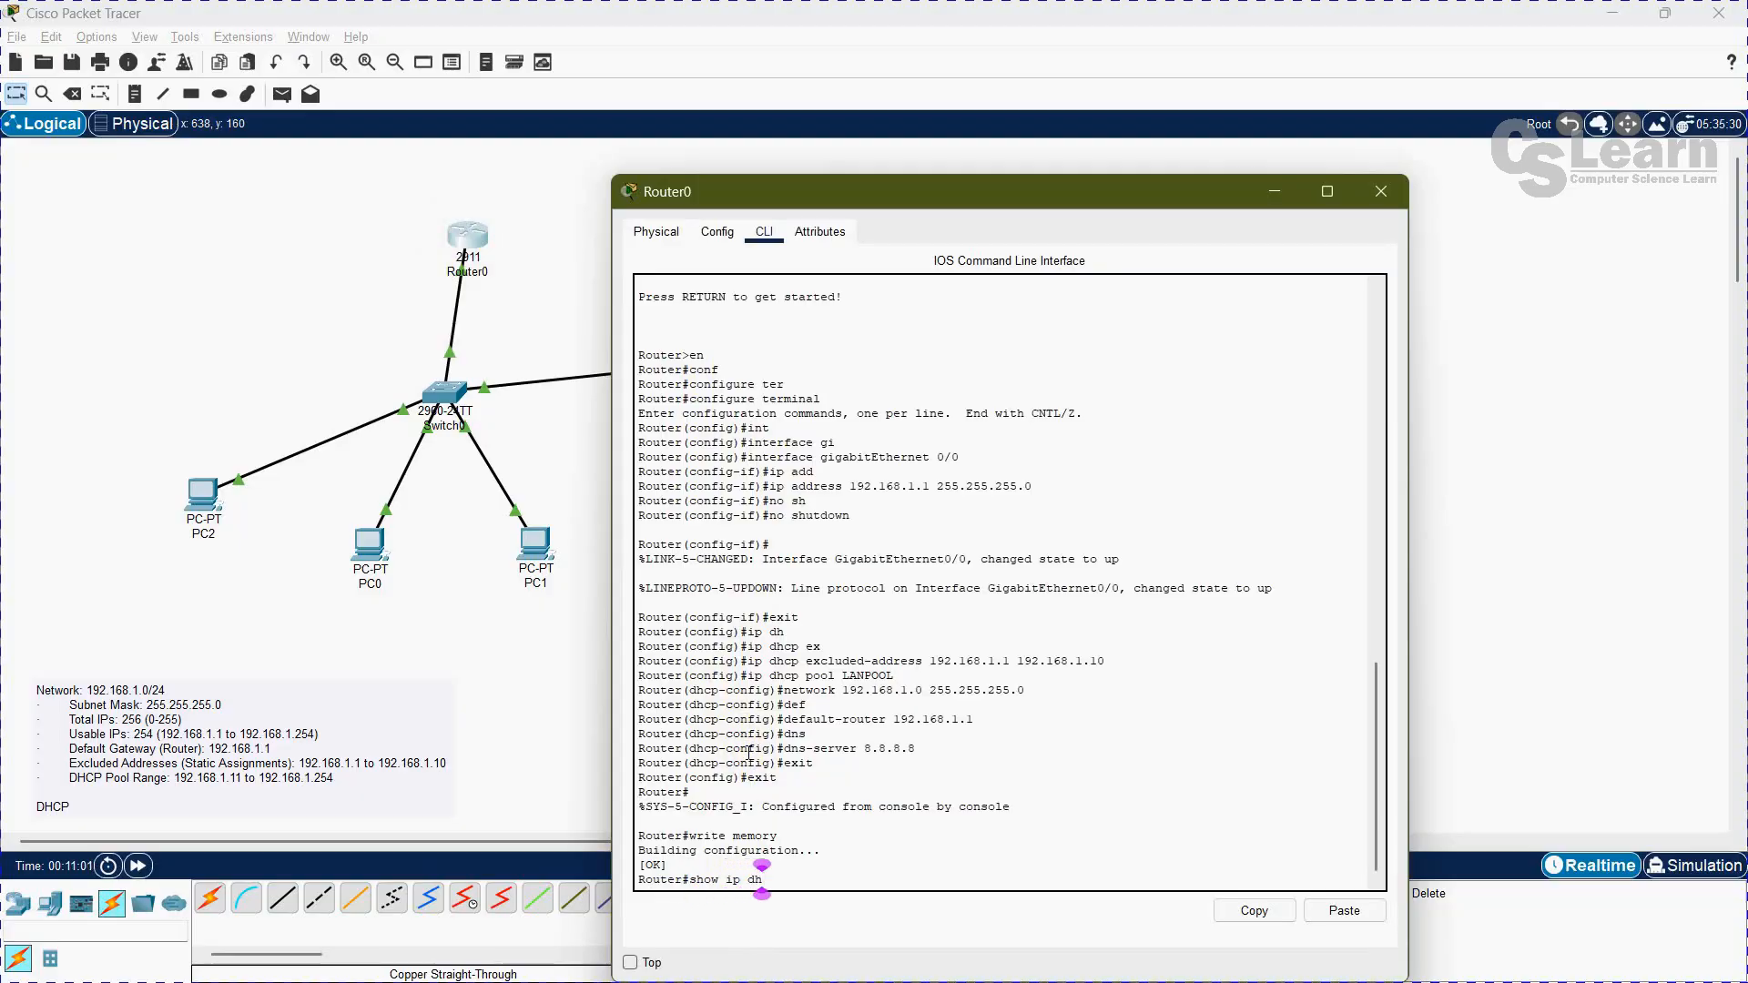
{"action": "type", "text": "cp binding"}
{"action": "key", "text": "Return"}
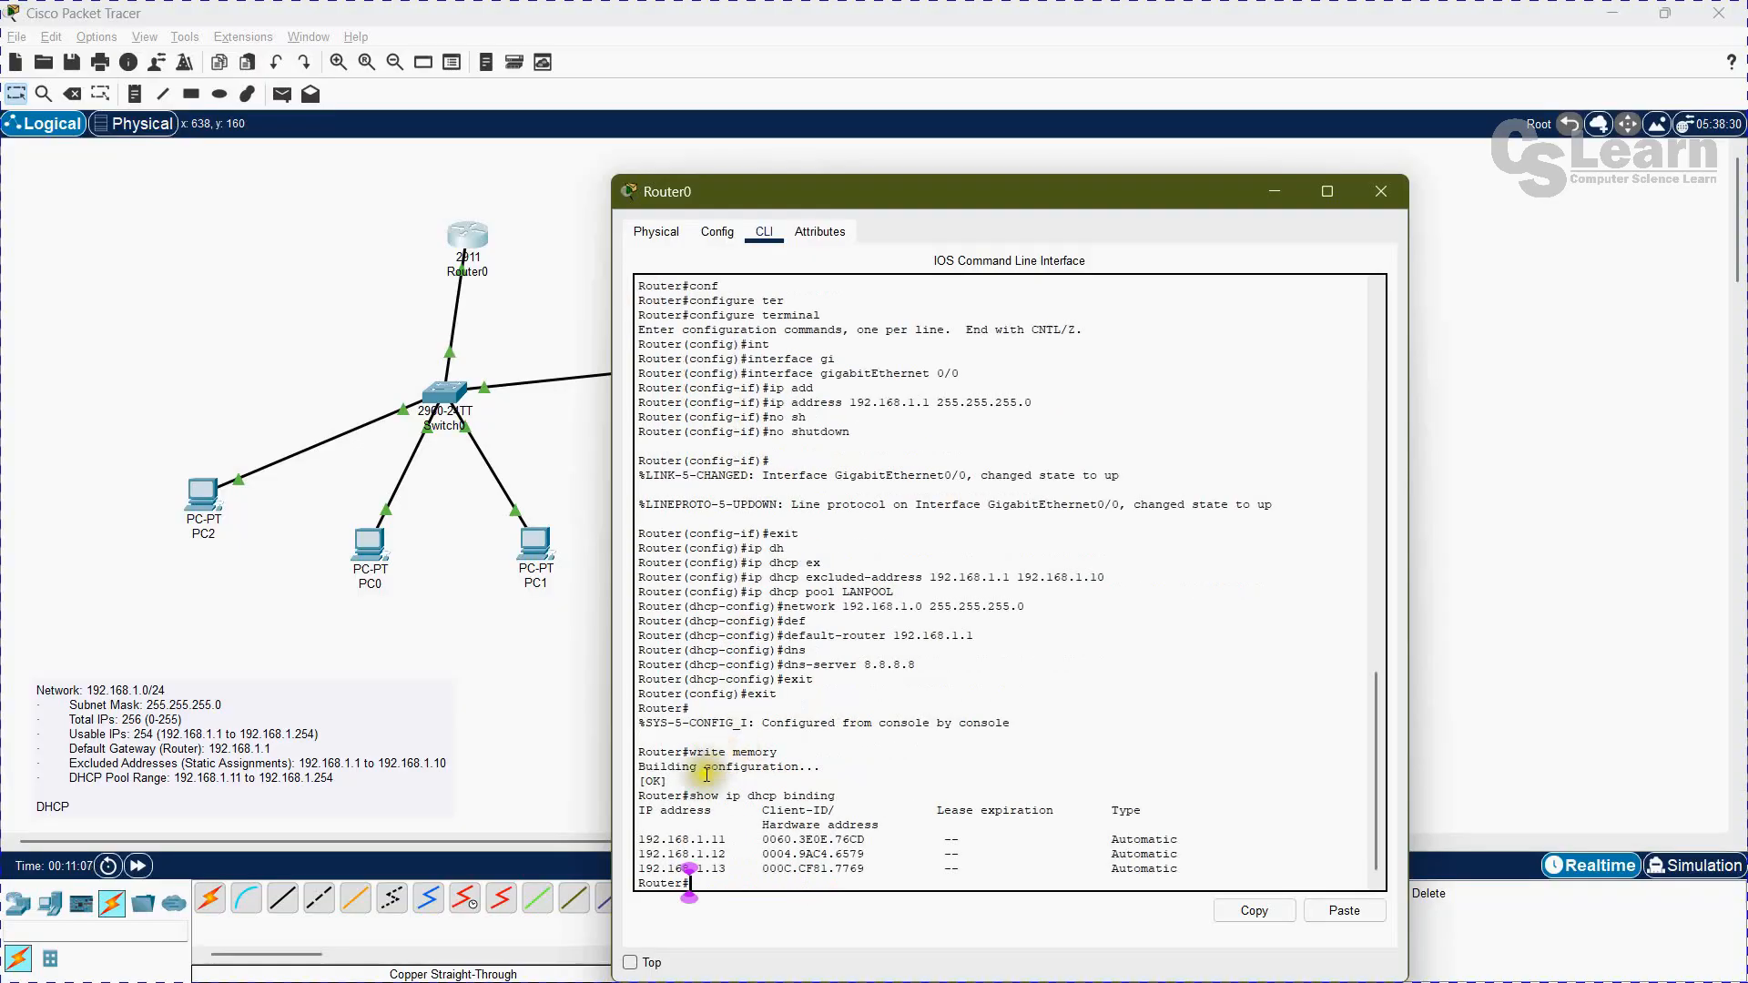
{"action": "left_click_drag", "start_coordinate": [641, 838], "coordinate": [1195, 866]}
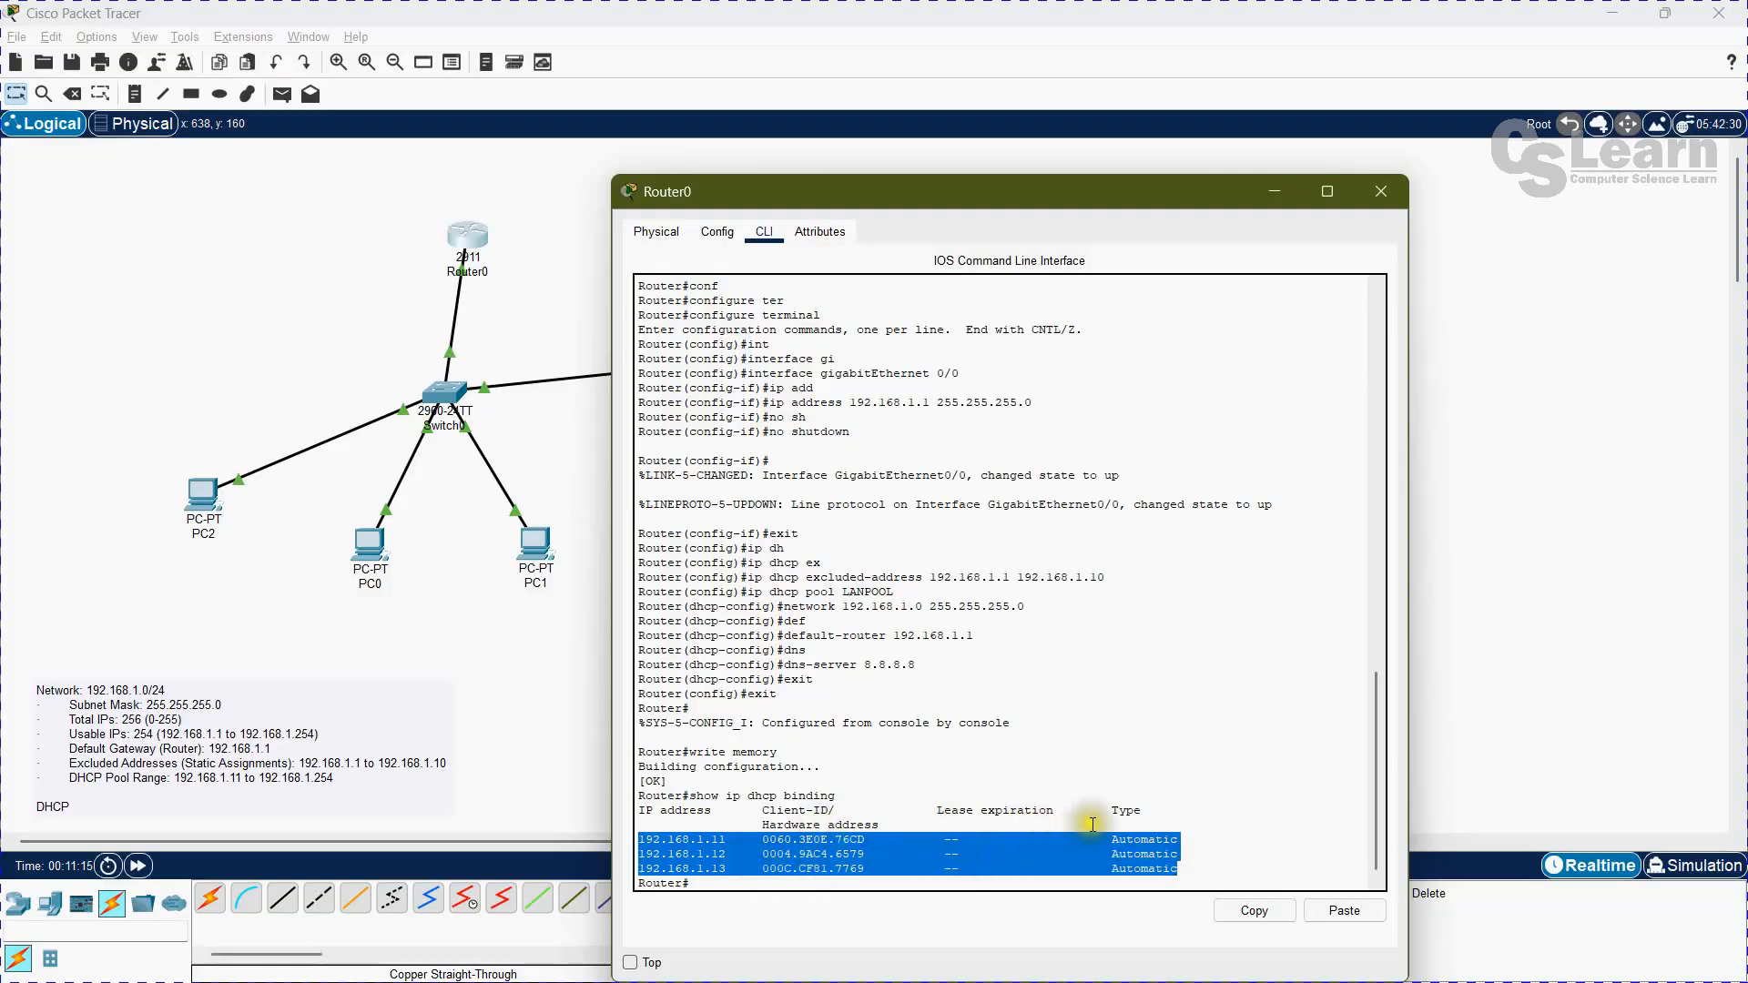
Step: Run show ip dhcp pool on Router0 and examine the number of leased addresses
{"action": "left_click", "coordinate": [737, 891]}
{"action": "type", "text": "show"}
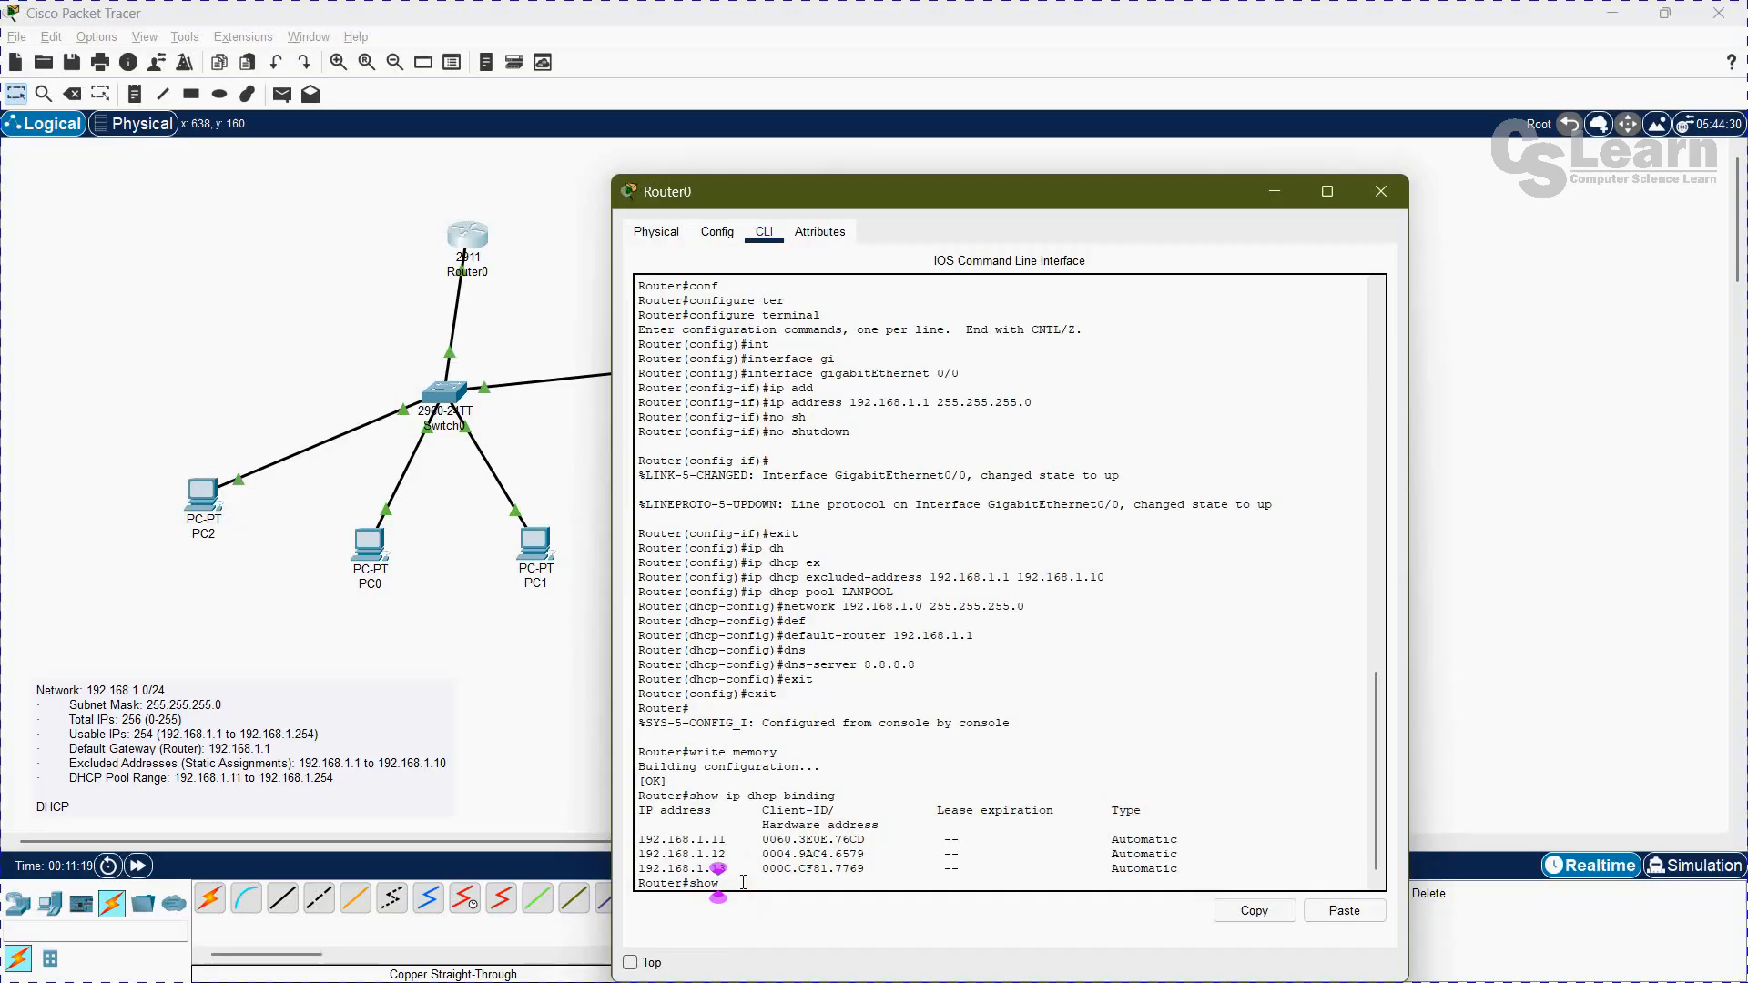
{"action": "type", "text": " ip dhcp pool"}
{"action": "key", "text": "Return"}
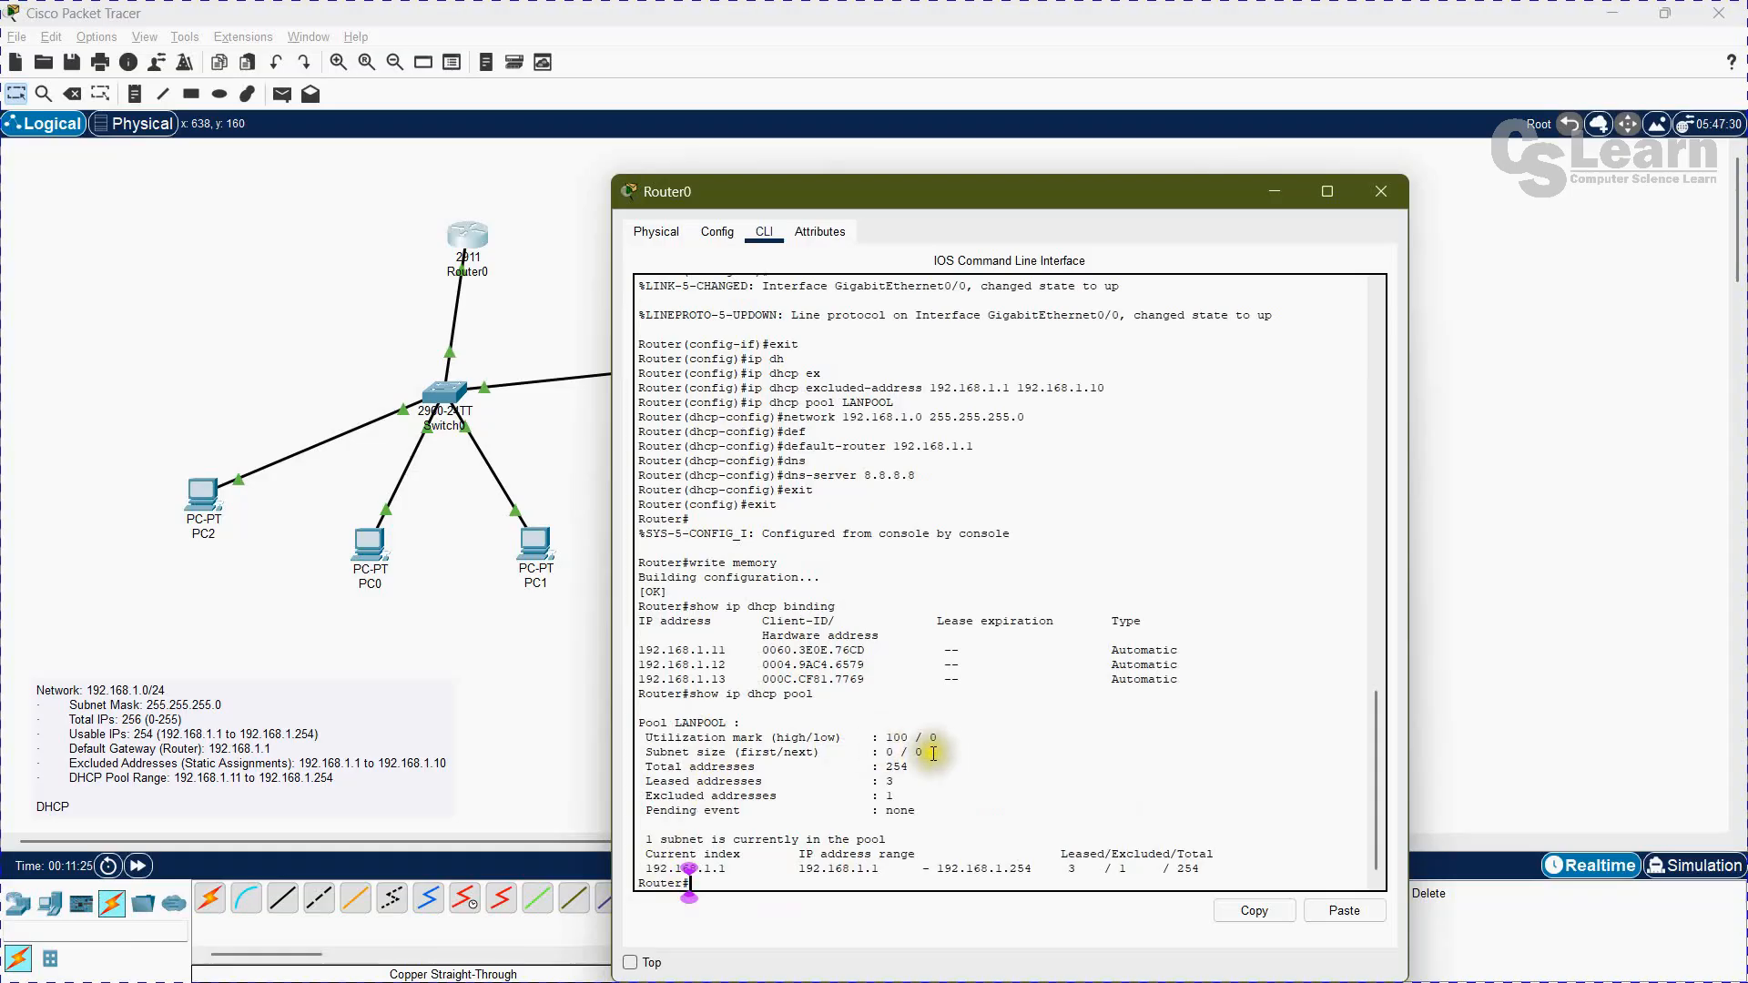
{"action": "left_click_drag", "start_coordinate": [639, 780], "coordinate": [904, 781]}
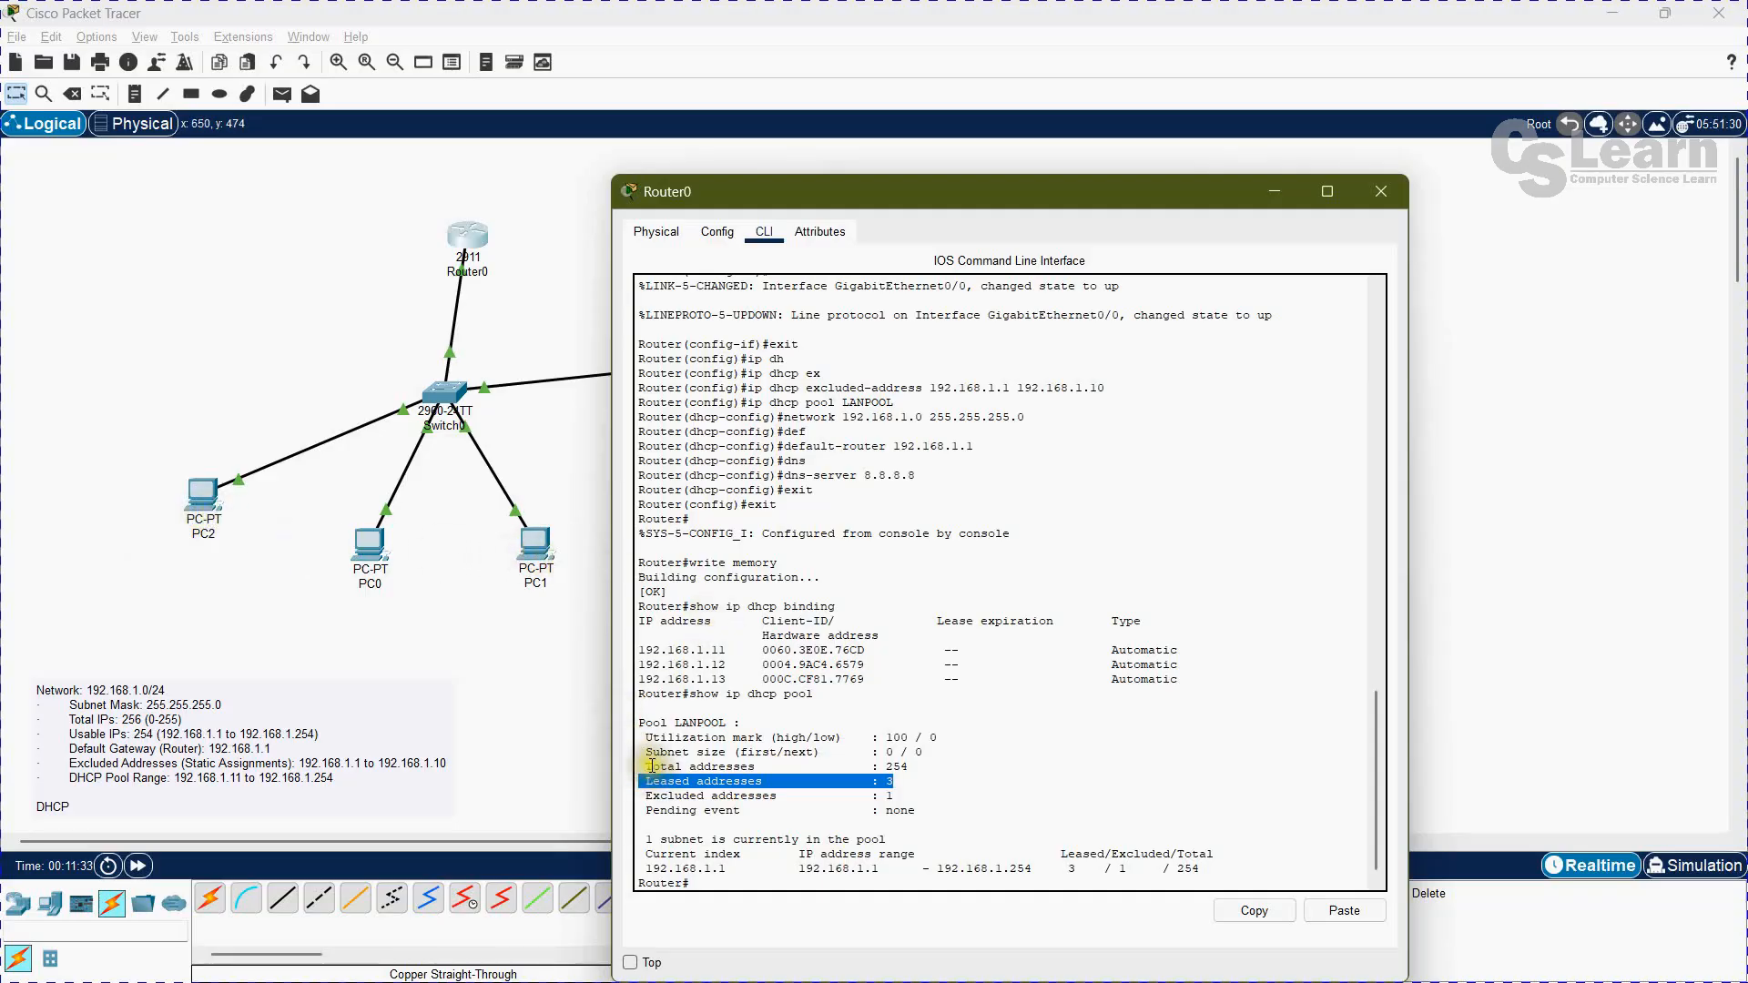
Step: Examine the total addresses entry in Router0's LANPOOL output, then close the router window
{"action": "left_click_drag", "start_coordinate": [651, 766], "coordinate": [951, 777]}
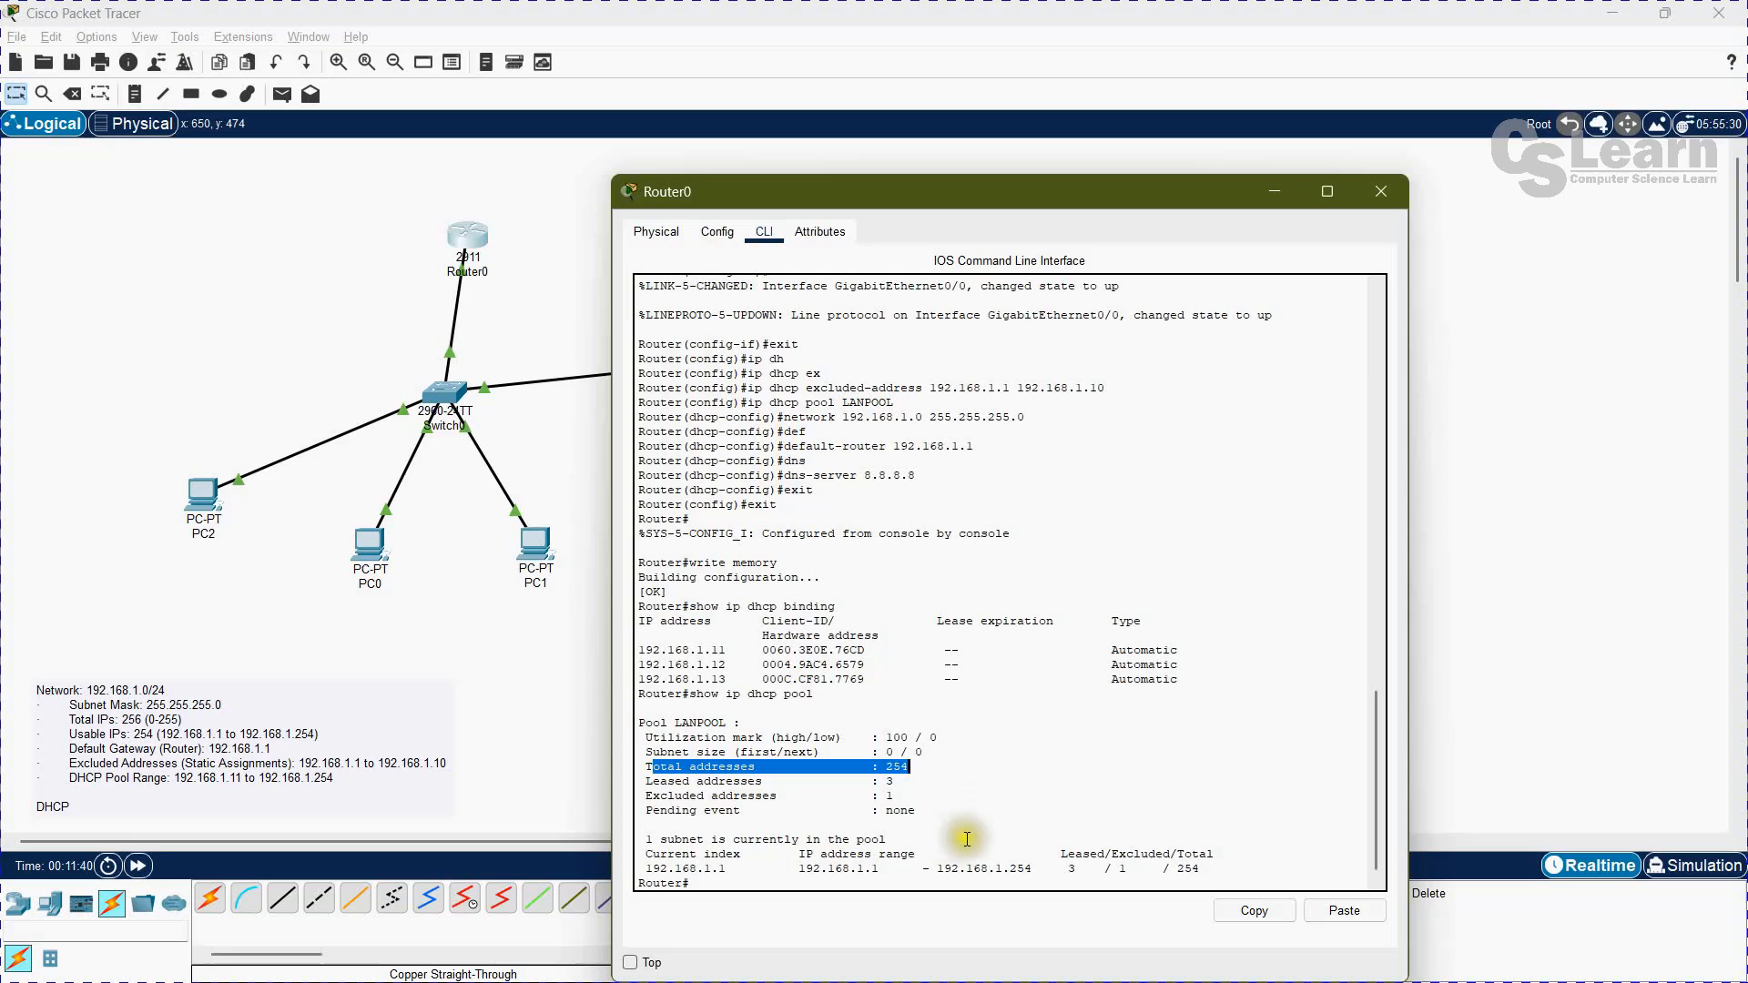
{"action": "scroll", "coordinate": [907, 850], "scroll_direction": "down", "scroll_amount": 1}
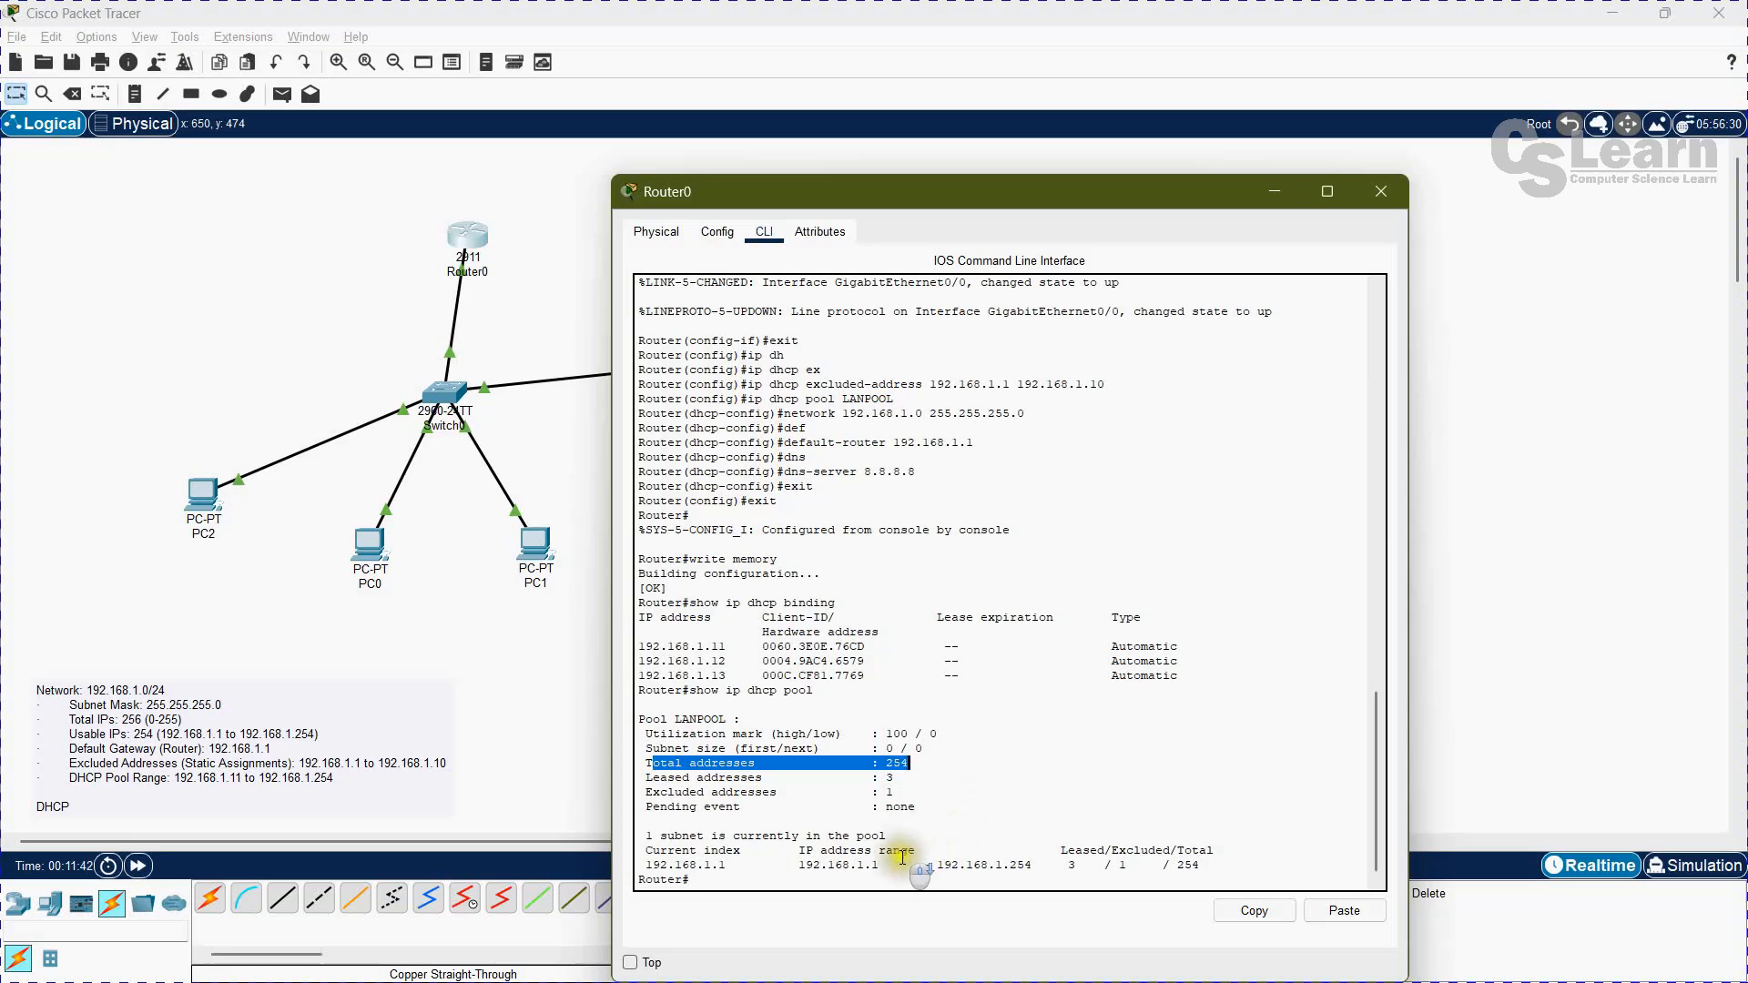
{"action": "left_click", "coordinate": [1394, 191]}
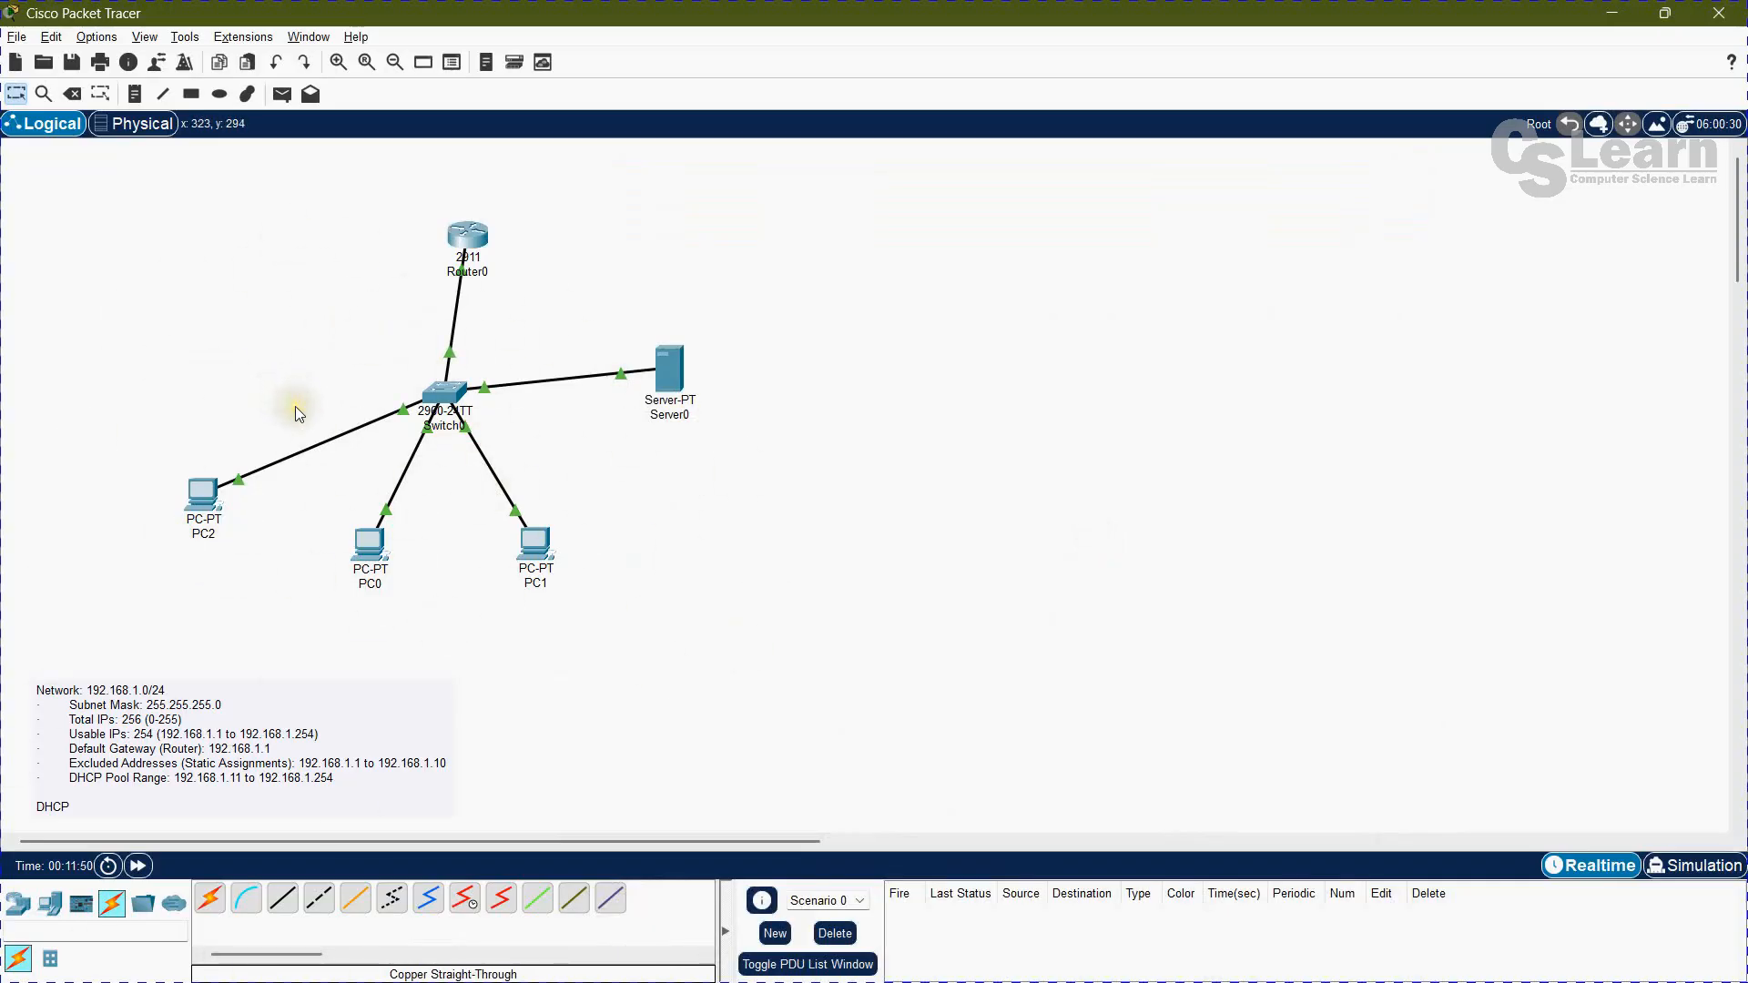
Step: Draw an unfilled black-outlined rectangle around the whole existing network, then close the drawing palette and return to selection mode
{"action": "left_click", "coordinate": [241, 365]}
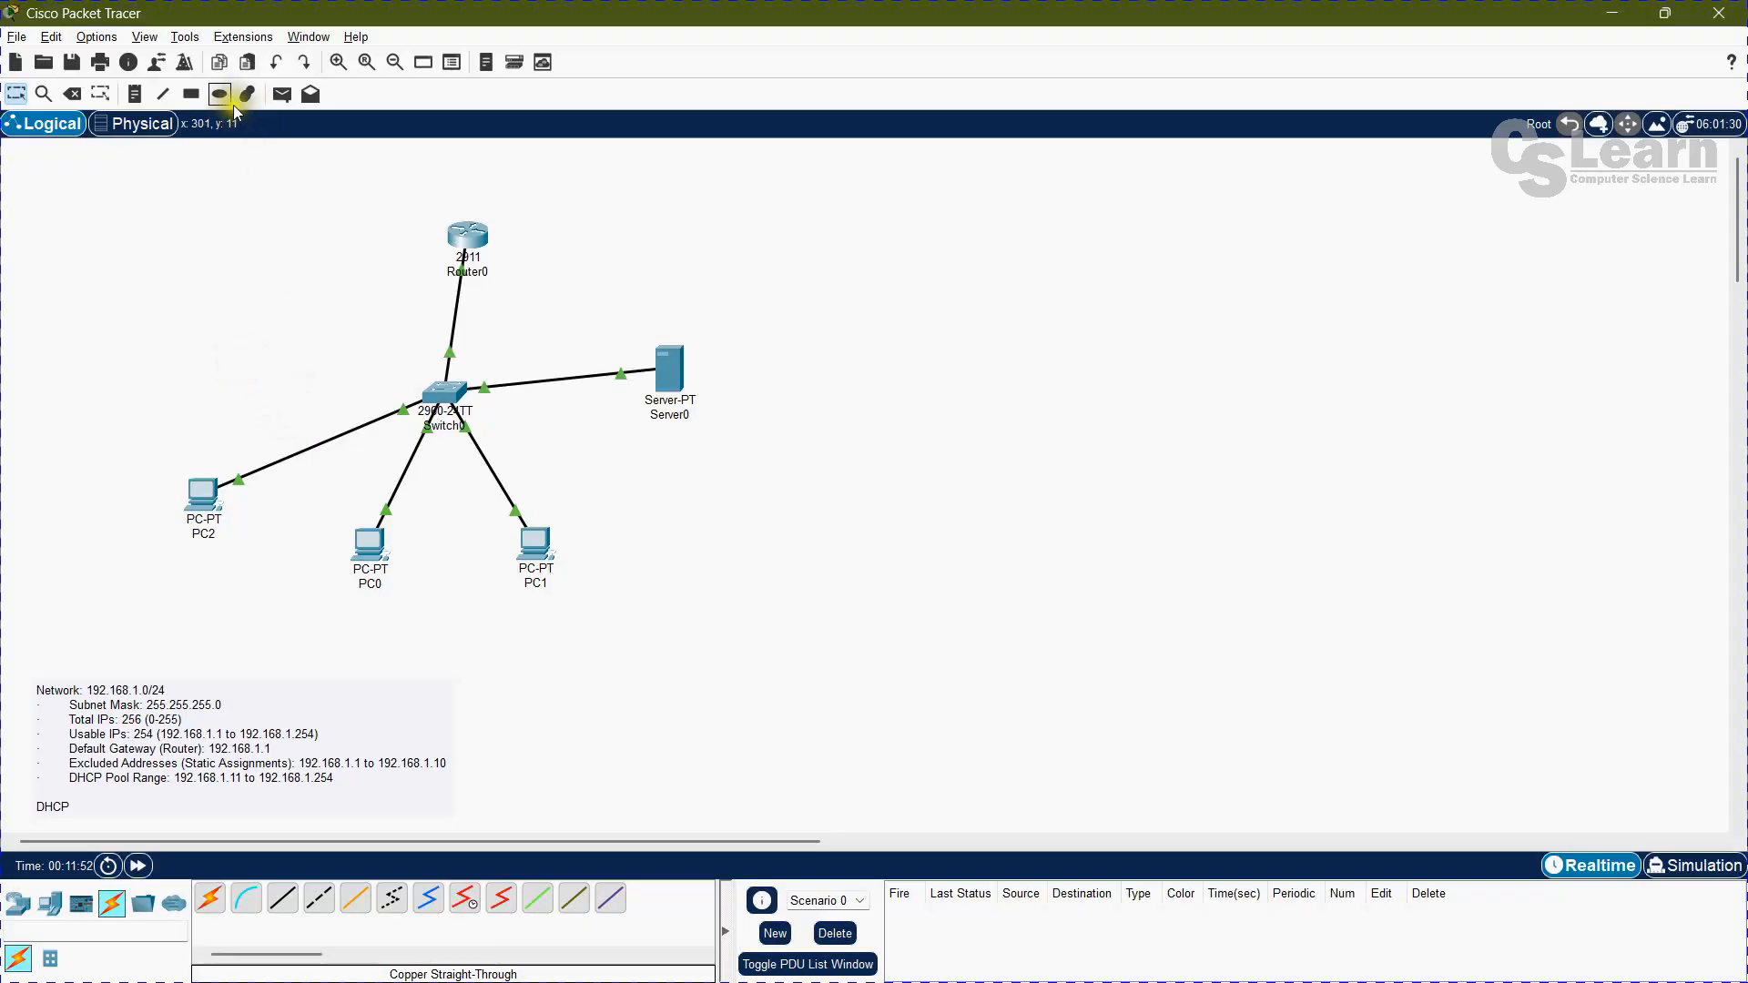
{"action": "left_click", "coordinate": [192, 95]}
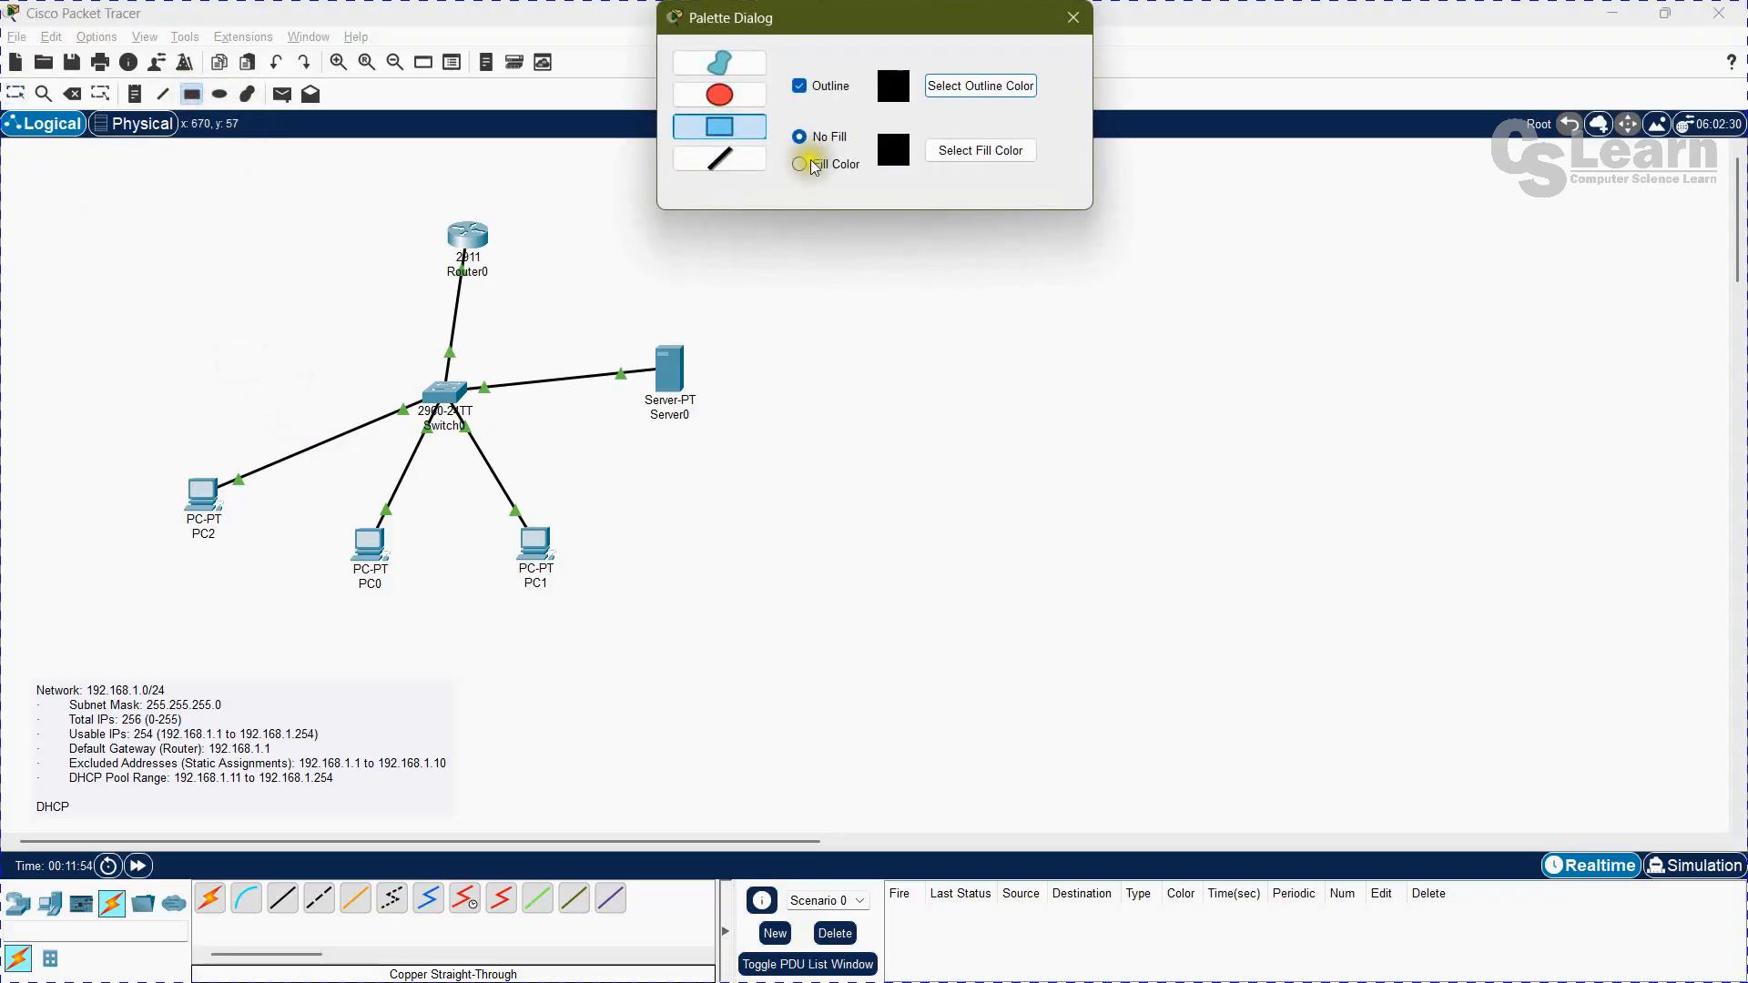
{"action": "left_click", "coordinate": [720, 101]}
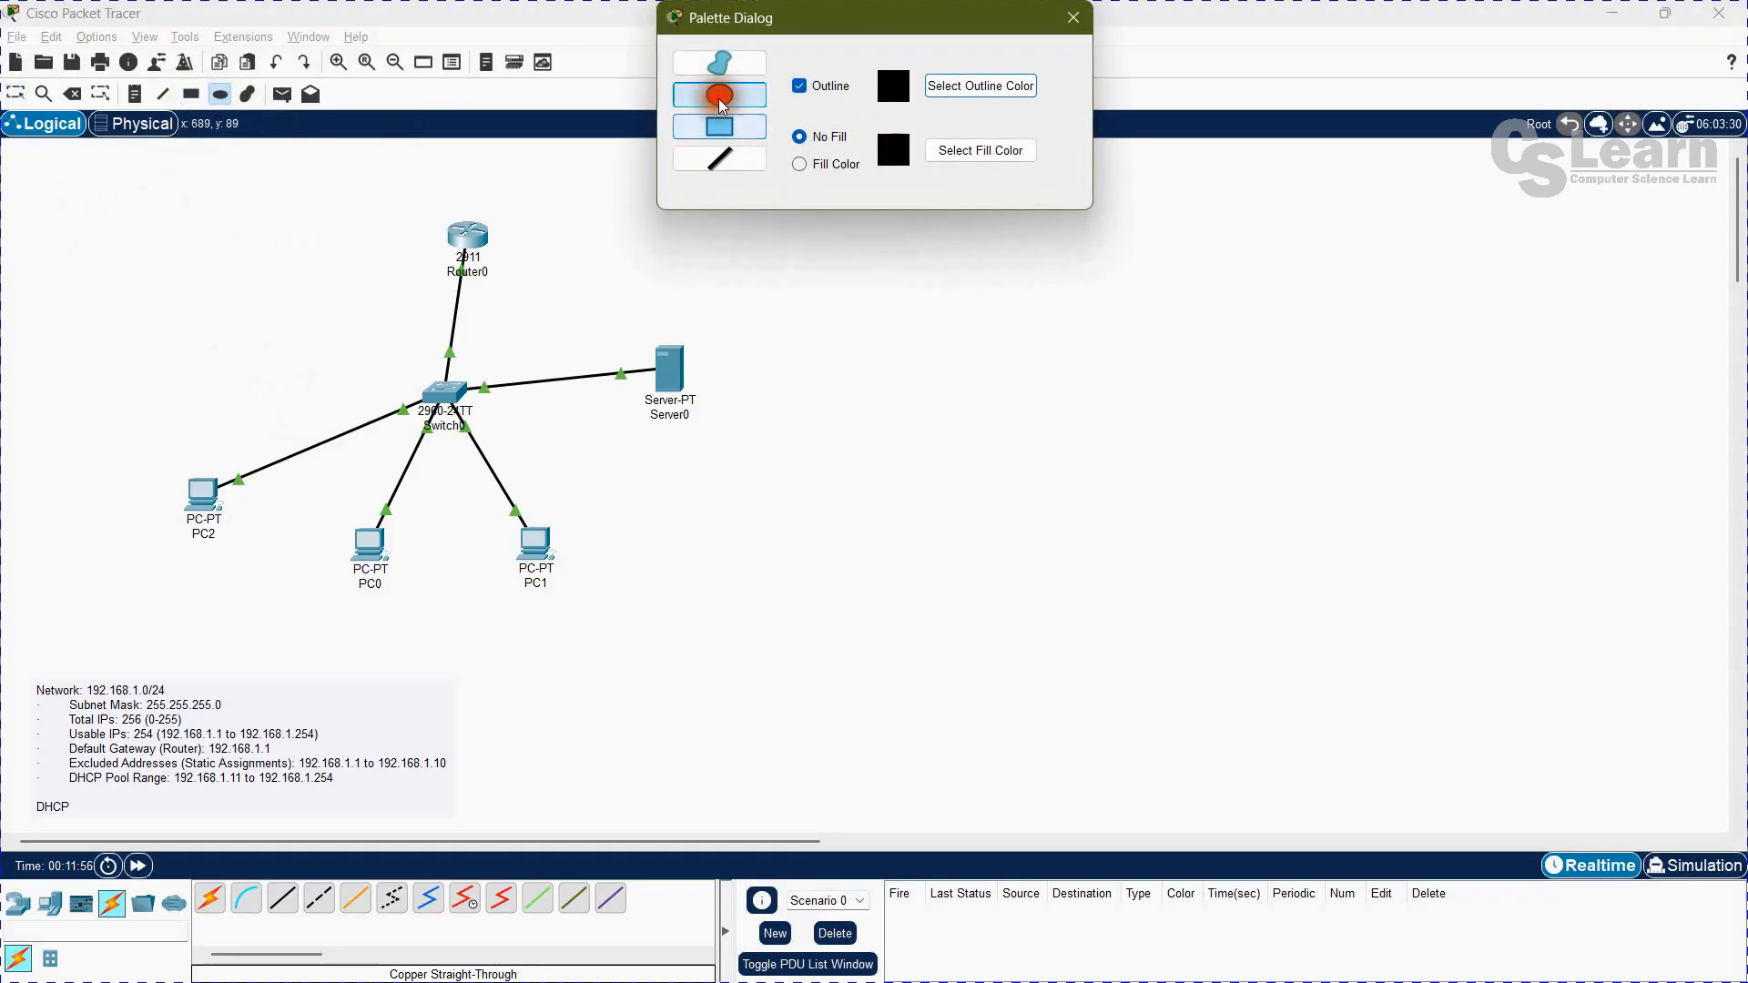
{"action": "left_click", "coordinate": [719, 127]}
{"action": "left_click_drag", "start_coordinate": [126, 225], "coordinate": [809, 635]}
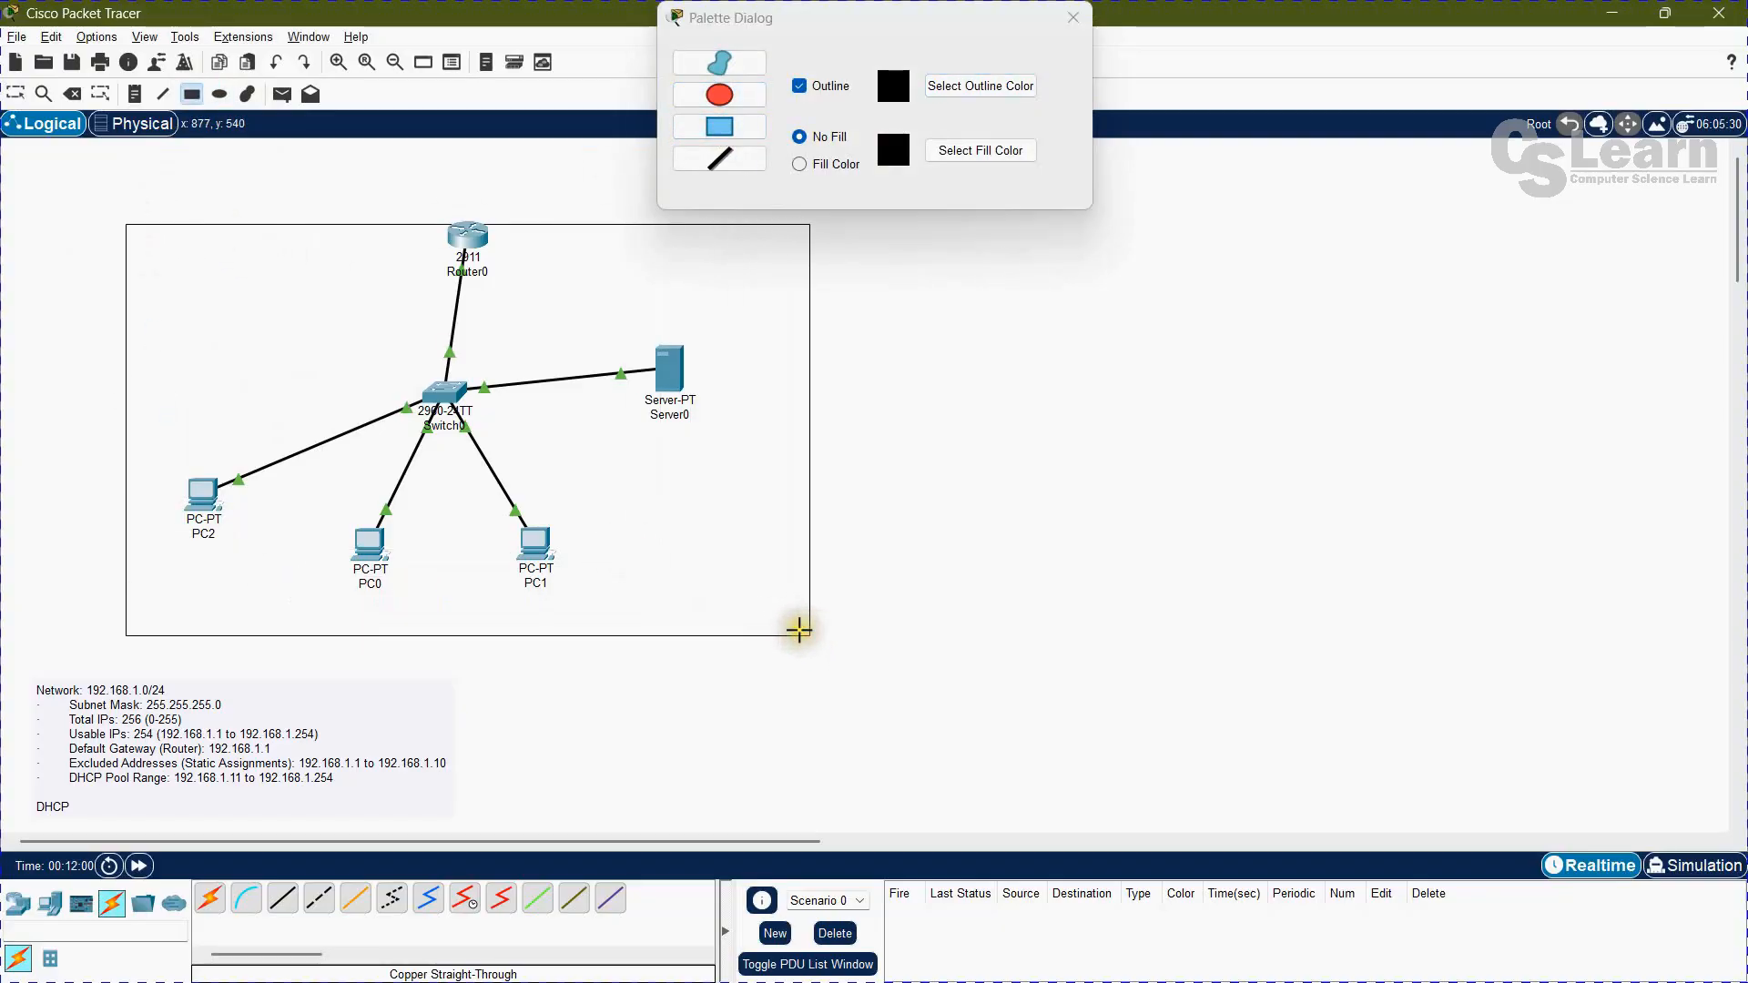
{"action": "left_click_drag", "start_coordinate": [106, 179], "coordinate": [760, 618]}
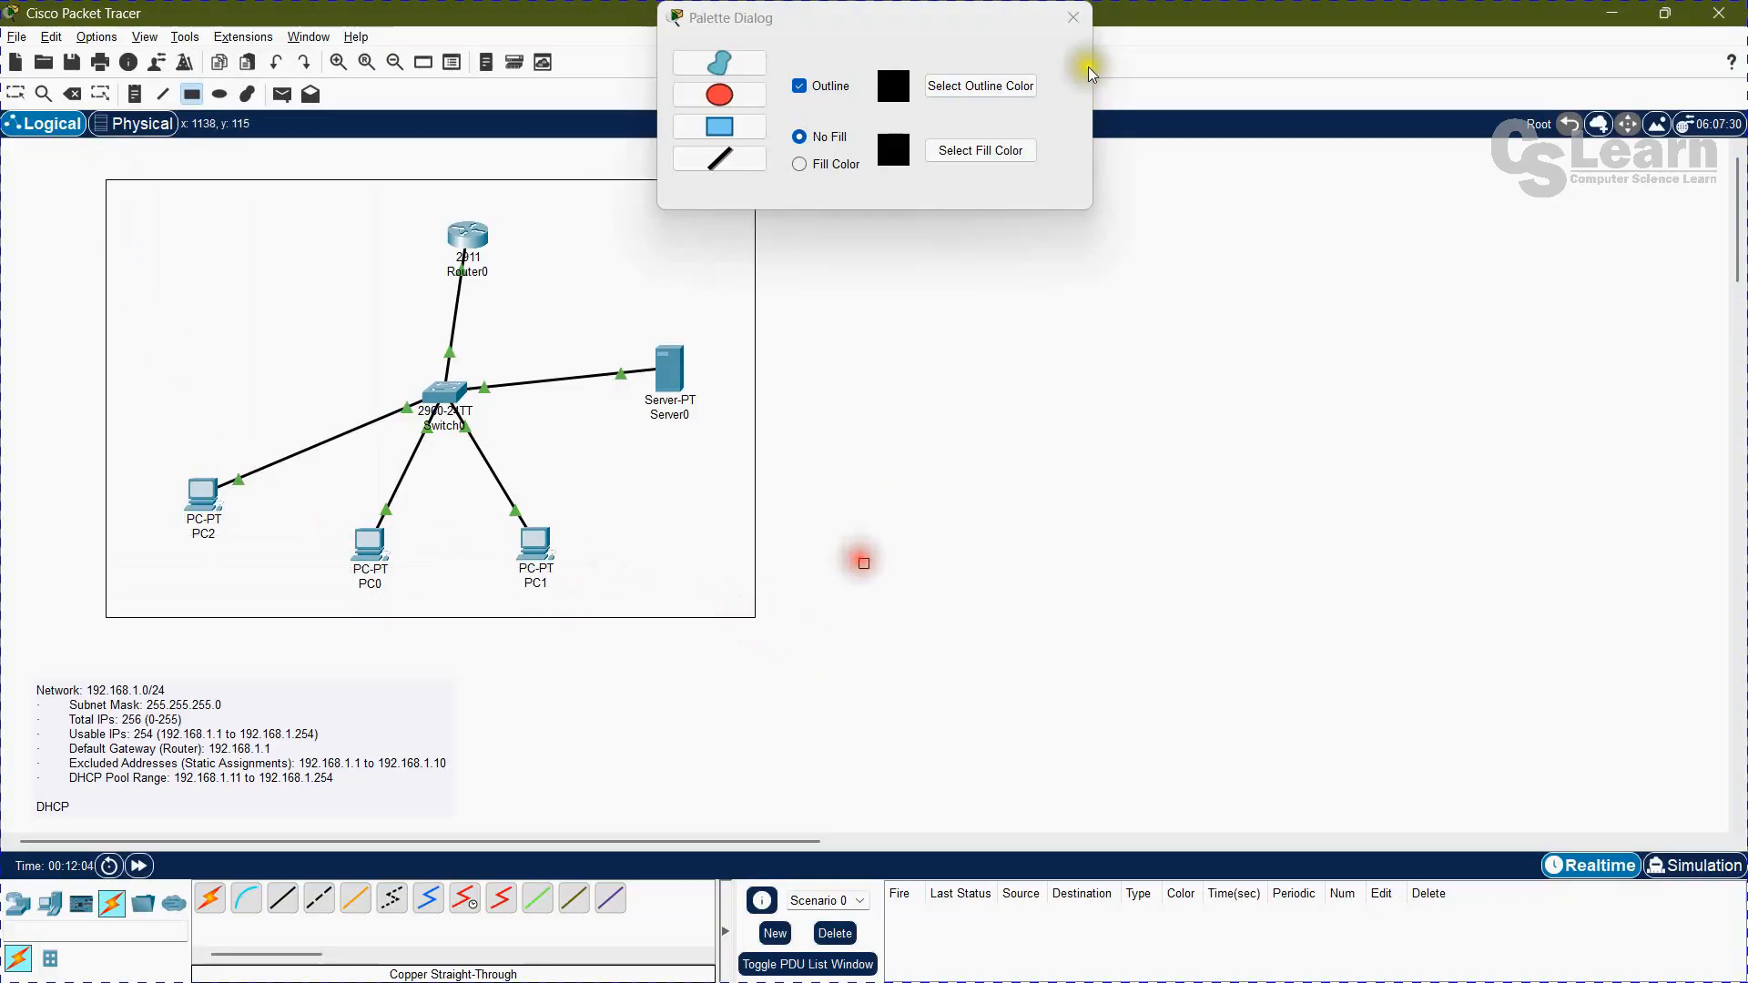
{"action": "left_click", "coordinate": [1074, 20]}
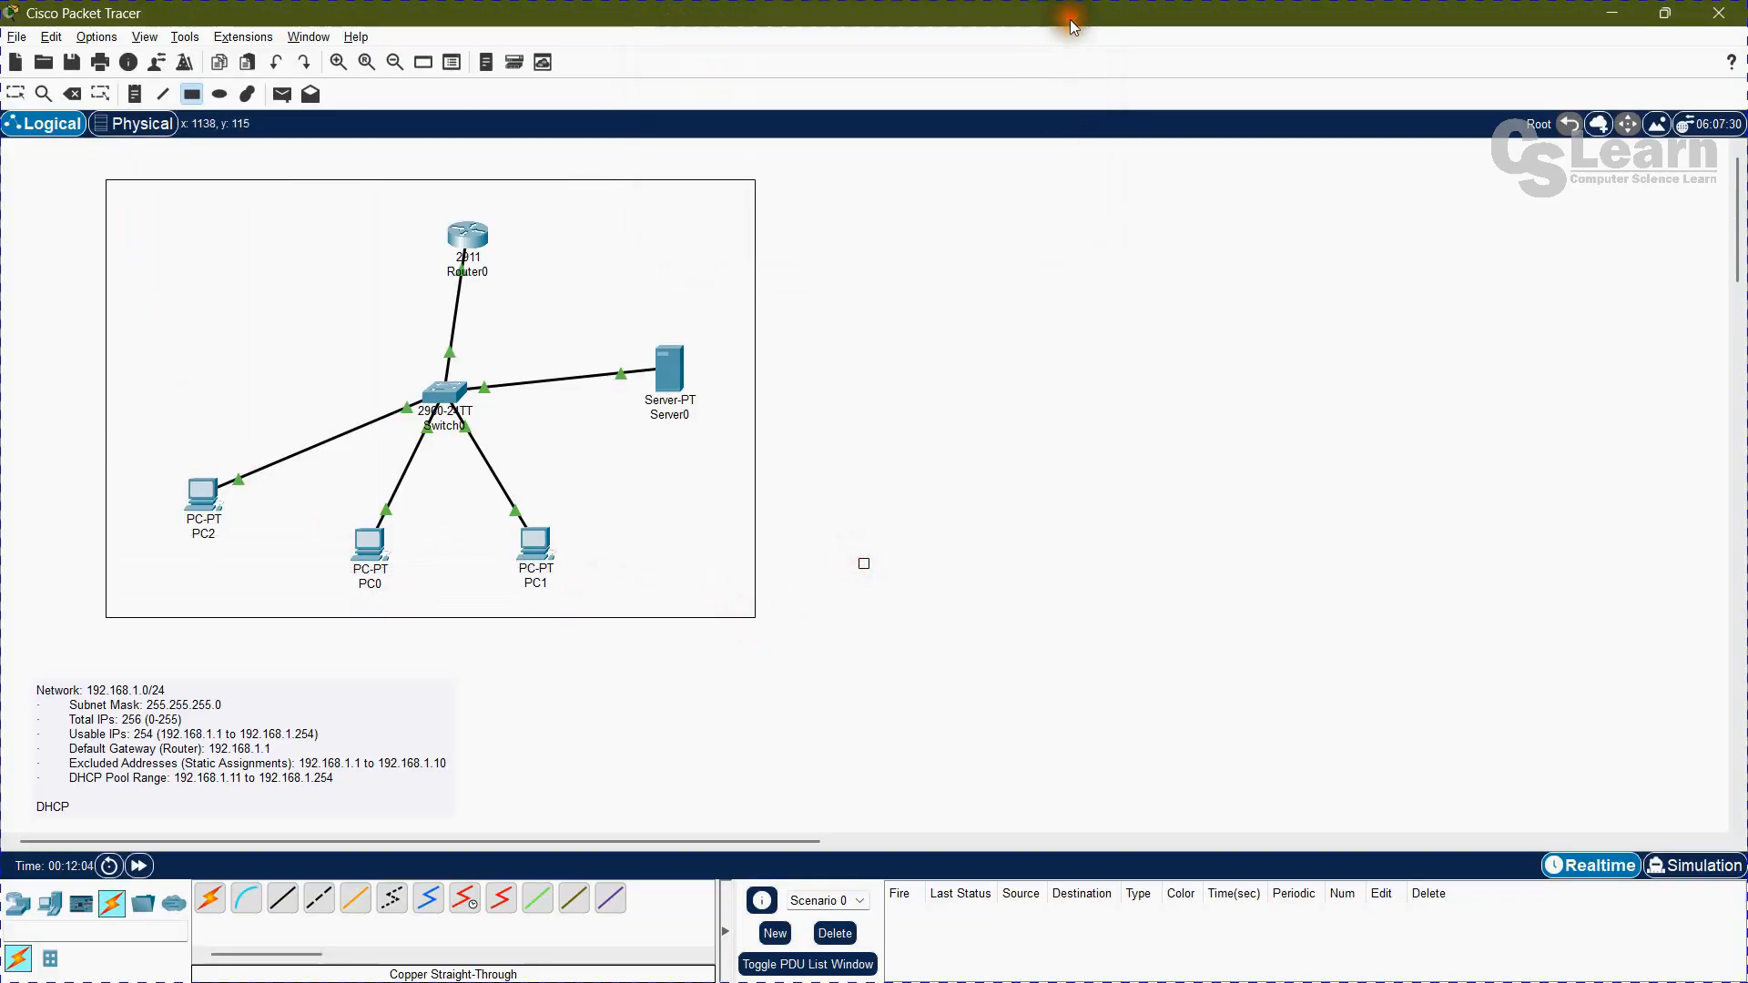
{"action": "left_click", "coordinate": [14, 94]}
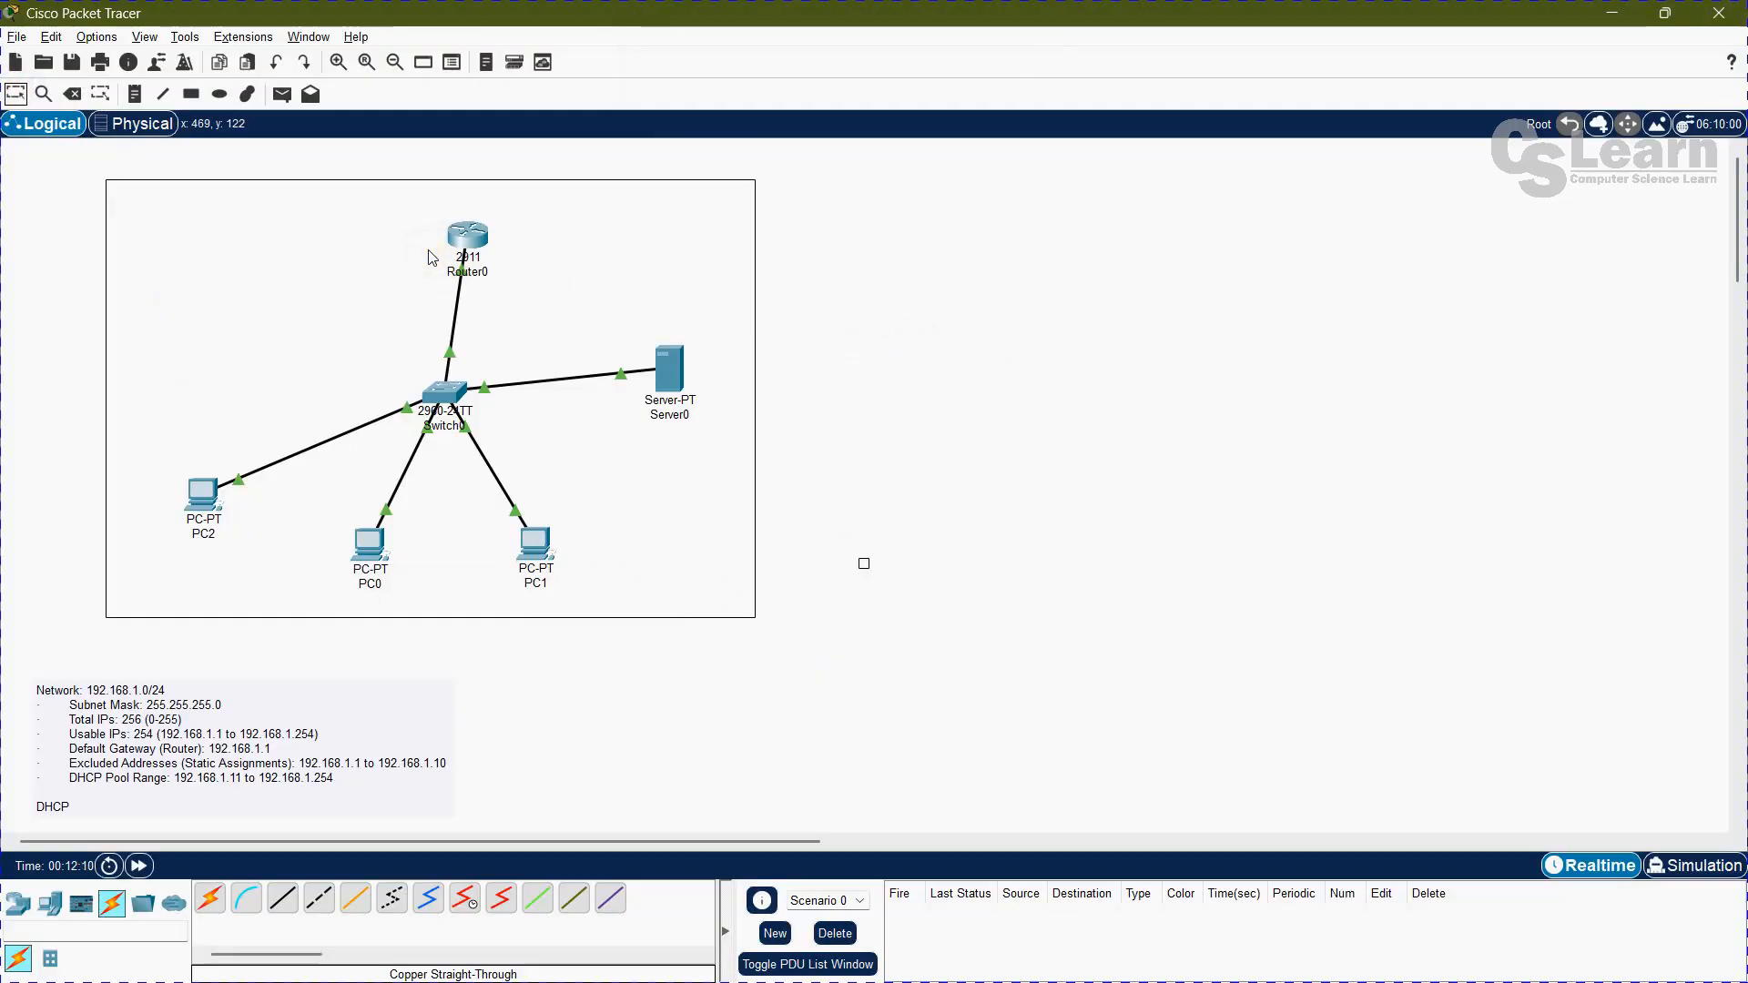
{"action": "left_click", "coordinate": [920, 441]}
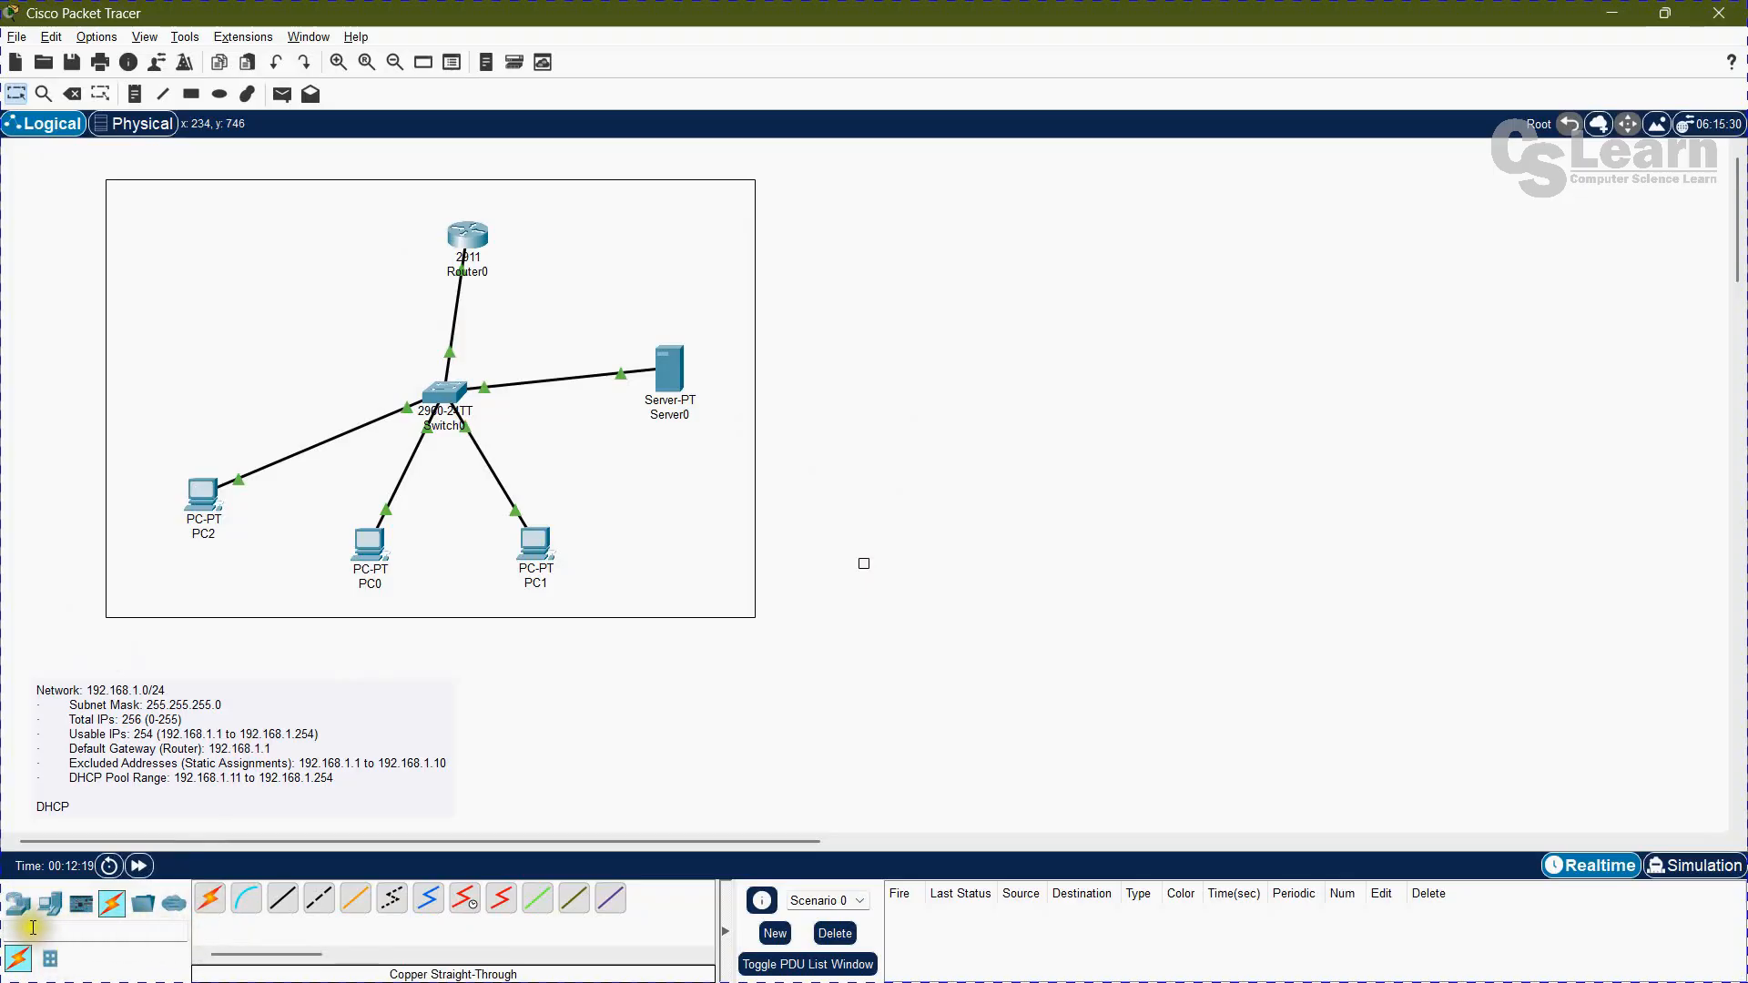
Step: Place a 2901 router in the empty area beside the framed network, with a 2960-24TT switch below it
{"action": "left_click", "coordinate": [17, 903]}
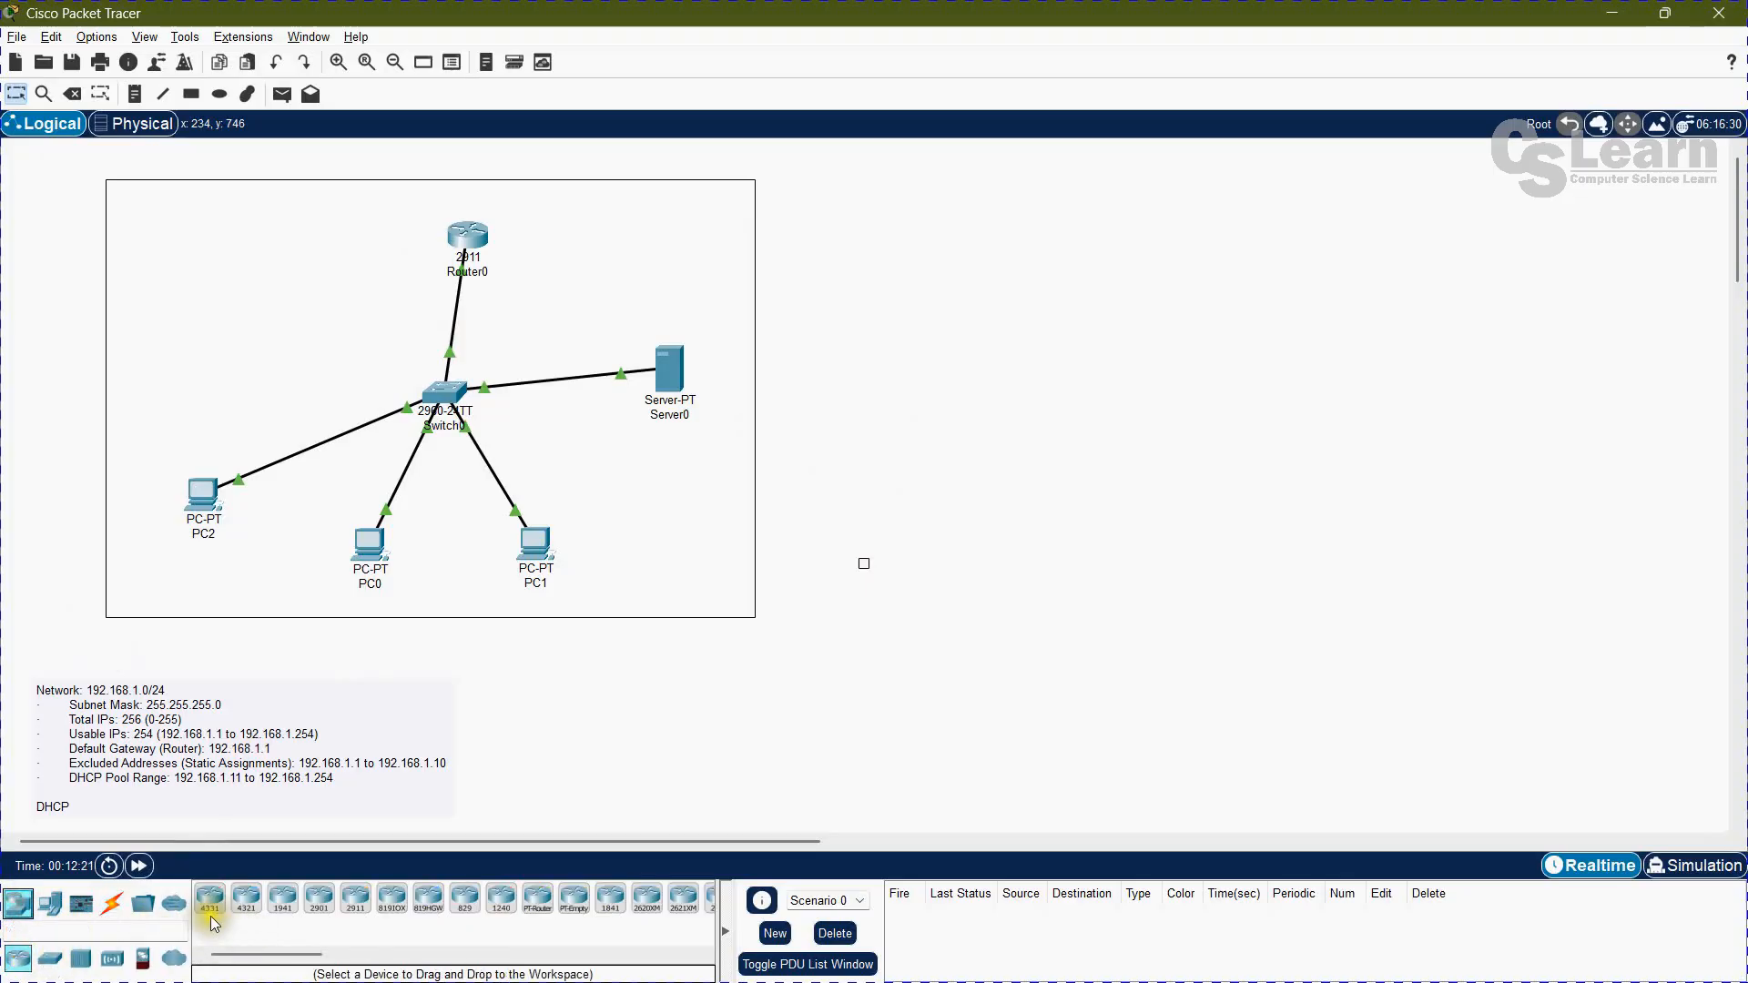
{"action": "left_click", "coordinate": [319, 899]}
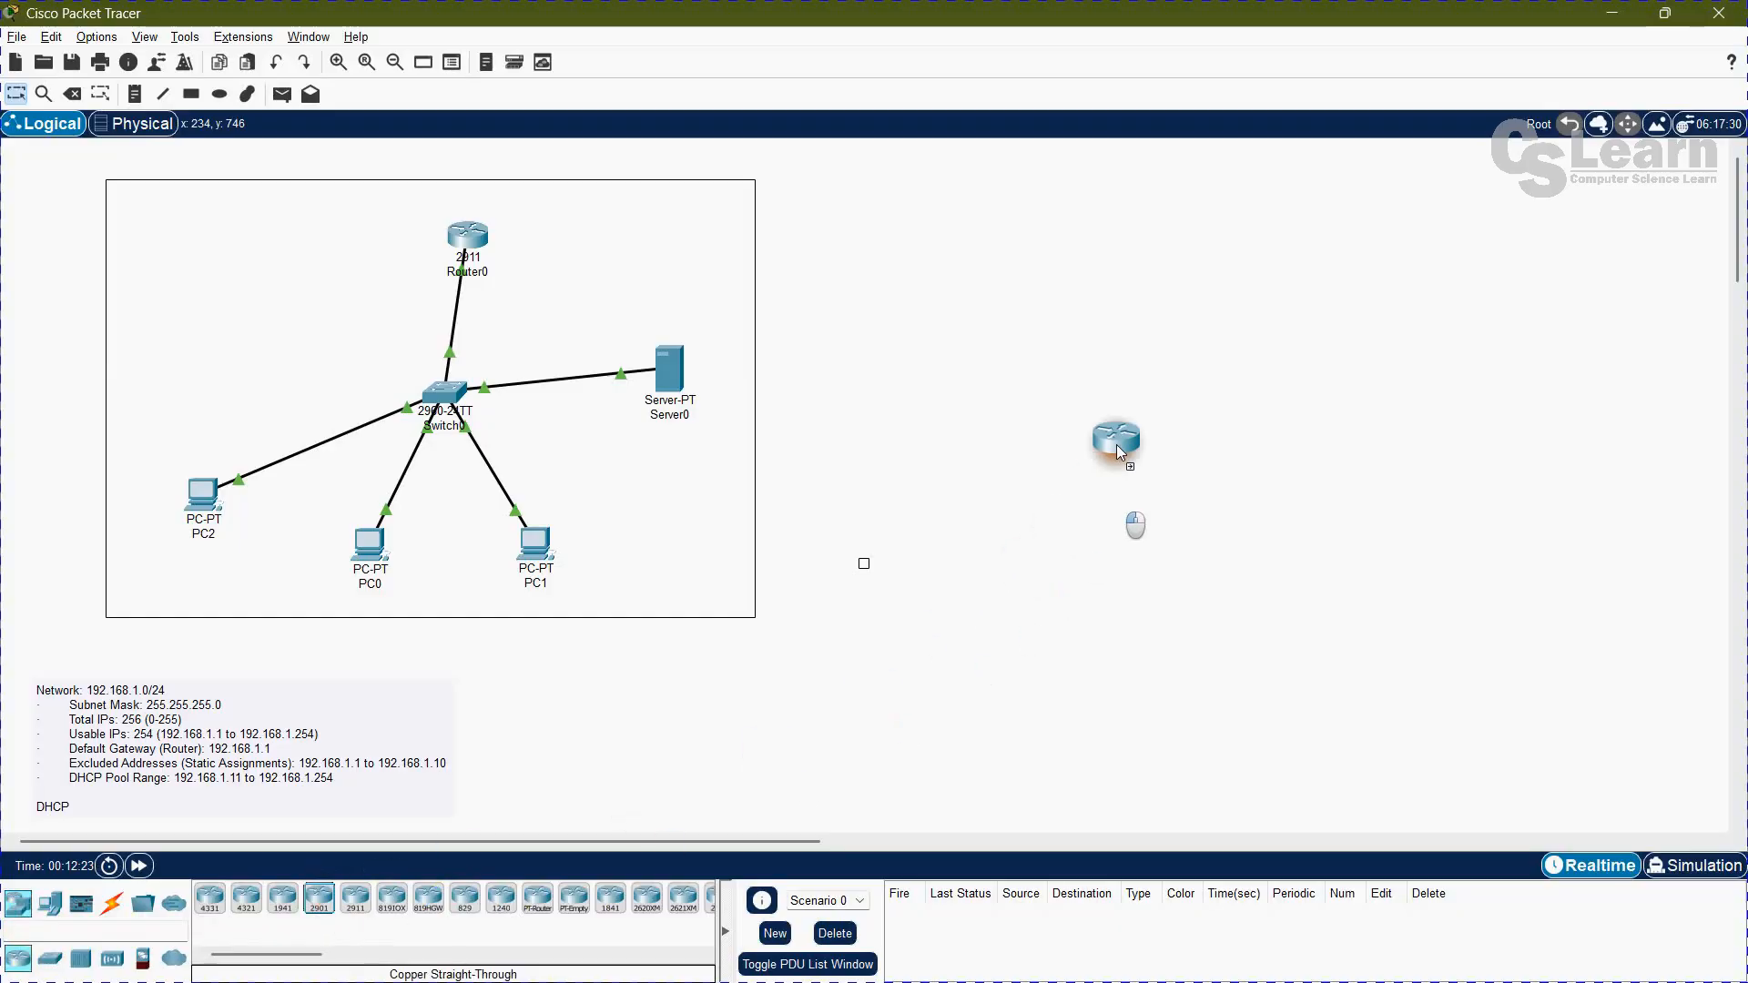
{"action": "left_click", "coordinate": [1144, 234]}
{"action": "left_click", "coordinate": [50, 958]}
{"action": "left_click", "coordinate": [1125, 386]}
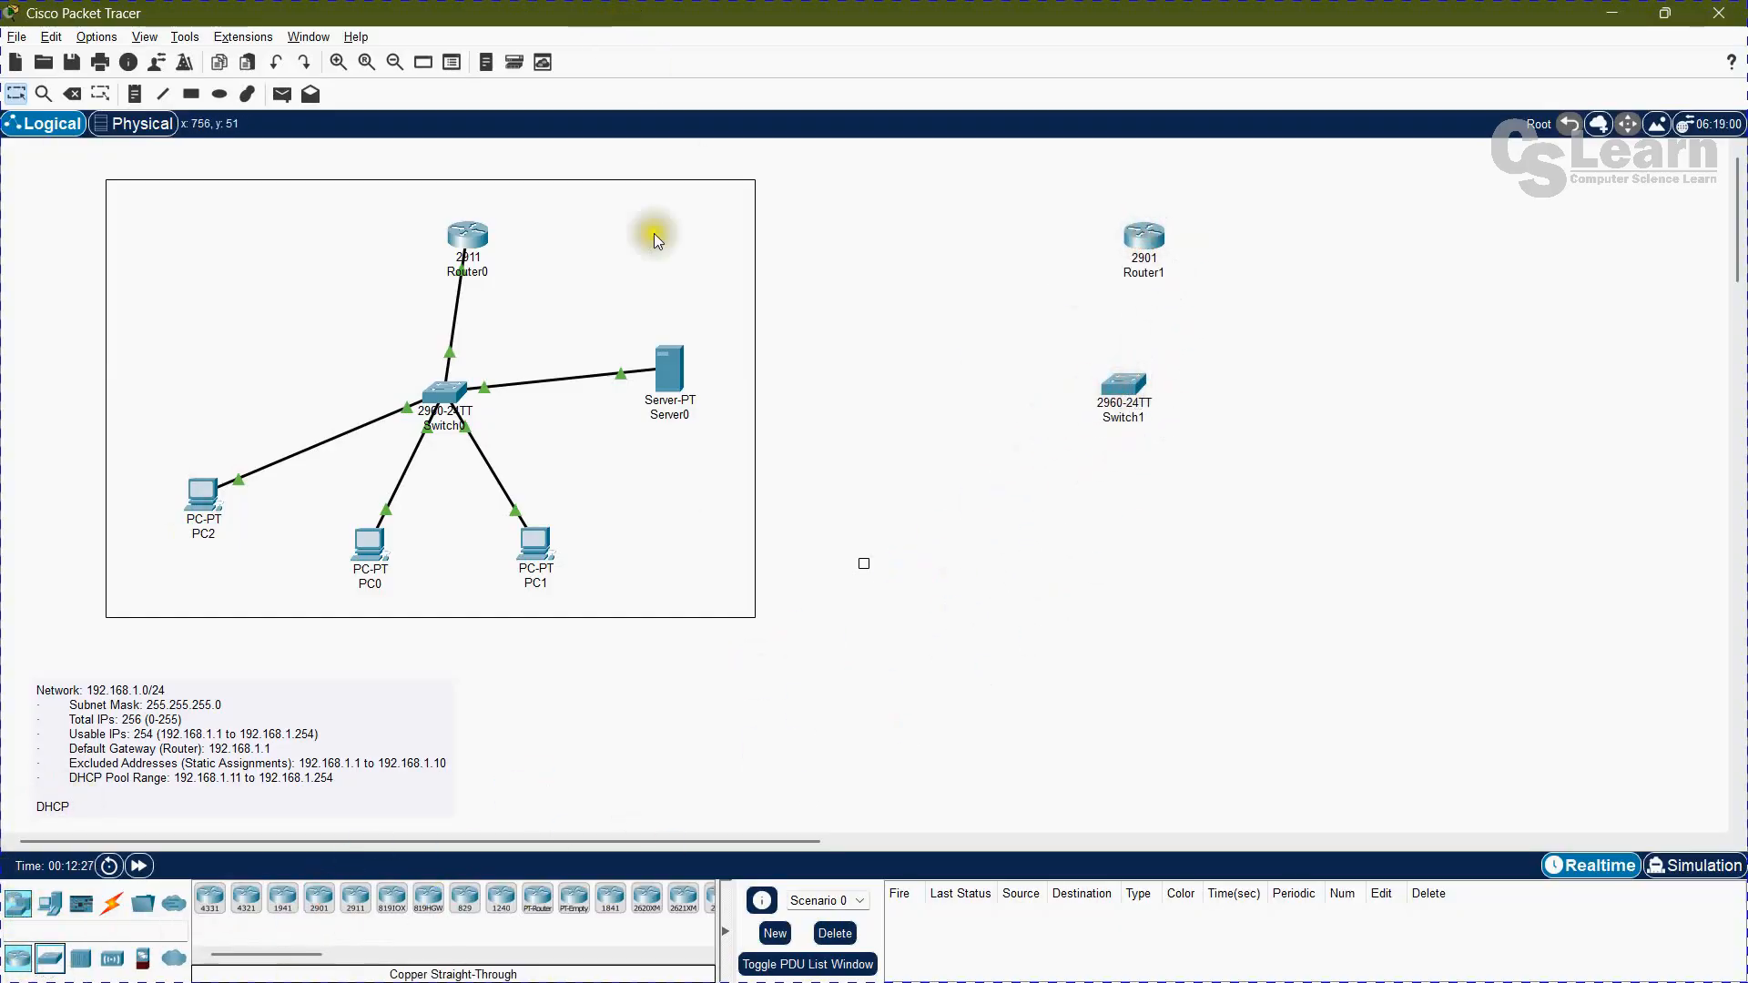
Step: Delete the stray small square outside the network frame and return to selection mode
{"action": "left_click", "coordinate": [867, 563]}
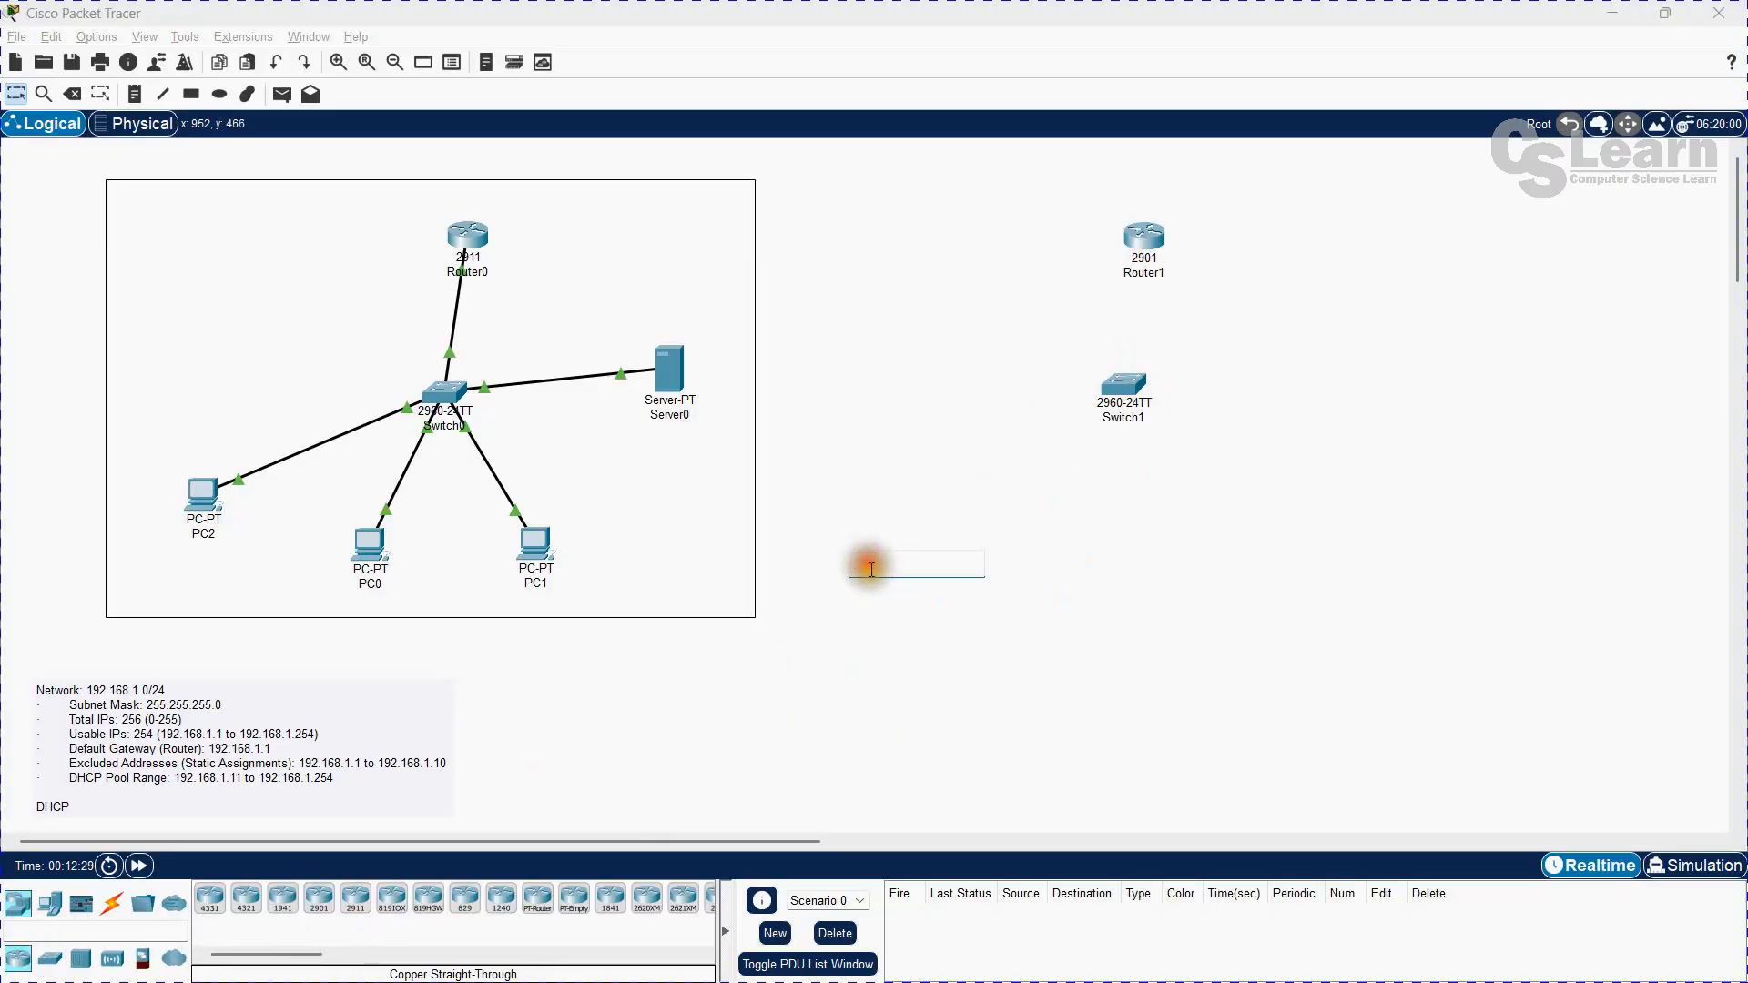
{"action": "left_click", "coordinate": [907, 570]}
{"action": "left_click", "coordinate": [985, 626]}
{"action": "key", "text": "Delete"}
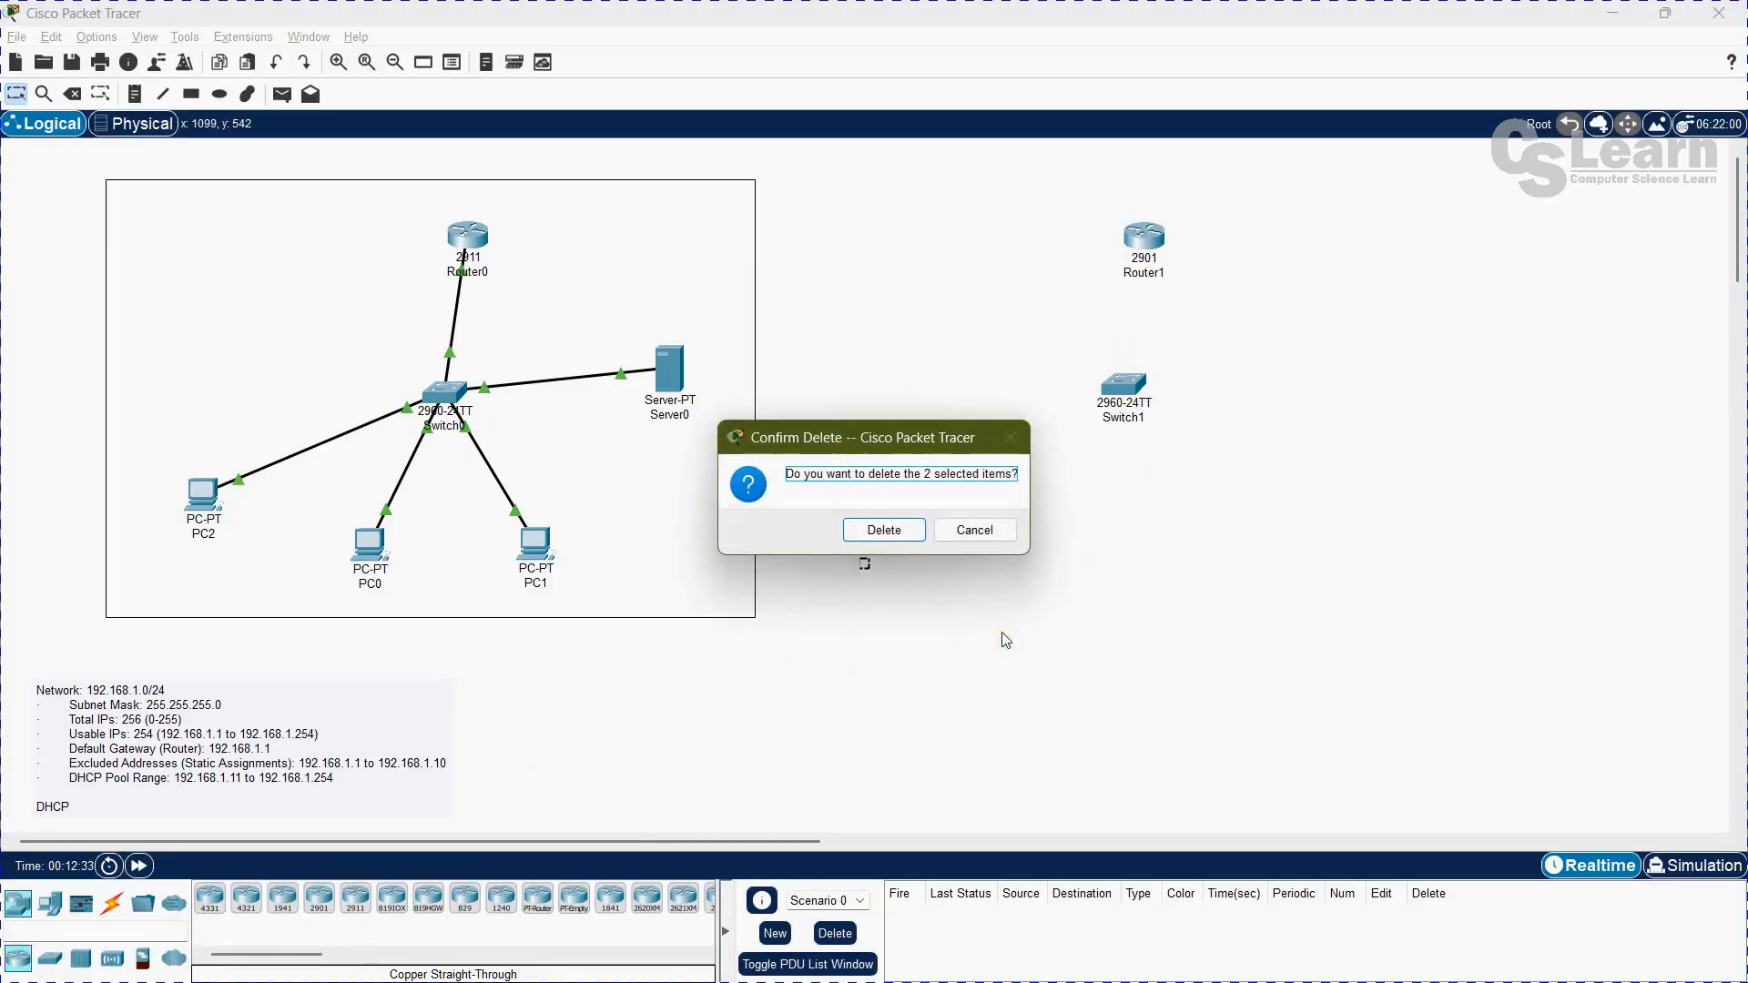
{"action": "key", "text": "Return"}
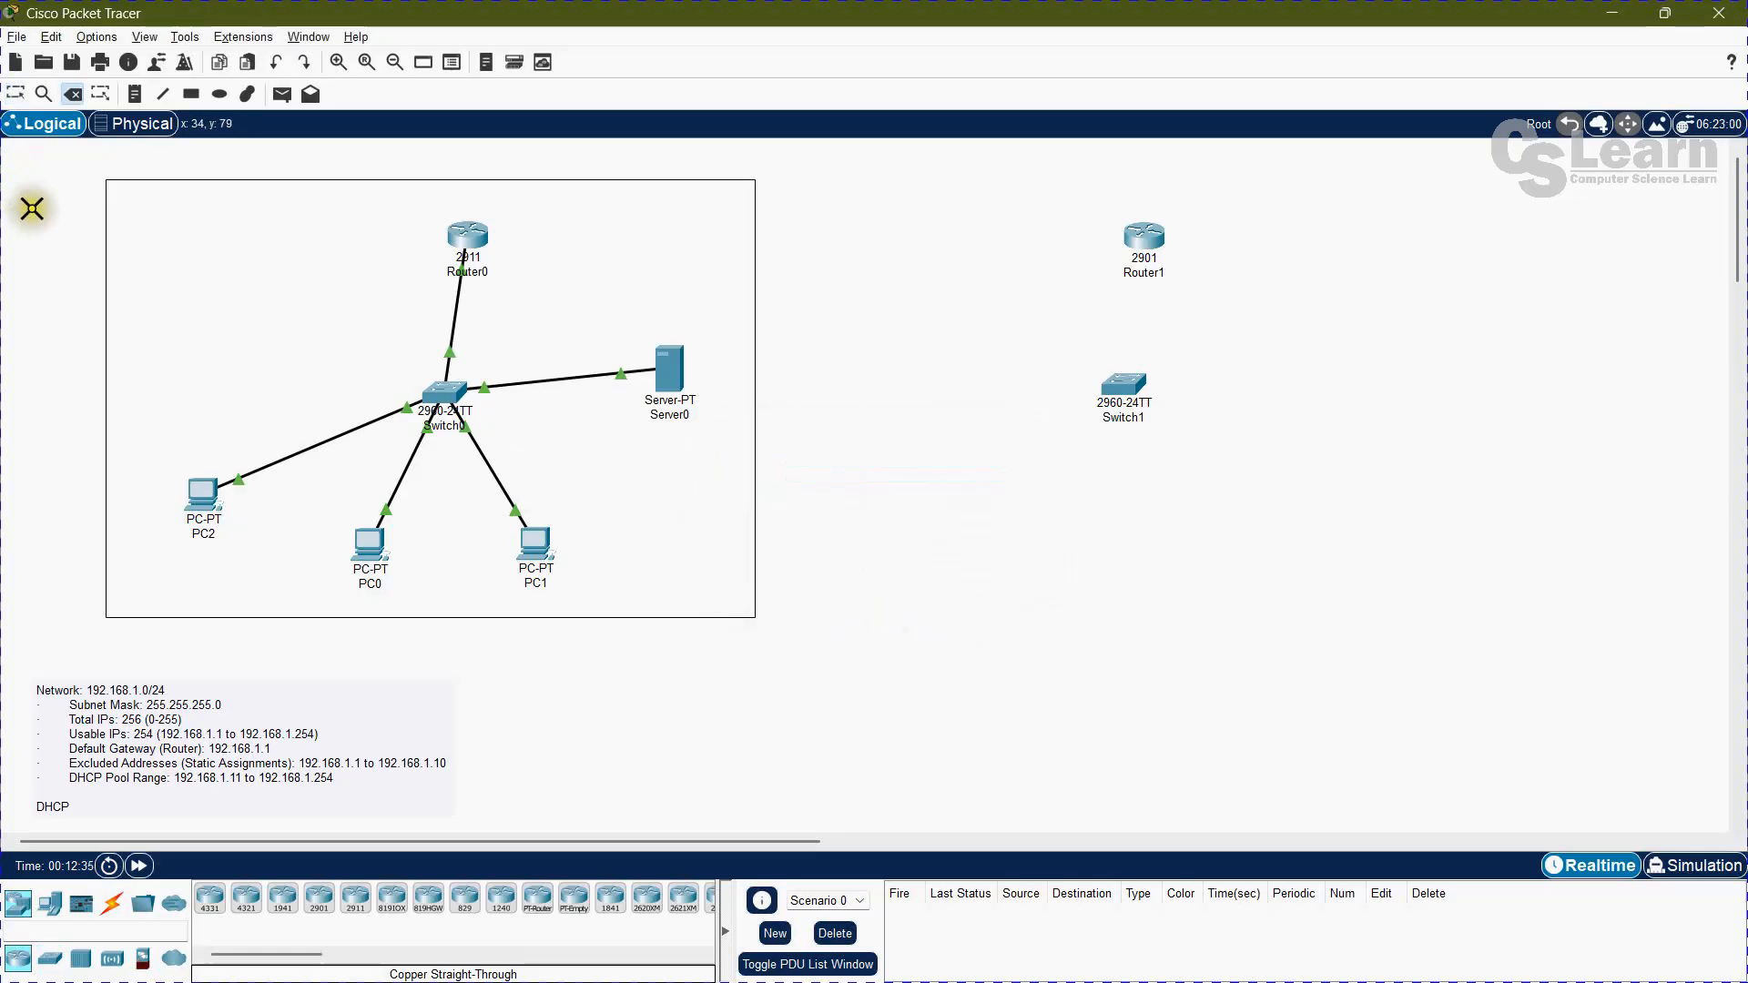
{"action": "left_click", "coordinate": [15, 94]}
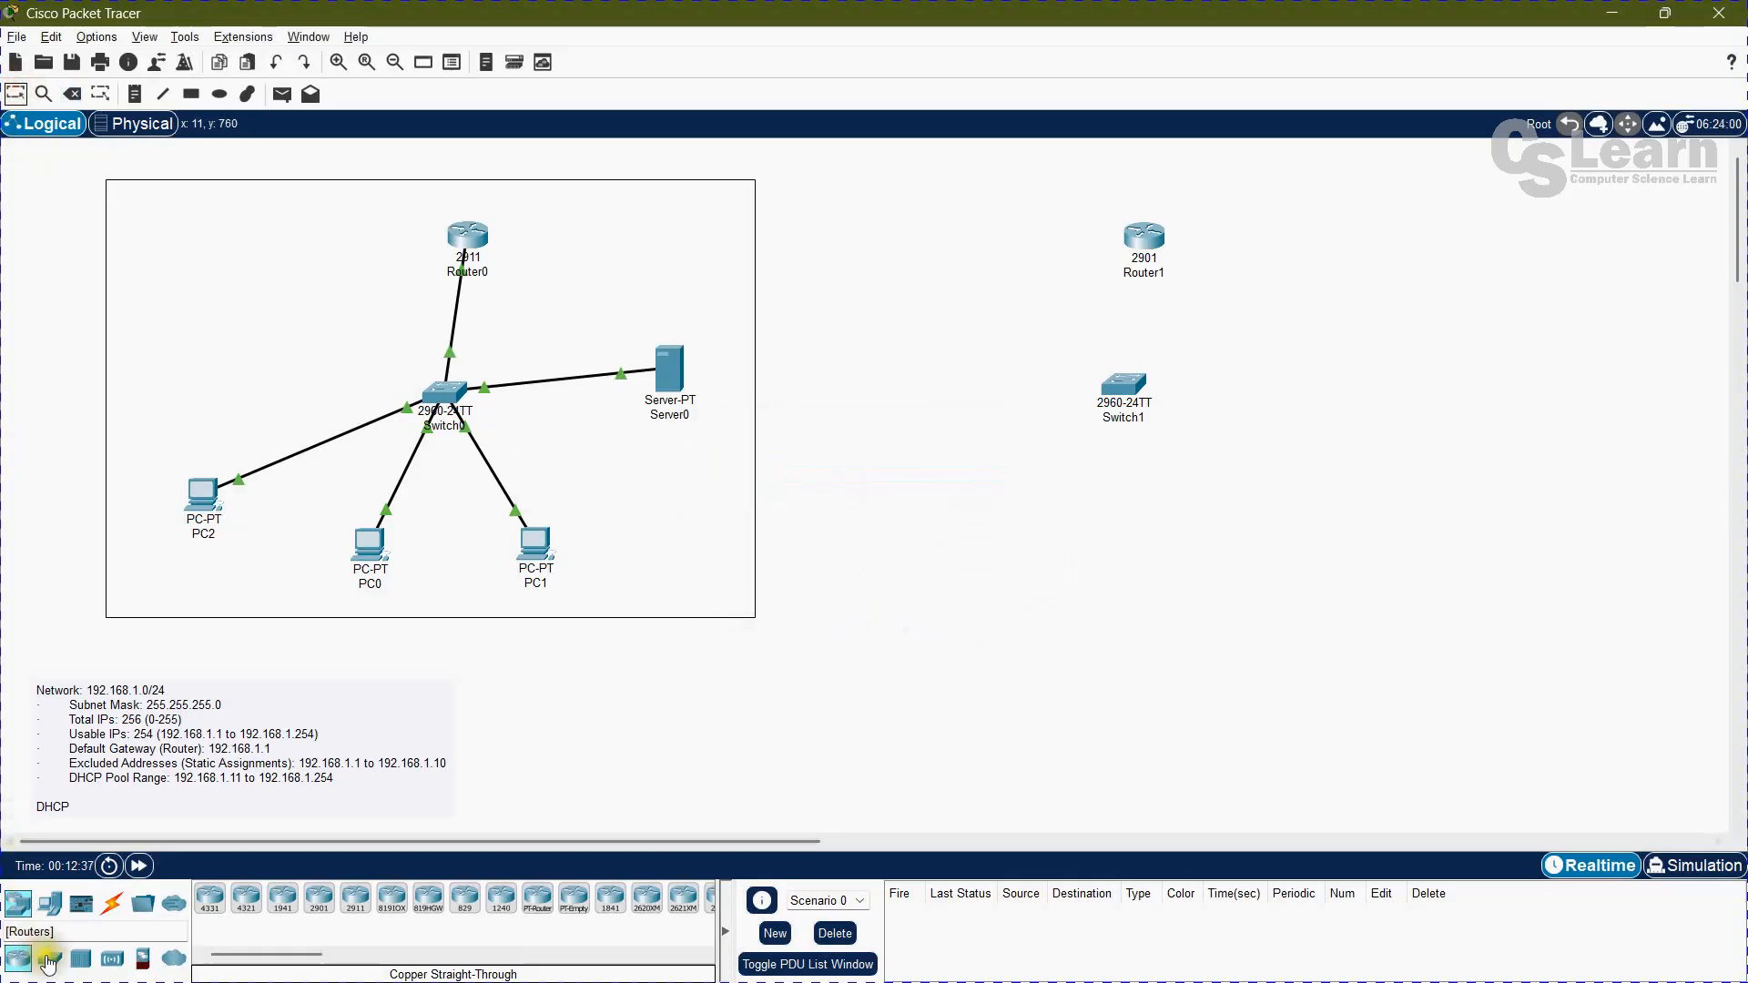
Step: Add two PCs below Switch1 and a server beside the switch
{"action": "left_click", "coordinate": [56, 906]}
{"action": "left_click", "coordinate": [210, 899]}
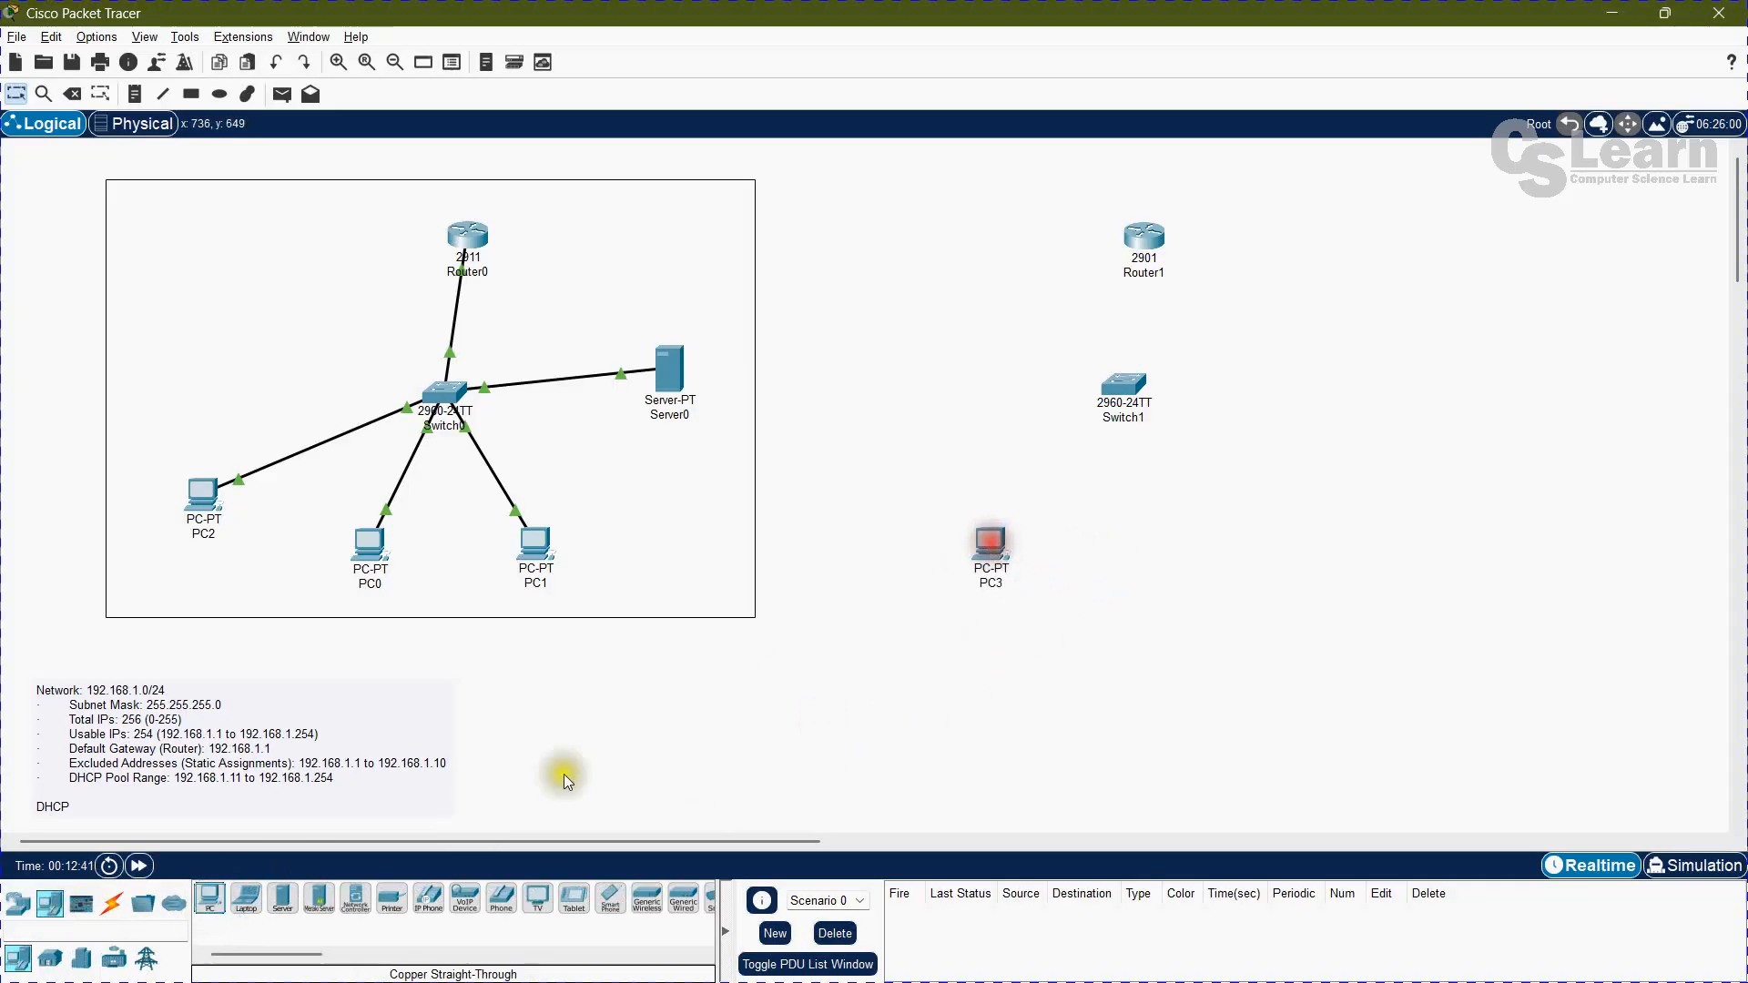
{"action": "left_click_drag", "start_coordinate": [215, 898], "coordinate": [1103, 614]}
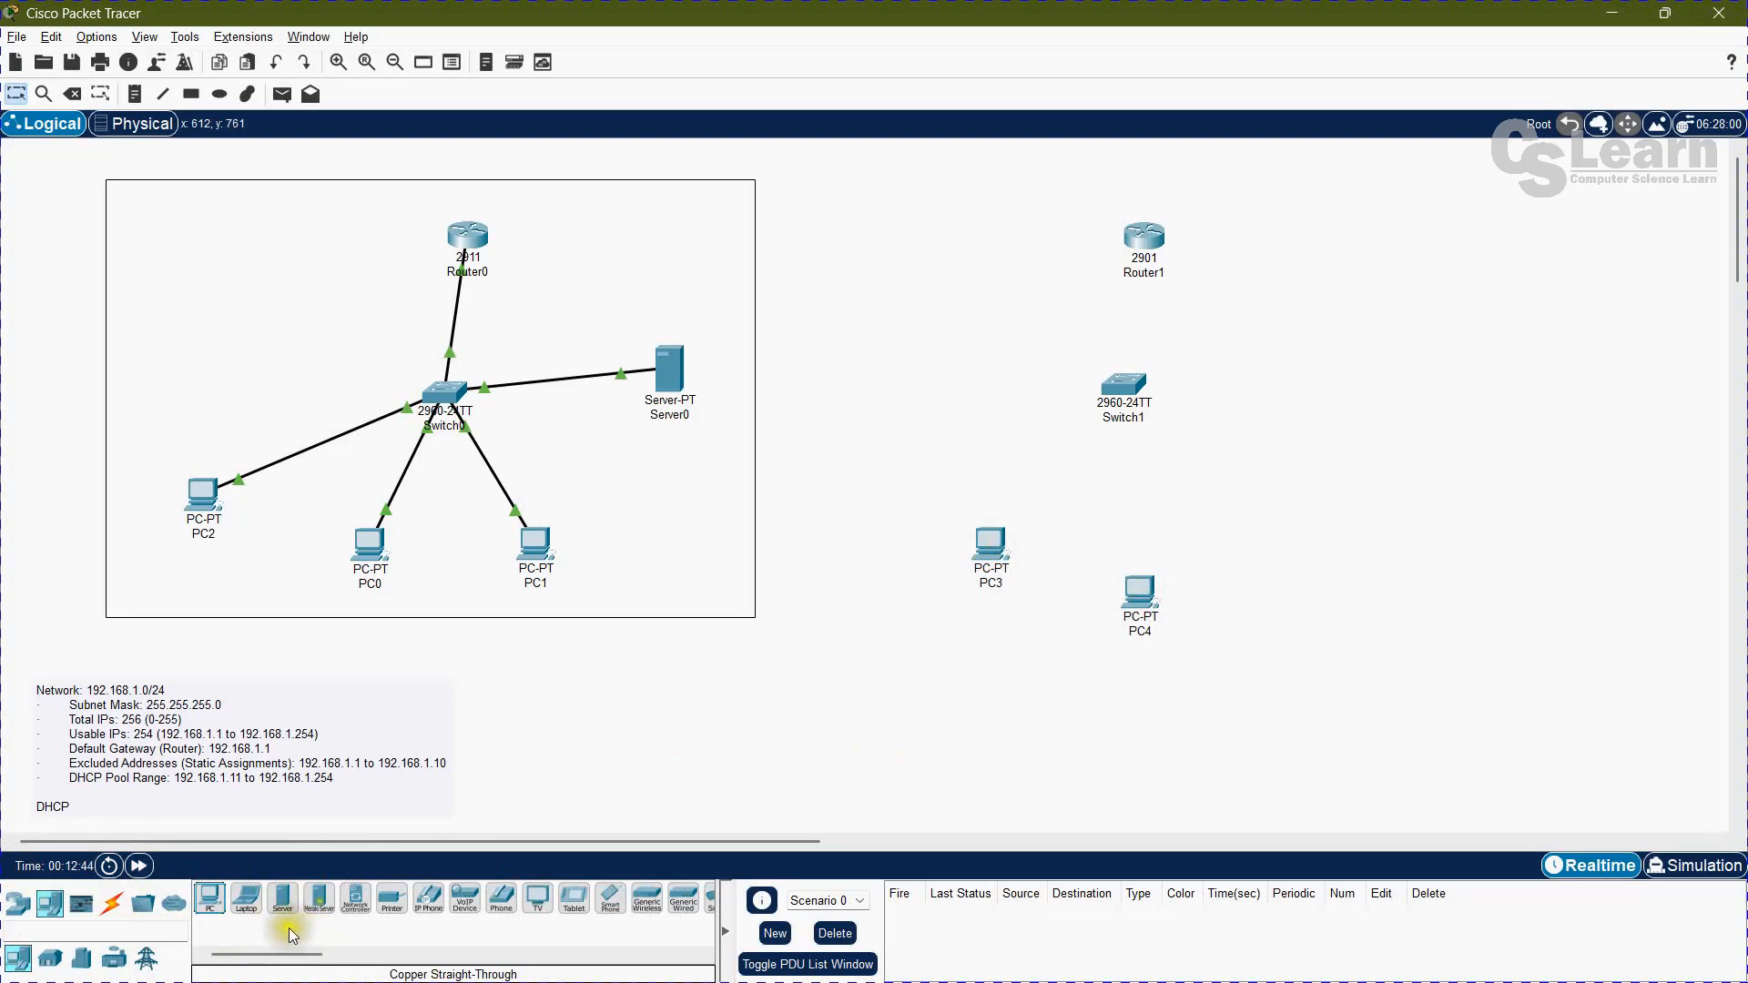
{"action": "left_click_drag", "start_coordinate": [300, 922], "coordinate": [1349, 404]}
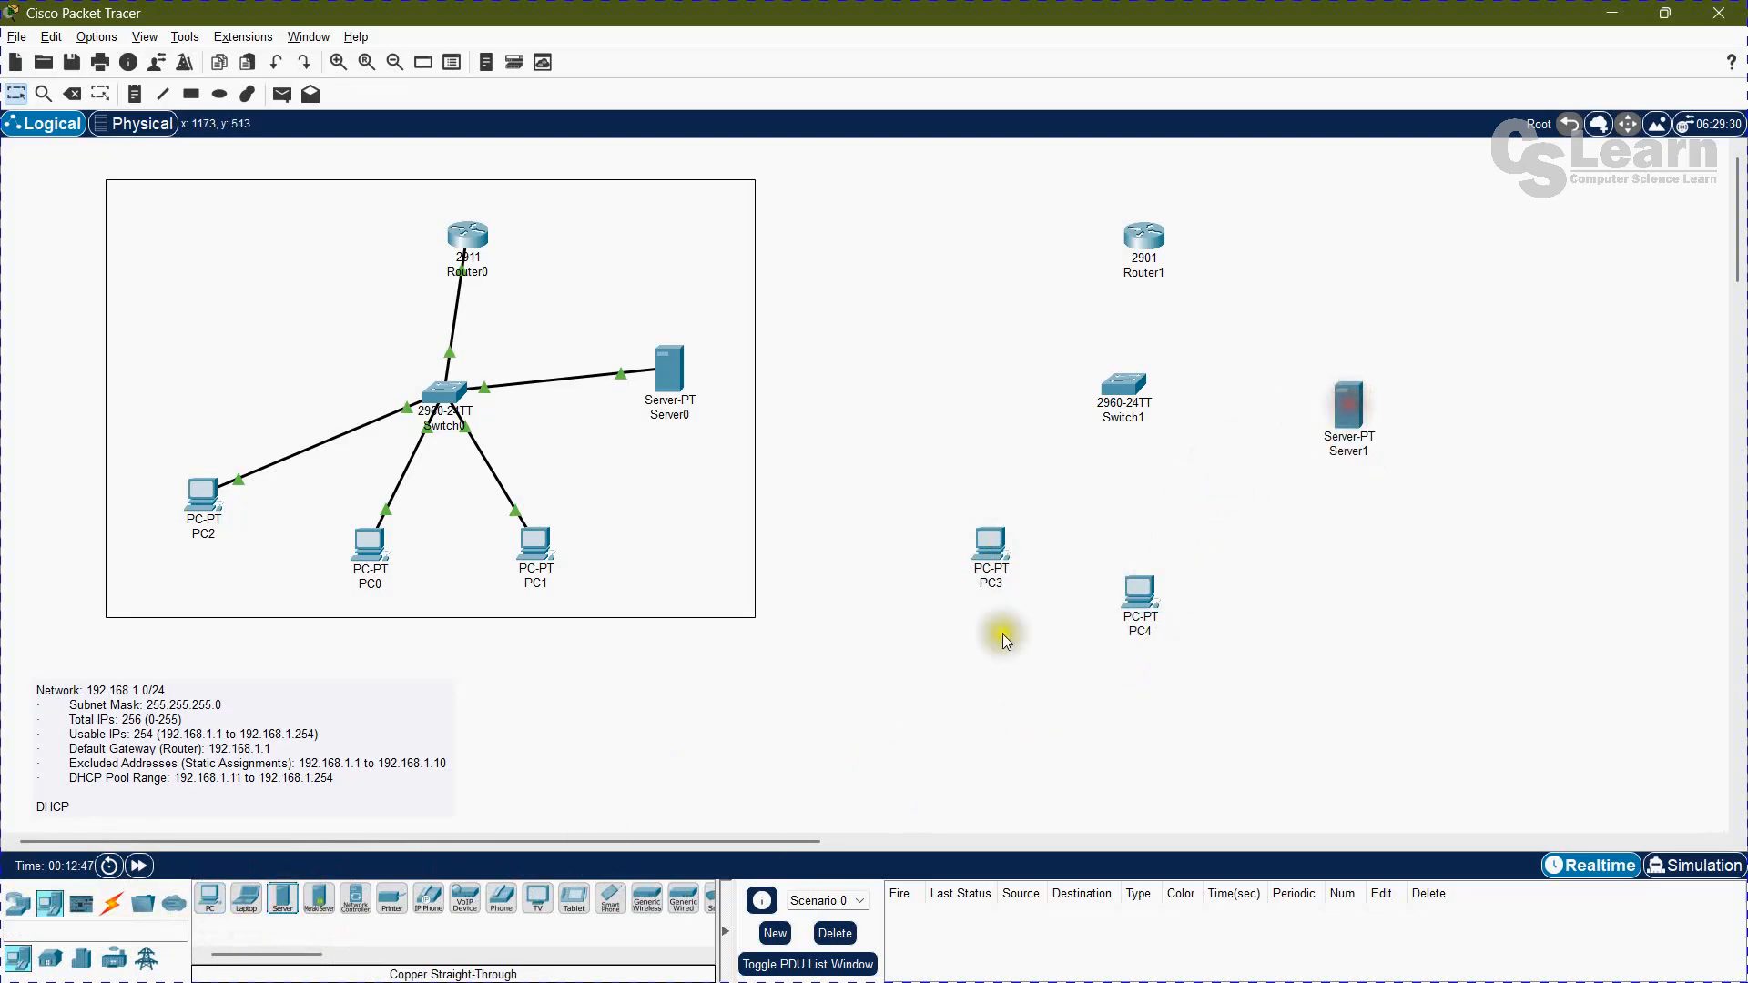
Step: Connect Router1 to Switch1's FastEthernet0/1 port with a copper straight-through cable
{"action": "left_click", "coordinate": [112, 903]}
{"action": "left_click", "coordinate": [282, 898]}
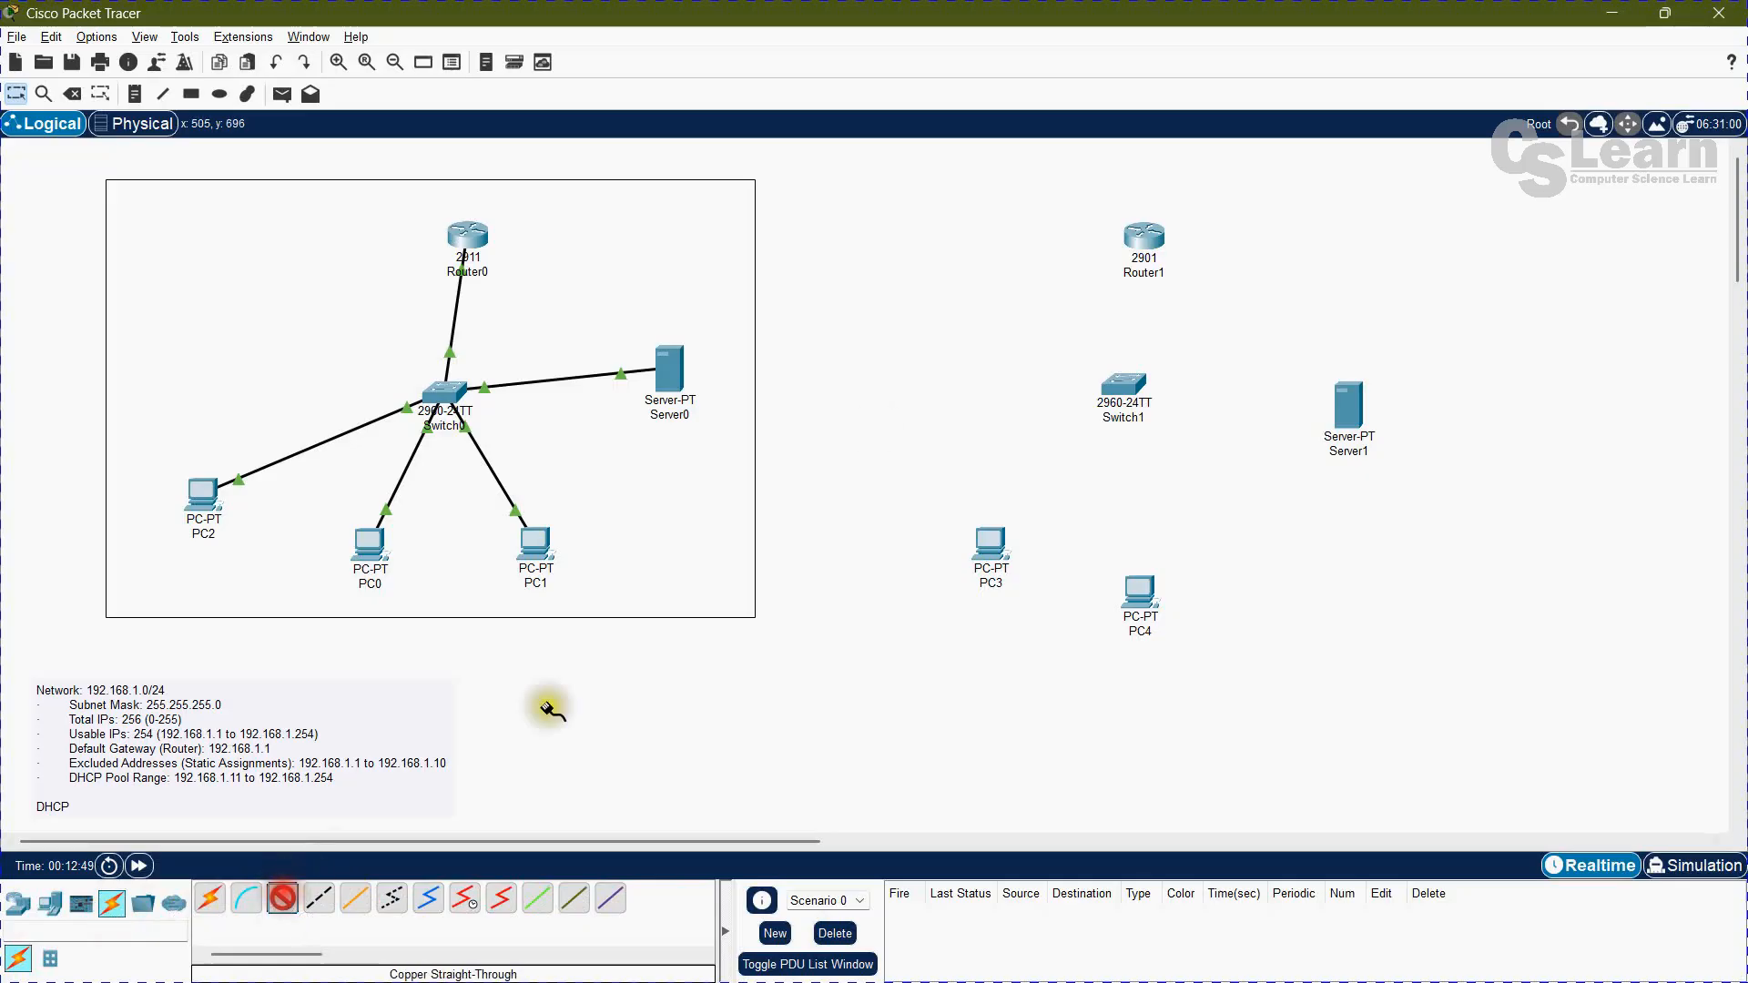
{"action": "left_click", "coordinate": [1149, 241]}
{"action": "left_click", "coordinate": [1193, 300]}
{"action": "left_click", "coordinate": [1124, 384]}
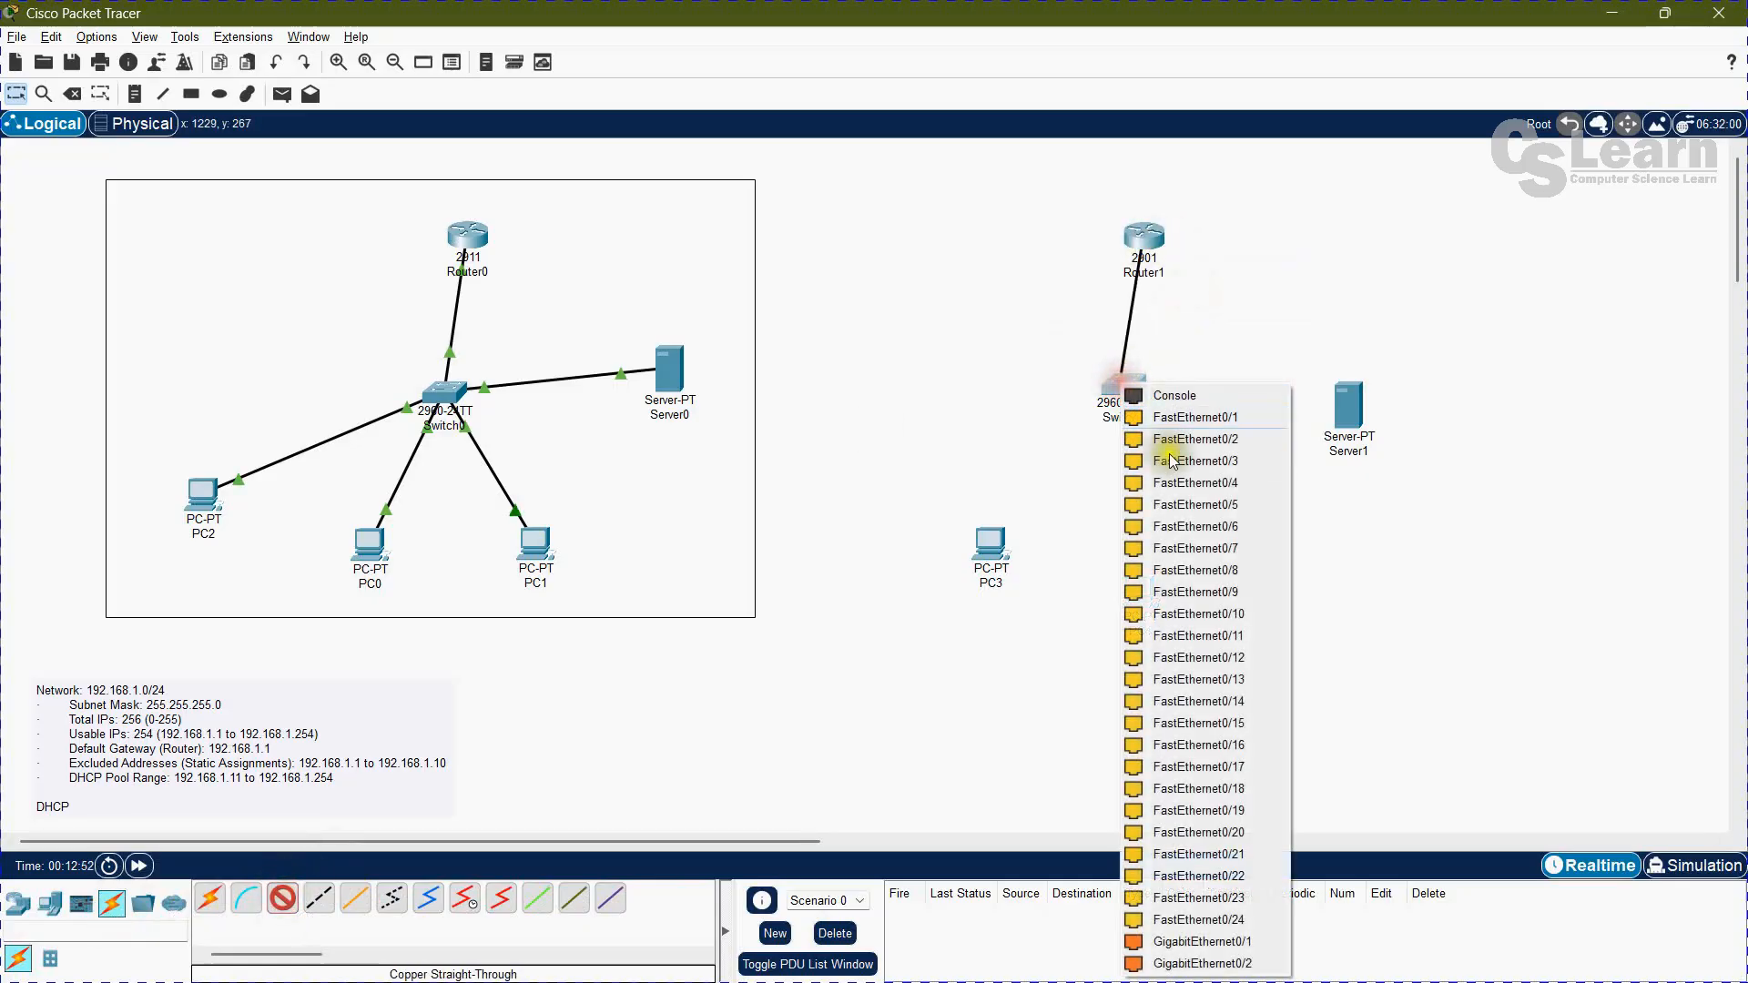
{"action": "left_click", "coordinate": [1171, 418]}
Step: Cable Switch1's FastEthernet0/2 port to PC3's FastEthernet0 with copper straight-through
{"action": "left_click", "coordinate": [282, 898]}
{"action": "left_click", "coordinate": [1104, 411]}
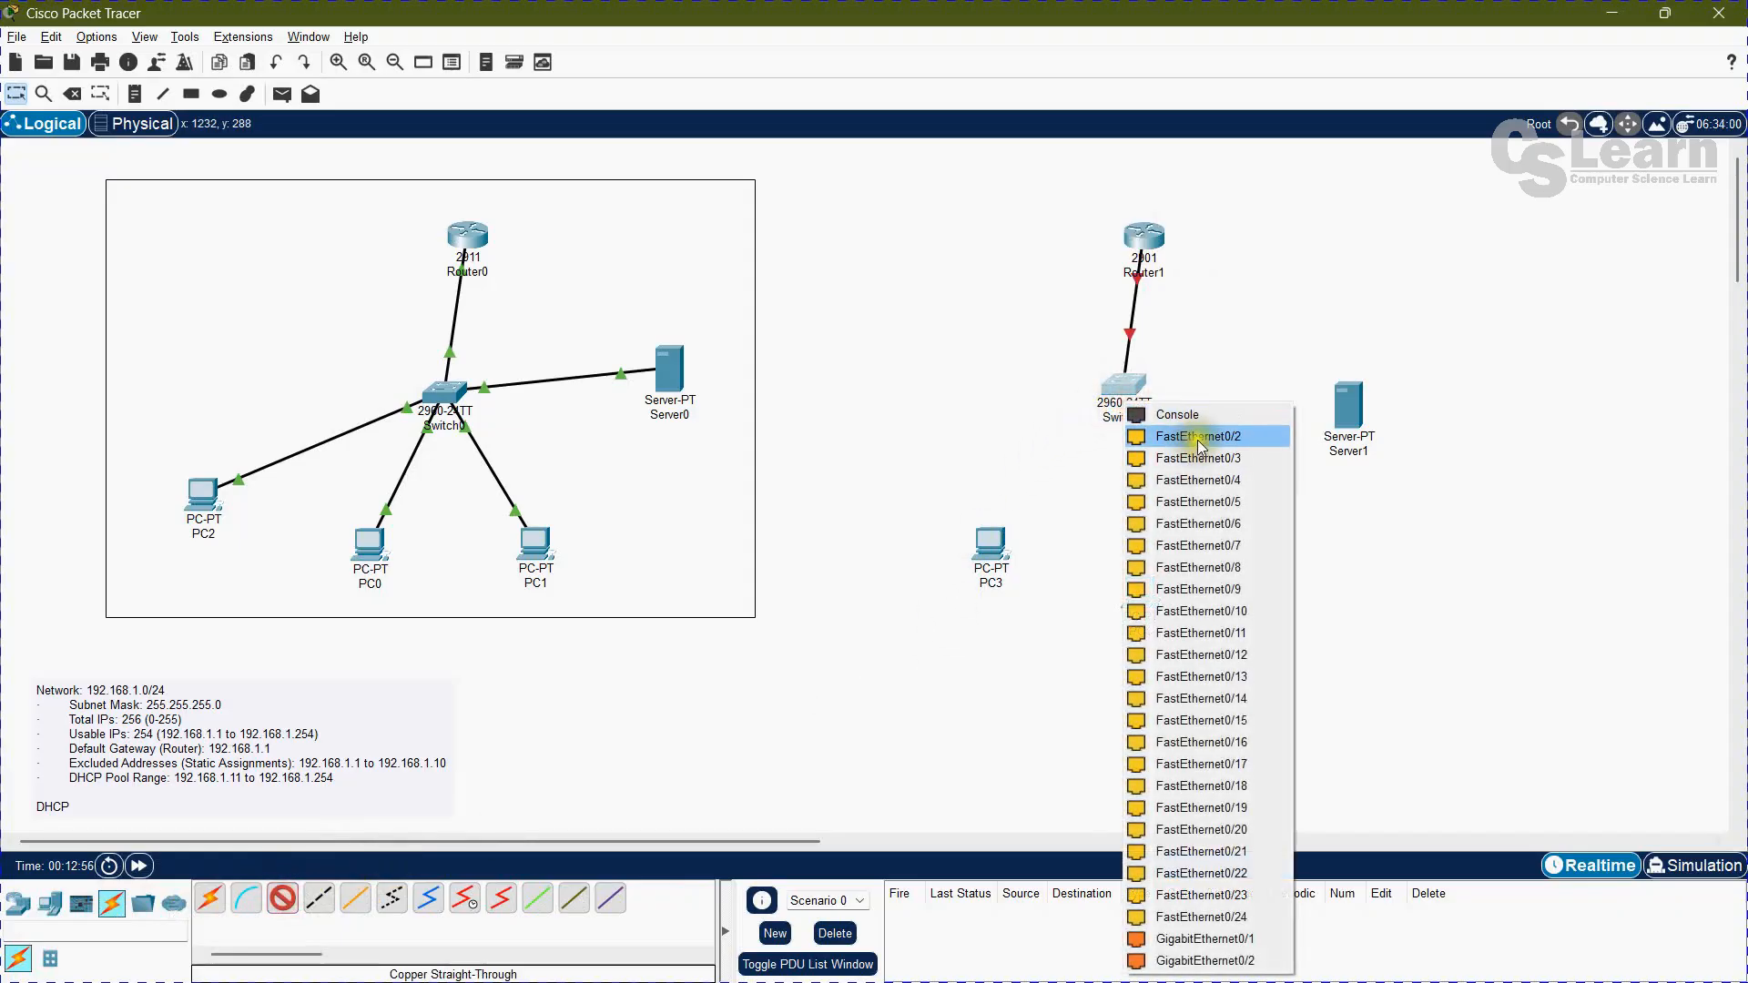
{"action": "left_click", "coordinate": [1172, 424]}
{"action": "left_click", "coordinate": [981, 543]}
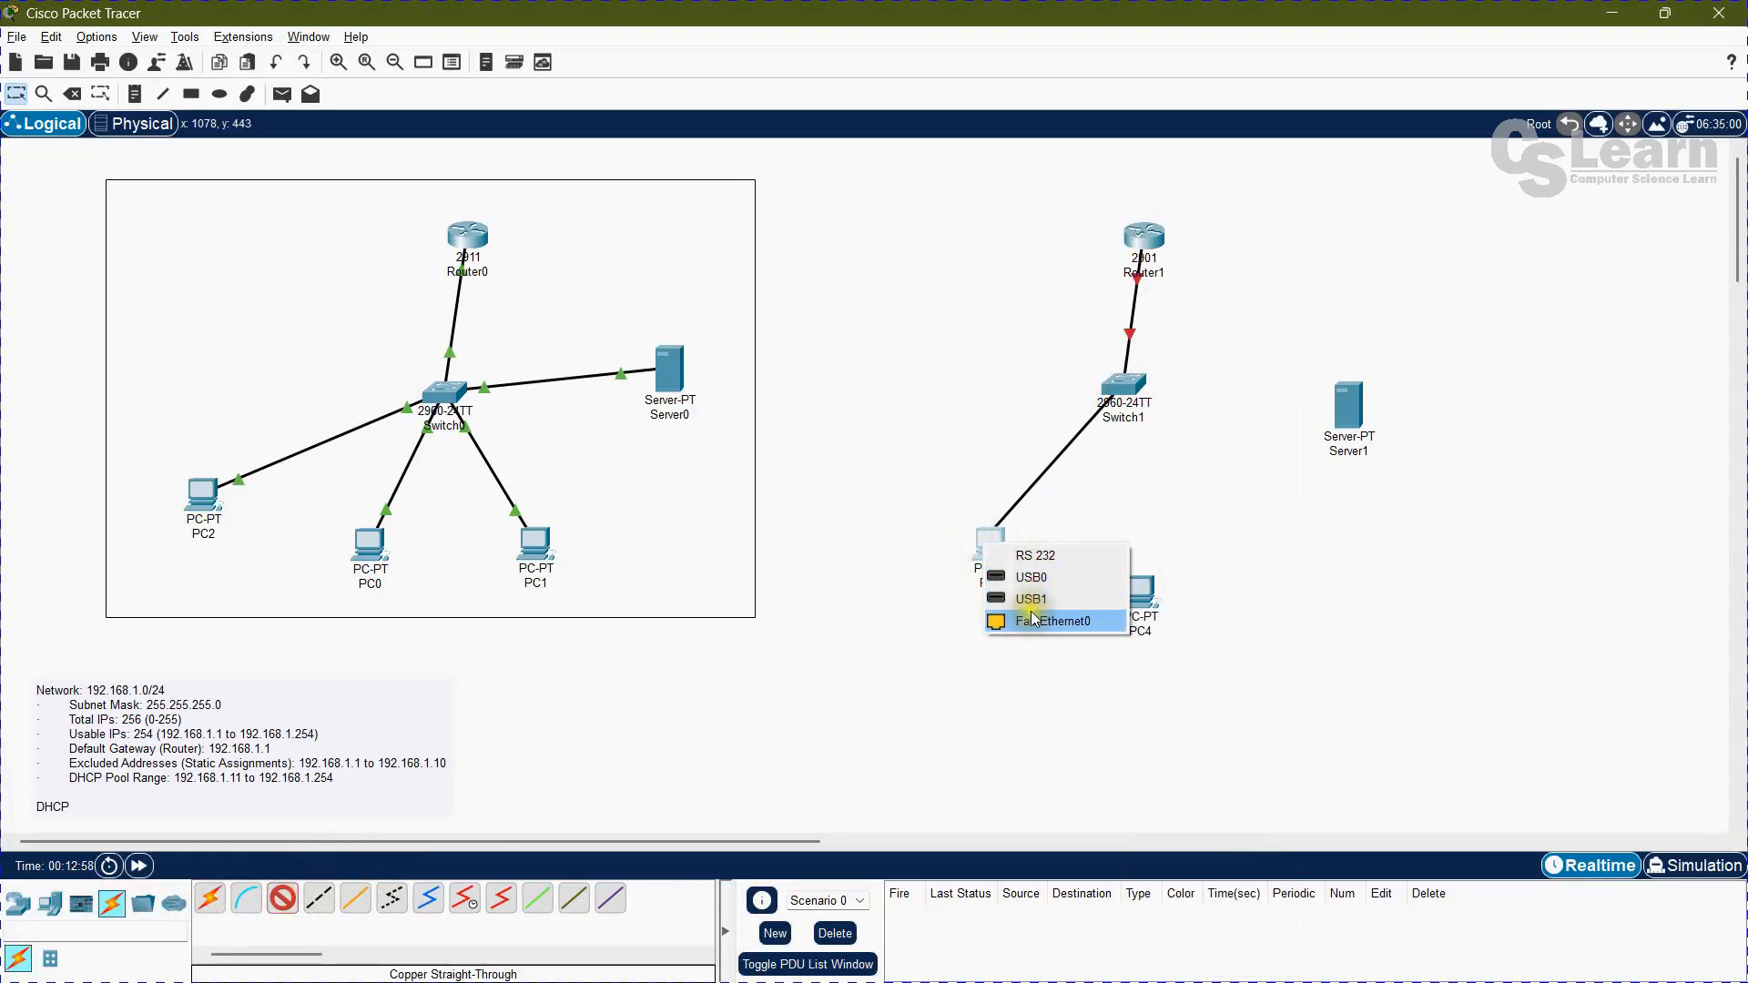
{"action": "left_click", "coordinate": [1031, 612]}
Step: Cable Switch1 to PC4's FastEthernet0 port with copper straight-through
{"action": "left_click", "coordinate": [284, 902]}
{"action": "left_click", "coordinate": [1125, 390]}
{"action": "left_click", "coordinate": [1168, 434]}
{"action": "left_click", "coordinate": [1140, 597]}
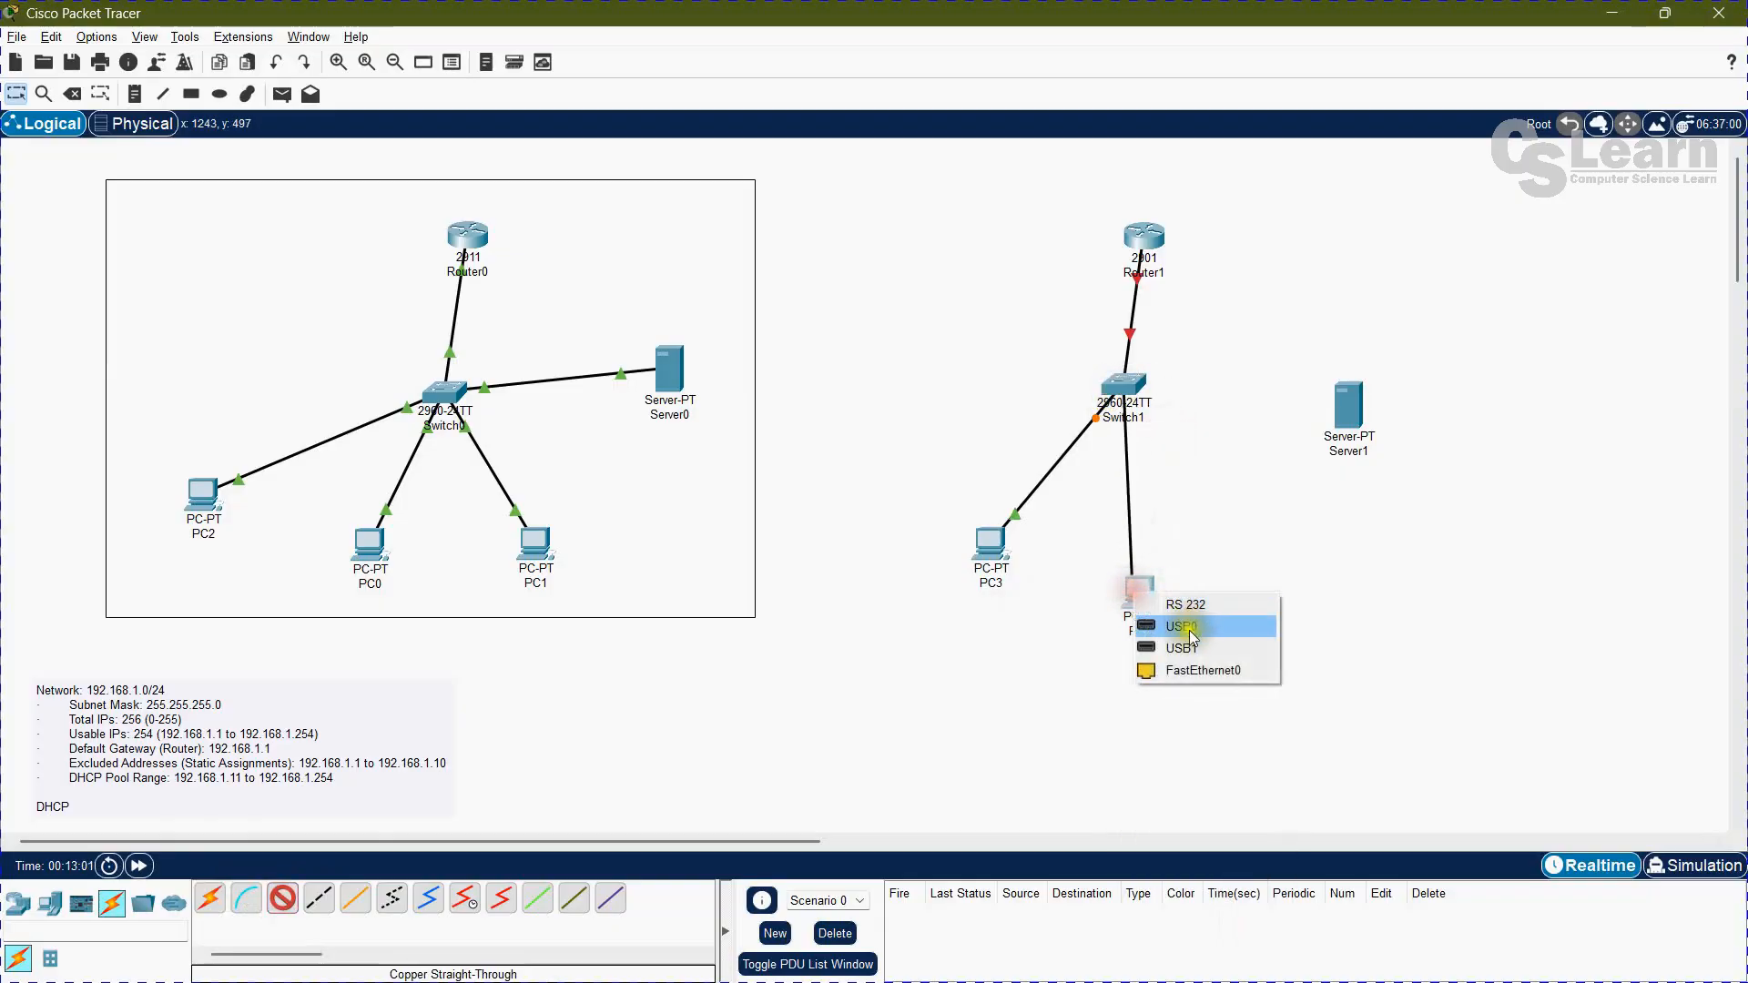
{"action": "left_click", "coordinate": [1183, 674]}
Step: Link Server1 to a free FastEthernet port on Switch1 with a copper straight-through cable
{"action": "left_click", "coordinate": [282, 899]}
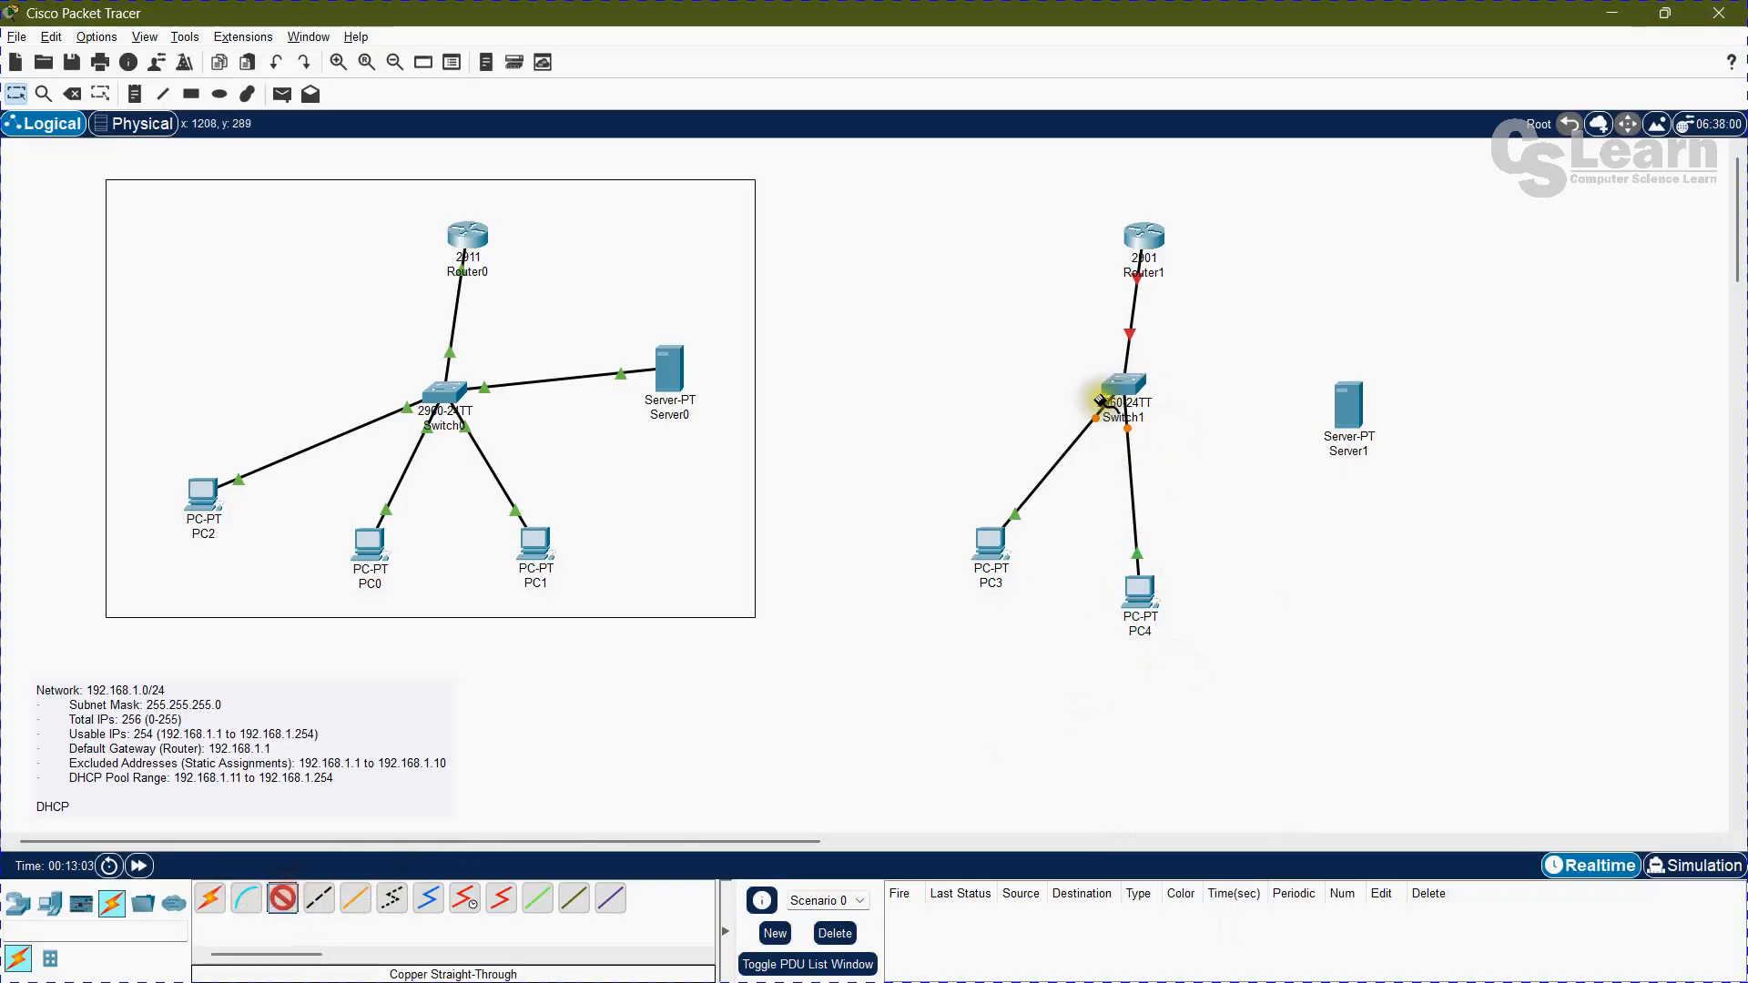
{"action": "left_click", "coordinate": [1122, 388]}
{"action": "left_click", "coordinate": [1195, 453]}
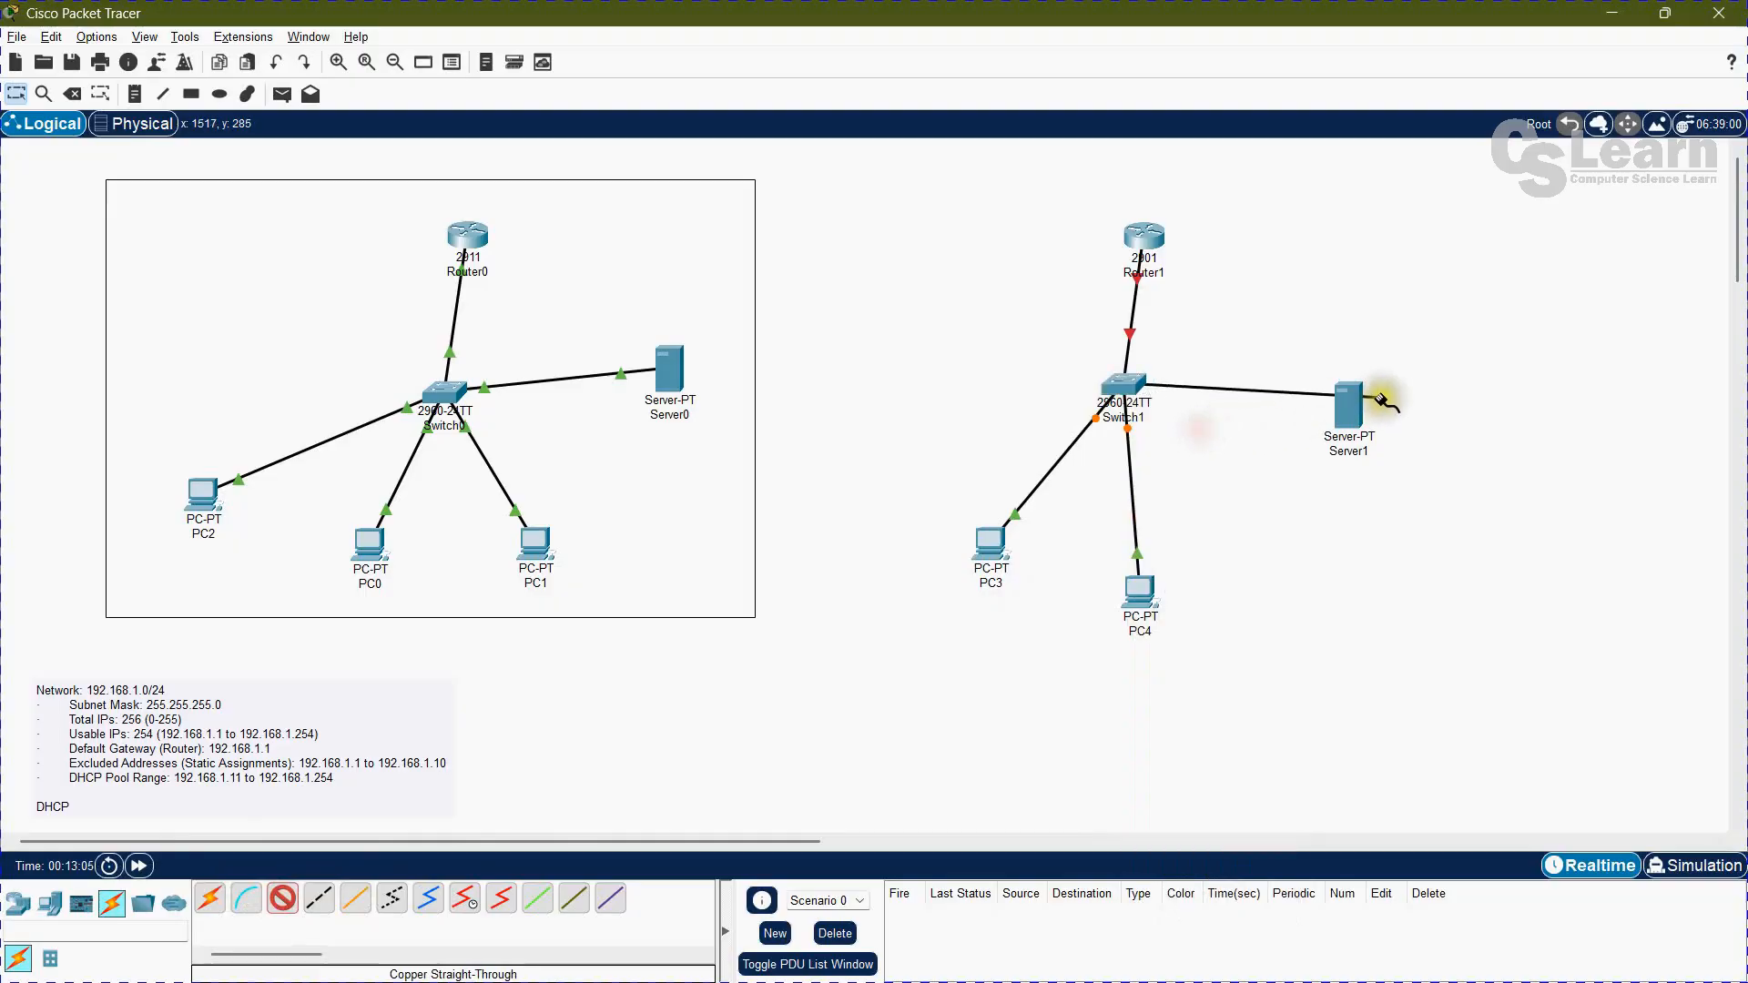
{"action": "left_click", "coordinate": [1353, 398]}
{"action": "left_click", "coordinate": [1387, 425]}
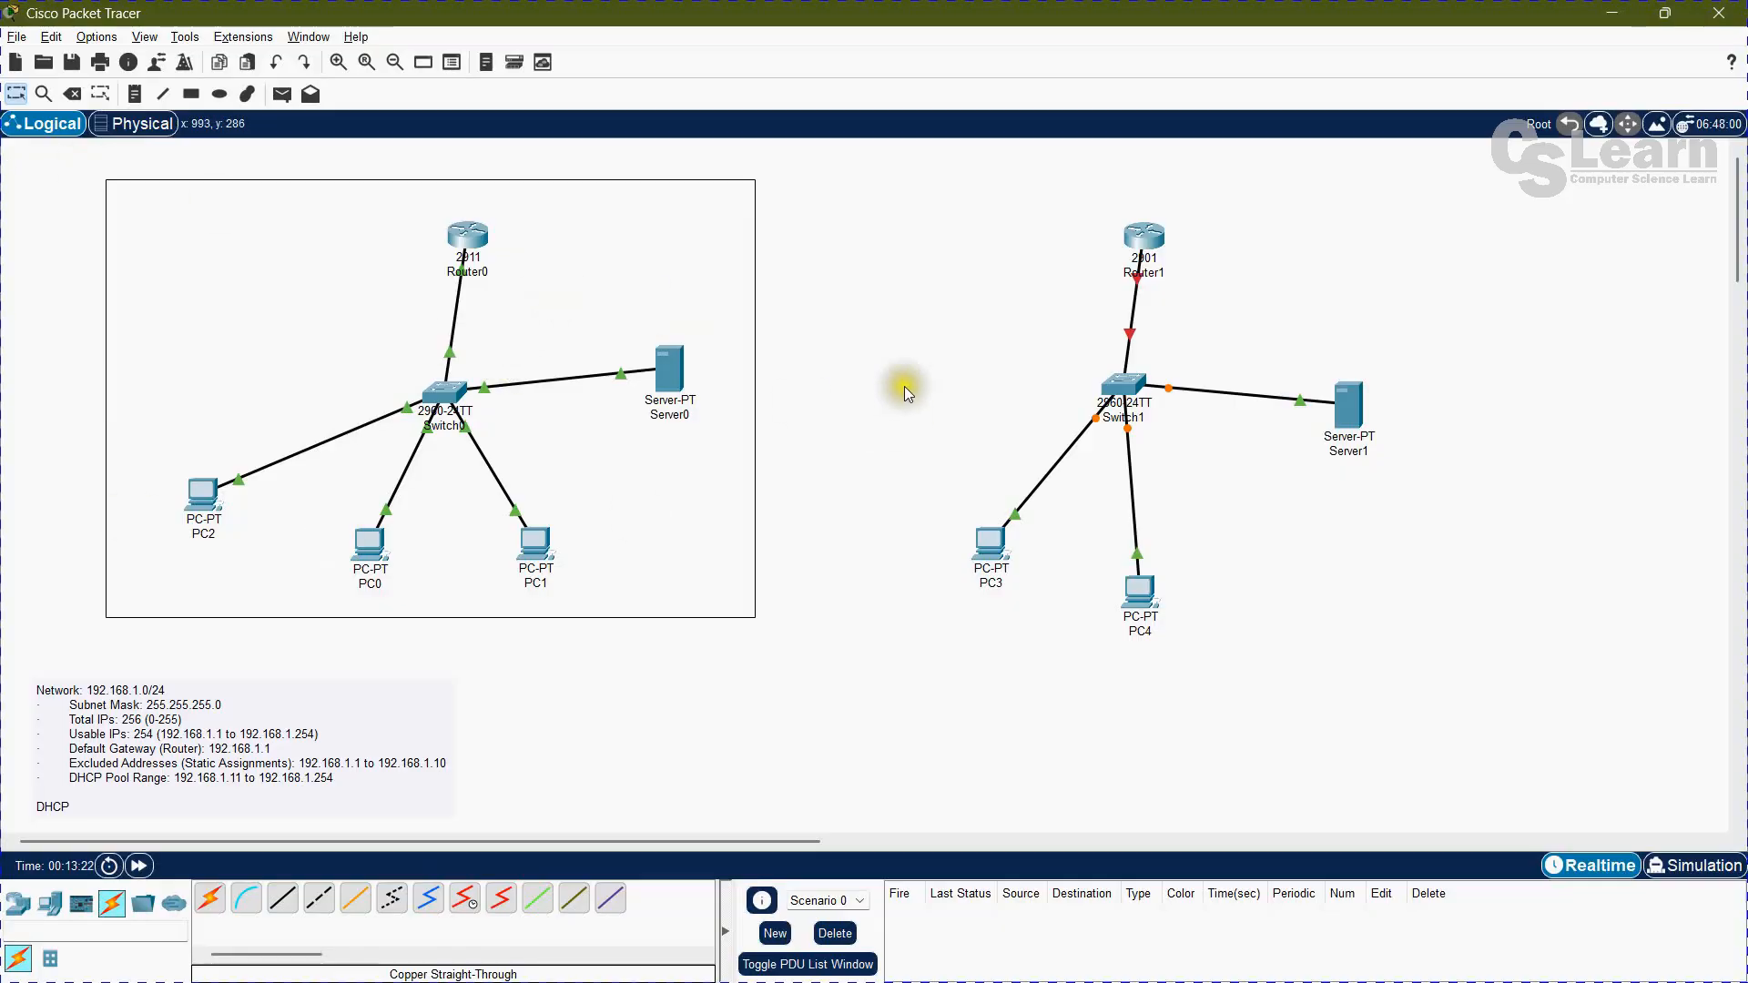
Step: Give Router1's GigabitEthernet0/0 interface the IPv4 address 192.168.1.1 with subnet mask 255.255.255.0
{"action": "left_click", "coordinate": [1143, 239]}
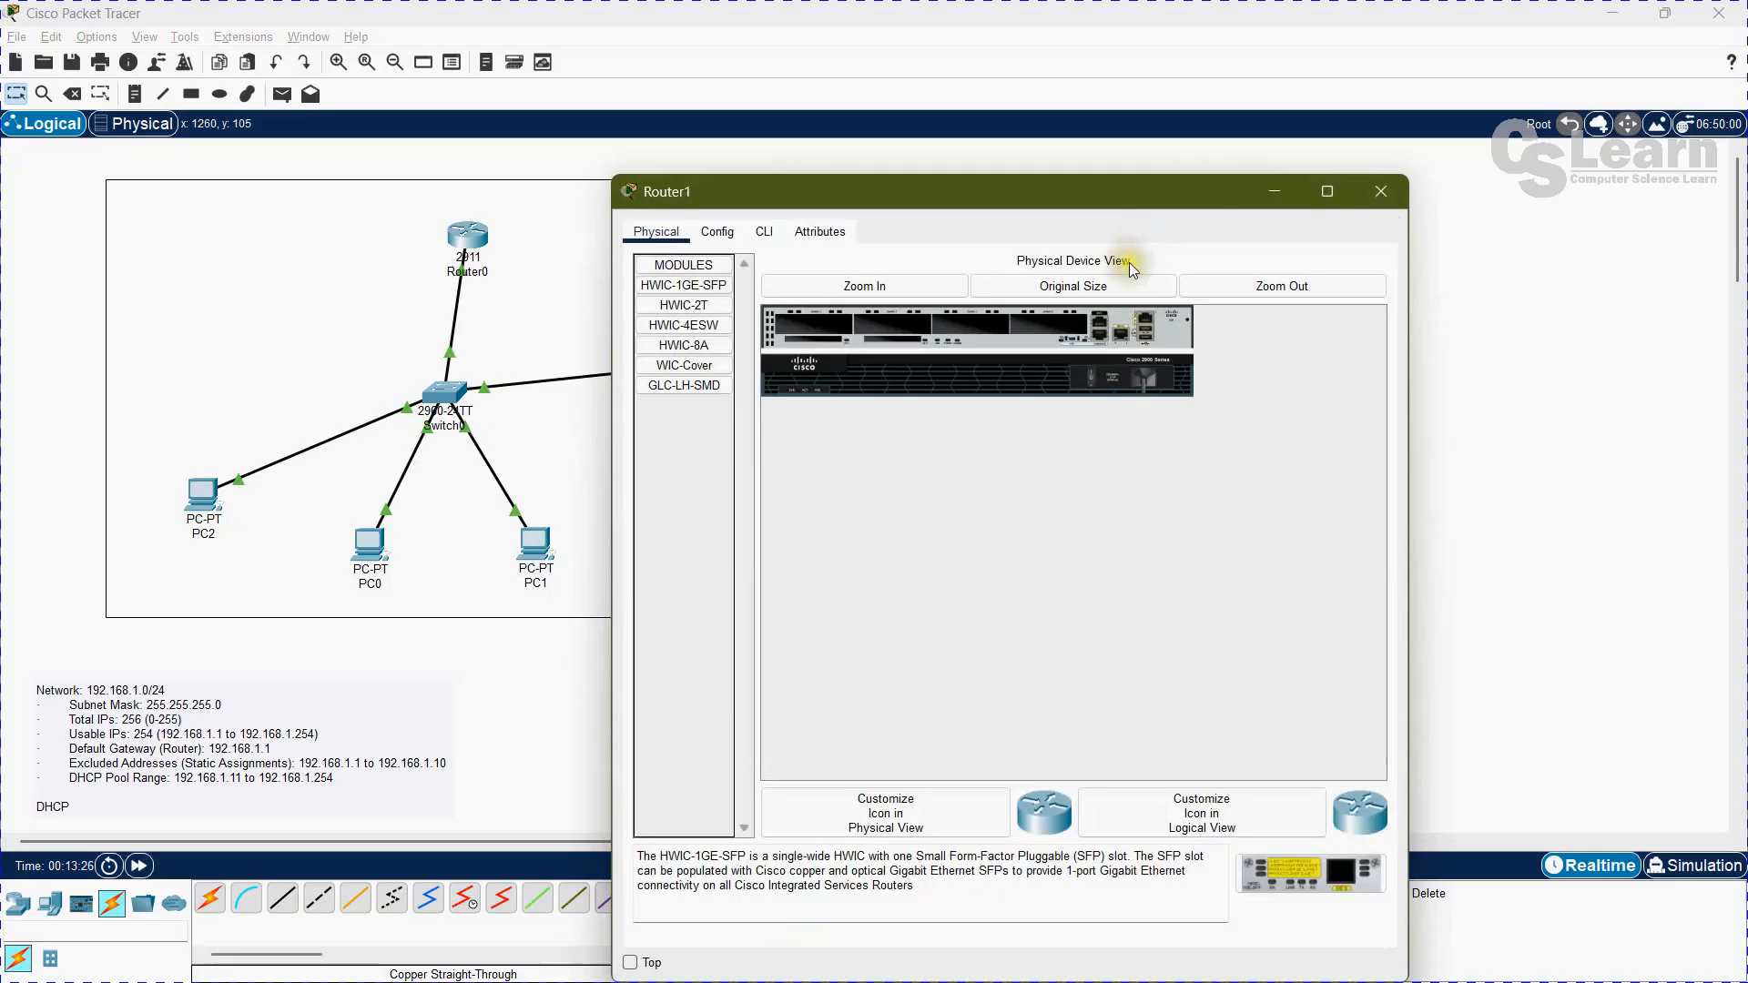
{"action": "left_click", "coordinate": [717, 232]}
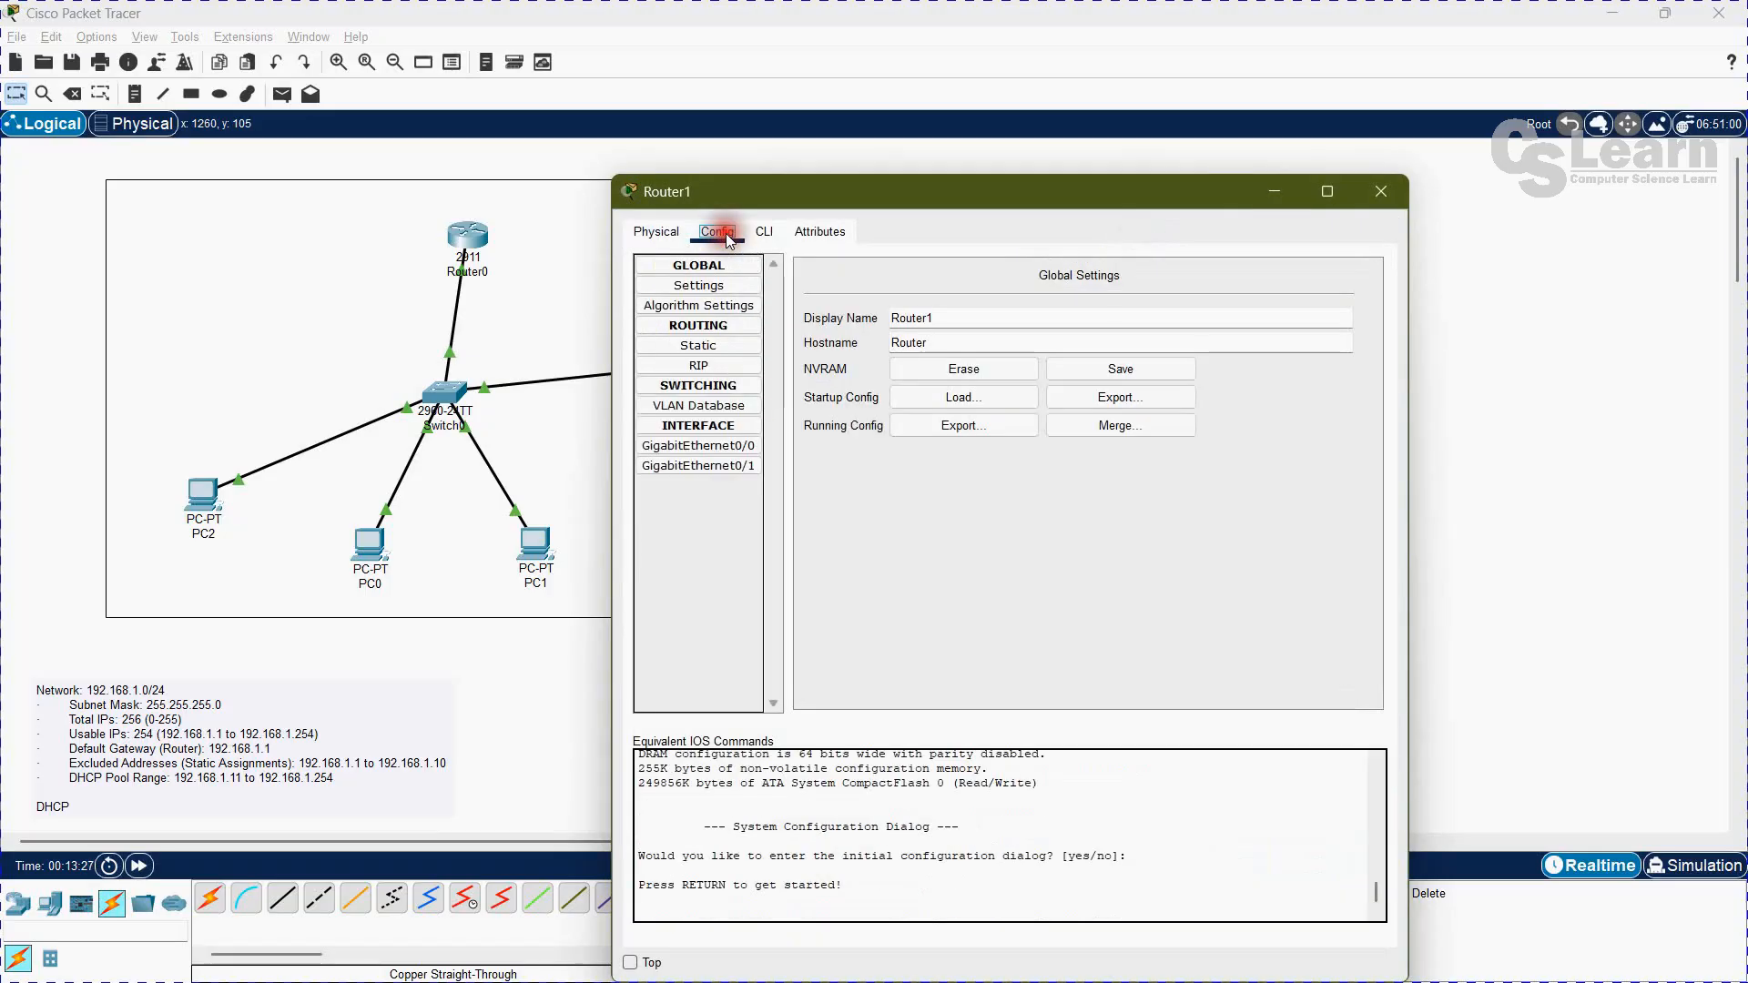
{"action": "left_click", "coordinate": [698, 446]}
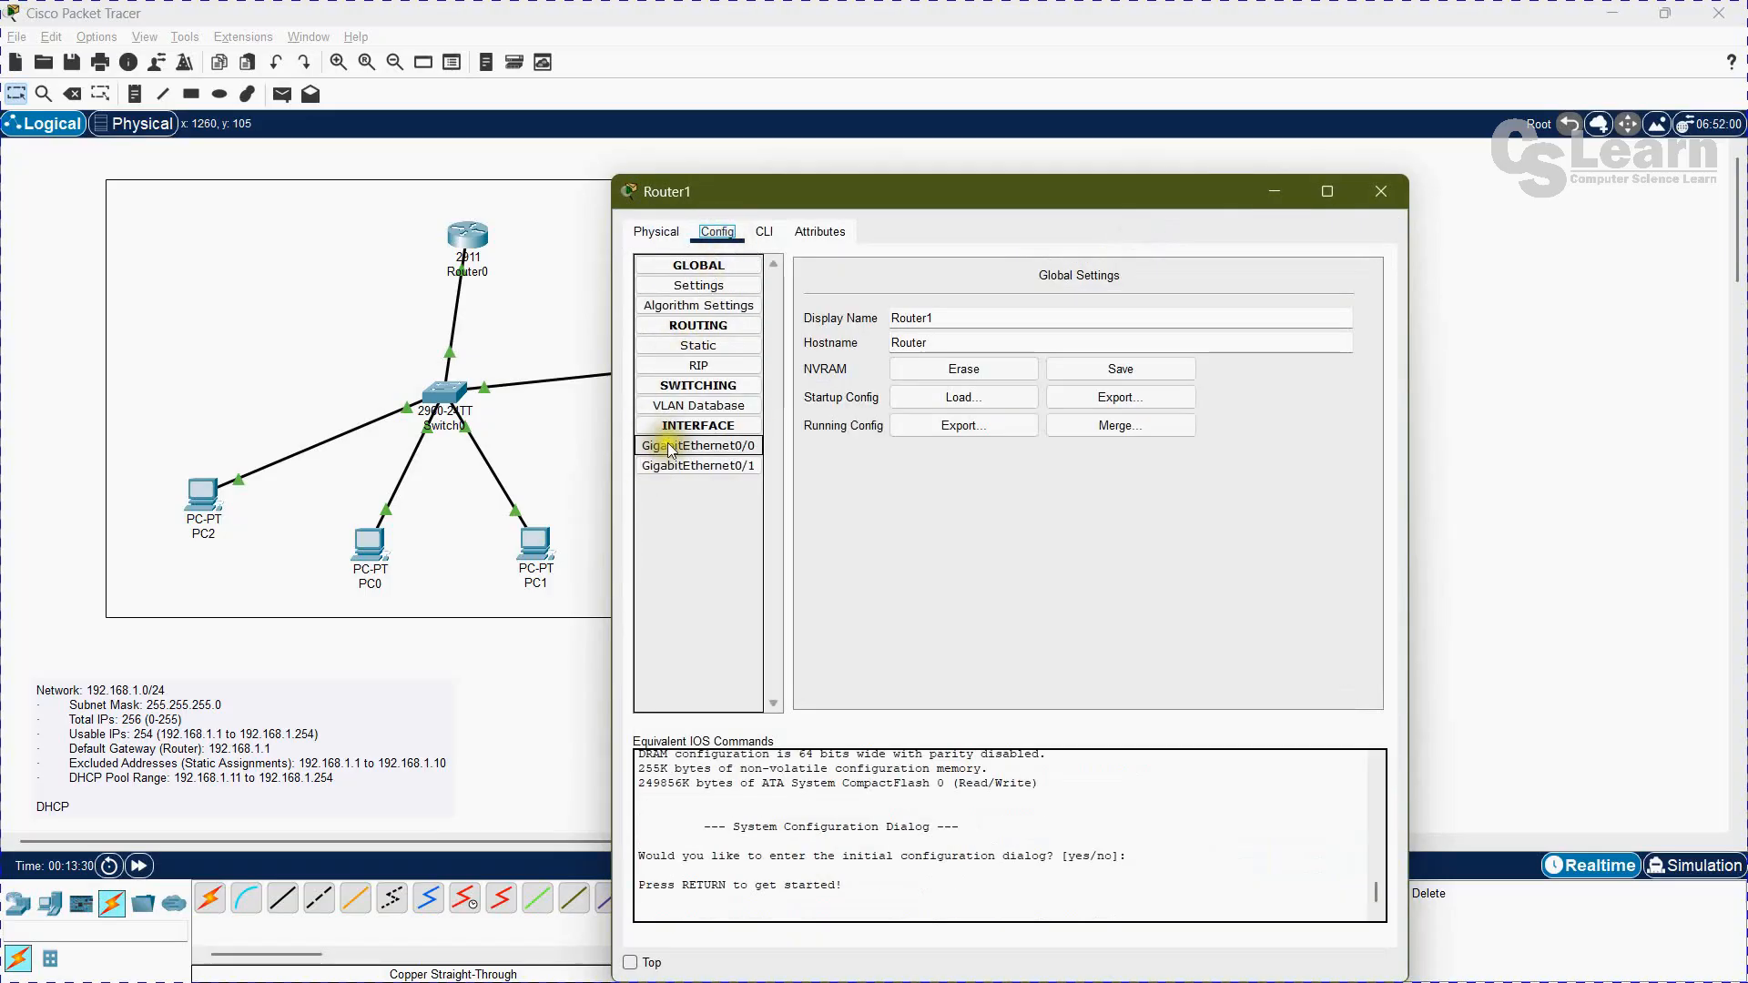
{"action": "left_click", "coordinate": [702, 452]}
{"action": "left_click", "coordinate": [702, 452]}
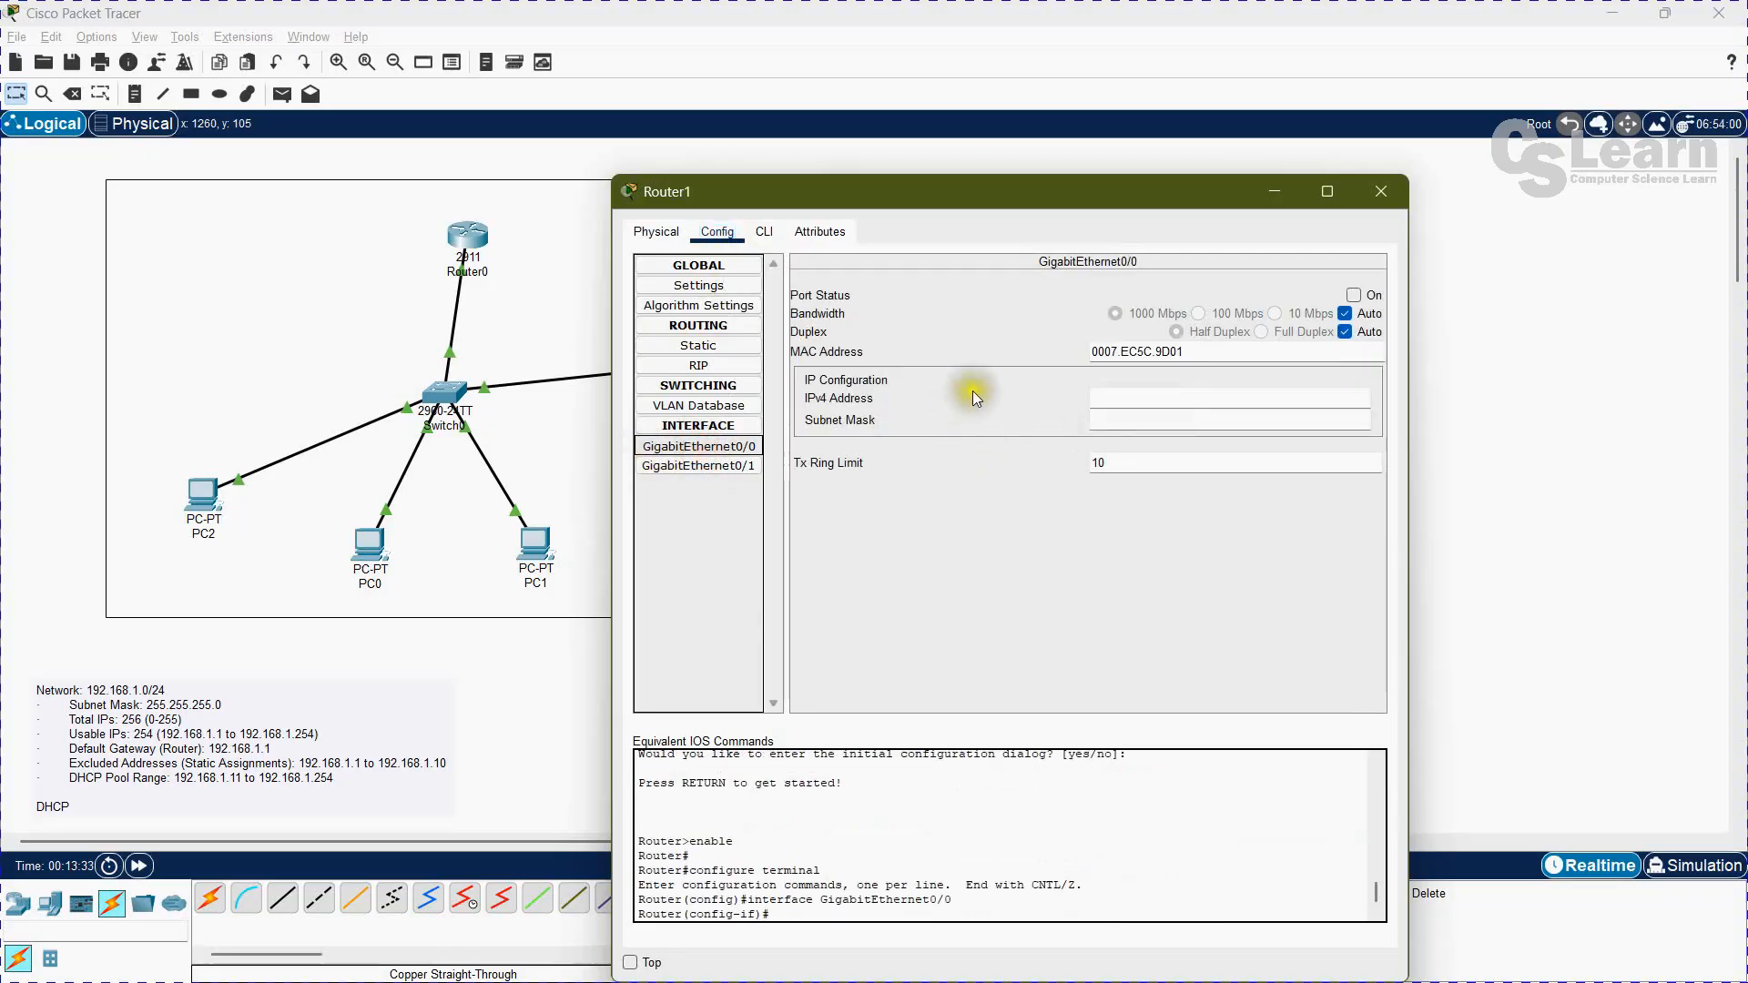
{"action": "left_click", "coordinate": [1133, 391]}
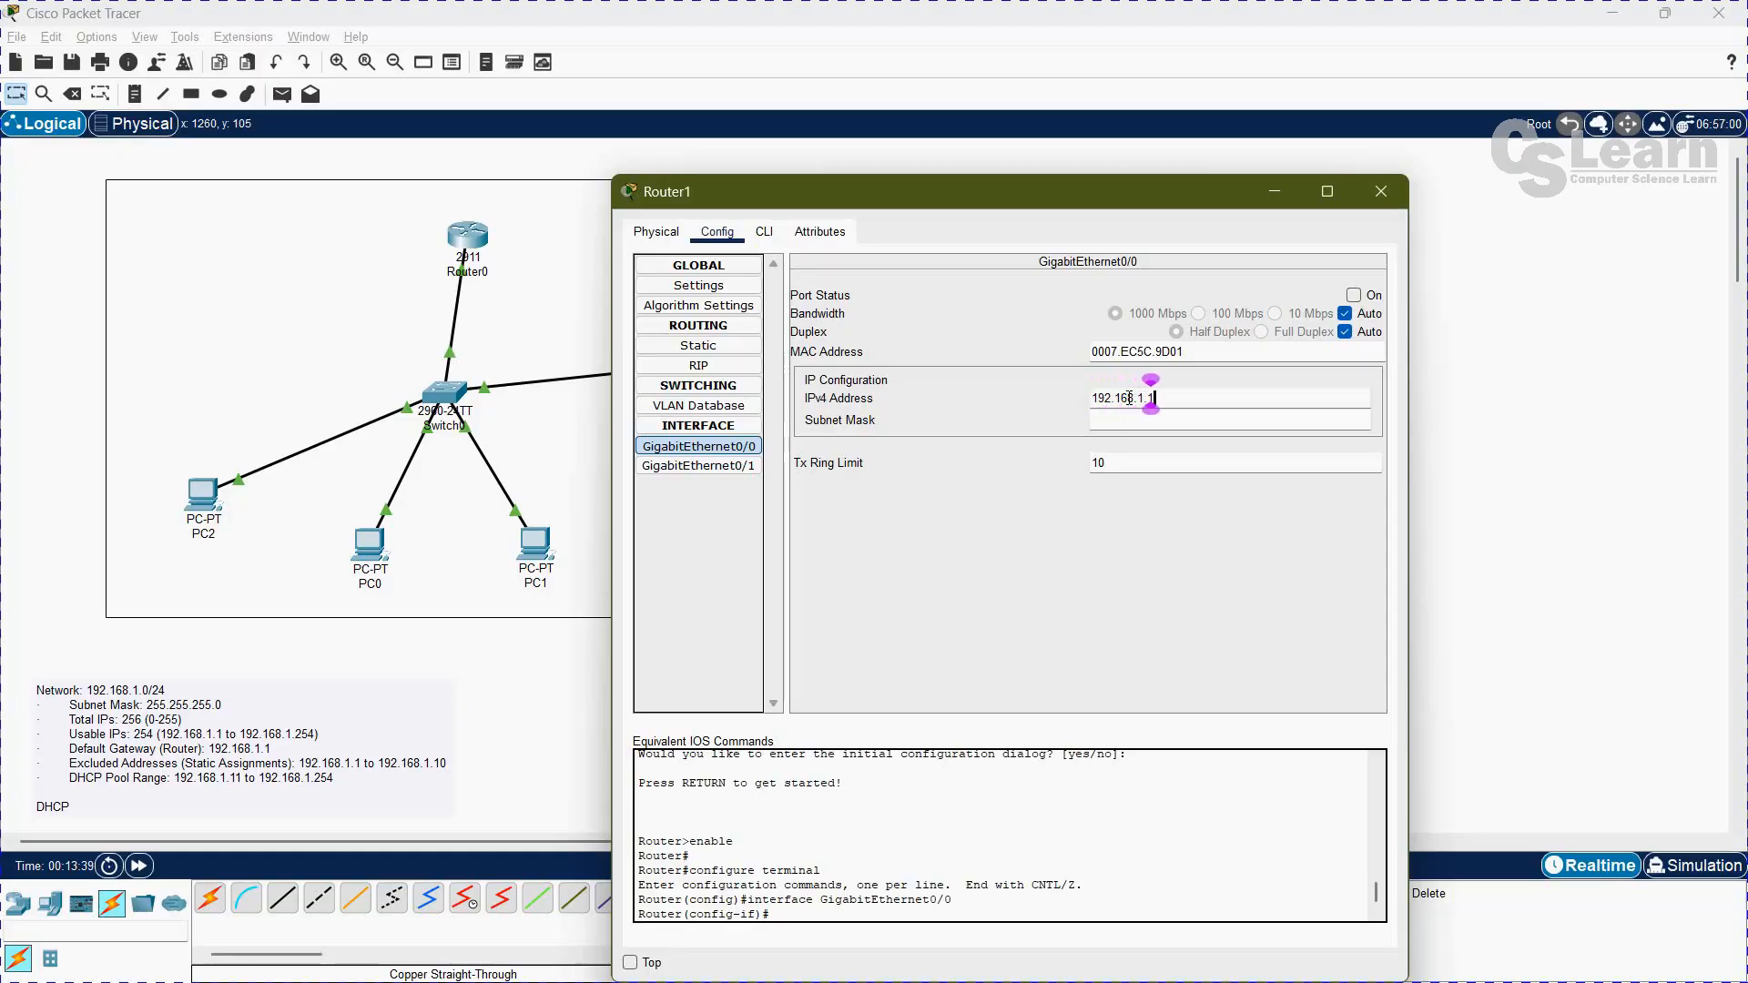
{"action": "type", "text": "192.168.1.1"}
{"action": "key", "text": "Tab"}
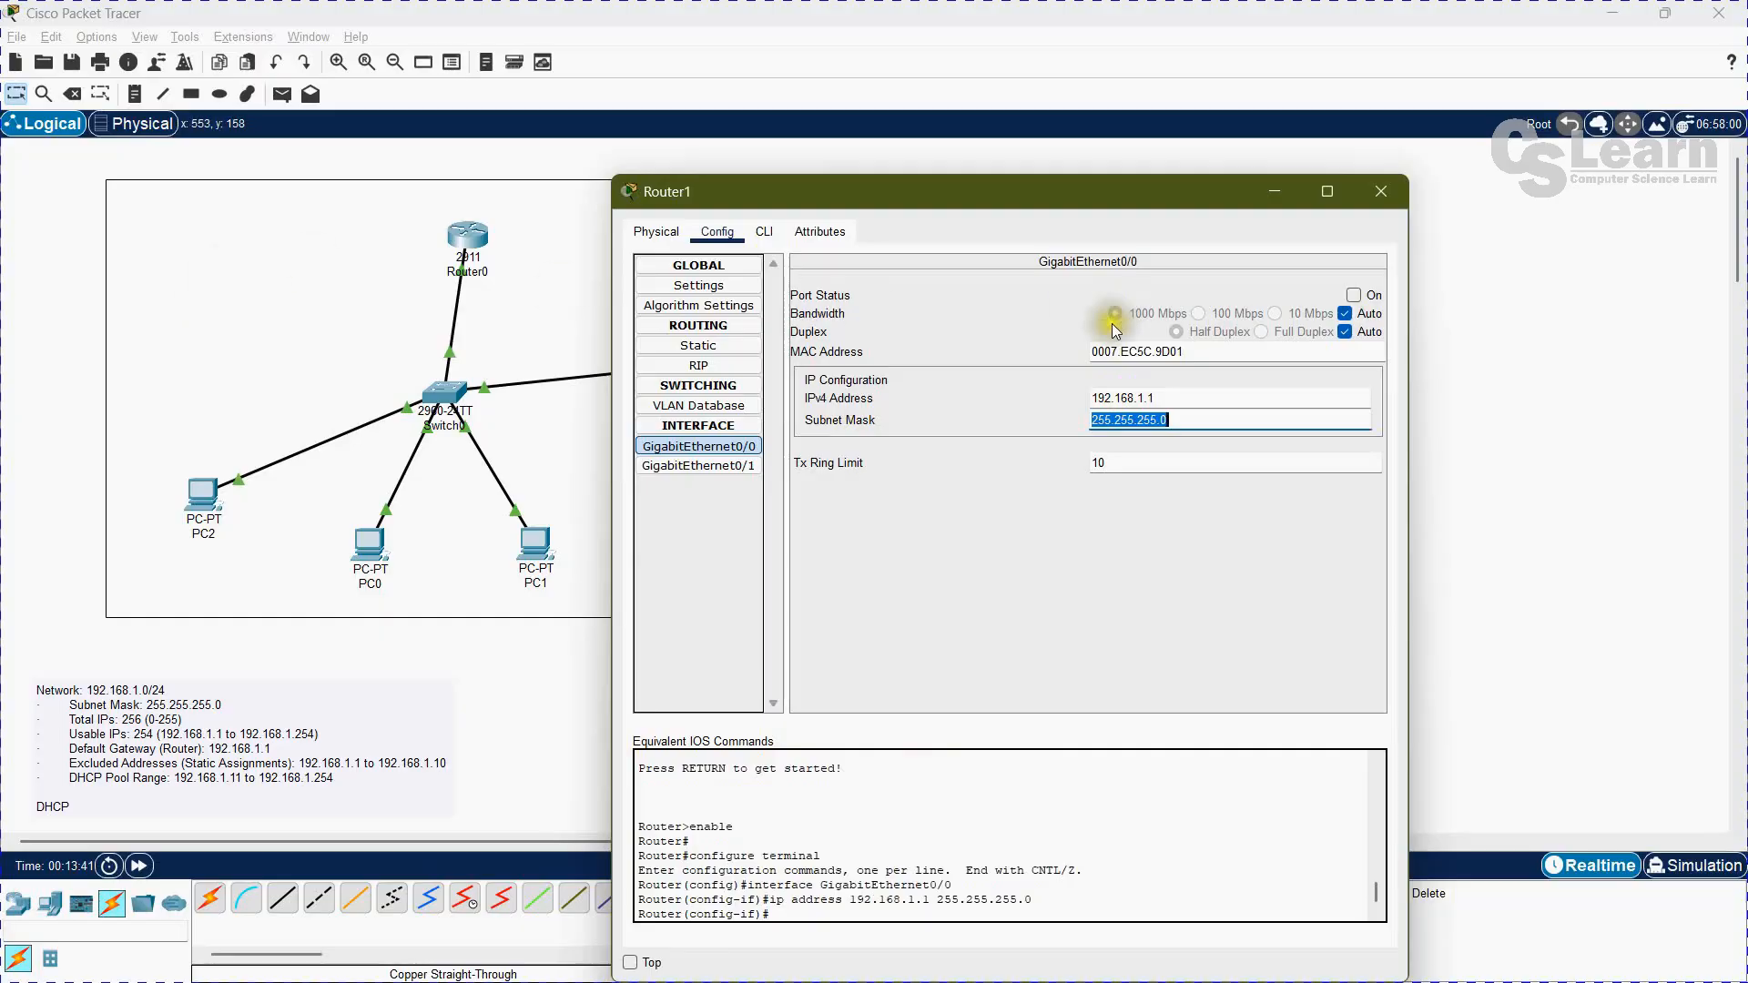
Step: Turn on Router1's GigabitEthernet0/0 port, check the issued IOS commands, and close the router's window
{"action": "left_click", "coordinate": [1354, 295]}
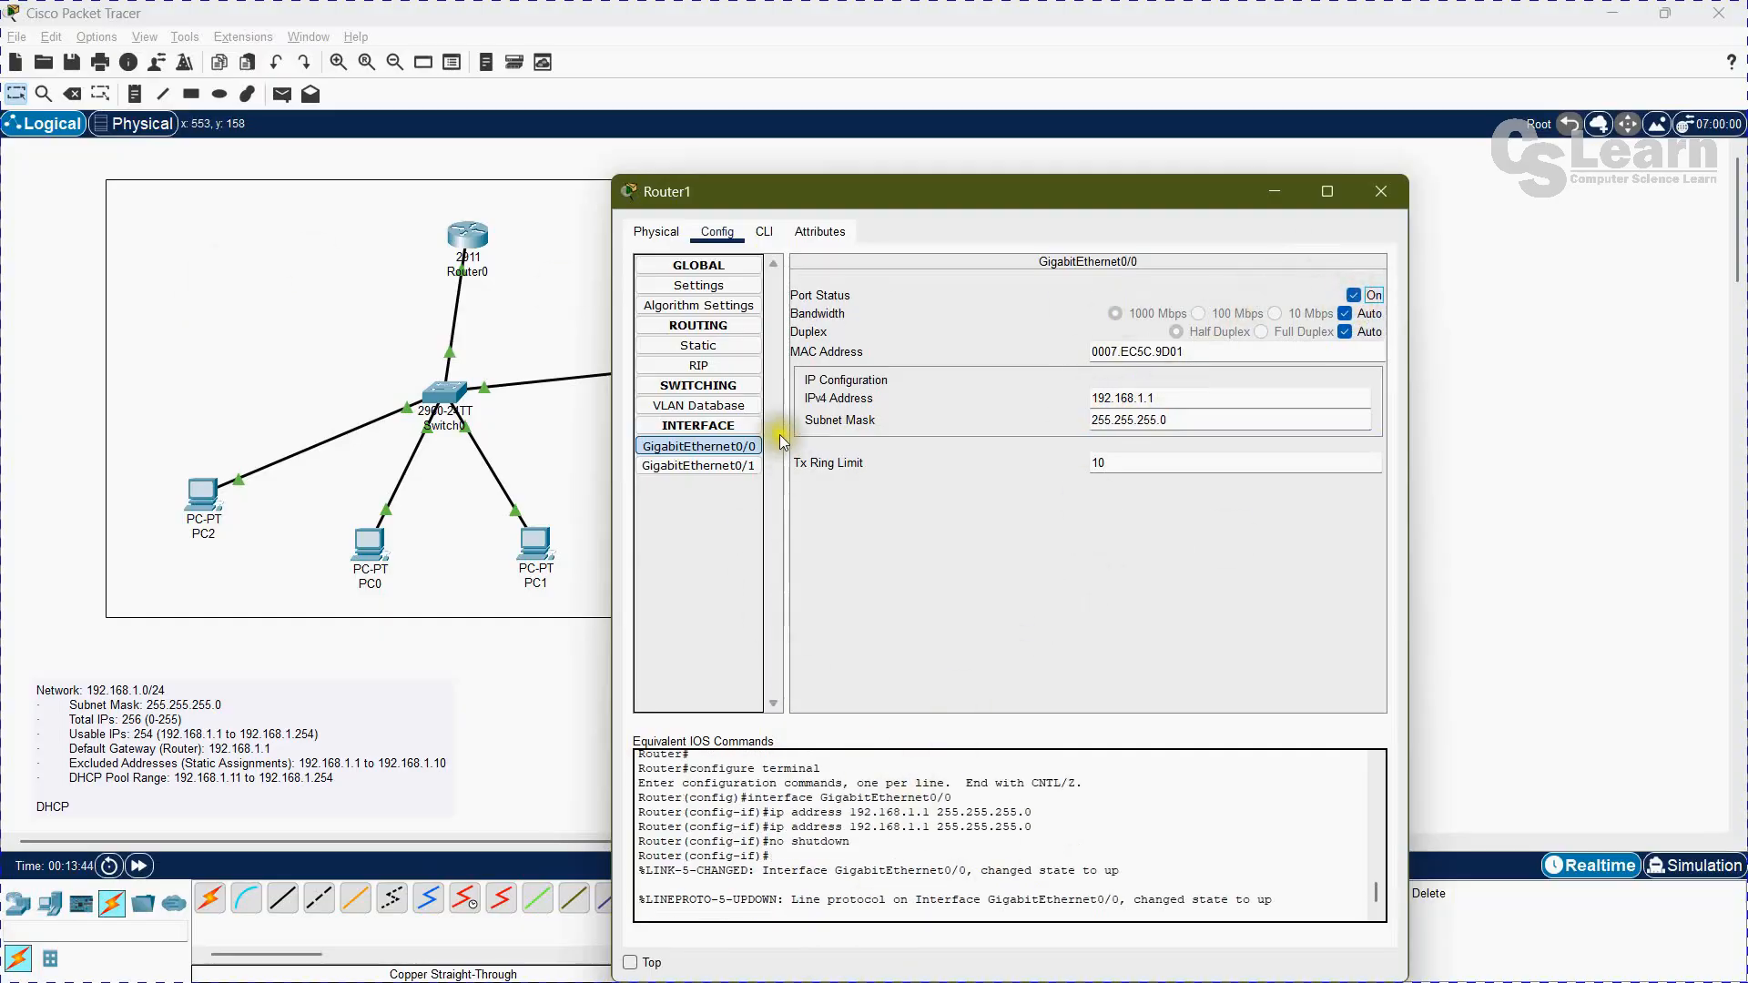
{"action": "left_click", "coordinate": [763, 233]}
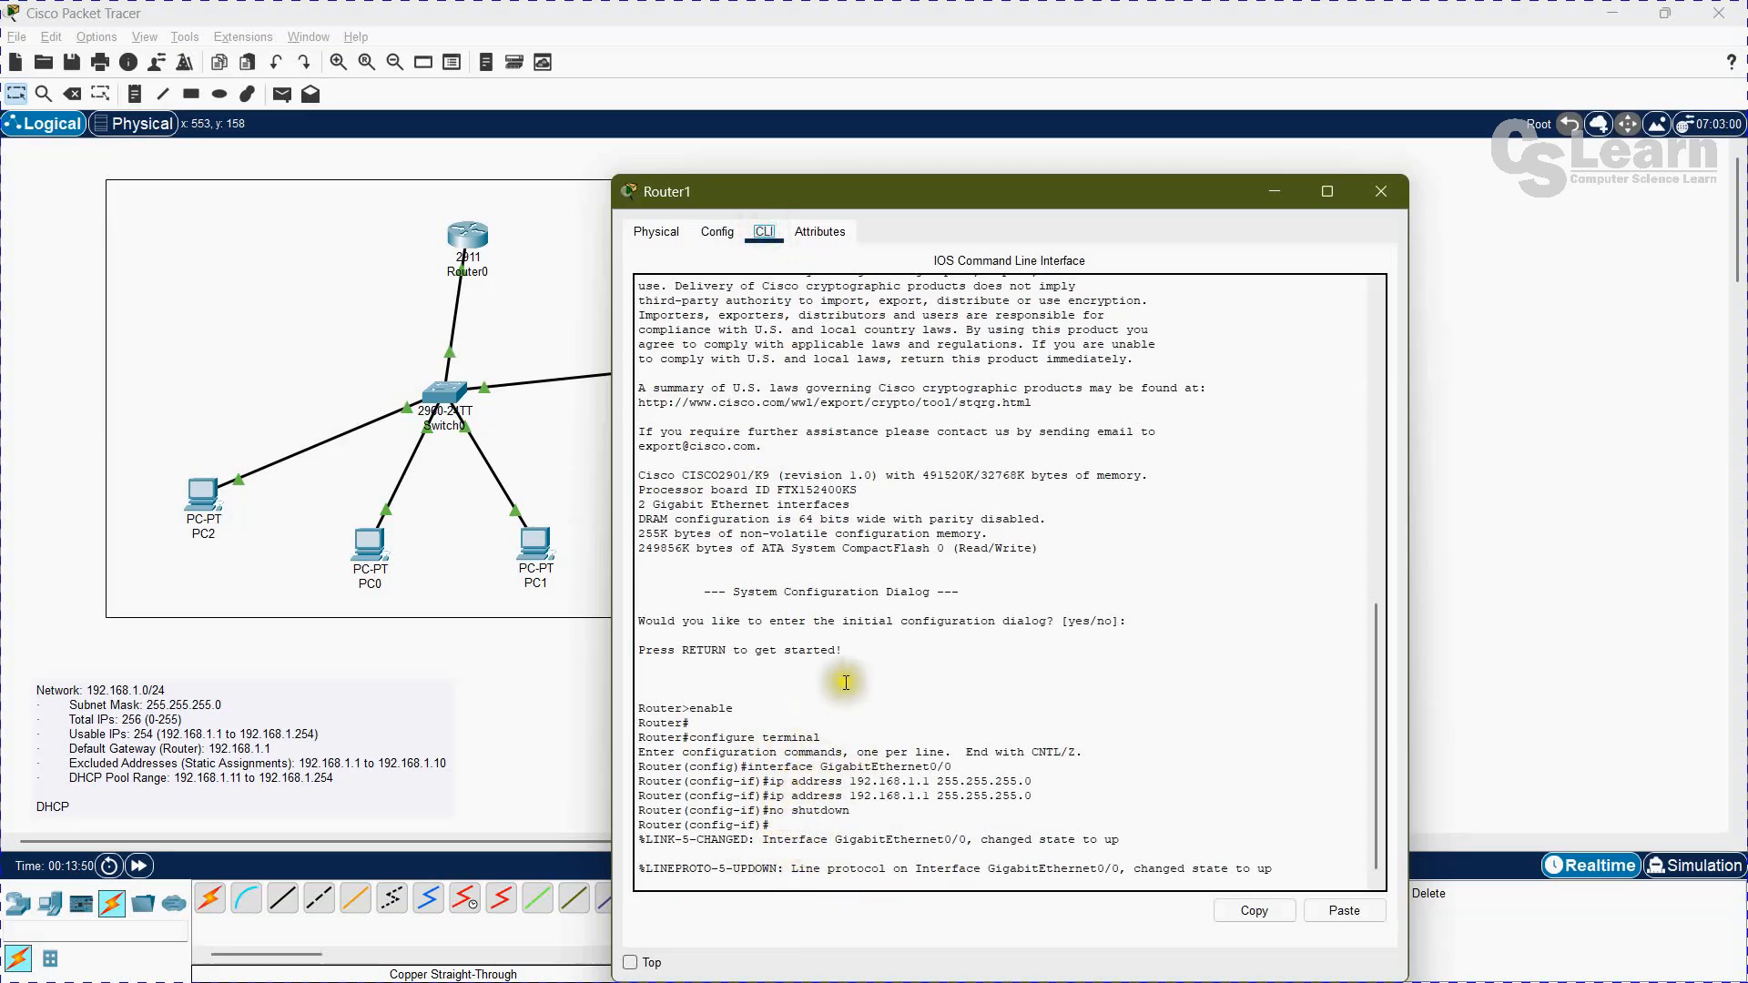
{"action": "left_click", "coordinate": [716, 233]}
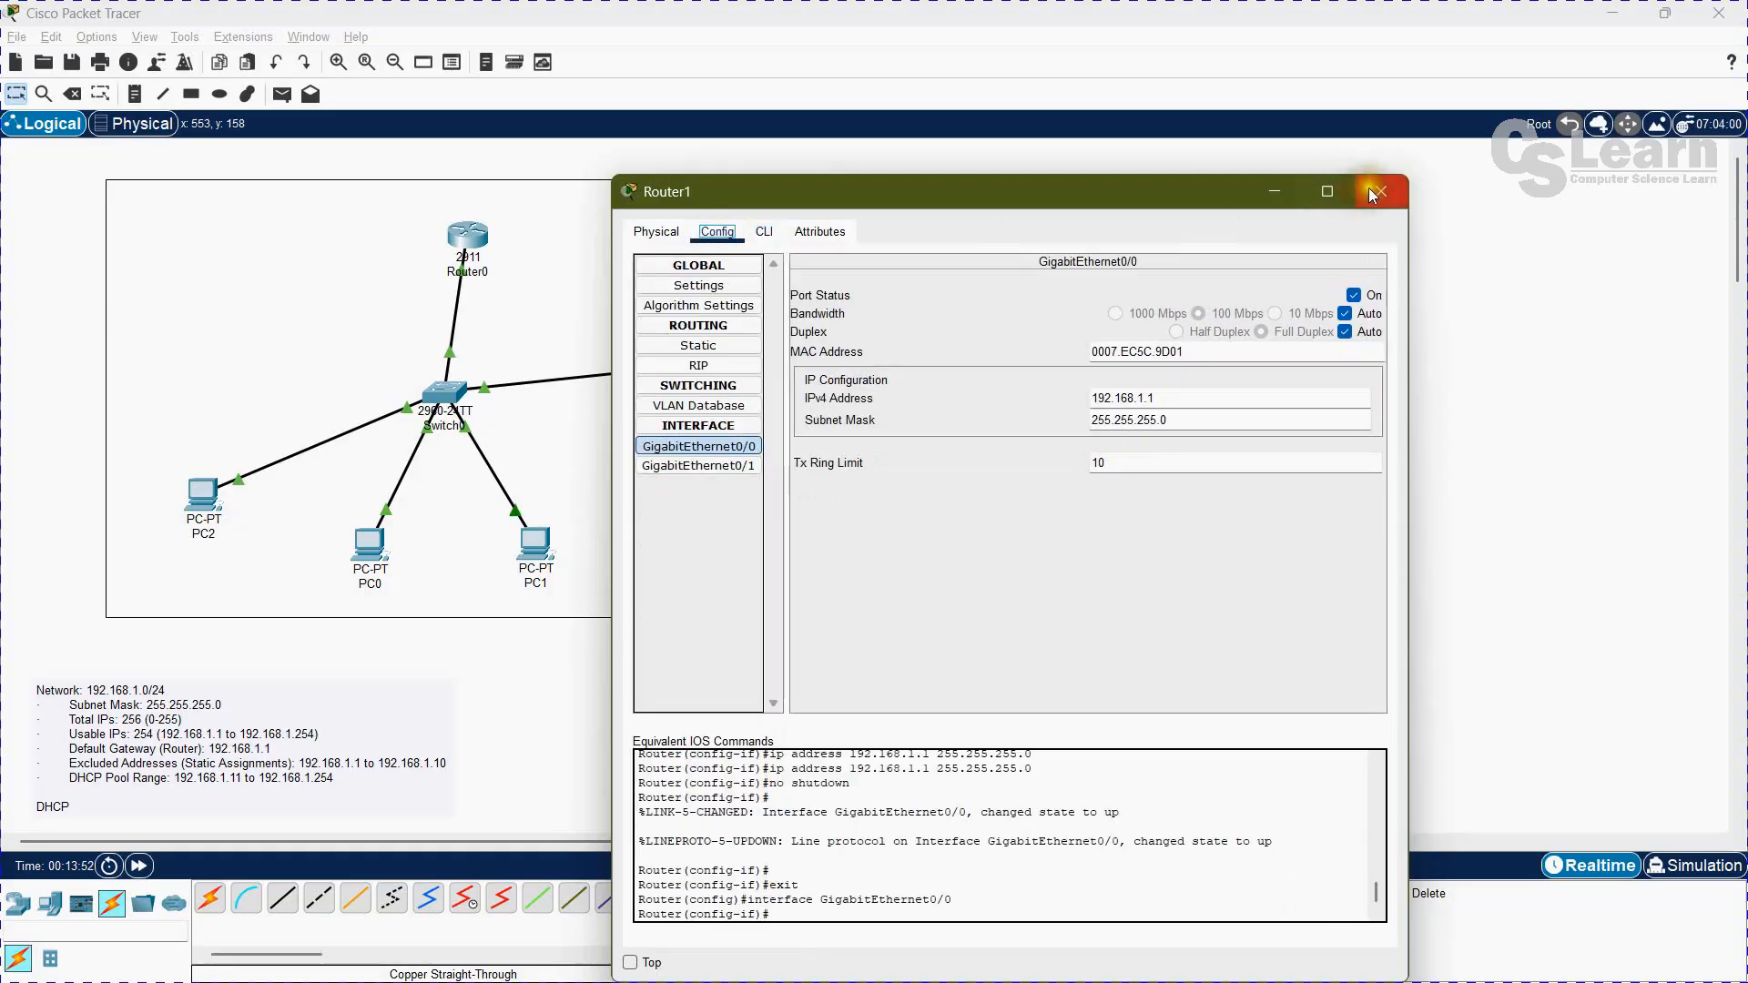
{"action": "left_click", "coordinate": [1376, 190]}
{"action": "left_click", "coordinate": [1454, 249]}
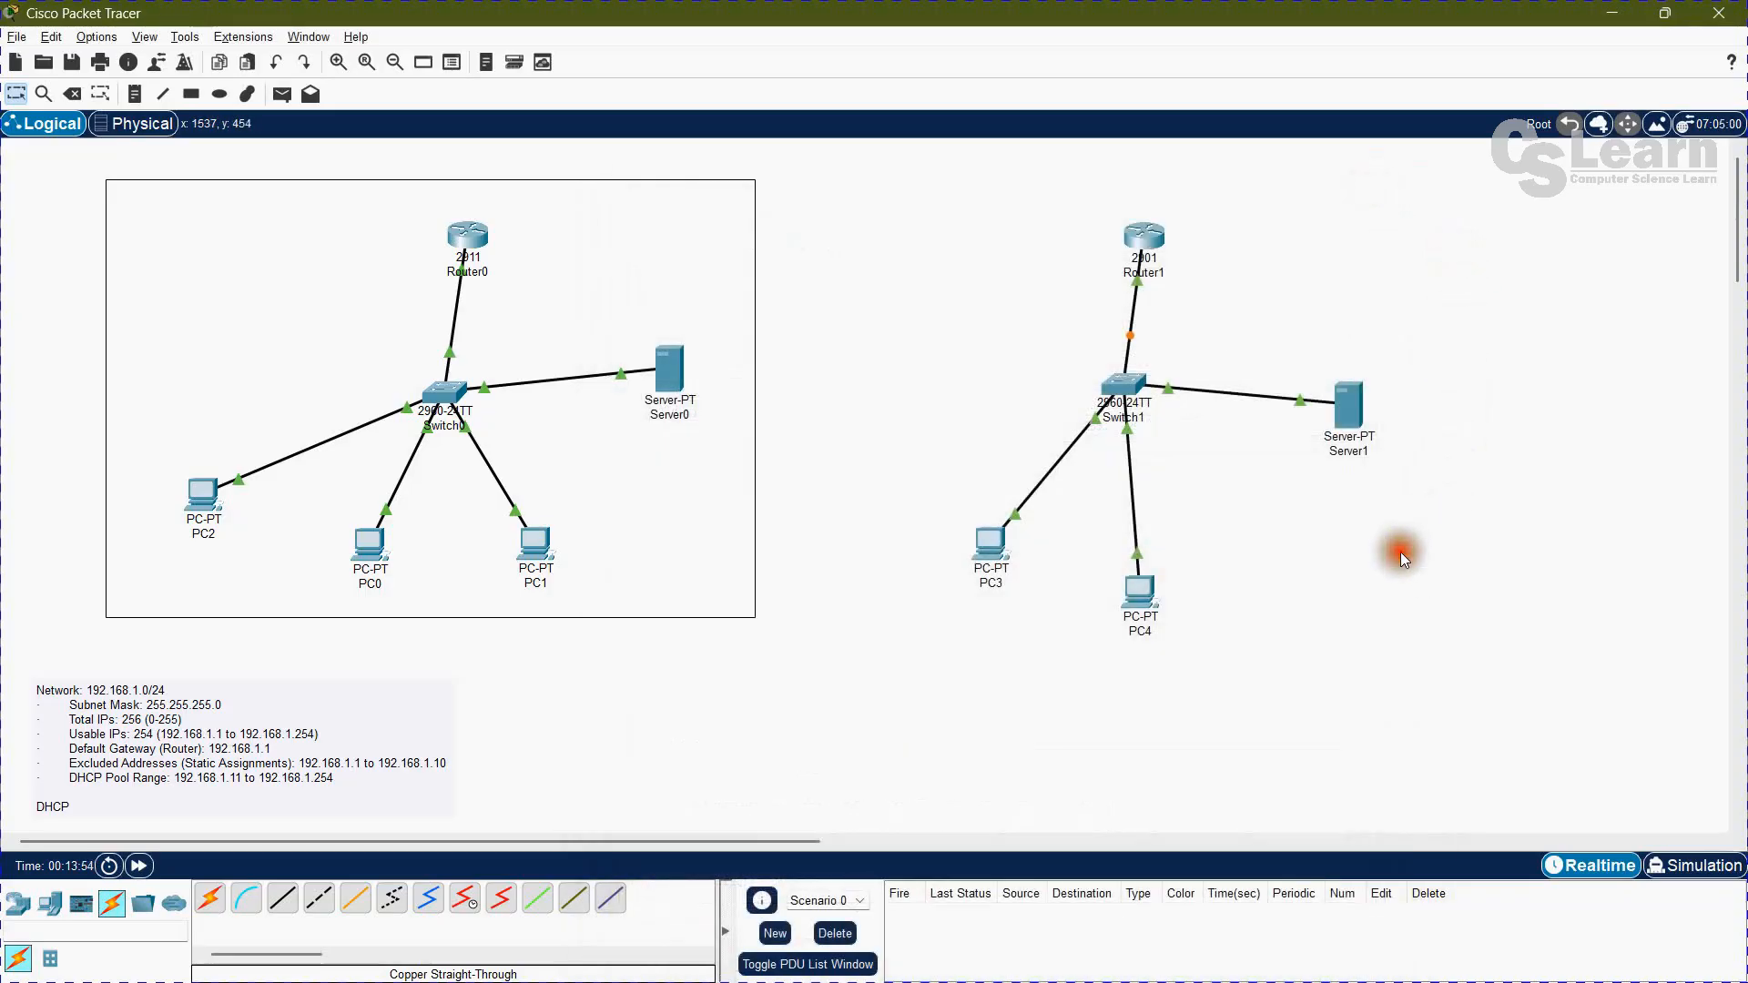
Step: Assign Server1 the static IPv4 address 192.168.1.2 with subnet mask 255.255.255.0
{"action": "left_click", "coordinate": [1344, 415]}
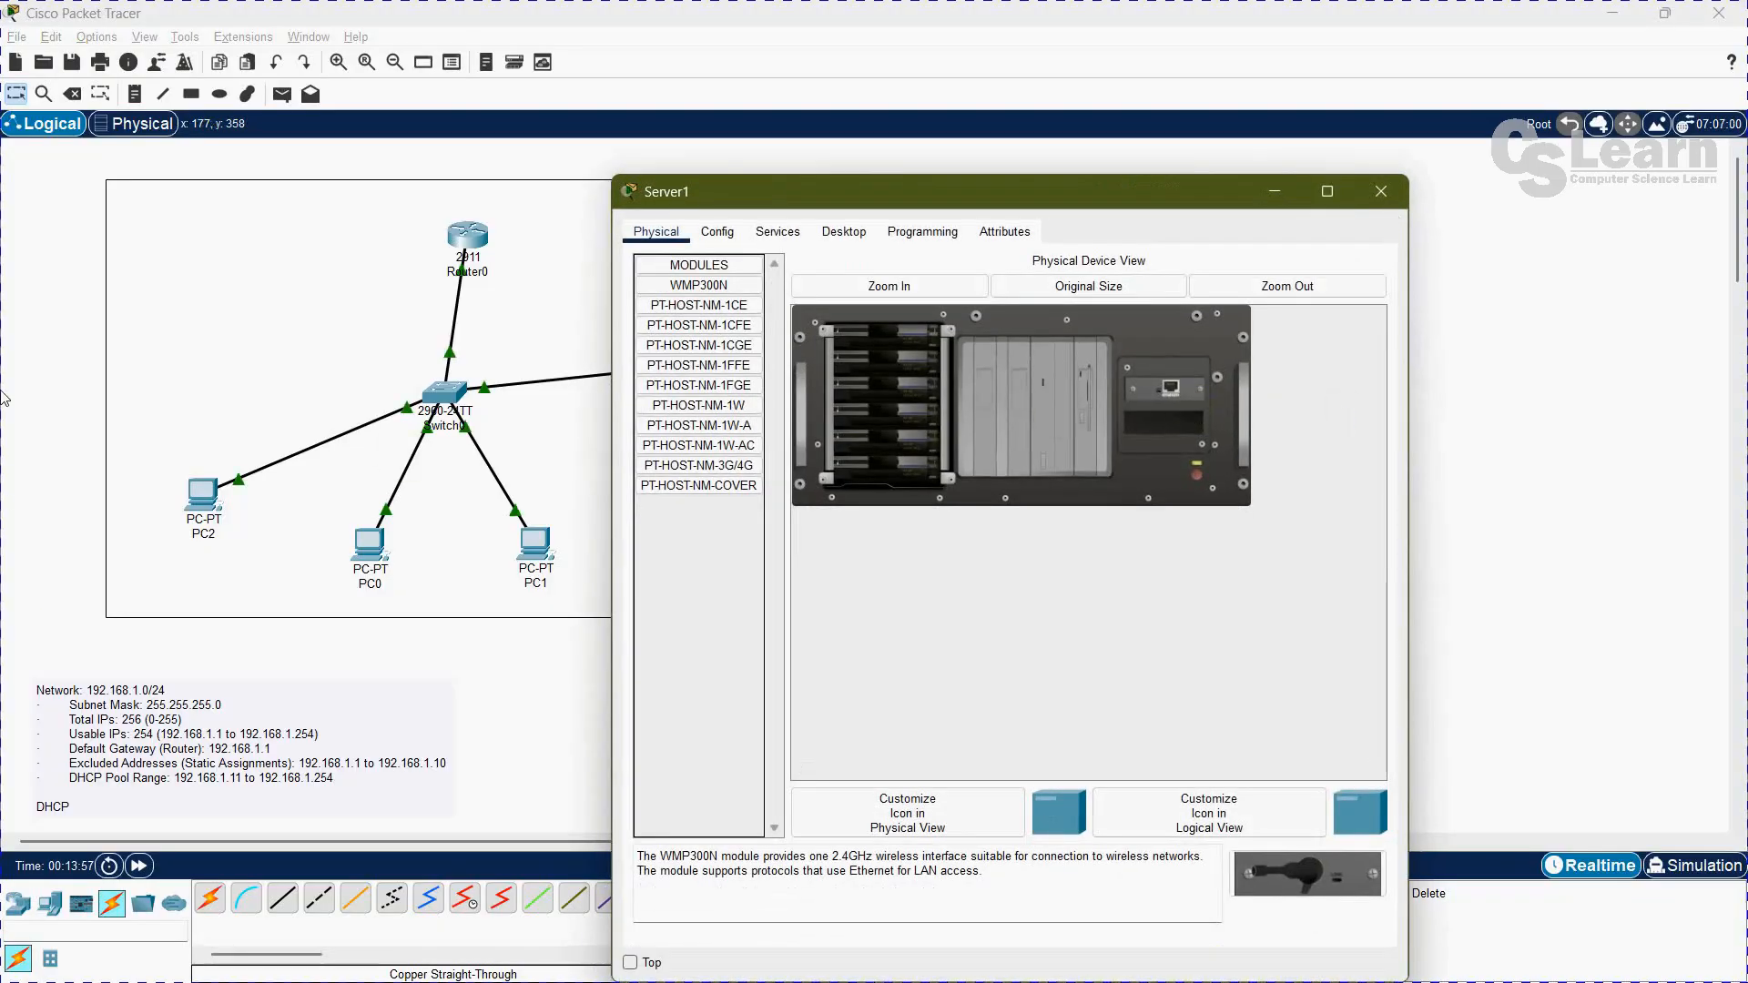
{"action": "left_click", "coordinate": [785, 231]}
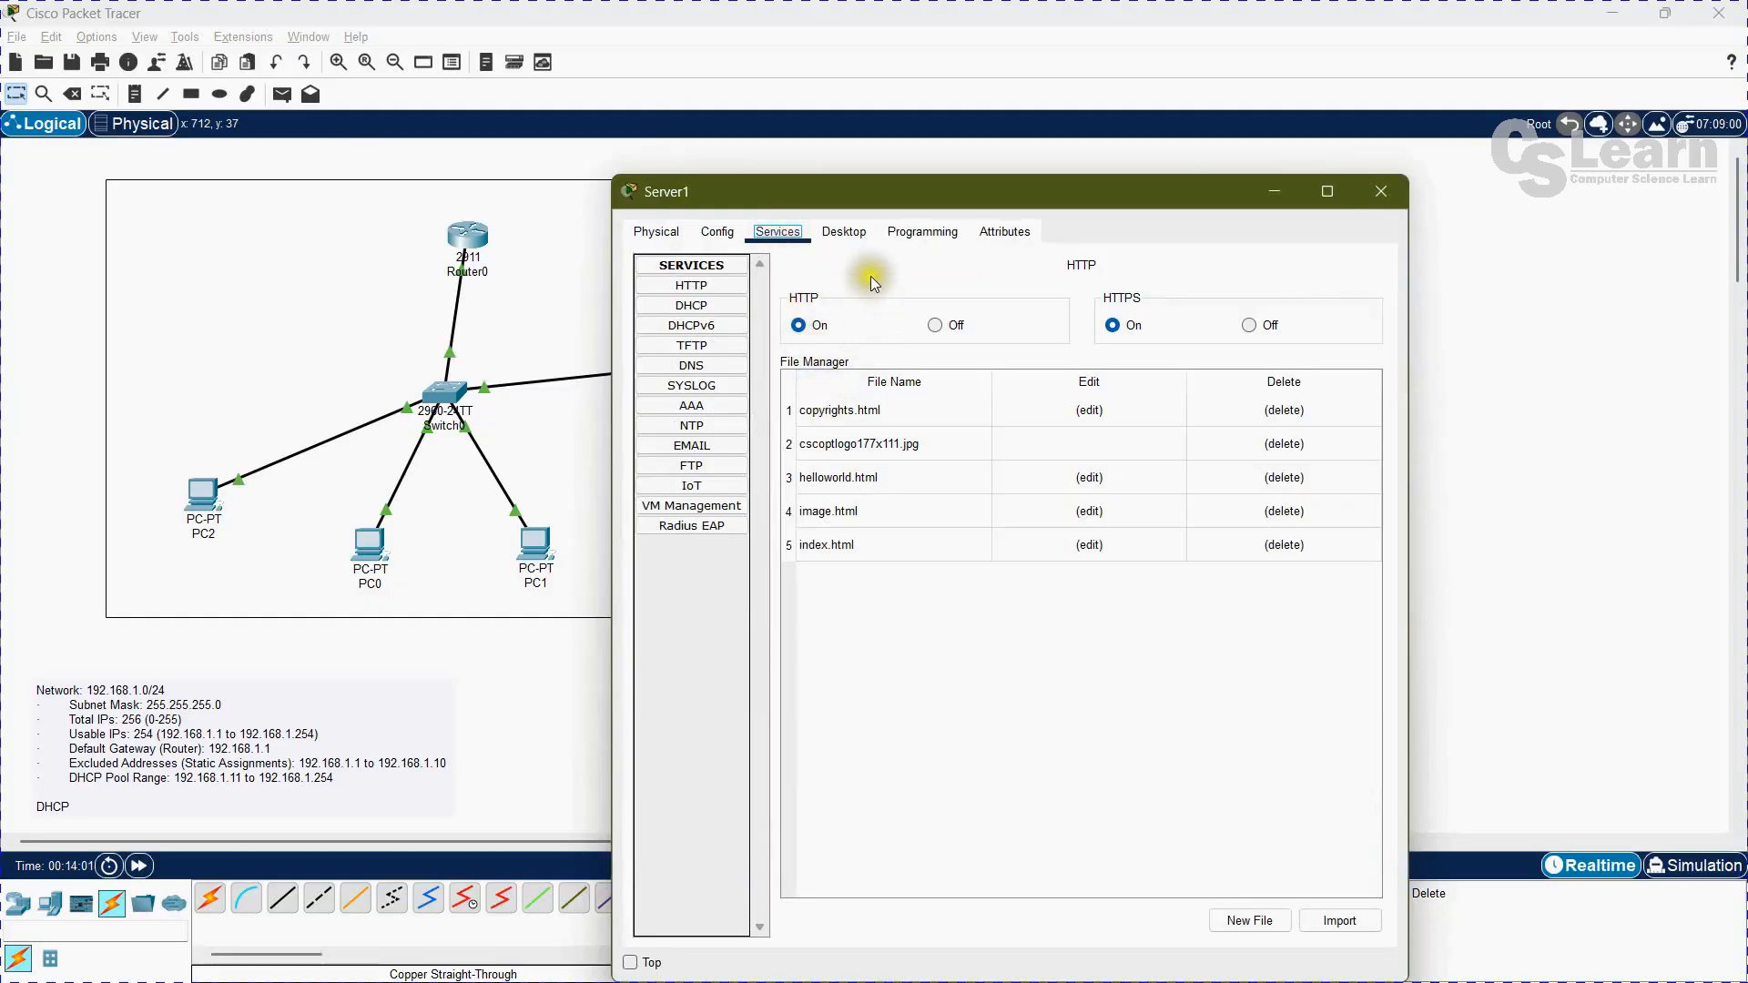
{"action": "left_click", "coordinate": [845, 231]}
{"action": "left_click", "coordinate": [698, 301]}
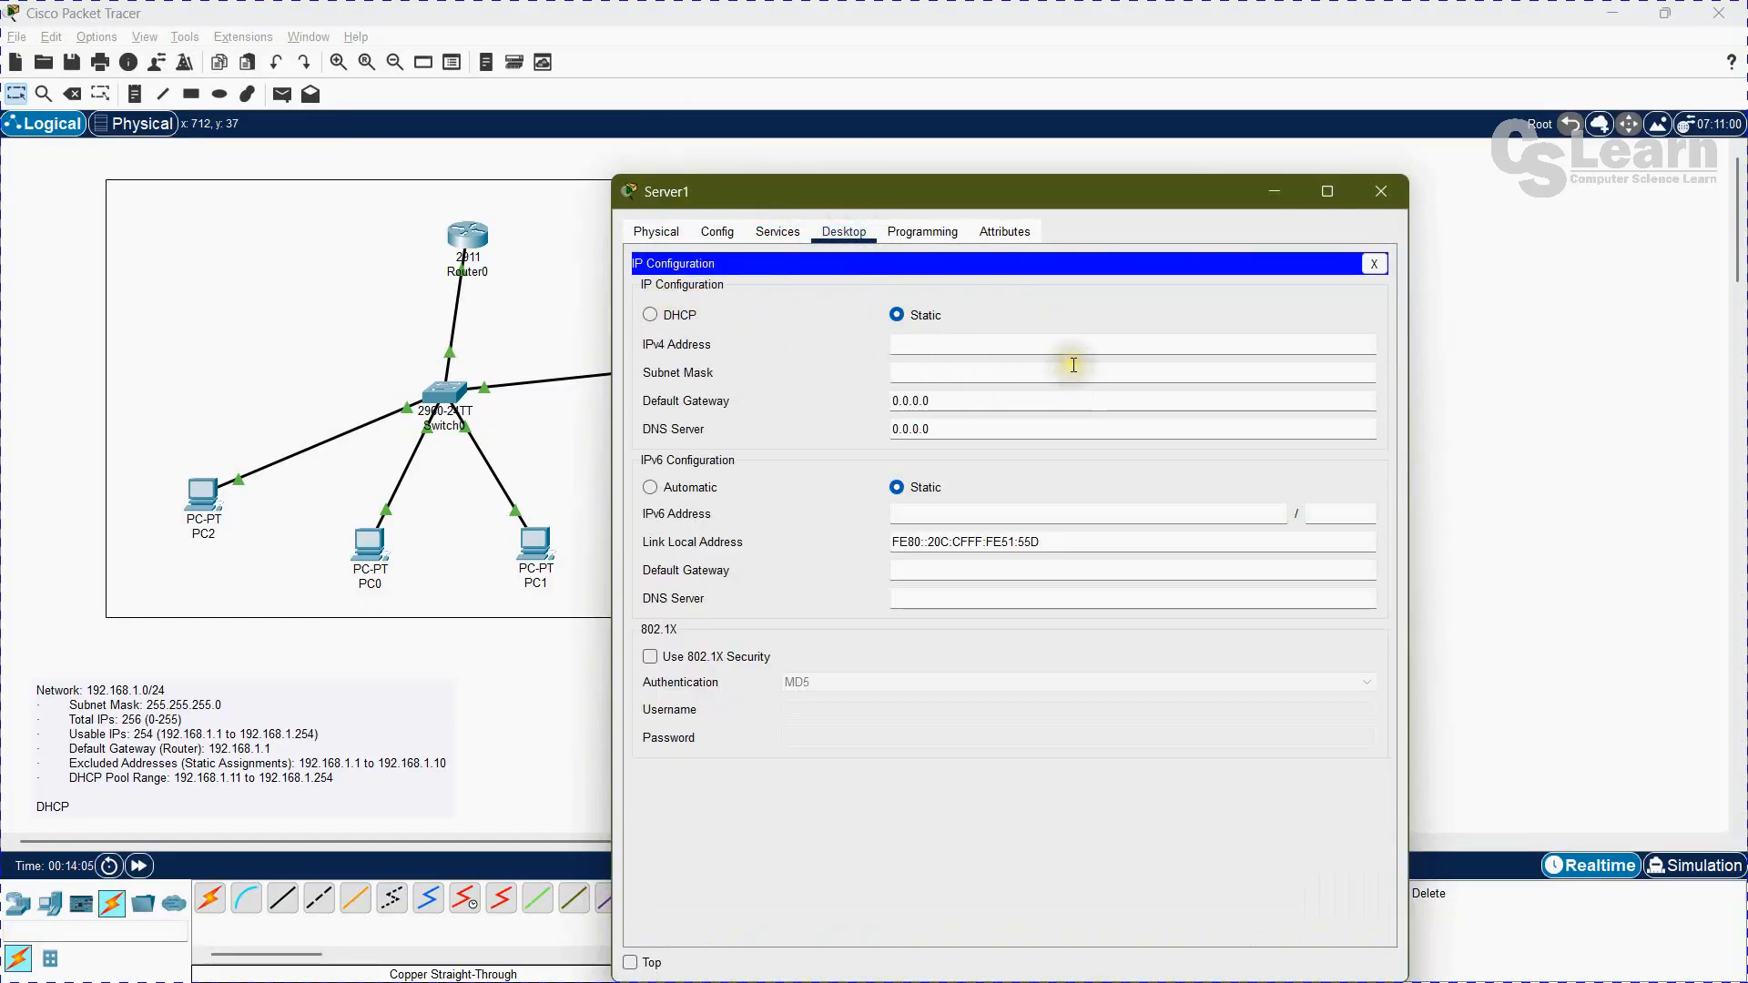
{"action": "left_click_drag", "start_coordinate": [1118, 191], "coordinate": [920, 226]}
{"action": "left_click", "coordinate": [872, 365]}
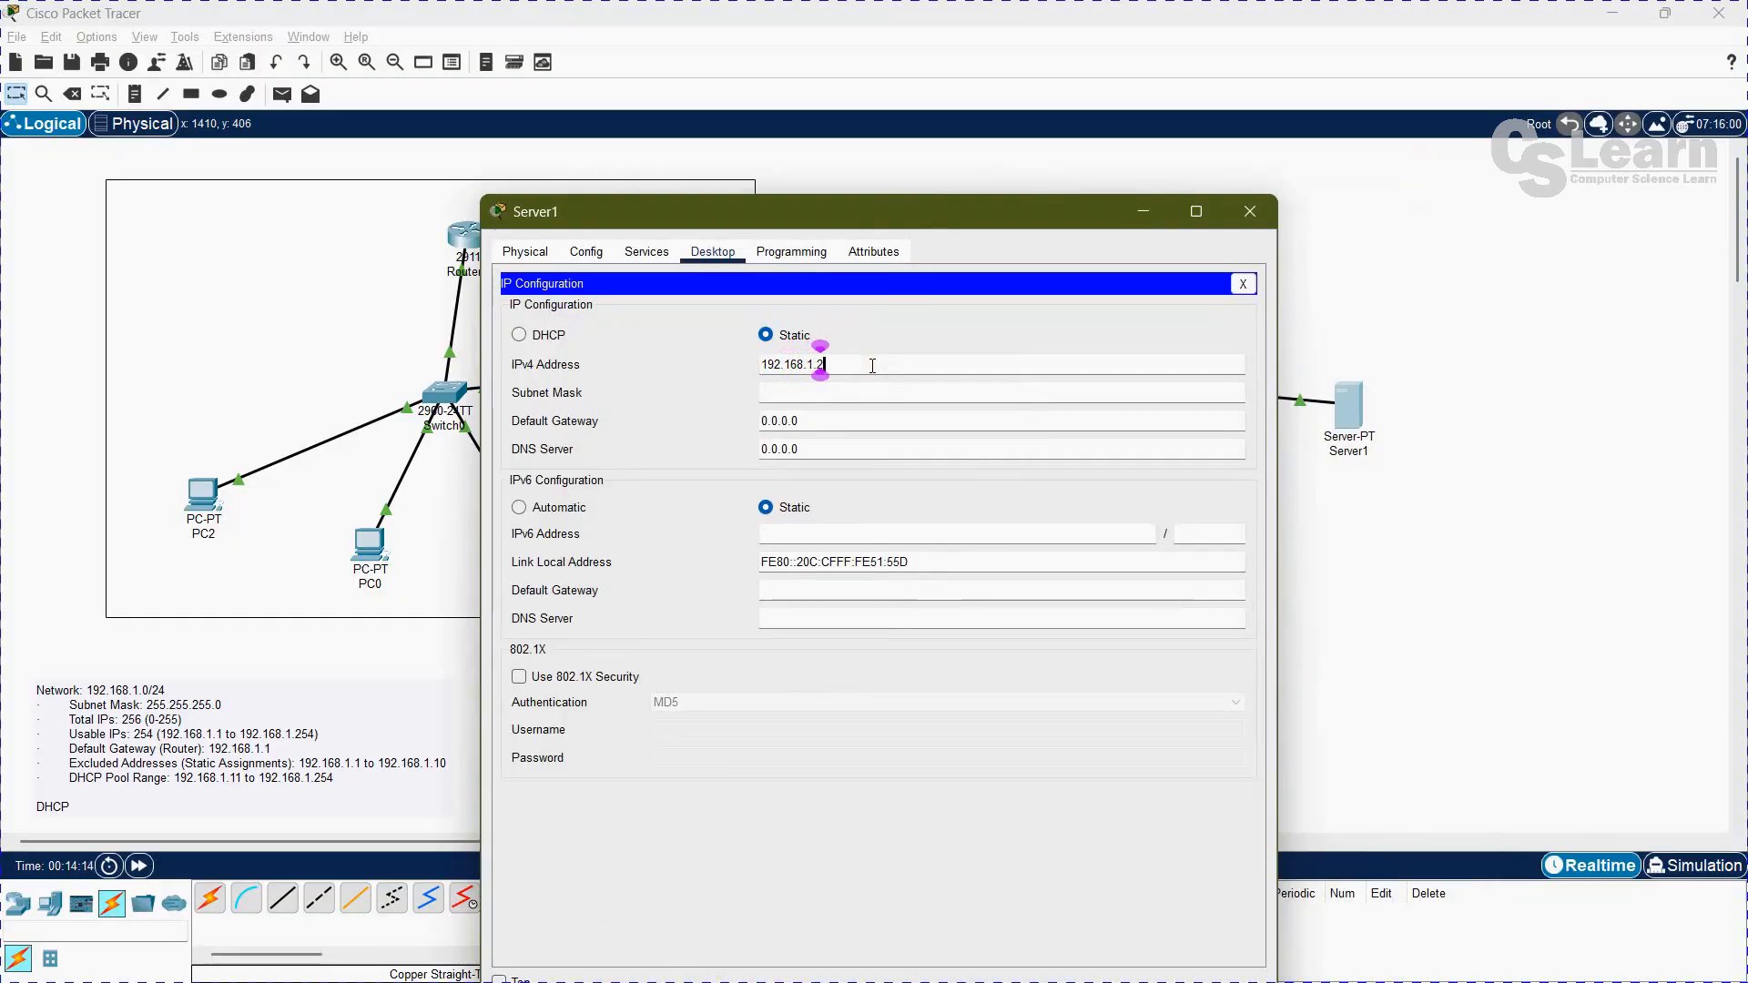
{"action": "key", "text": "Tab"}
Step: Set Server1's IPv4 default gateway to 192.168.1.1 and its DNS server to 8.8.8.8 in the global settings
{"action": "left_click", "coordinate": [574, 261]}
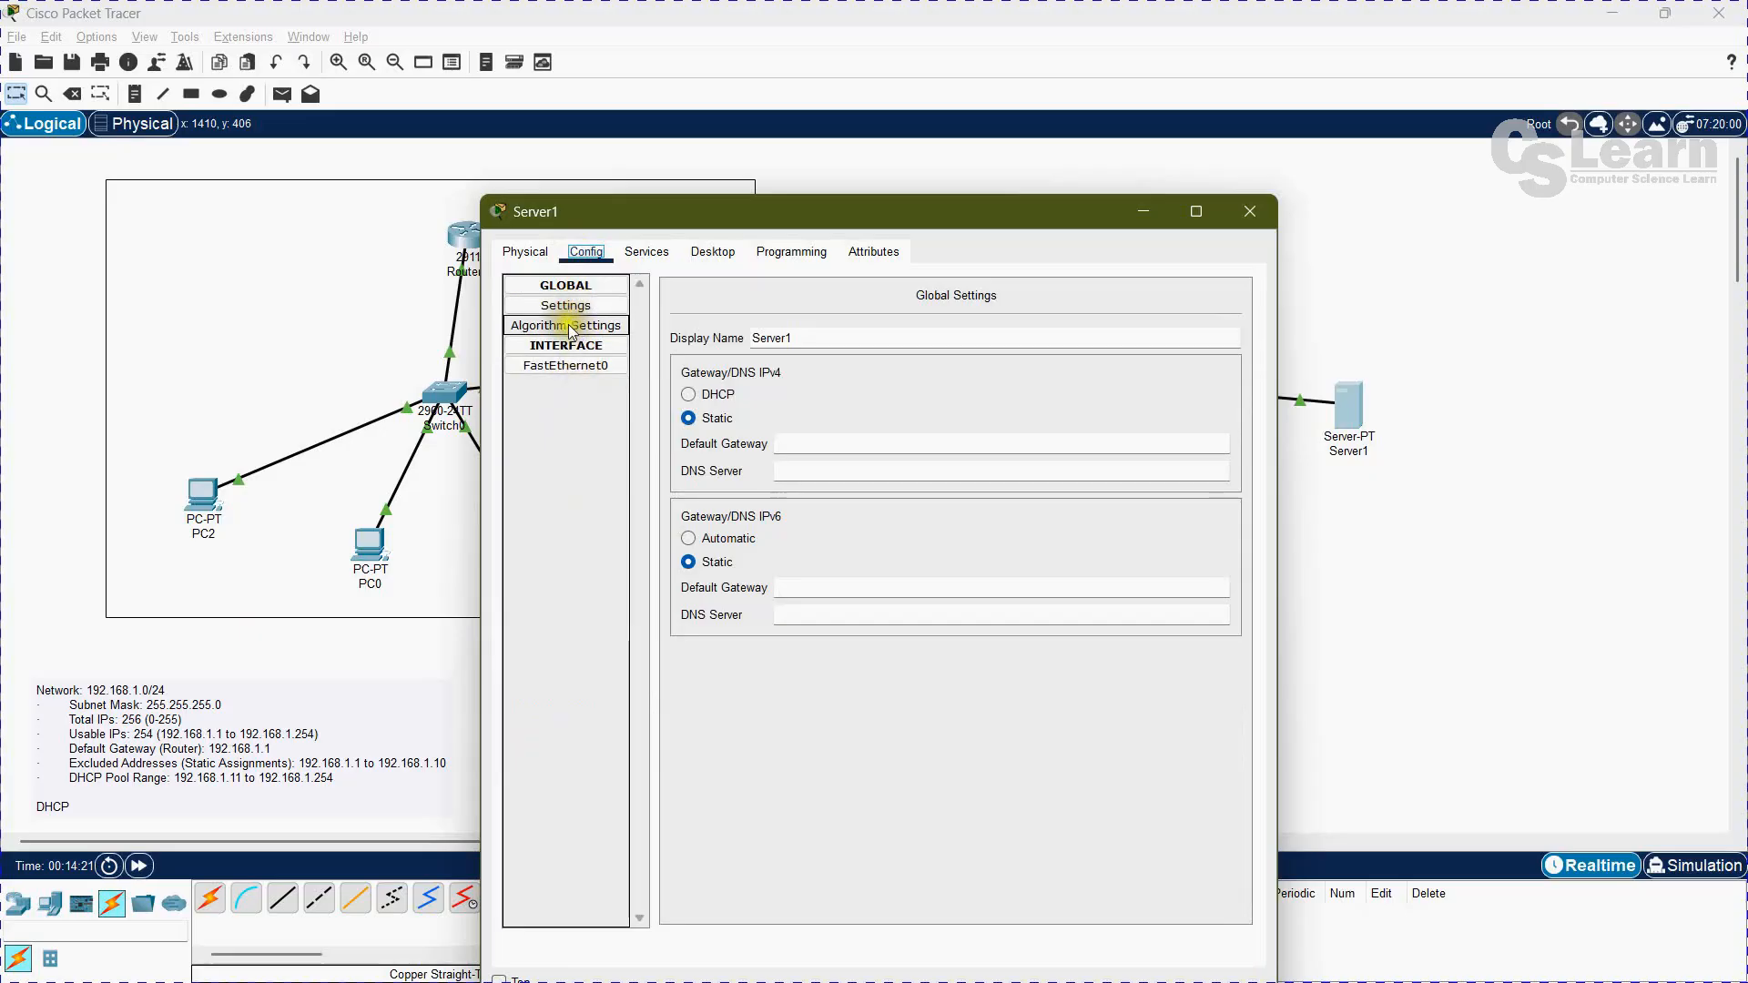
{"action": "left_click", "coordinate": [575, 368]}
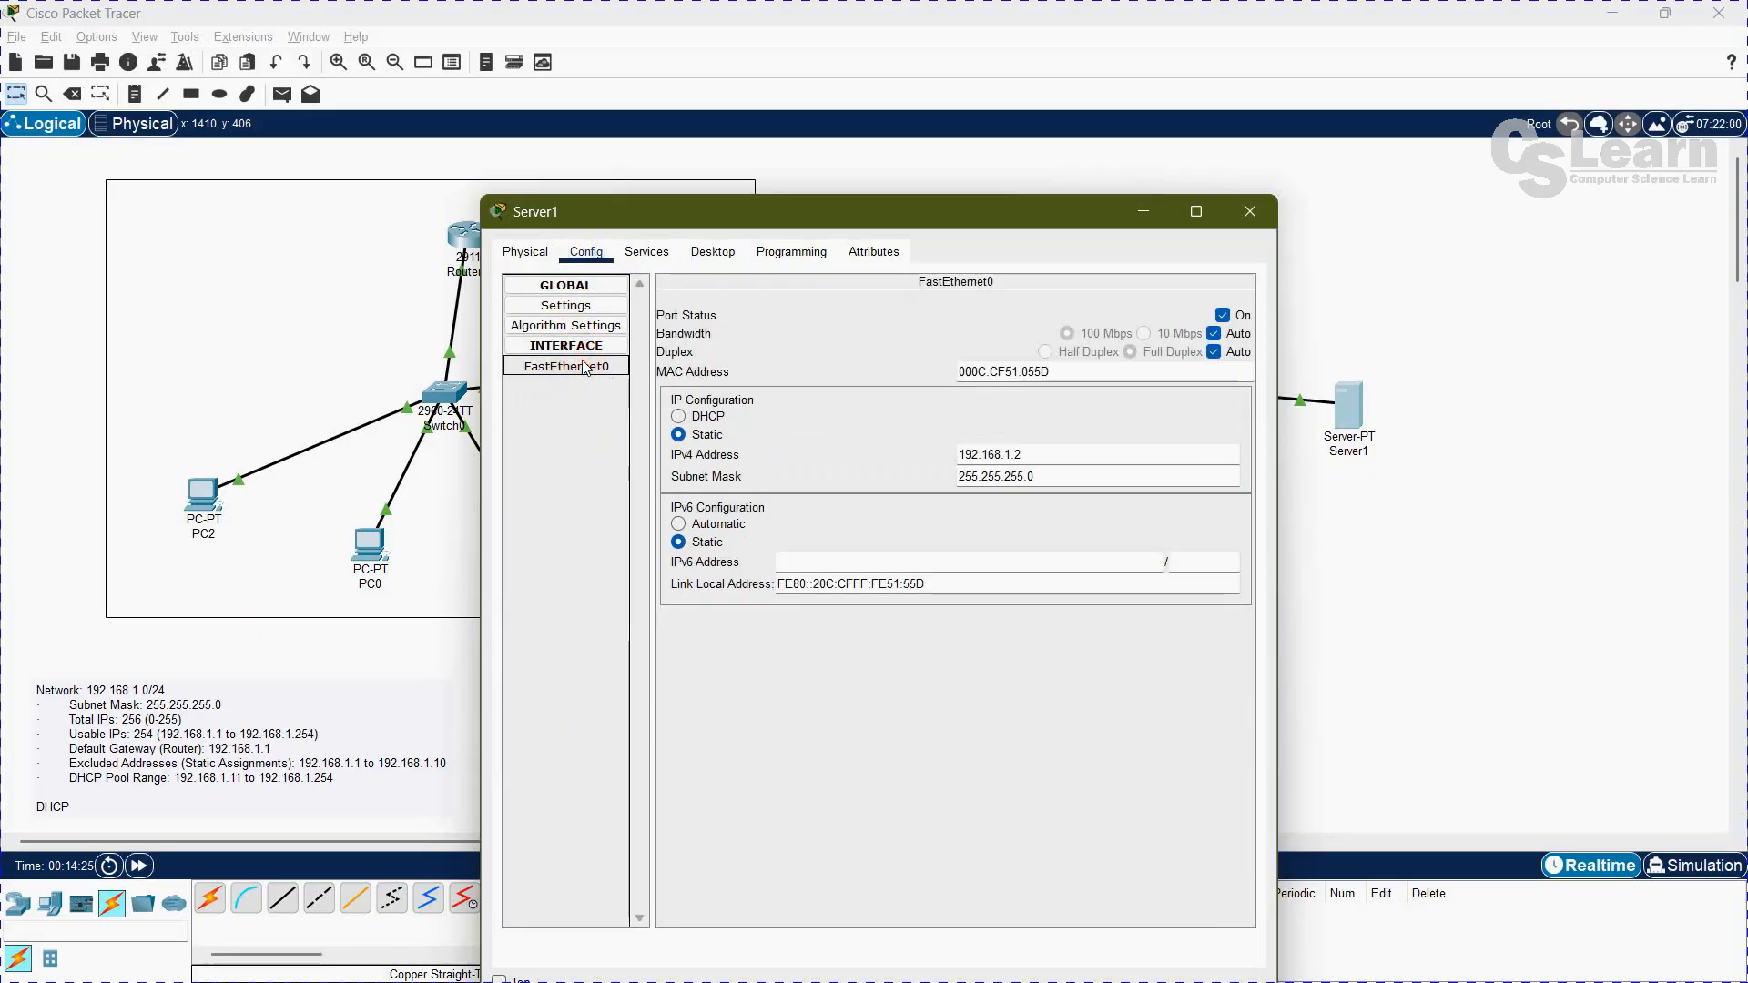
{"action": "left_click", "coordinate": [565, 305]}
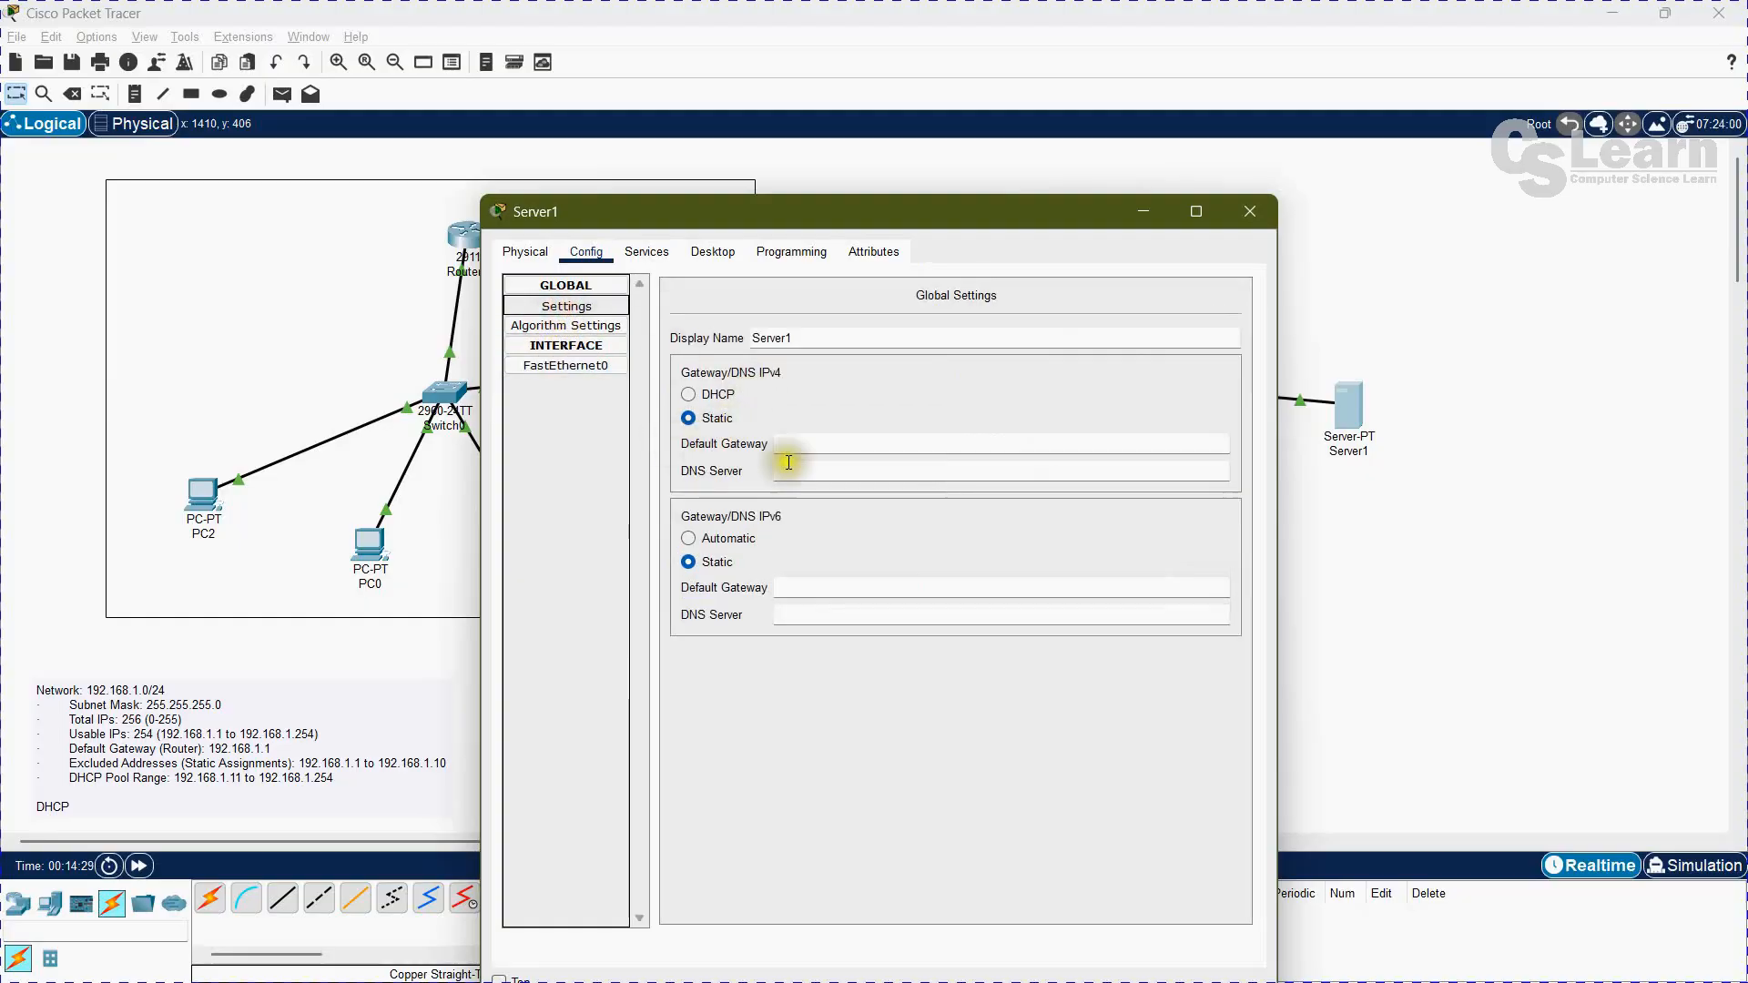
{"action": "left_click_drag", "start_coordinate": [850, 211], "coordinate": [1114, 290]}
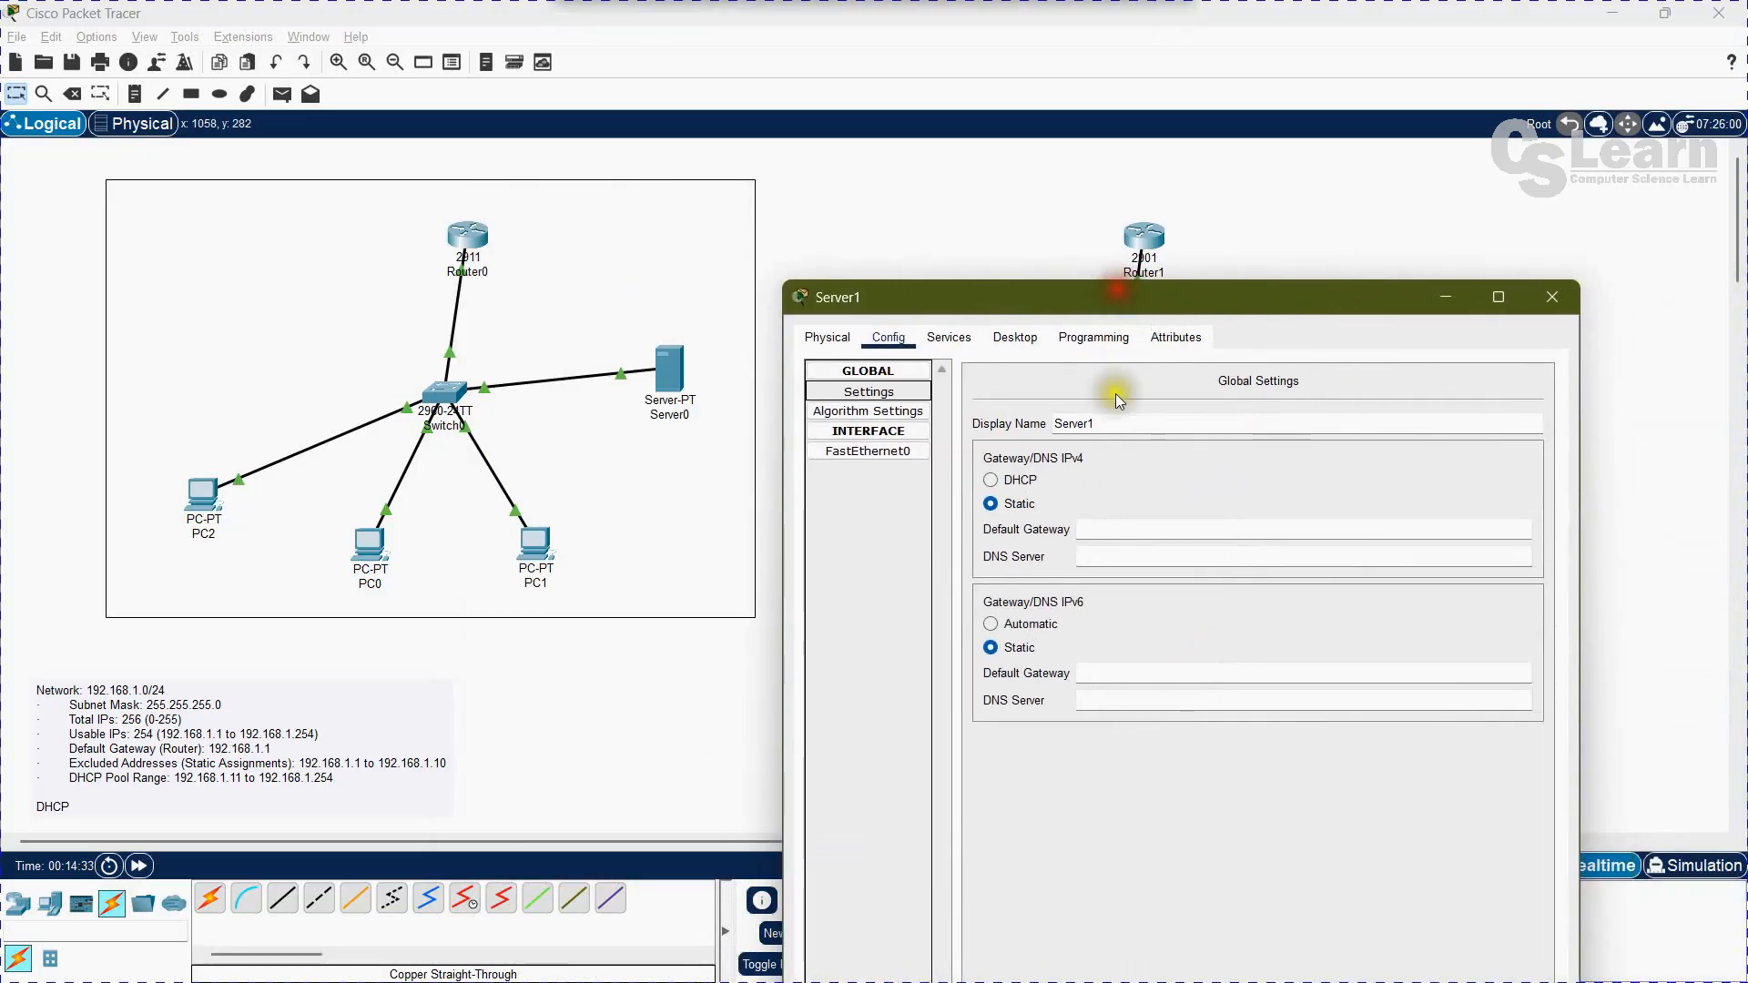
{"action": "left_click", "coordinate": [1139, 513]}
{"action": "left_click", "coordinate": [1144, 521]}
{"action": "type", "text": "192"}
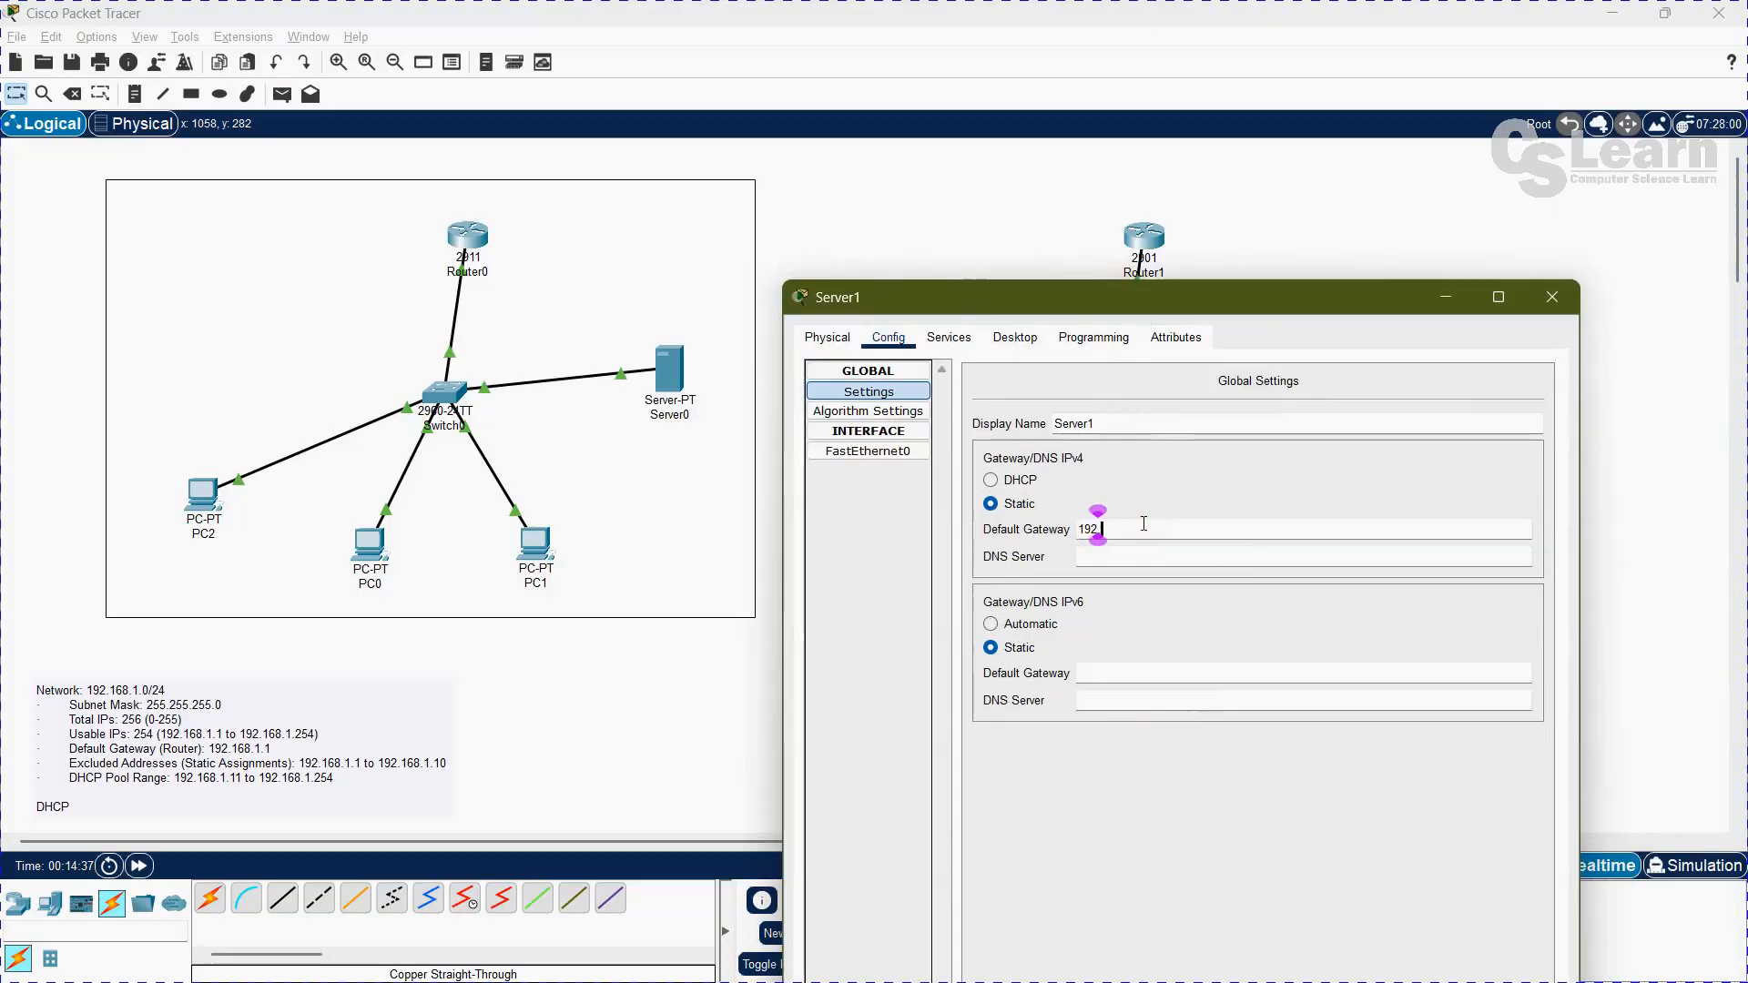
{"action": "type", "text": ".1.1"}
{"action": "key", "text": "Tab"}
{"action": "type", "text": "8.8.8.8"}
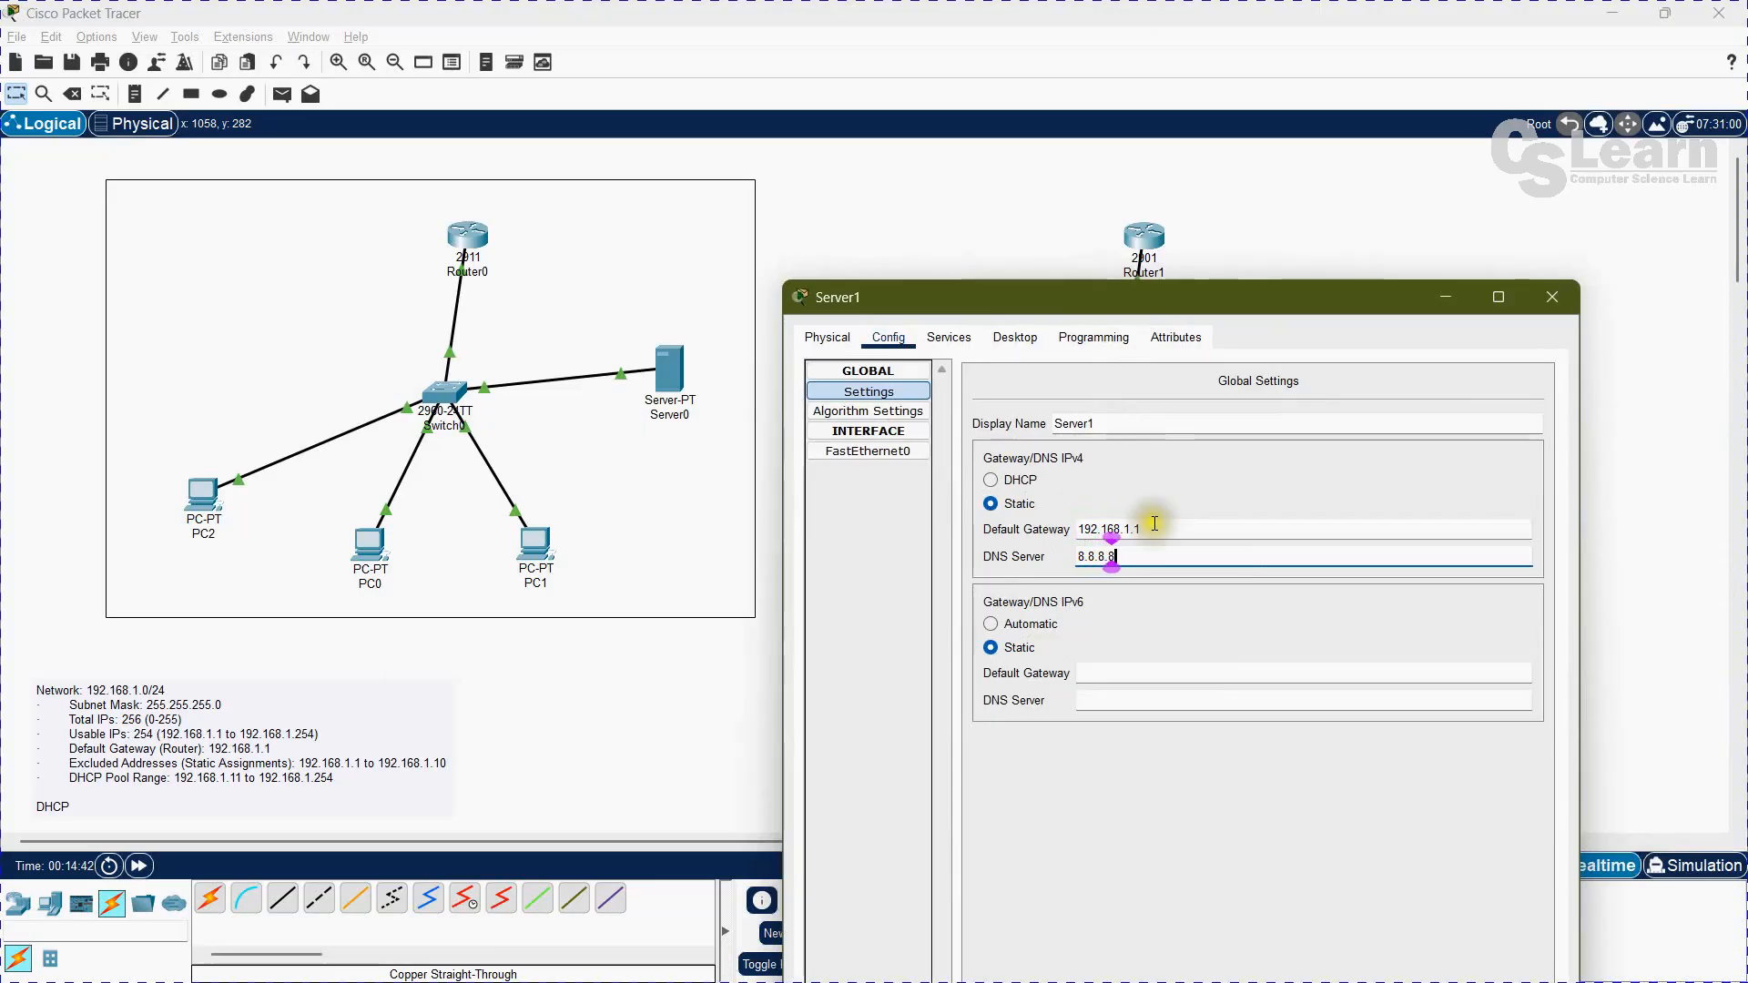
Step: Open Server1's DHCP service settings and enter DNS-POOL as the pool name
{"action": "left_click", "coordinate": [950, 338]}
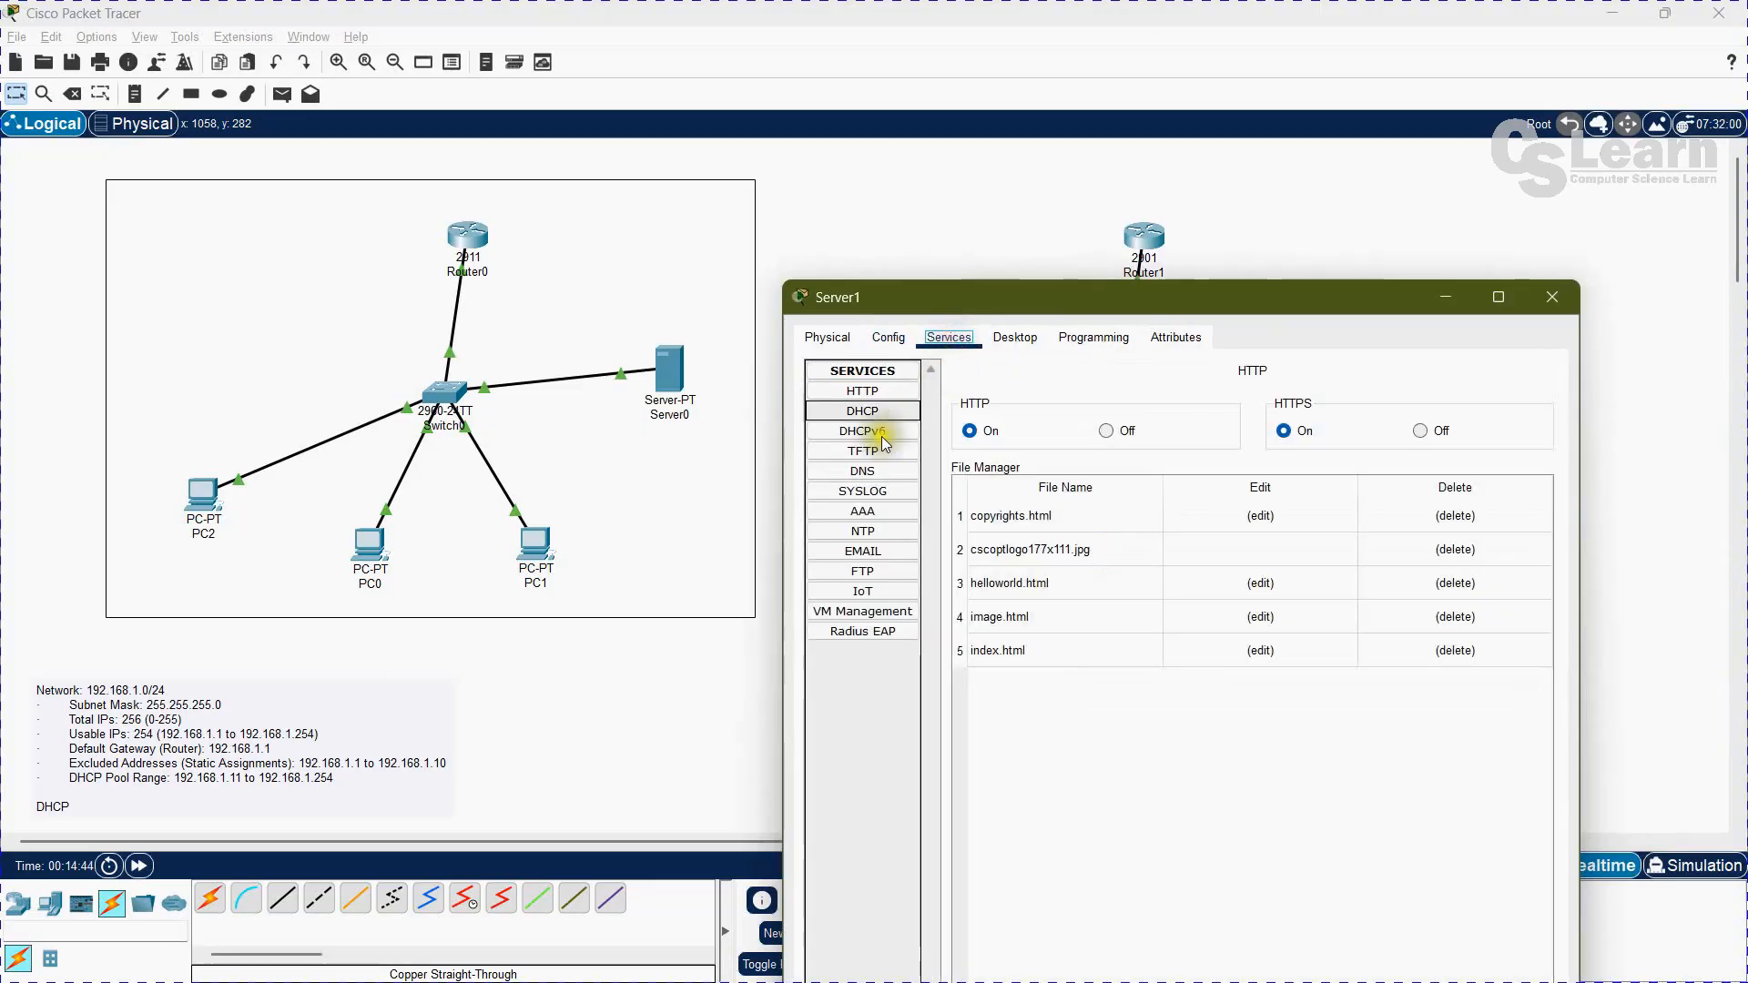
{"action": "left_click", "coordinate": [863, 412]}
{"action": "left_click_drag", "start_coordinate": [1143, 286], "coordinate": [961, 205]}
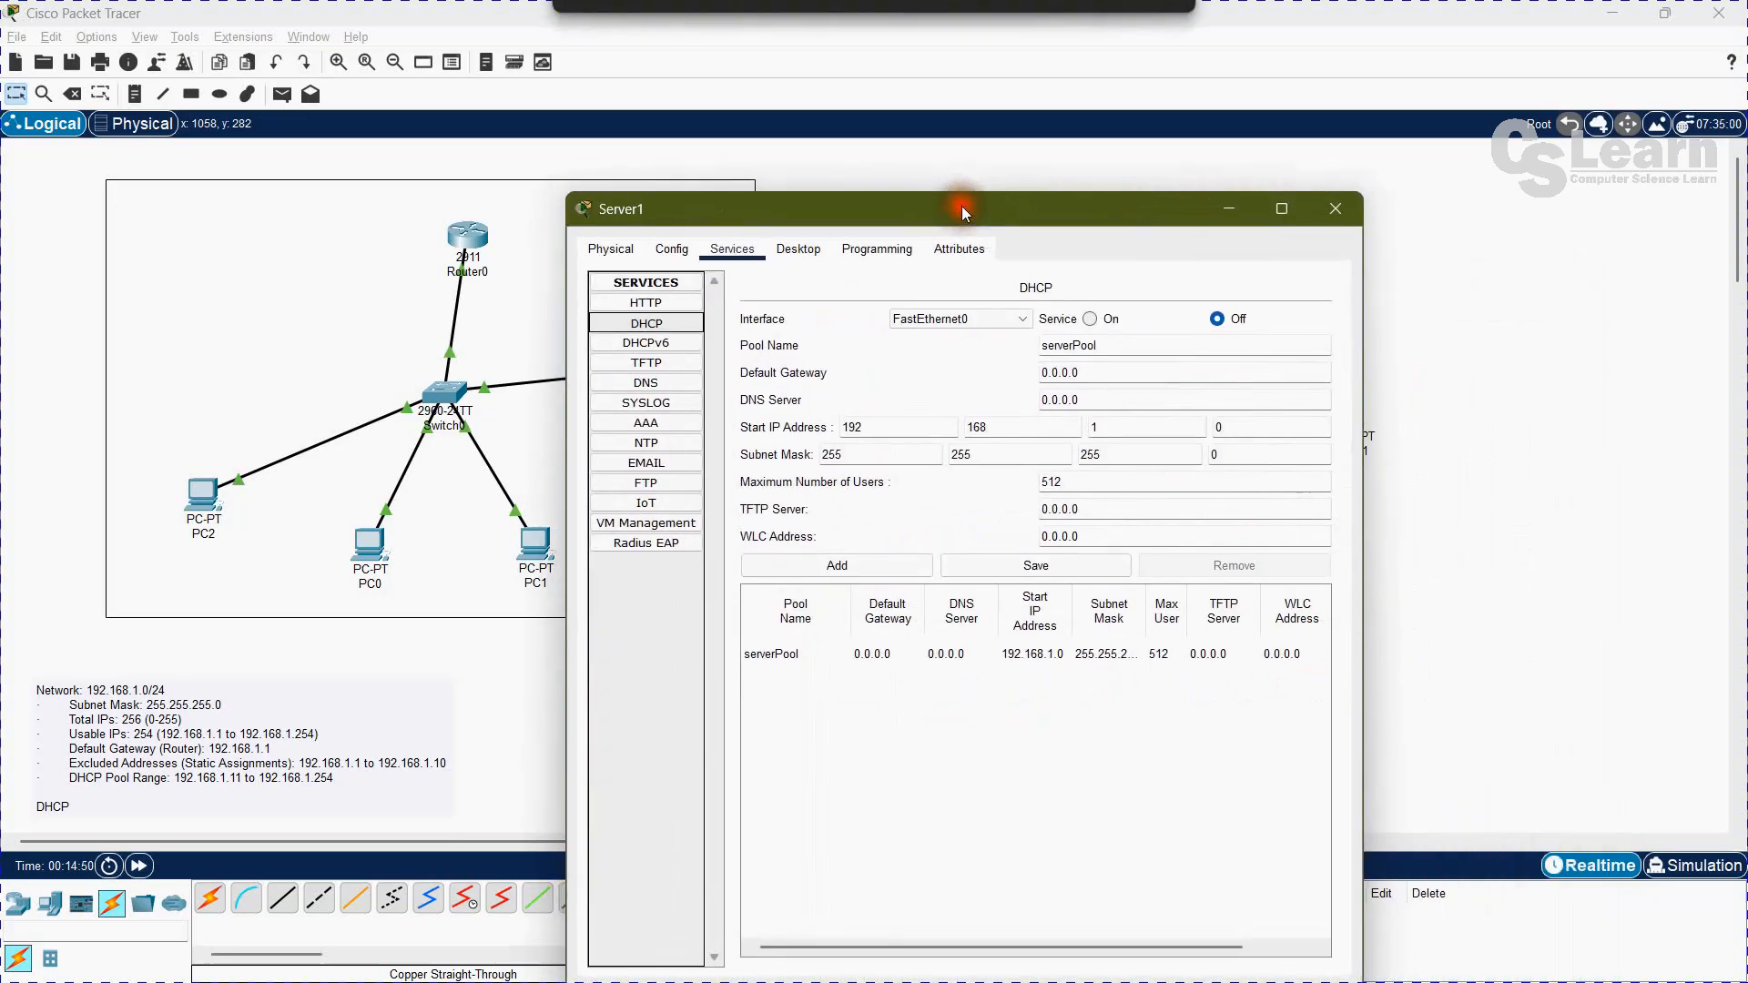
{"action": "left_click", "coordinate": [1134, 347]}
{"action": "double_click", "coordinate": [1134, 347]}
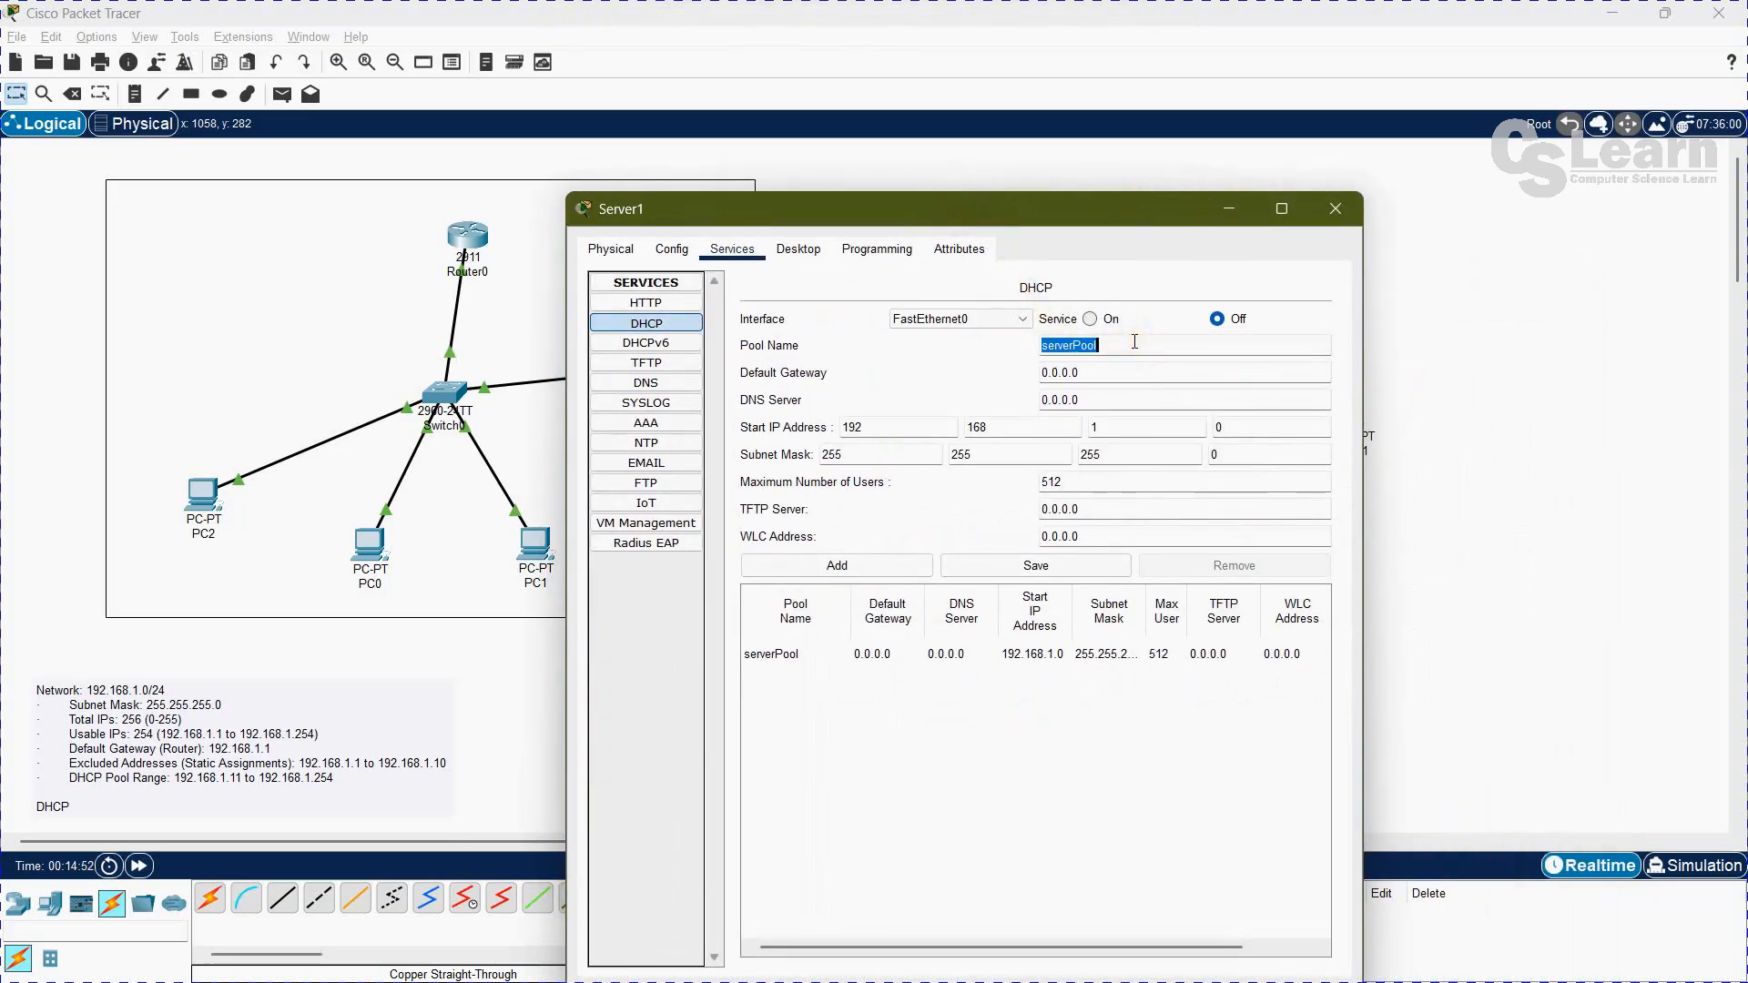
{"action": "type", "text": "DNS-POOL"}
{"action": "key", "text": "Tab"}
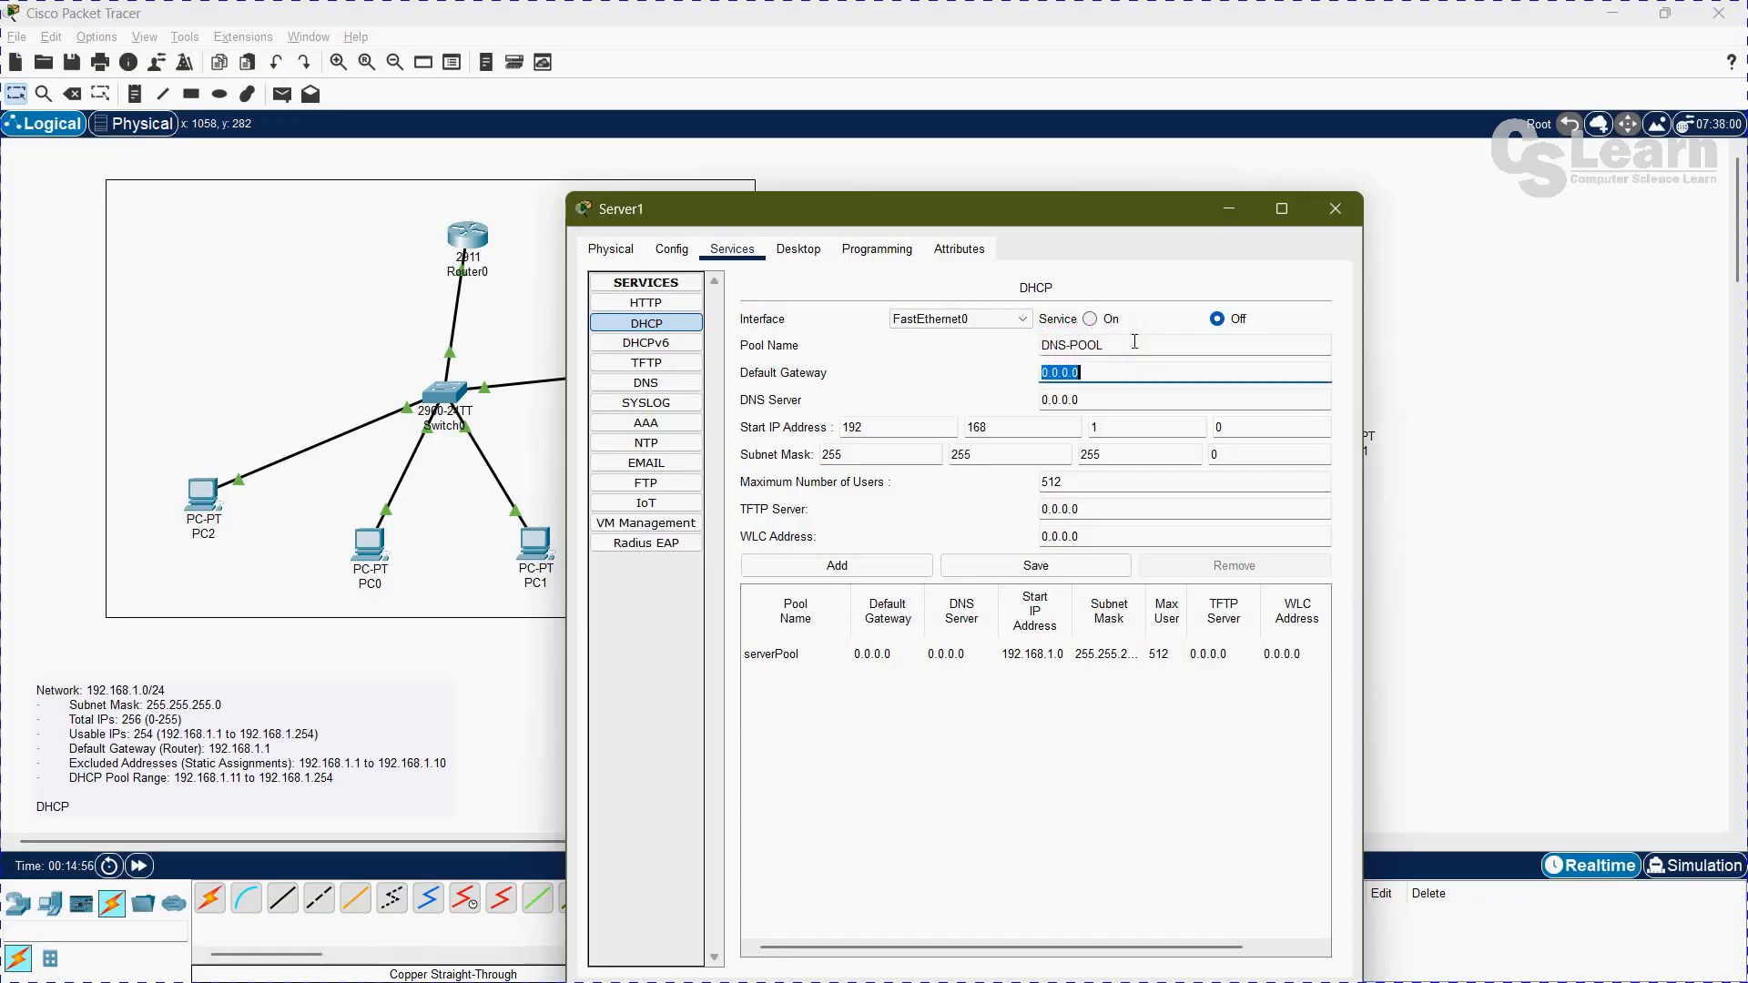
Step: Set the DHCP pool's default gateway to 192.168.1.1 and DNS server to 8.8.8.8
{"action": "type", "text": "192.168.1.1"}
{"action": "key", "text": "Tab"}
{"action": "type", "text": "8.8.8.8"}
Step: Set the DHCP pool's start IP address to 192.168.1.10 and its maximum number of users to 245
{"action": "key", "text": "Tab"}
{"action": "key", "text": "Tab"}
{"action": "key", "text": "Tab"}
{"action": "key", "text": "Tab"}
{"action": "type", "text": "10"}
{"action": "key", "text": "Tab"}
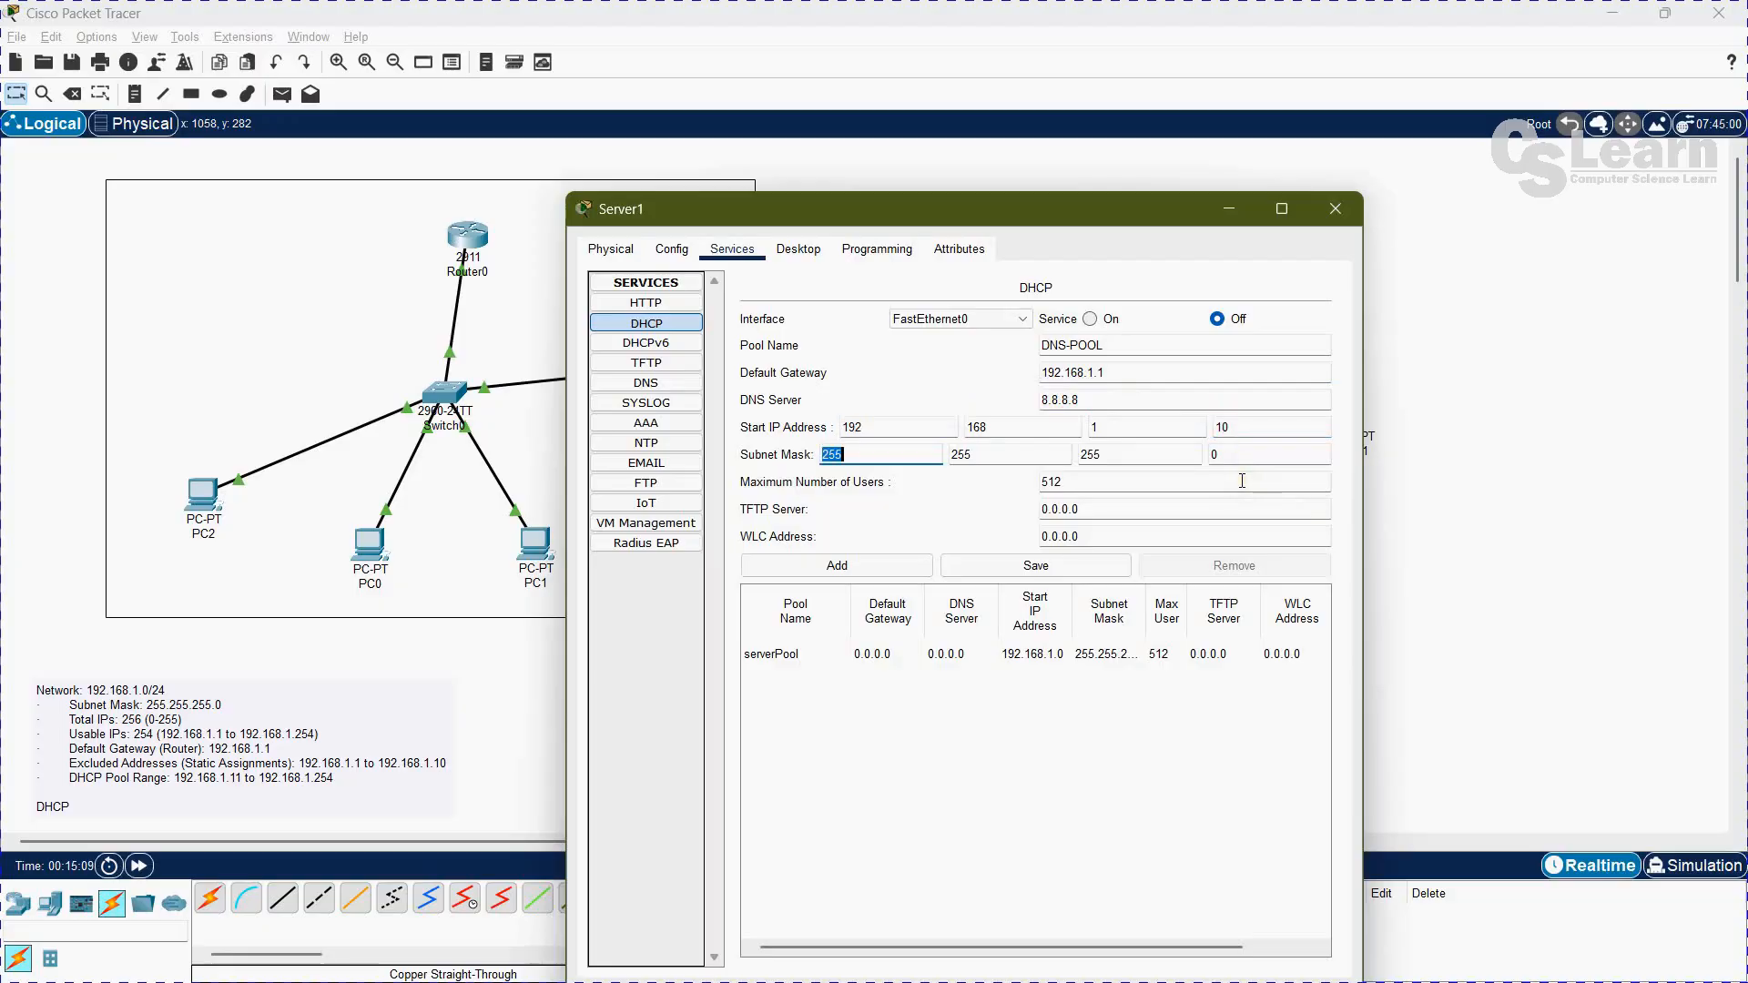
{"action": "double_click", "coordinate": [1087, 486]}
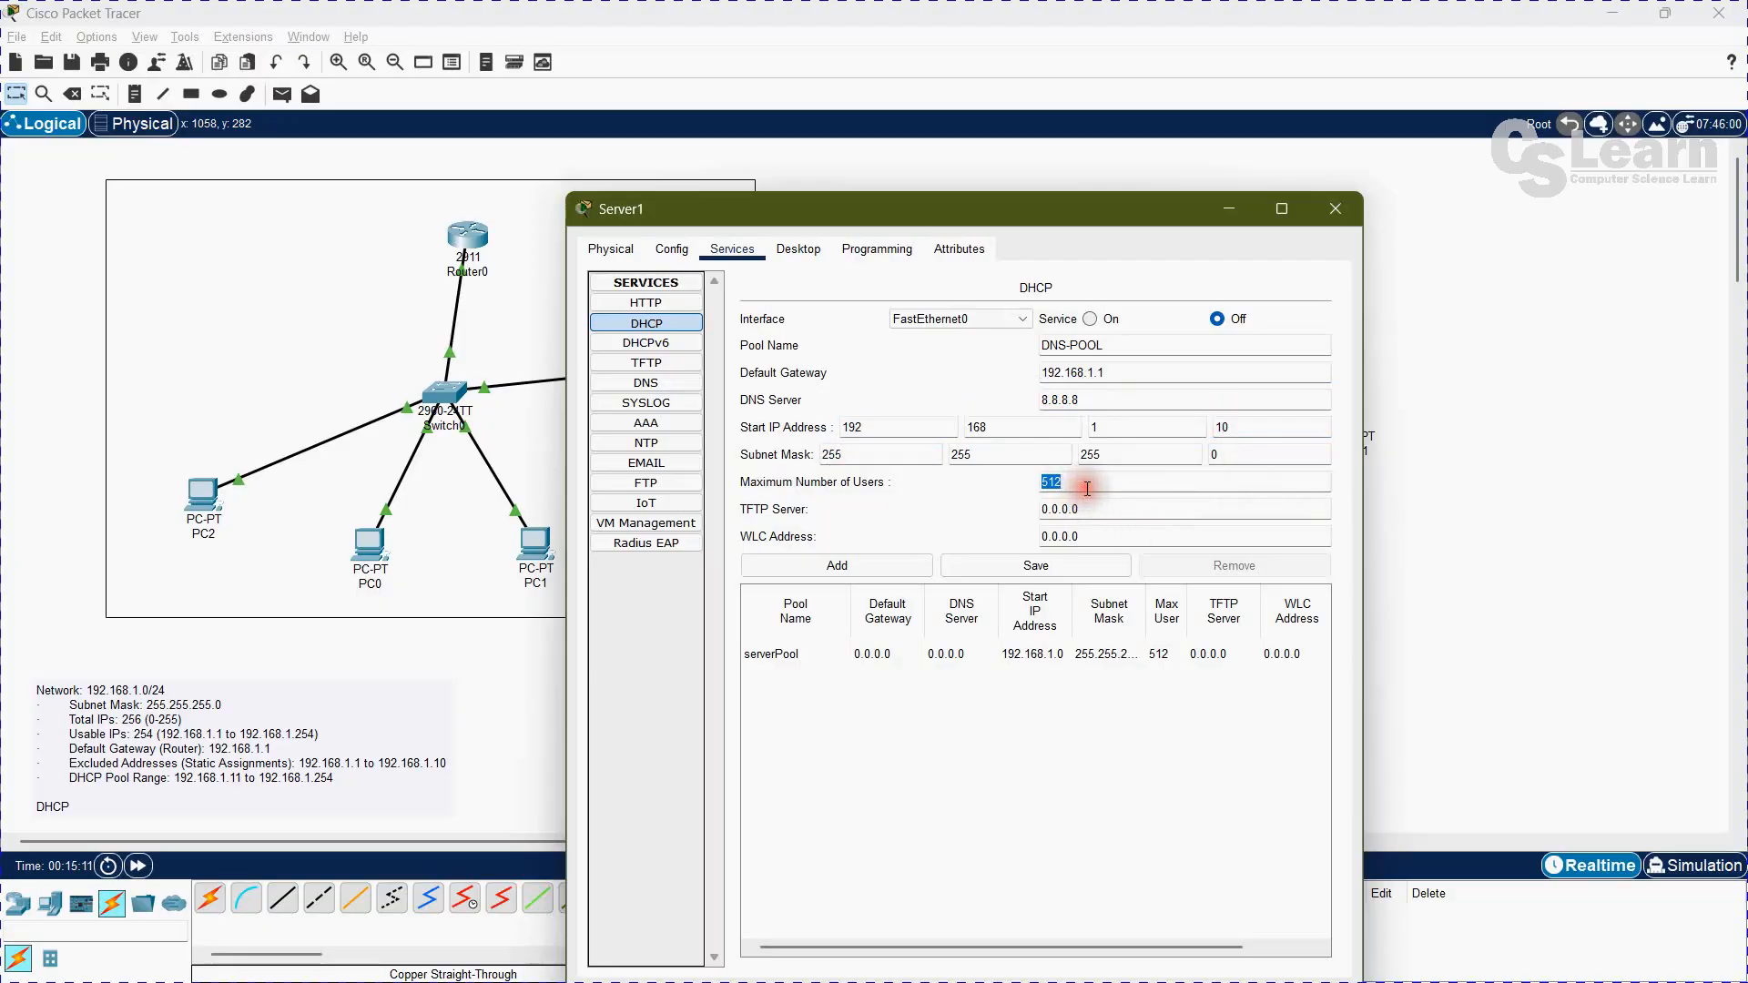
{"action": "type", "text": "245"}
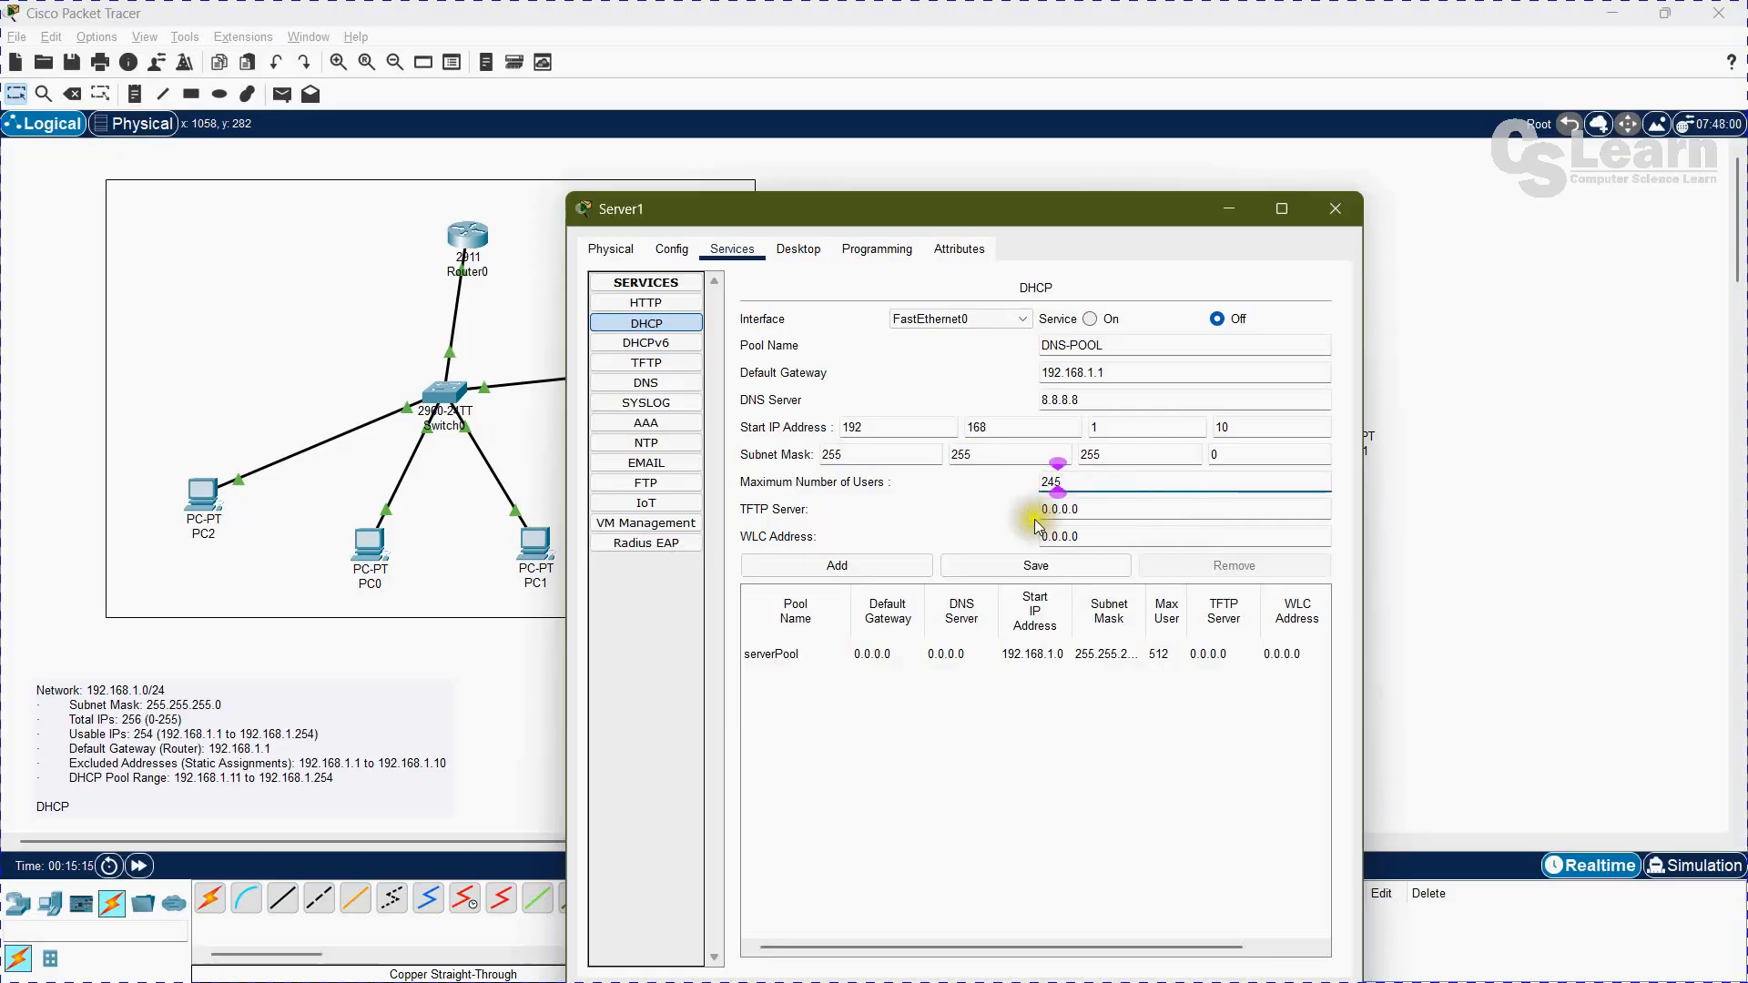
Step: Save DNS-POOL as a new DHCP pool on Server1 and close the server's window
{"action": "left_click", "coordinate": [1036, 565]}
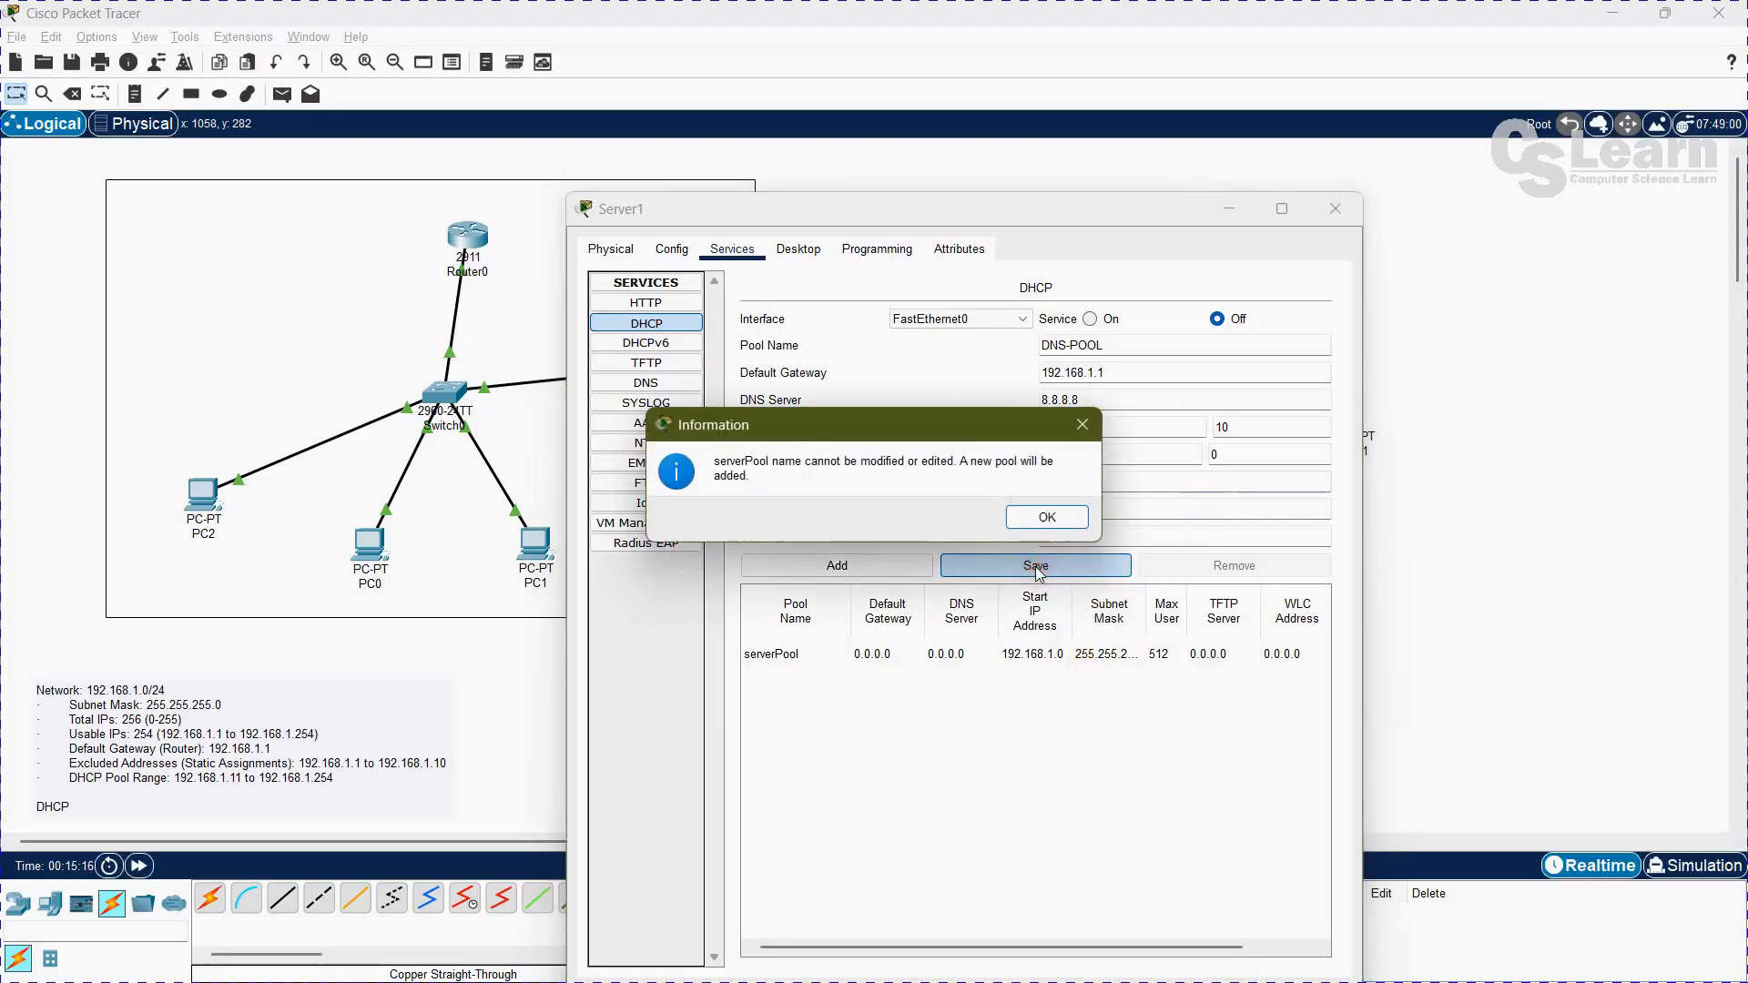
{"action": "left_click", "coordinate": [1047, 517]}
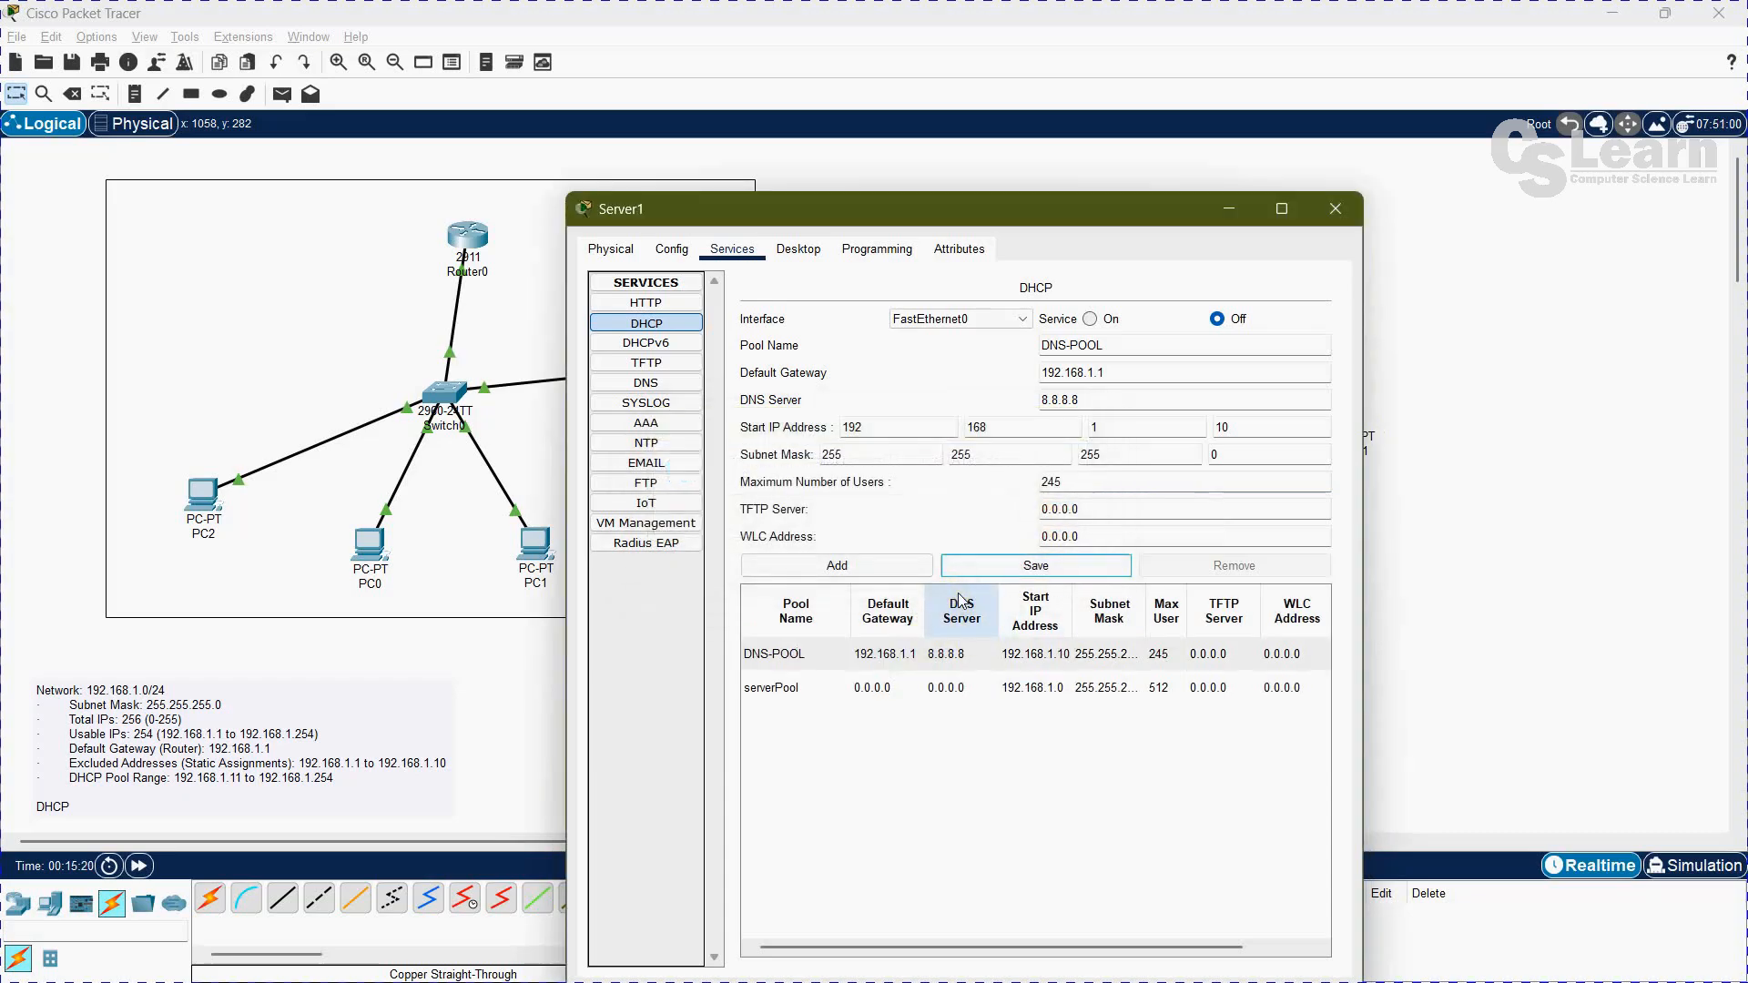
{"action": "left_click", "coordinate": [1354, 214]}
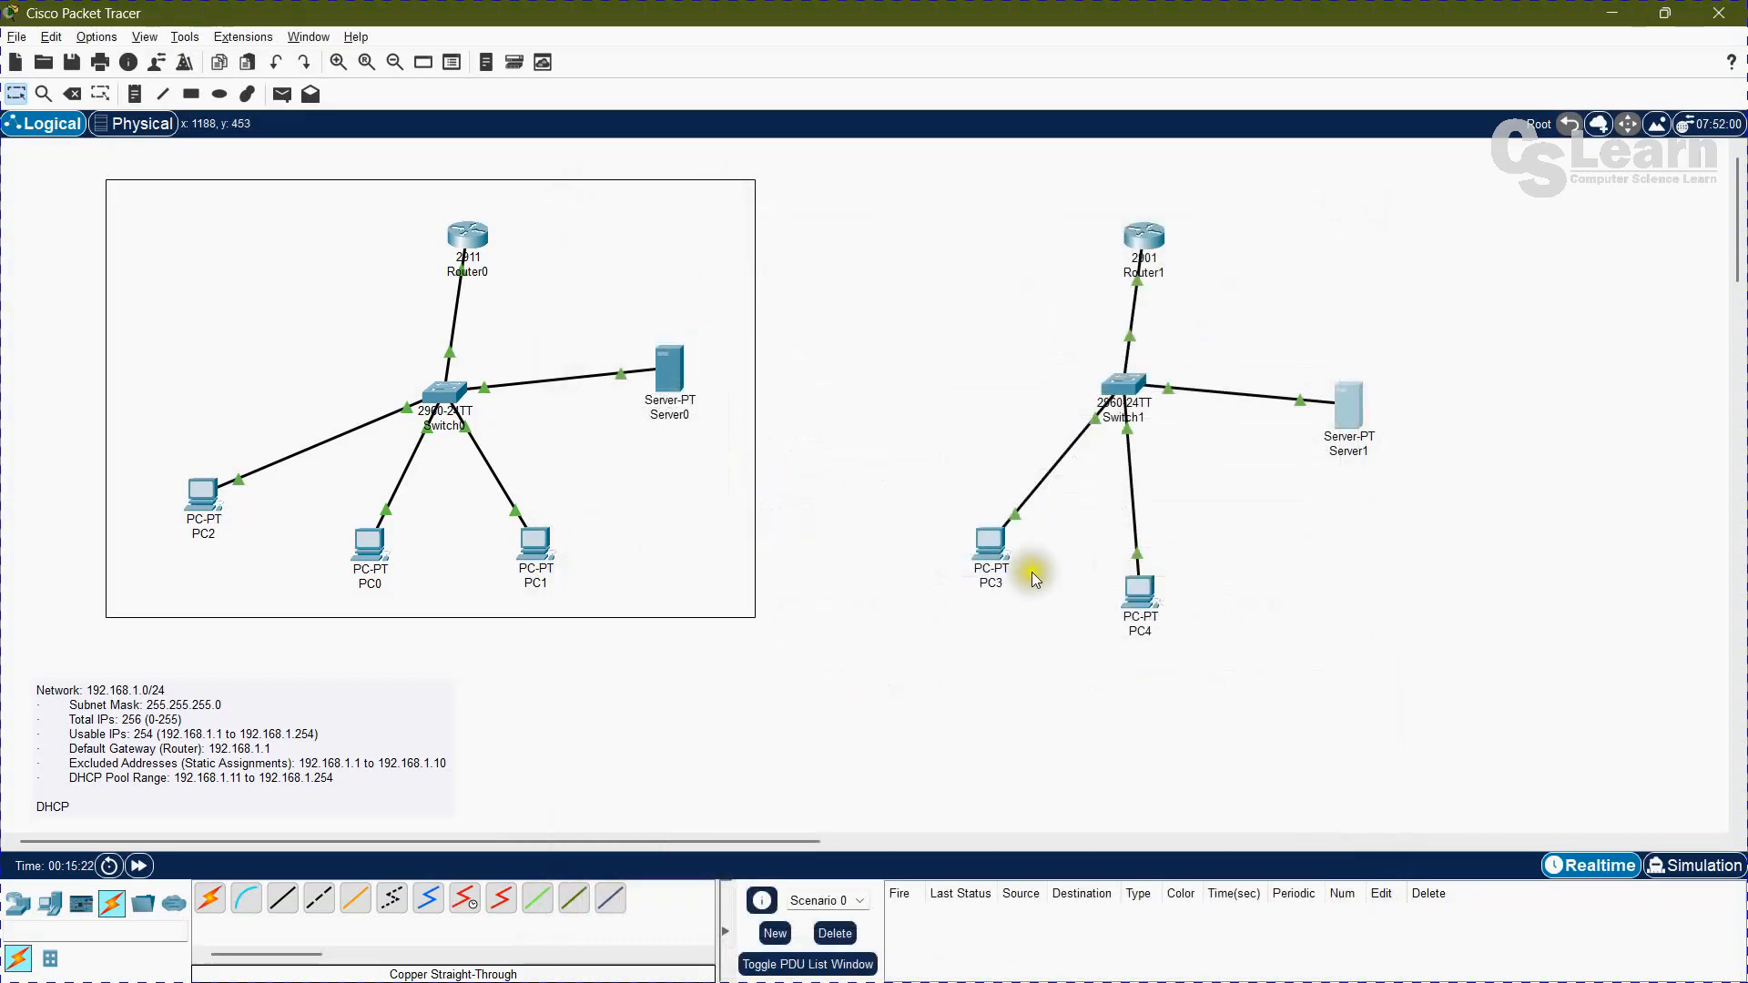
Step: Switch PC3's IPv4 configuration from static to DHCP and close its window
{"action": "left_click", "coordinate": [991, 546]}
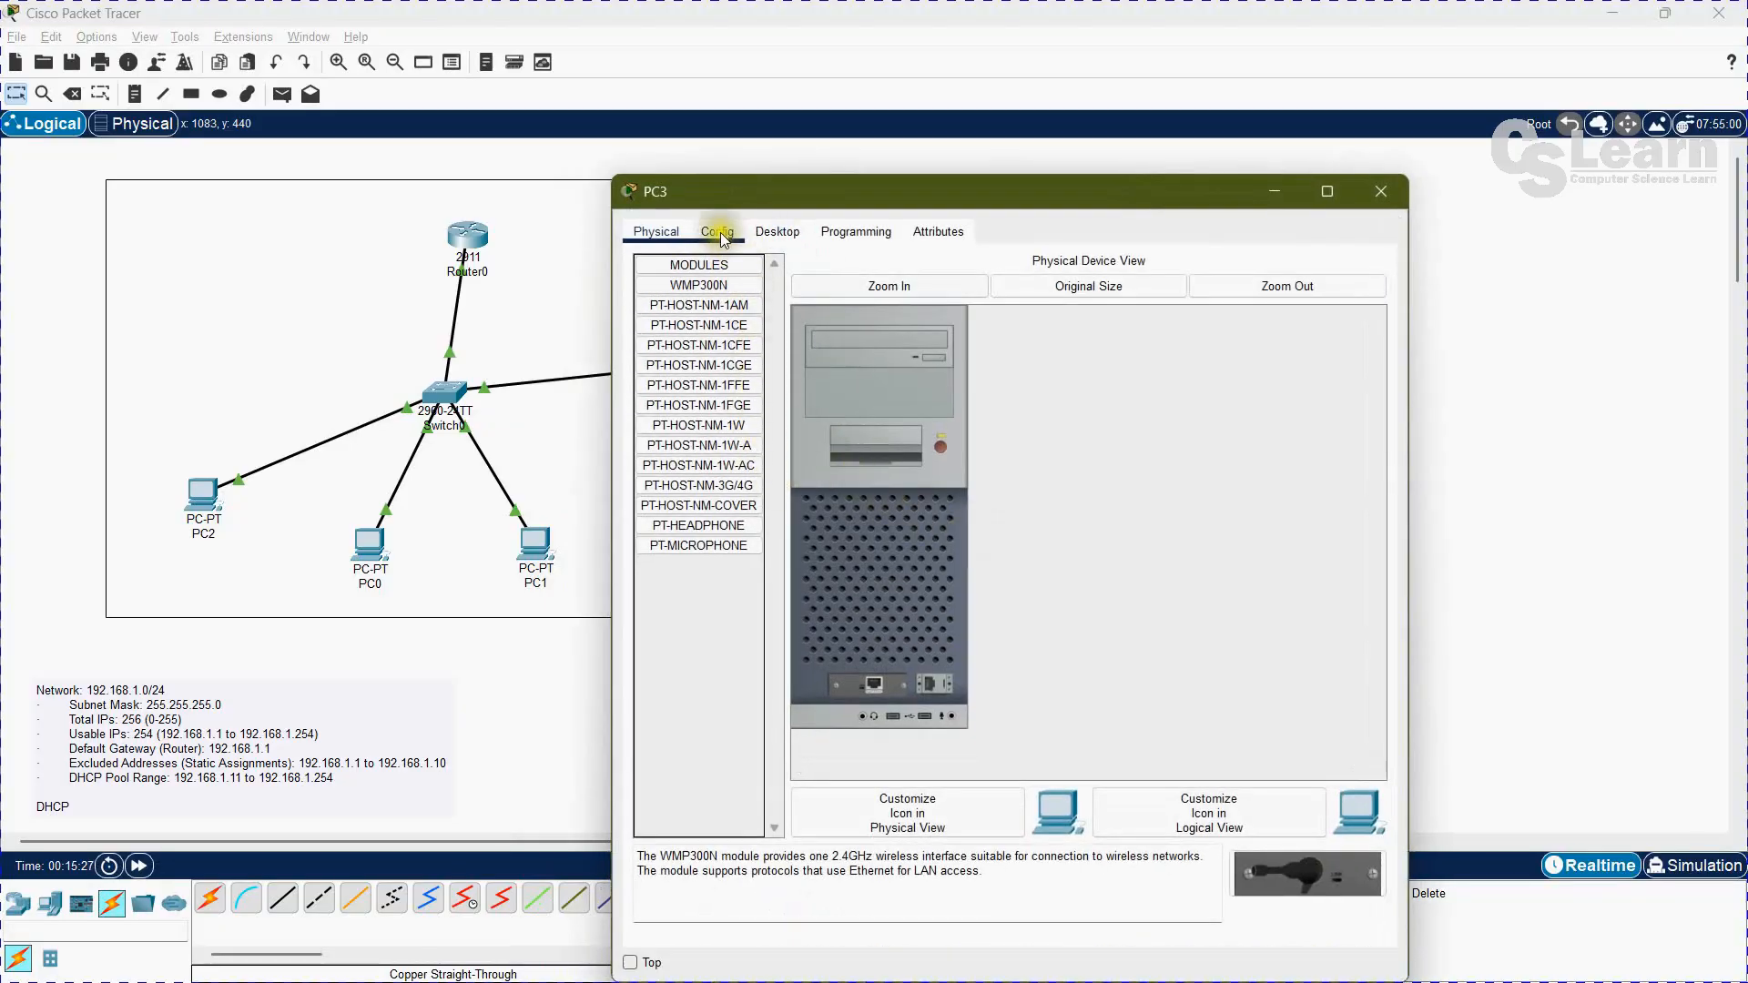
{"action": "left_click", "coordinate": [789, 234]}
{"action": "left_click", "coordinate": [709, 330]}
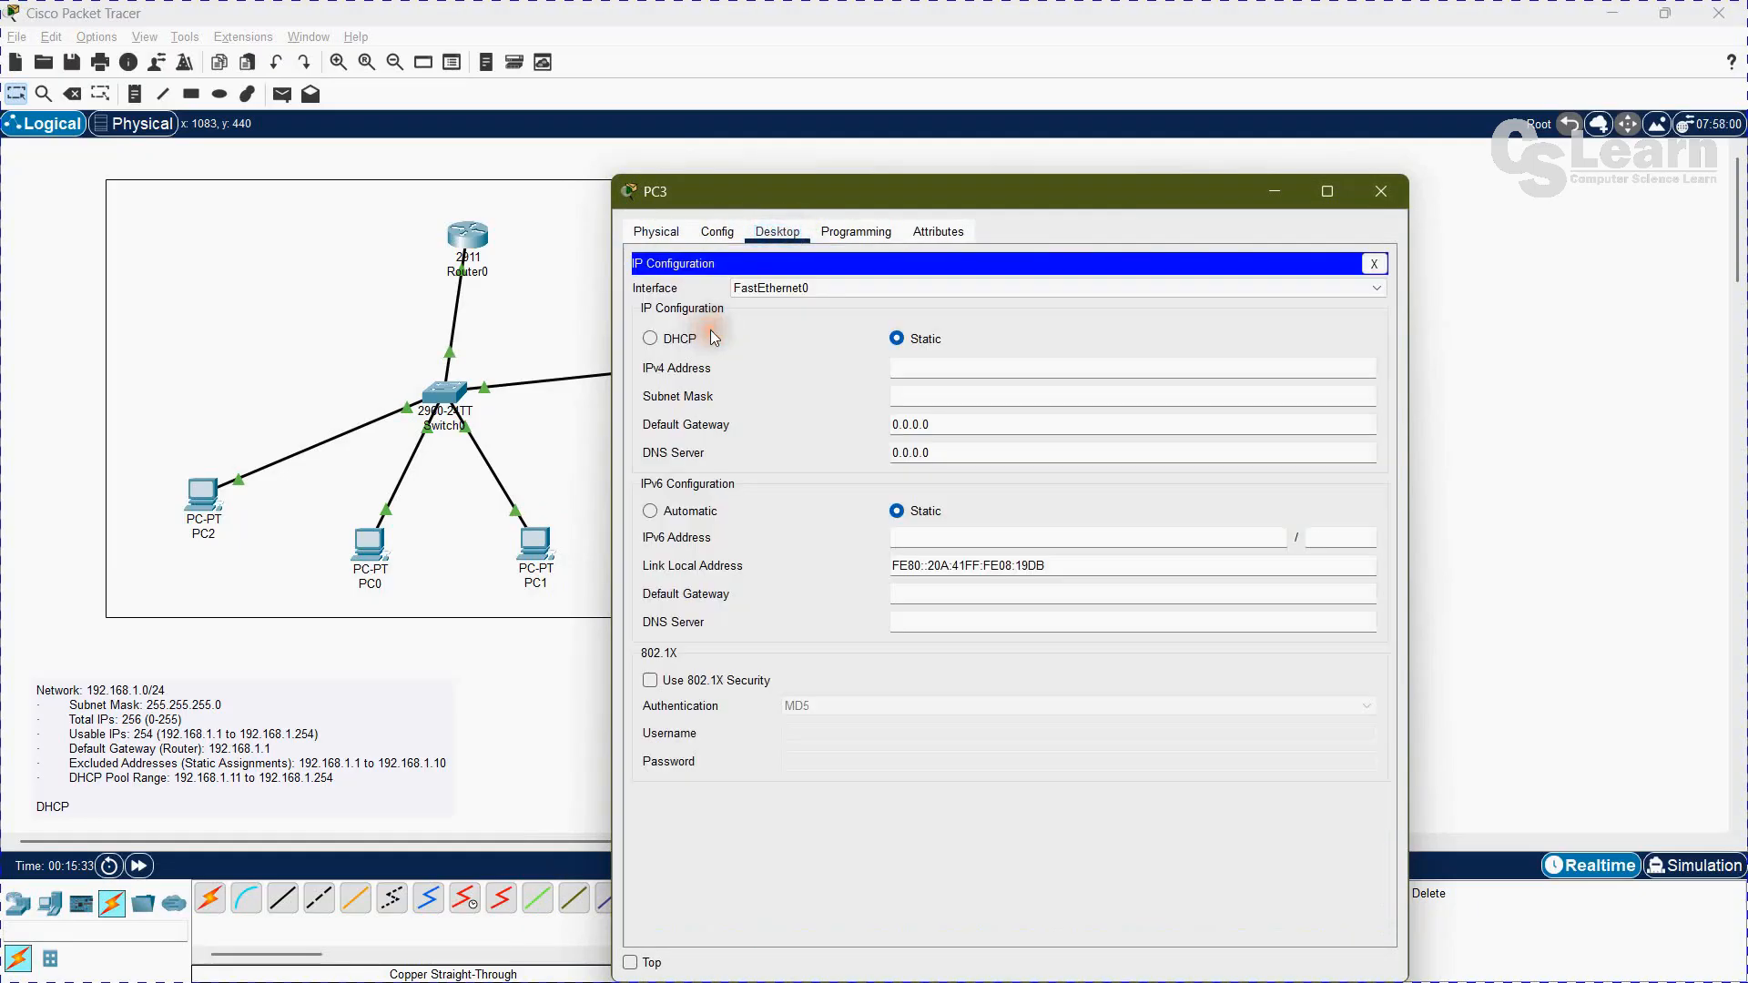
{"action": "left_click", "coordinate": [650, 338]}
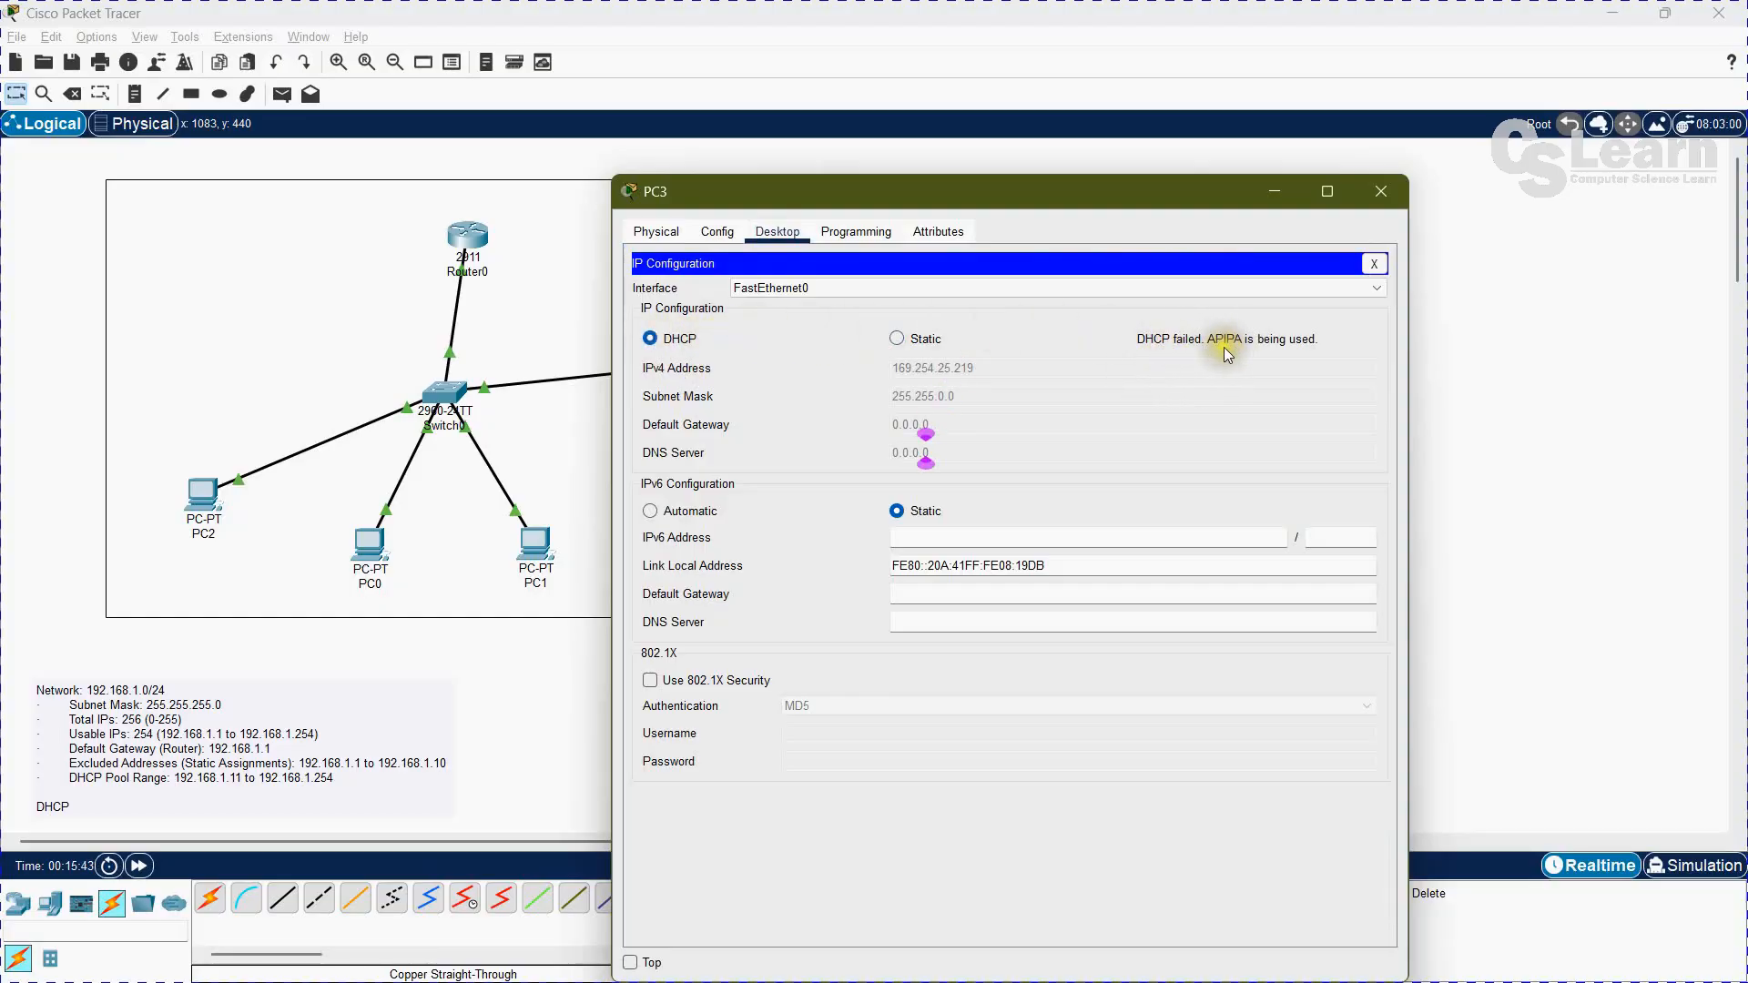
{"action": "left_click", "coordinate": [1373, 265]}
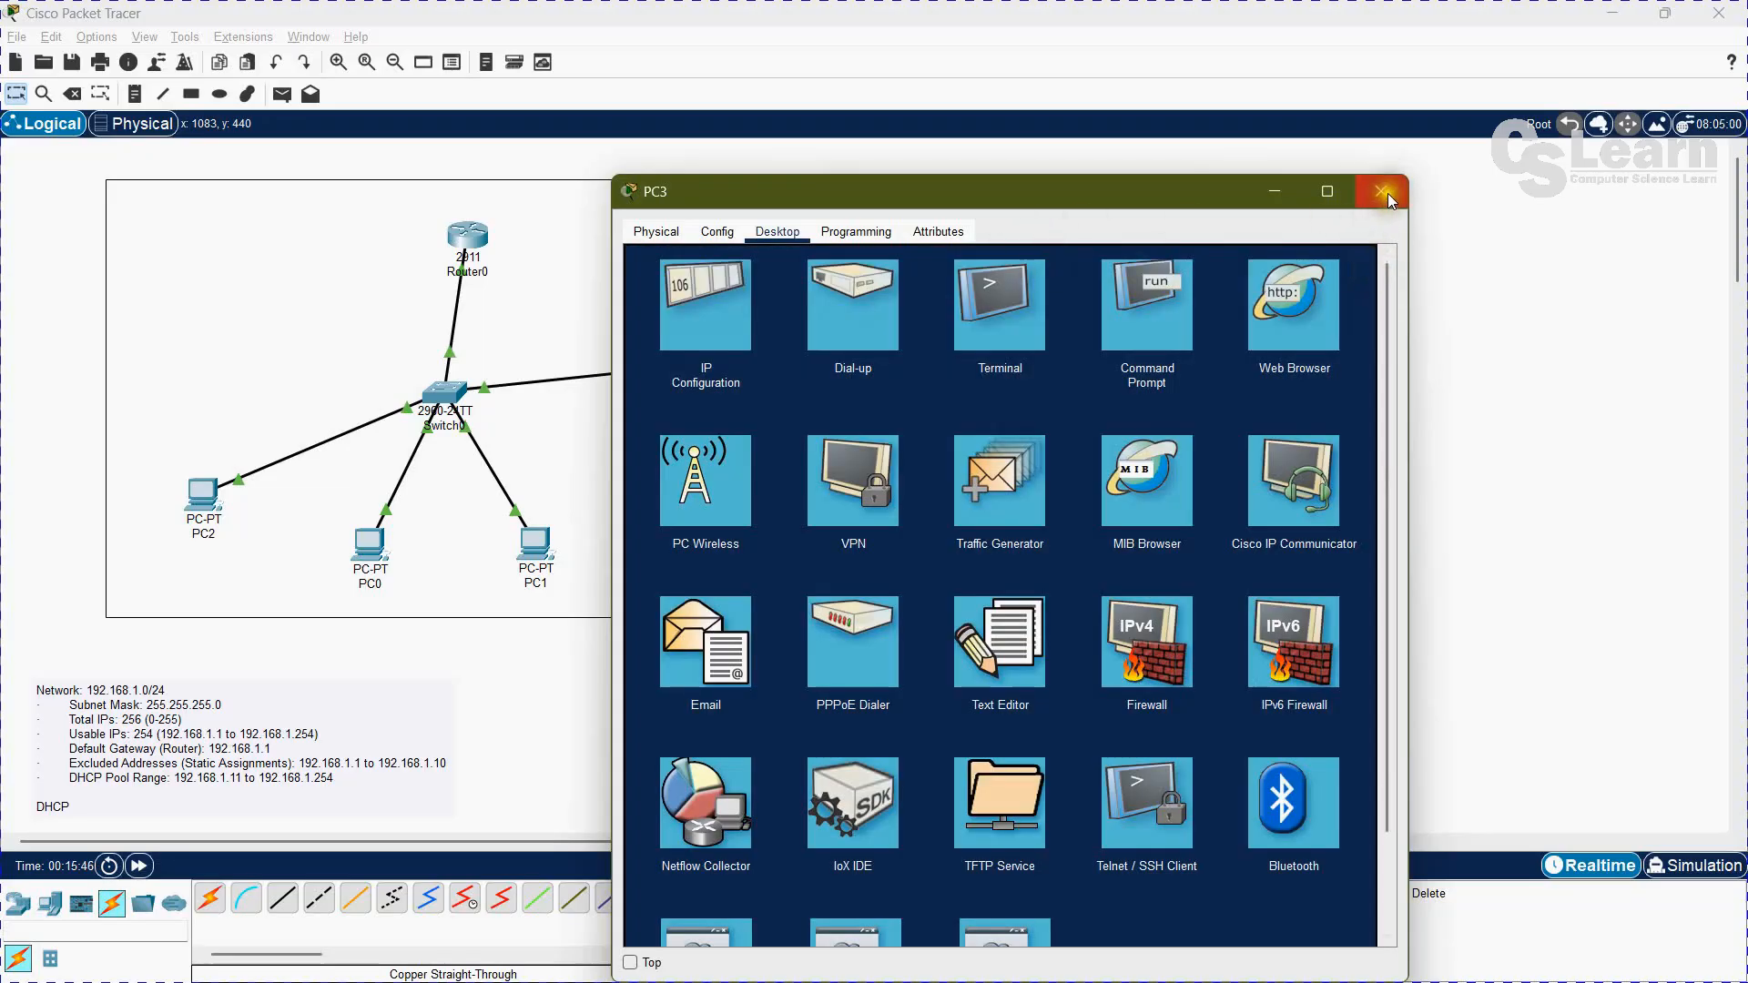
{"action": "left_click", "coordinate": [1384, 192]}
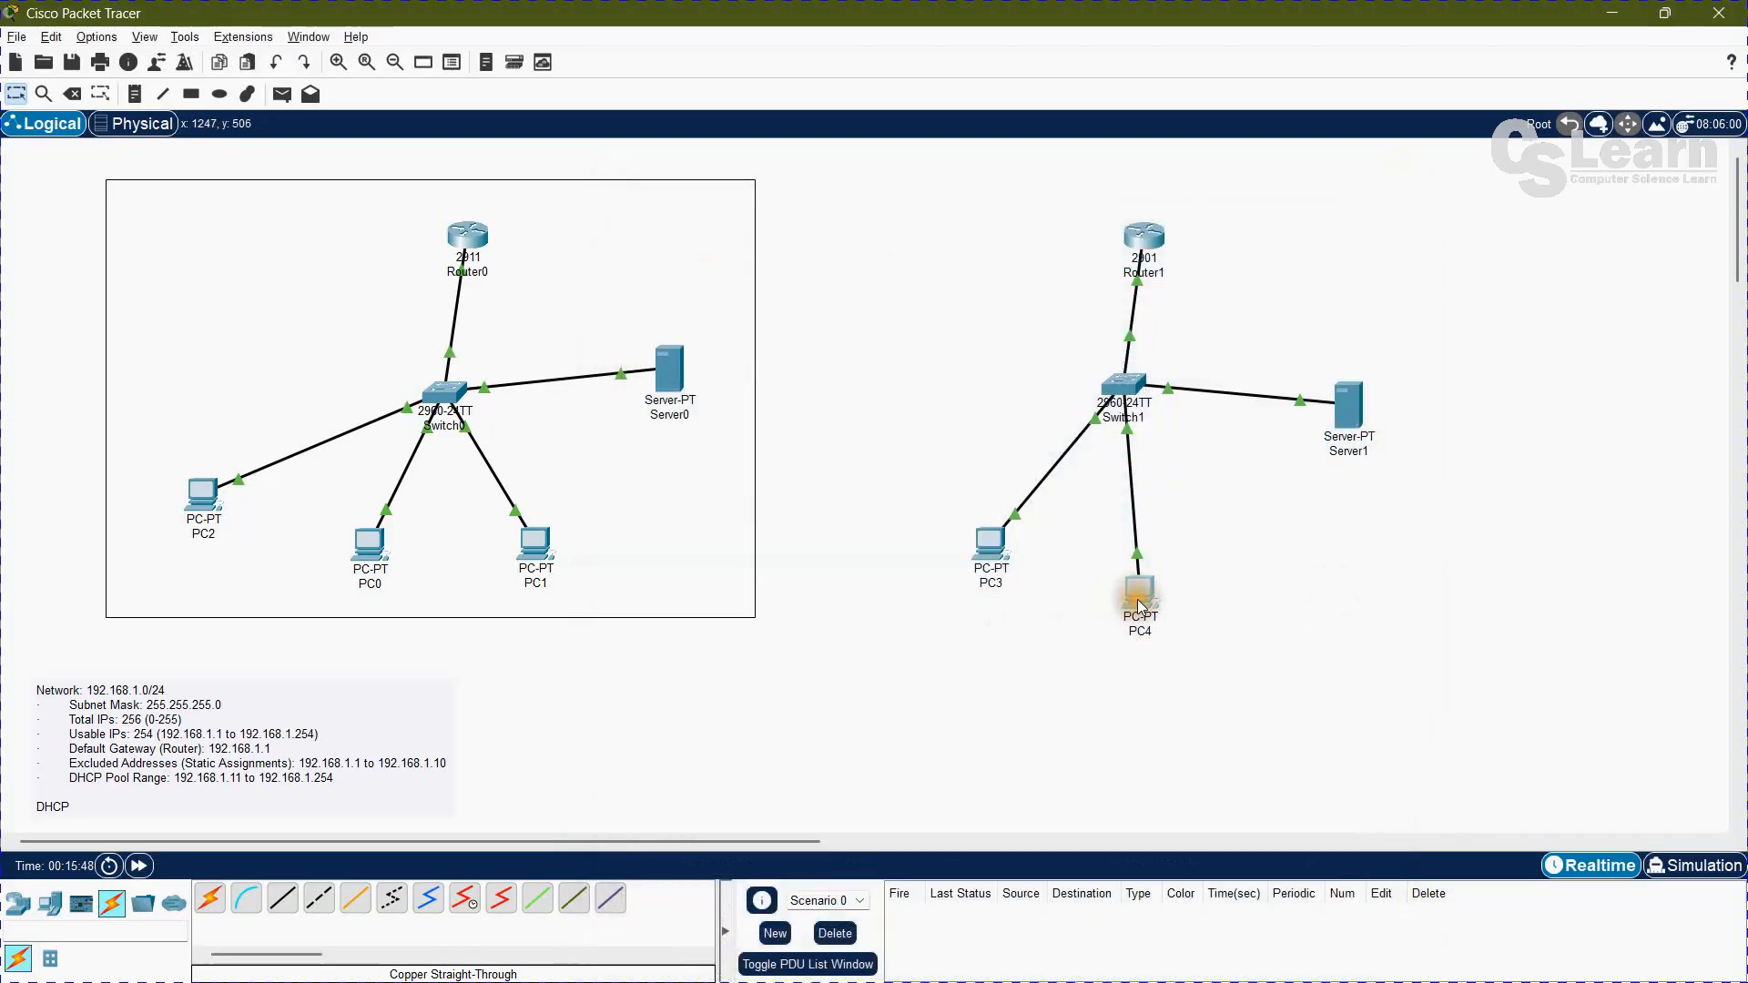
Step: Switch PC4's IPv4 configuration from static to DHCP and close its window
{"action": "left_click", "coordinate": [1139, 605]}
{"action": "left_click", "coordinate": [777, 265]}
{"action": "left_click", "coordinate": [713, 326]}
{"action": "left_click", "coordinate": [650, 372]}
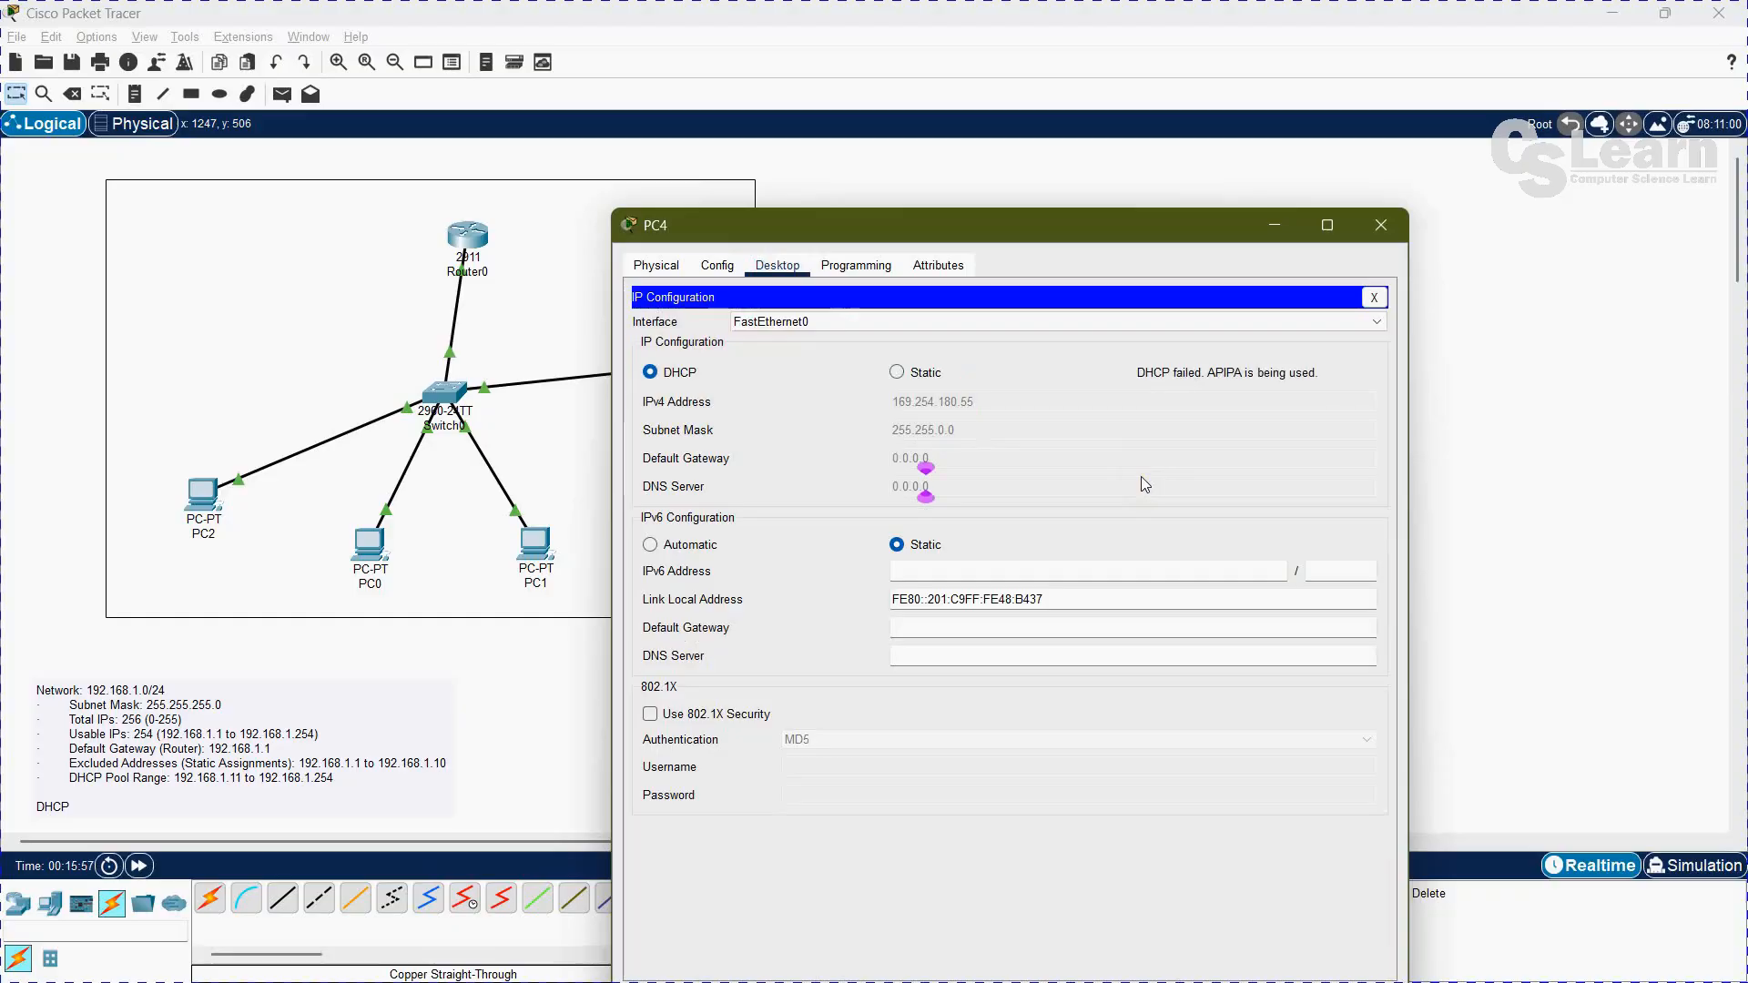
{"action": "left_click", "coordinate": [1374, 297]}
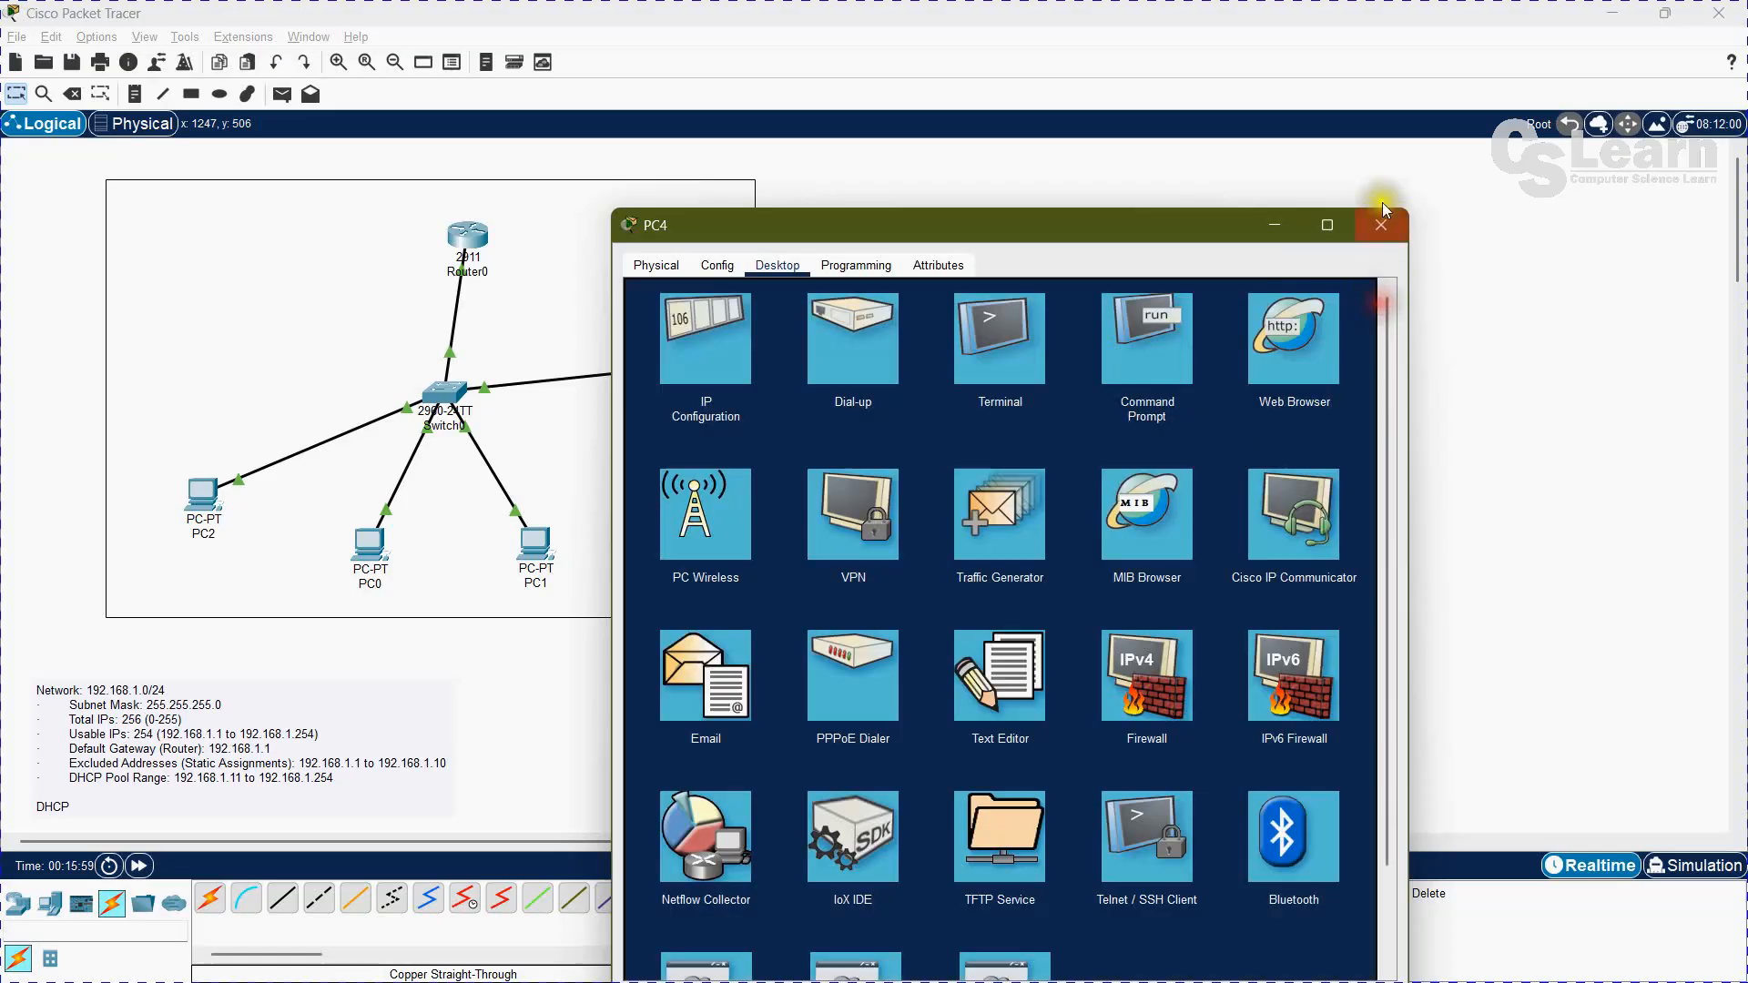
{"action": "left_click", "coordinate": [1381, 225]}
Step: Release PC4's current IP address from its command prompt with ipconfig /release
{"action": "left_click", "coordinate": [1149, 616]}
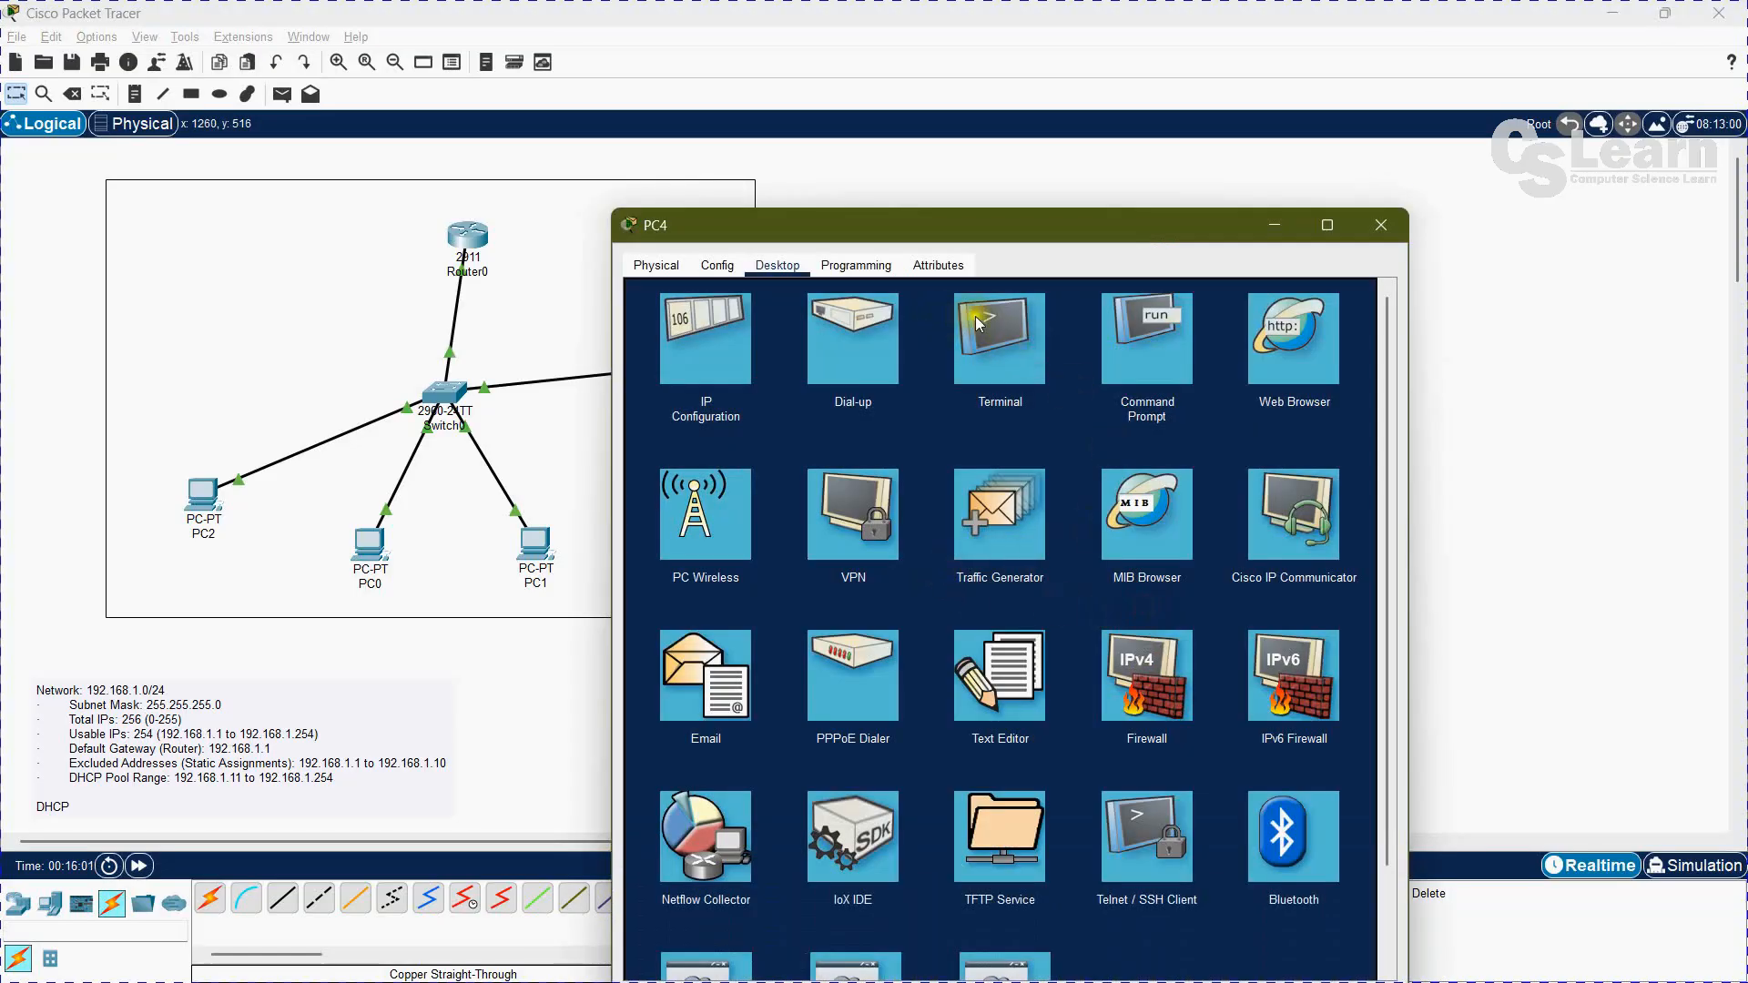
{"action": "left_click", "coordinate": [1140, 335]}
{"action": "type", "text": "ip"}
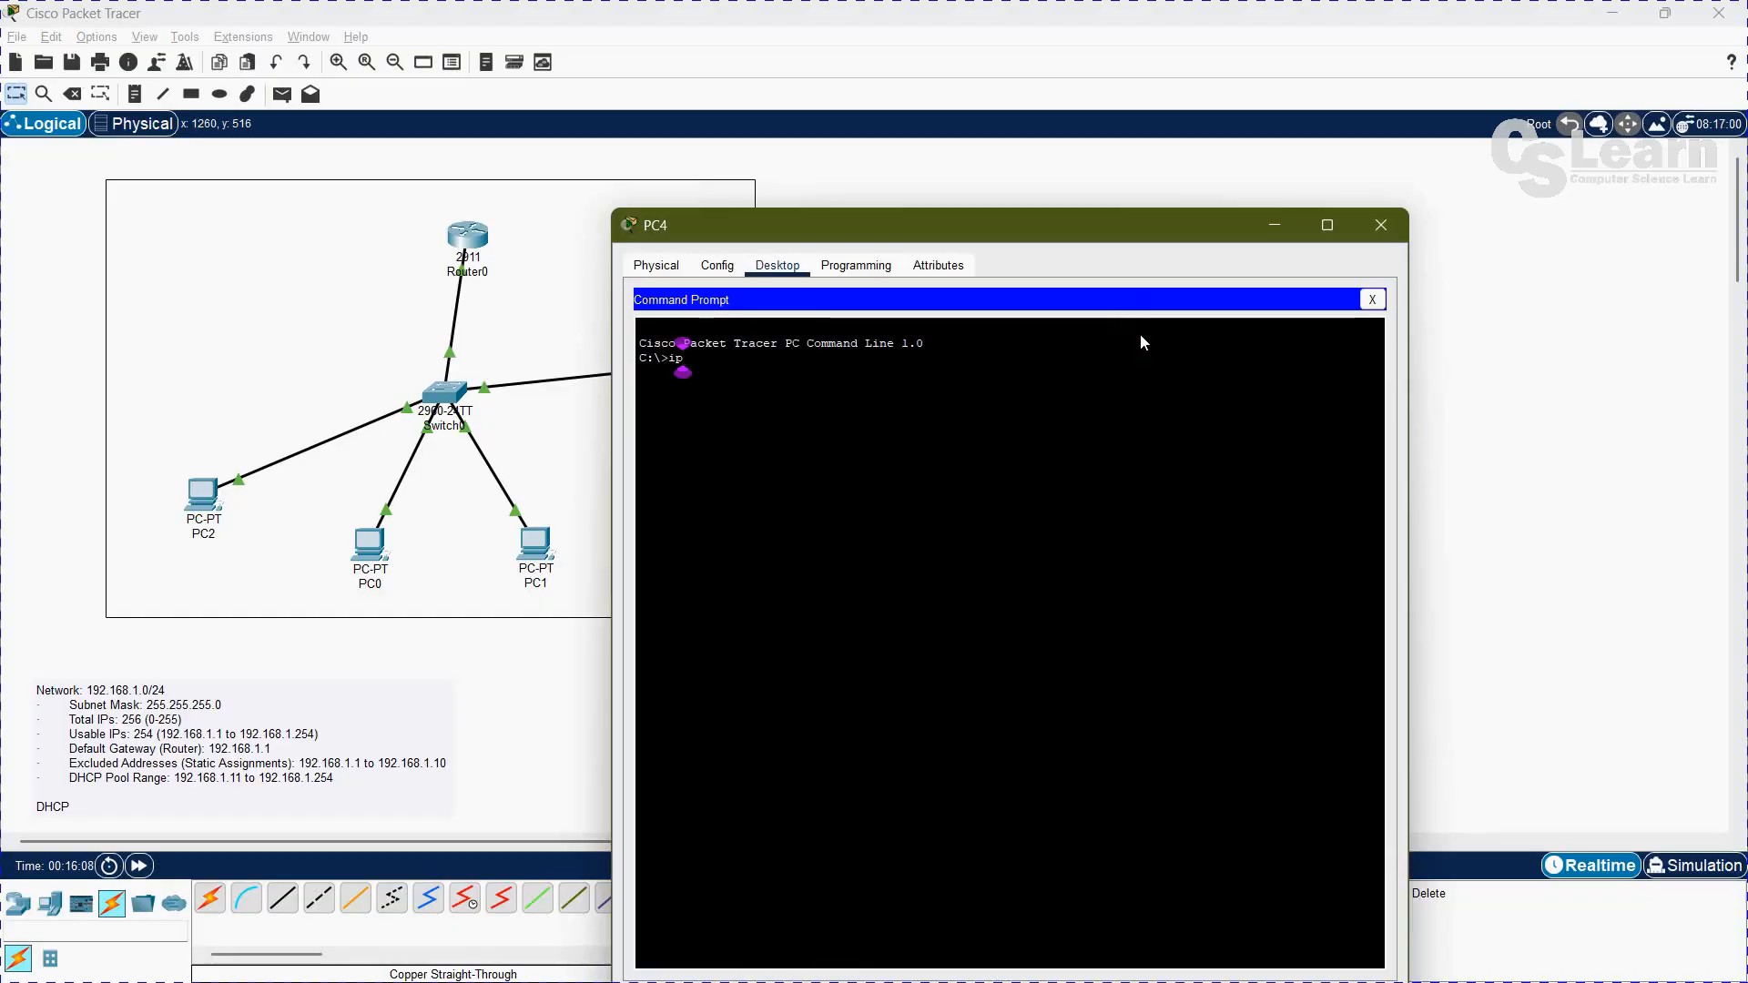
{"action": "type", "text": "conf"}
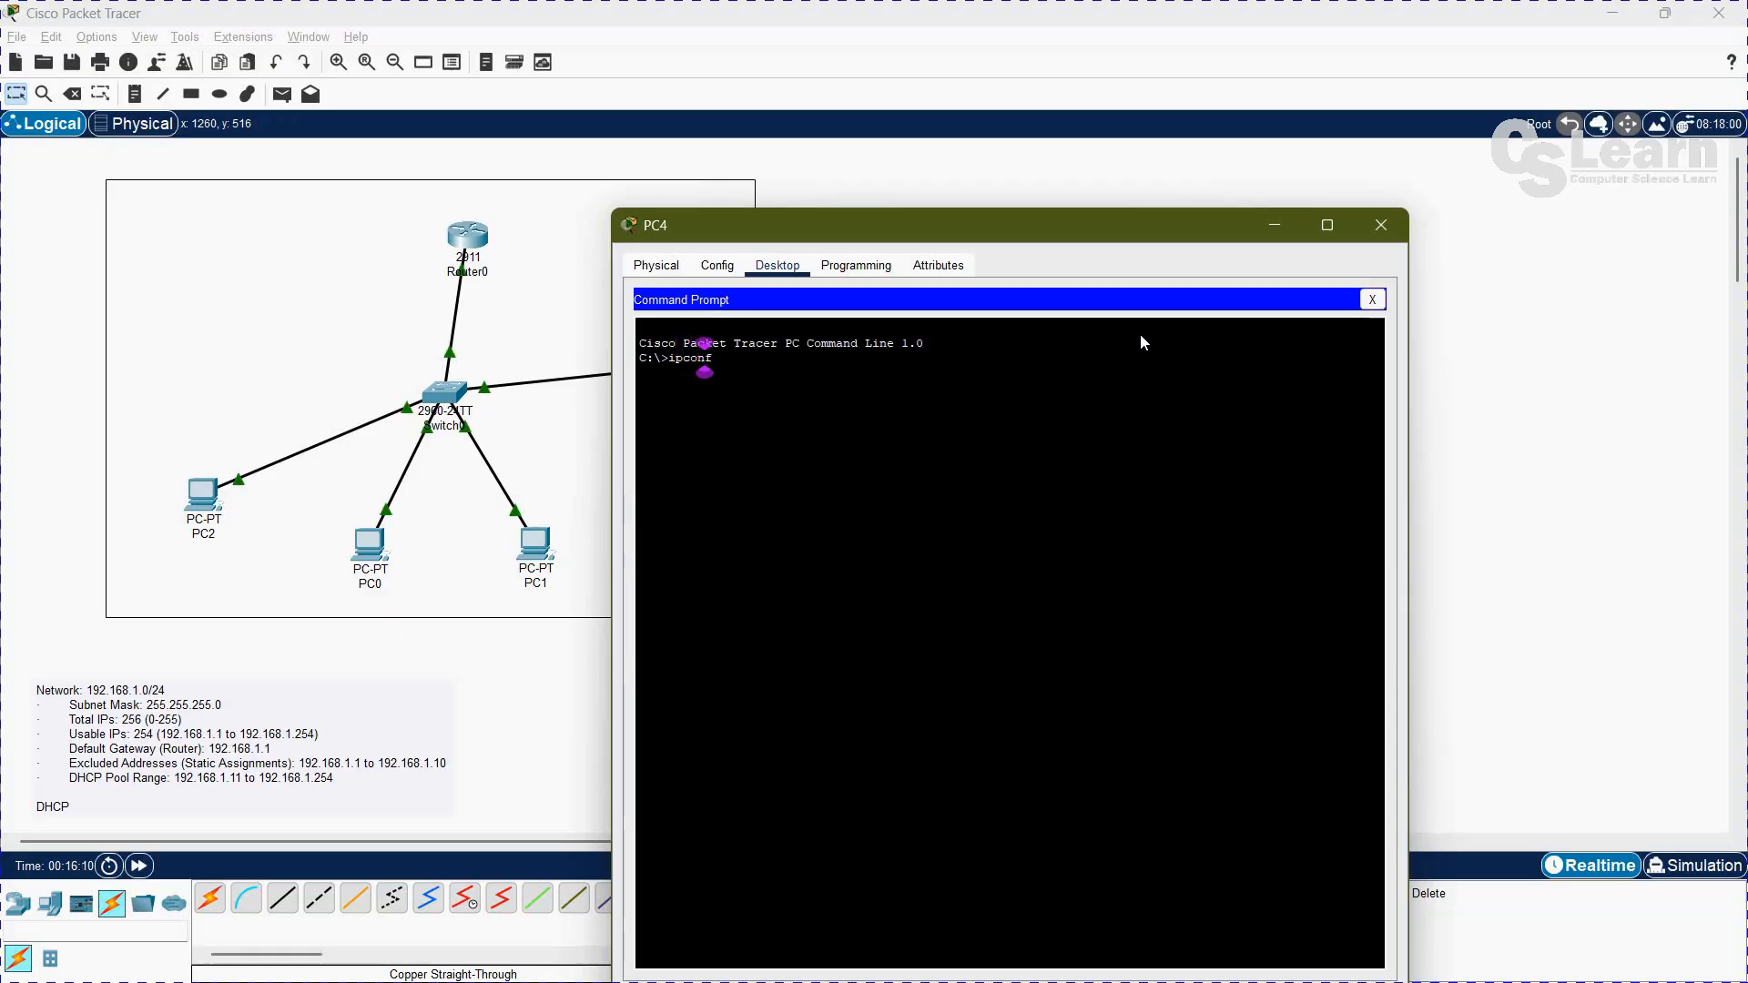
{"action": "type", "text": "ig /"}
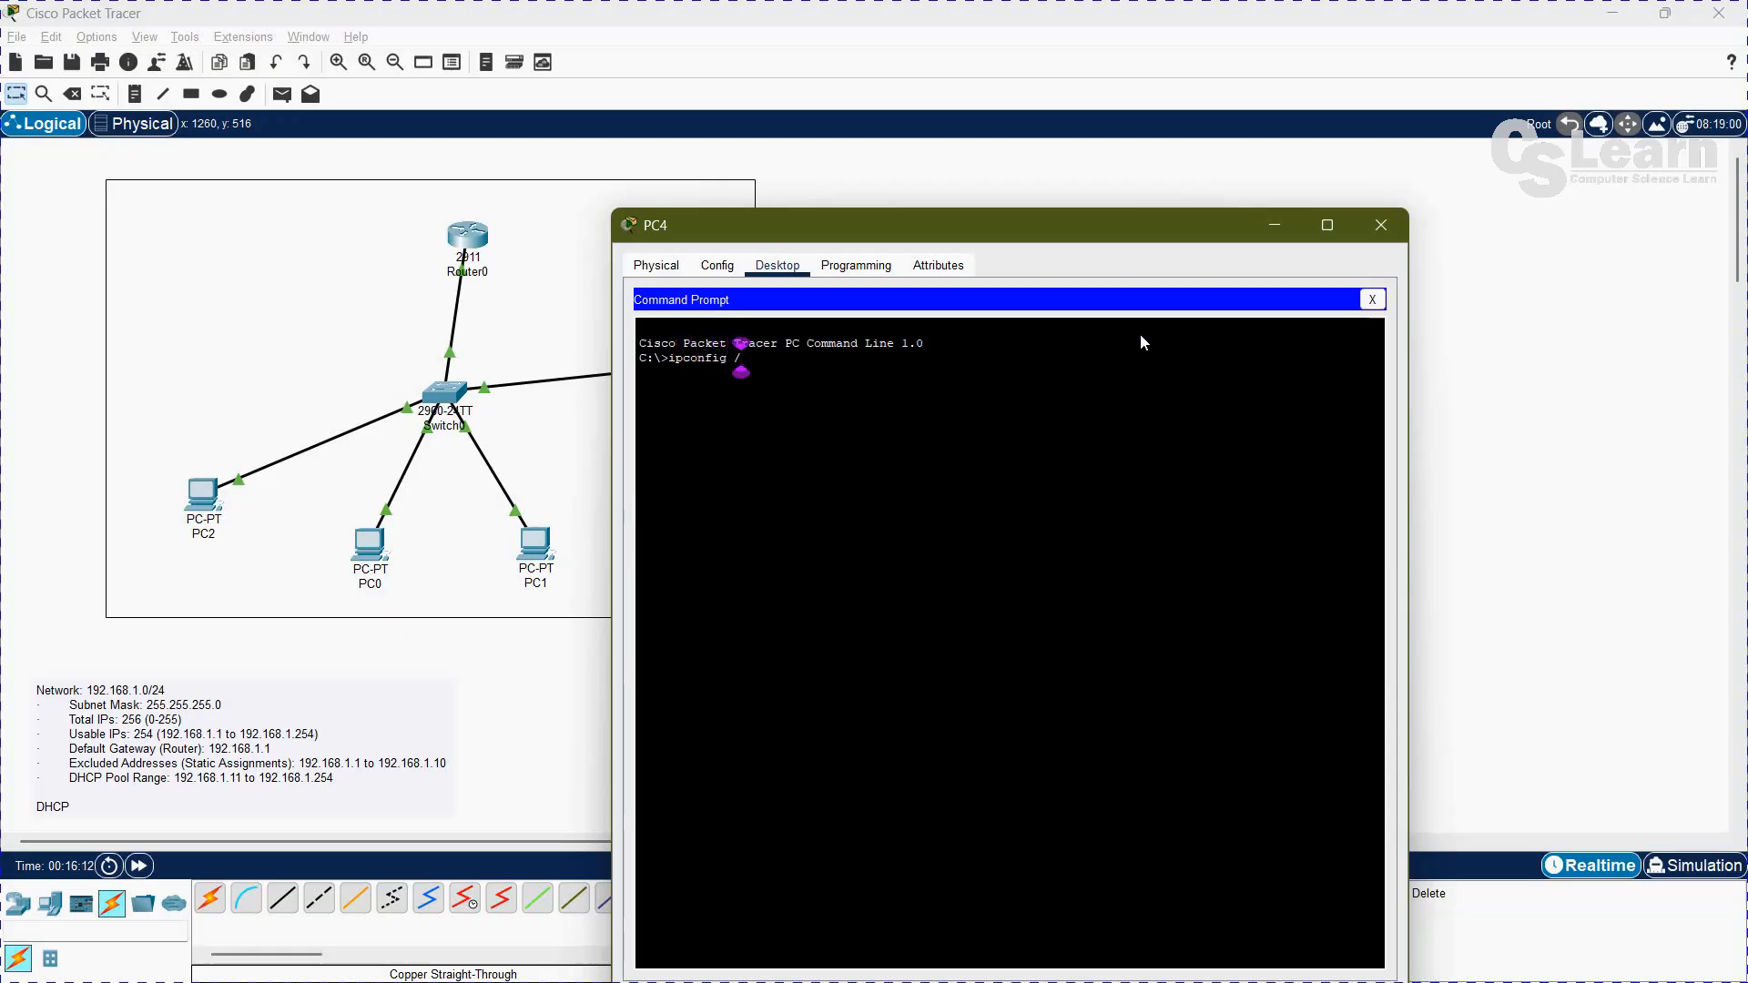
{"action": "type", "text": "release"}
{"action": "key", "text": "Return"}
Step: Try to request a DHCP address on PC4 with ipconfig /renew, and close the PC's window
{"action": "type", "text": "ipconfig "}
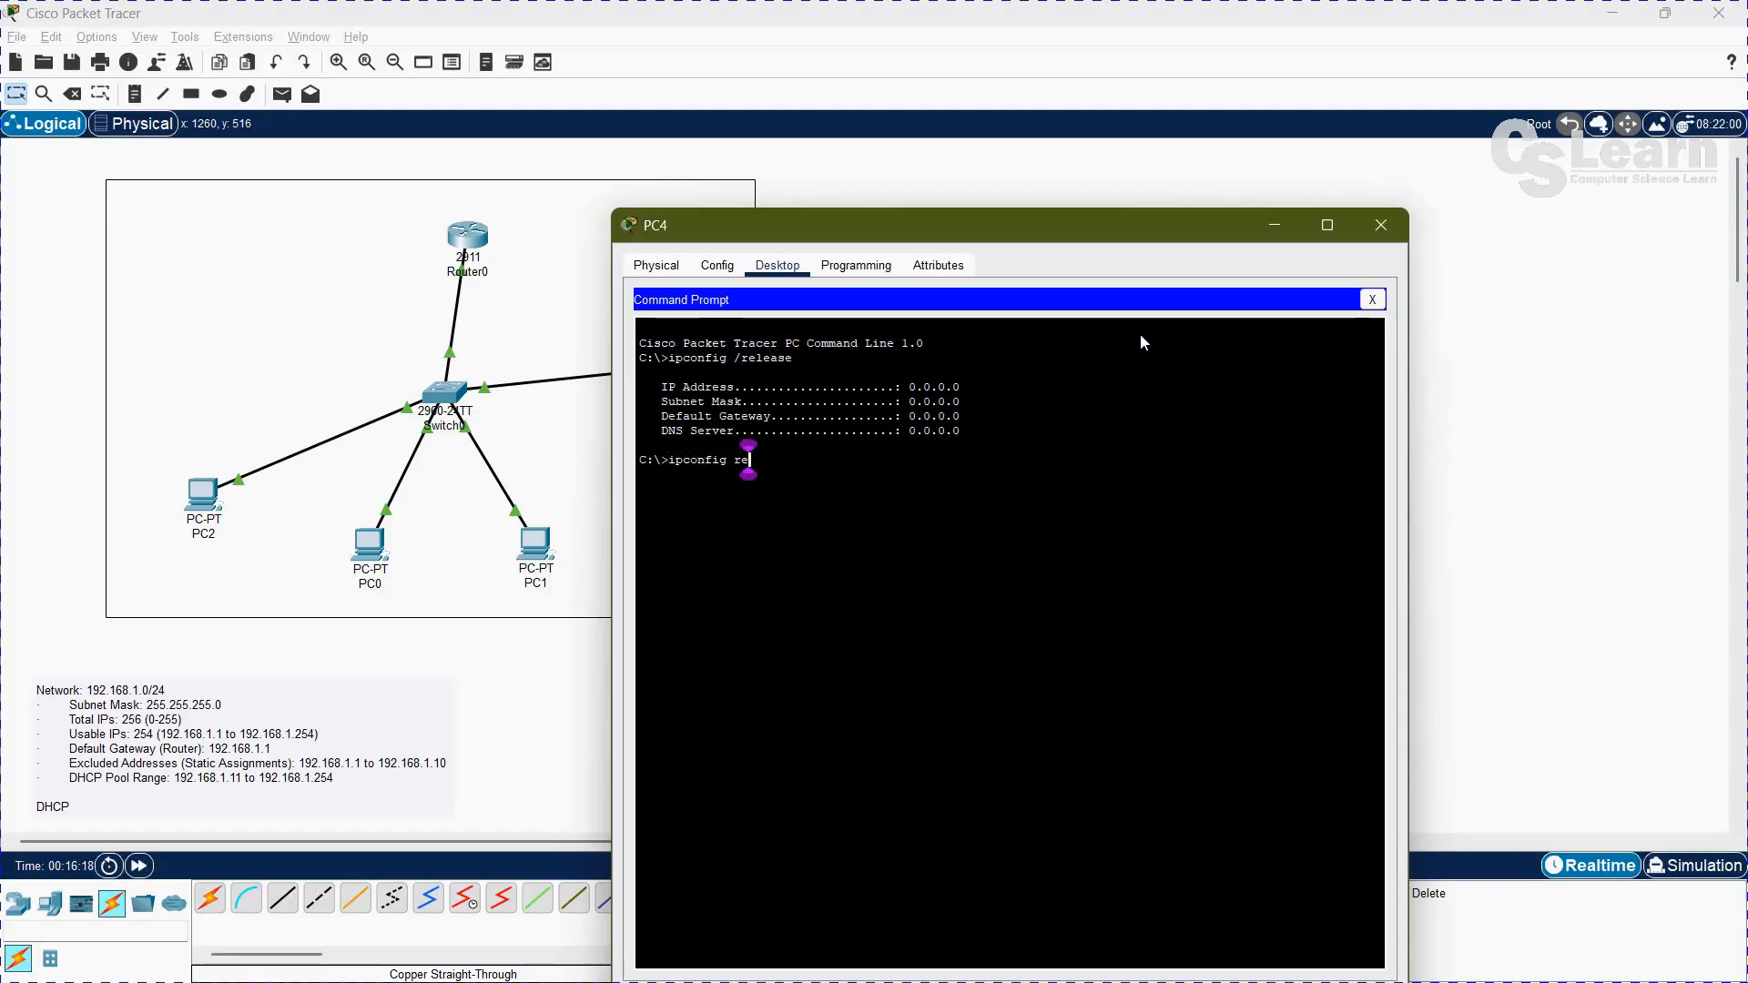
{"action": "type", "text": "/renew"}
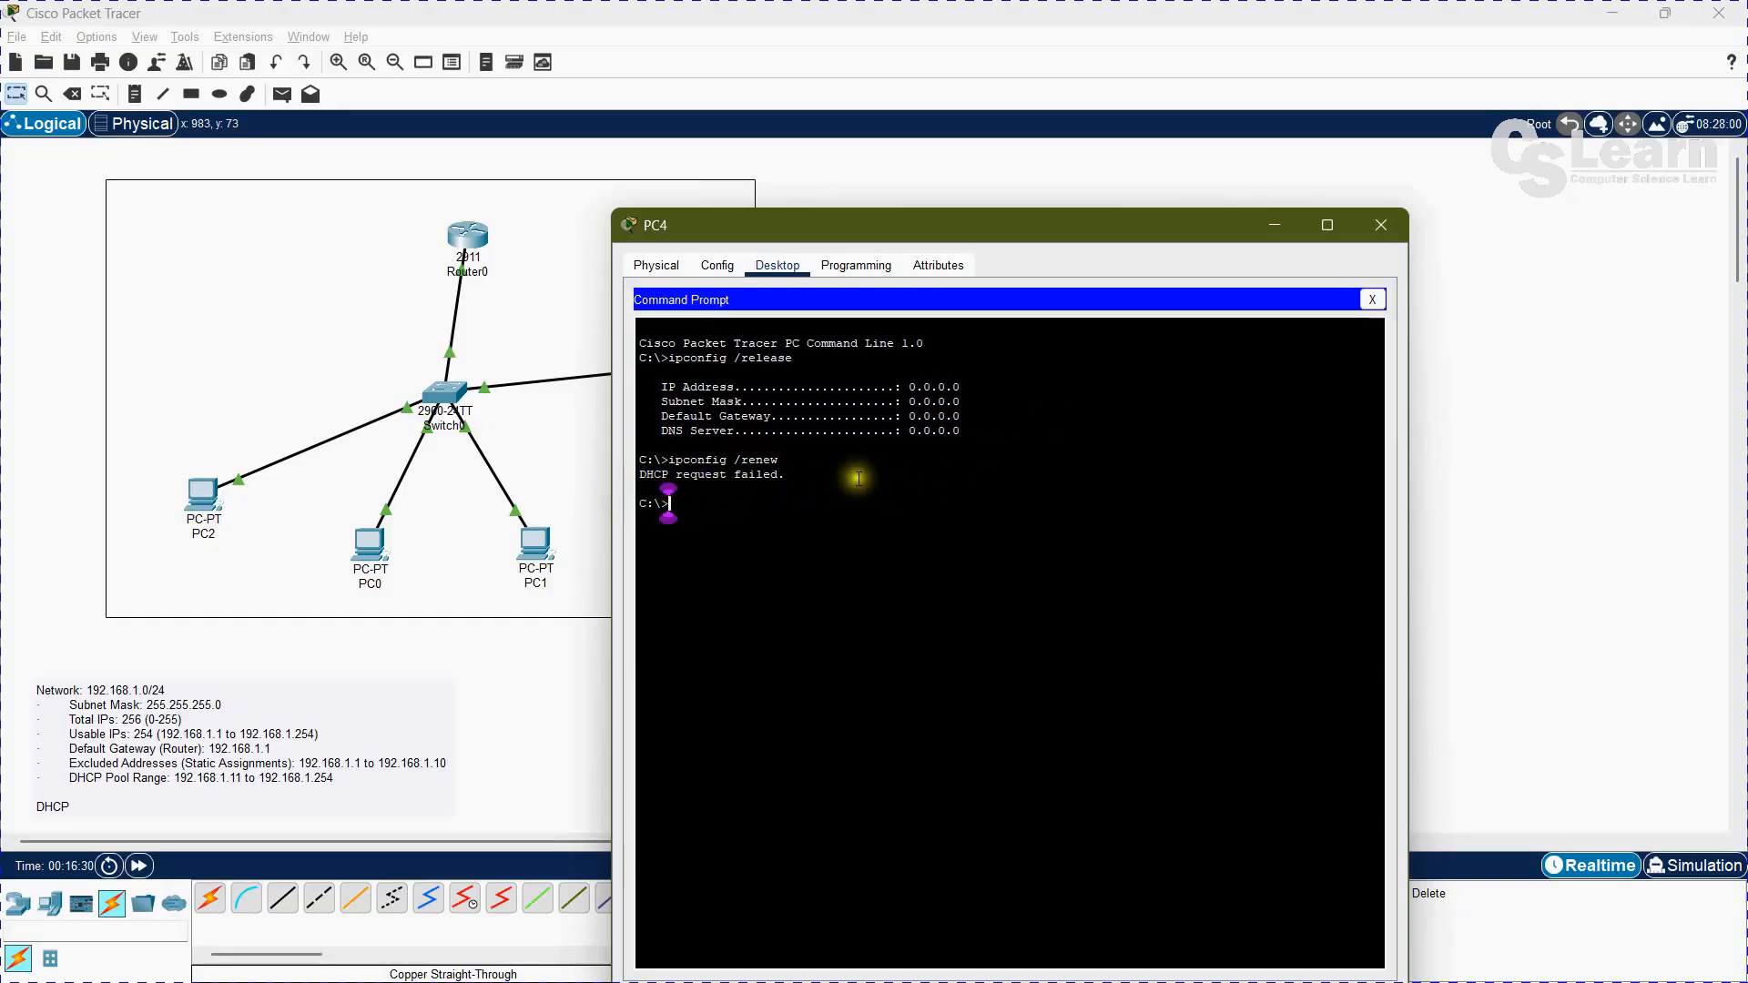
{"action": "left_click", "coordinate": [1372, 301]}
{"action": "left_click", "coordinate": [1381, 224]}
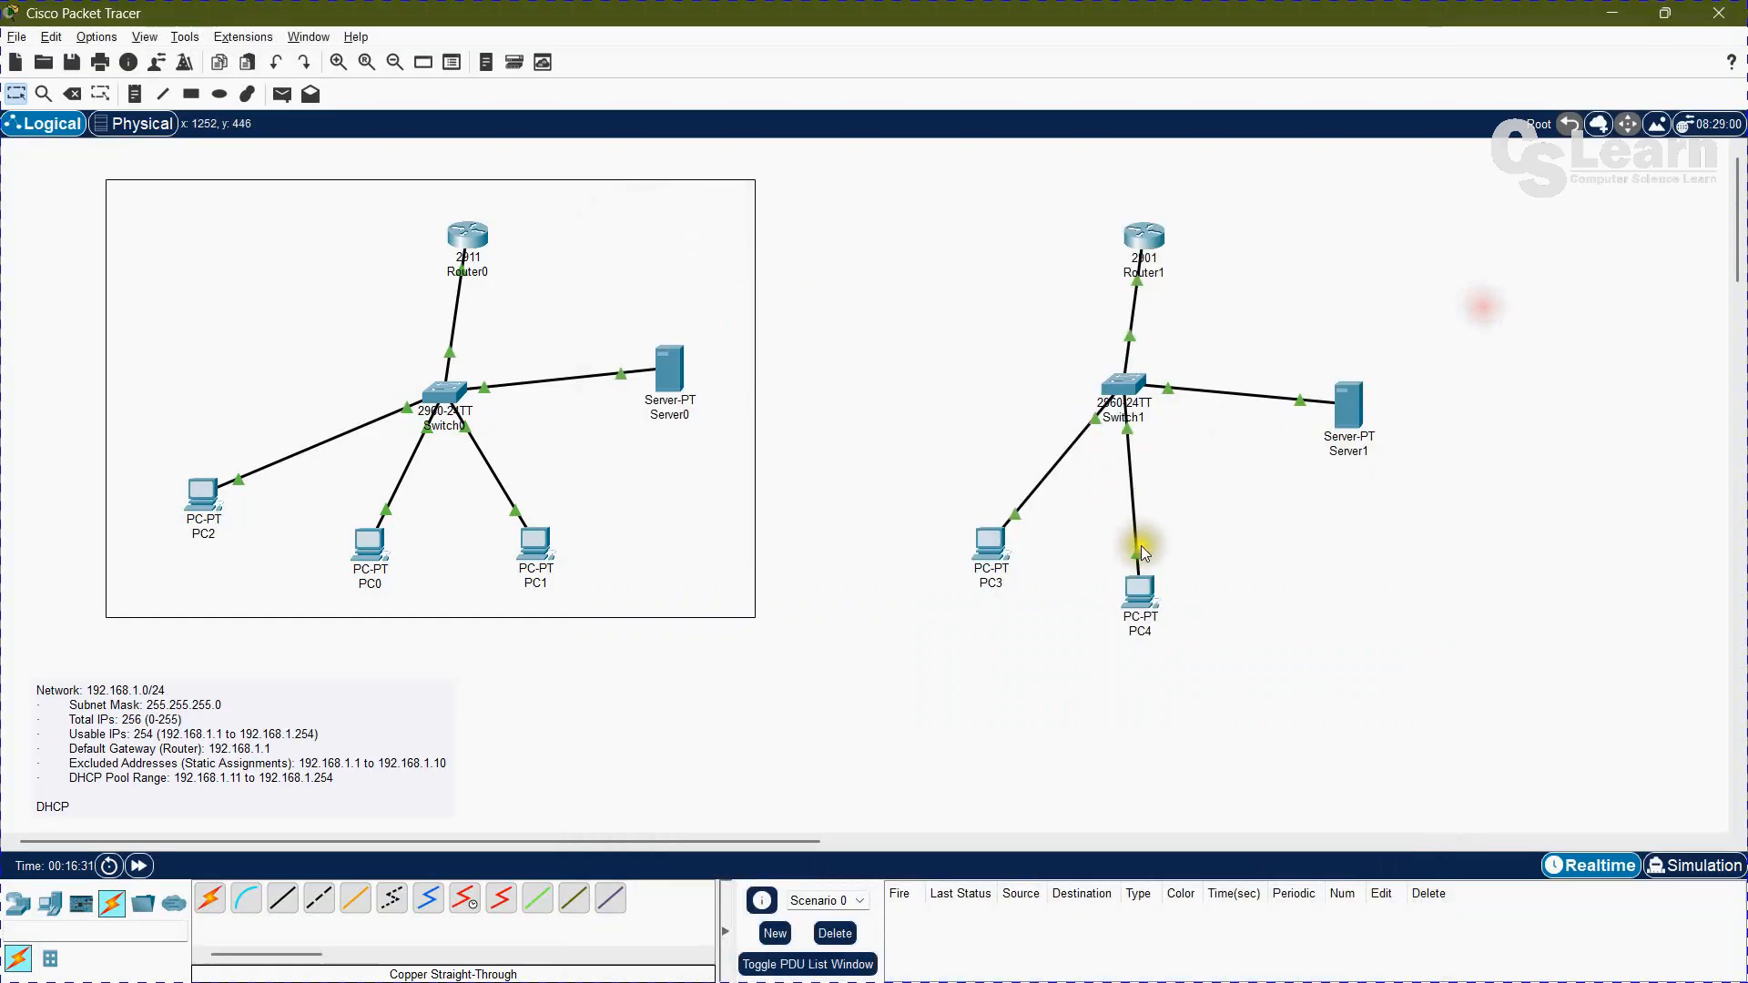
Step: Check Server1's gateway and DNS settings and the IP configuration of its FastEthernet0 interface
{"action": "left_click", "coordinate": [1357, 398]}
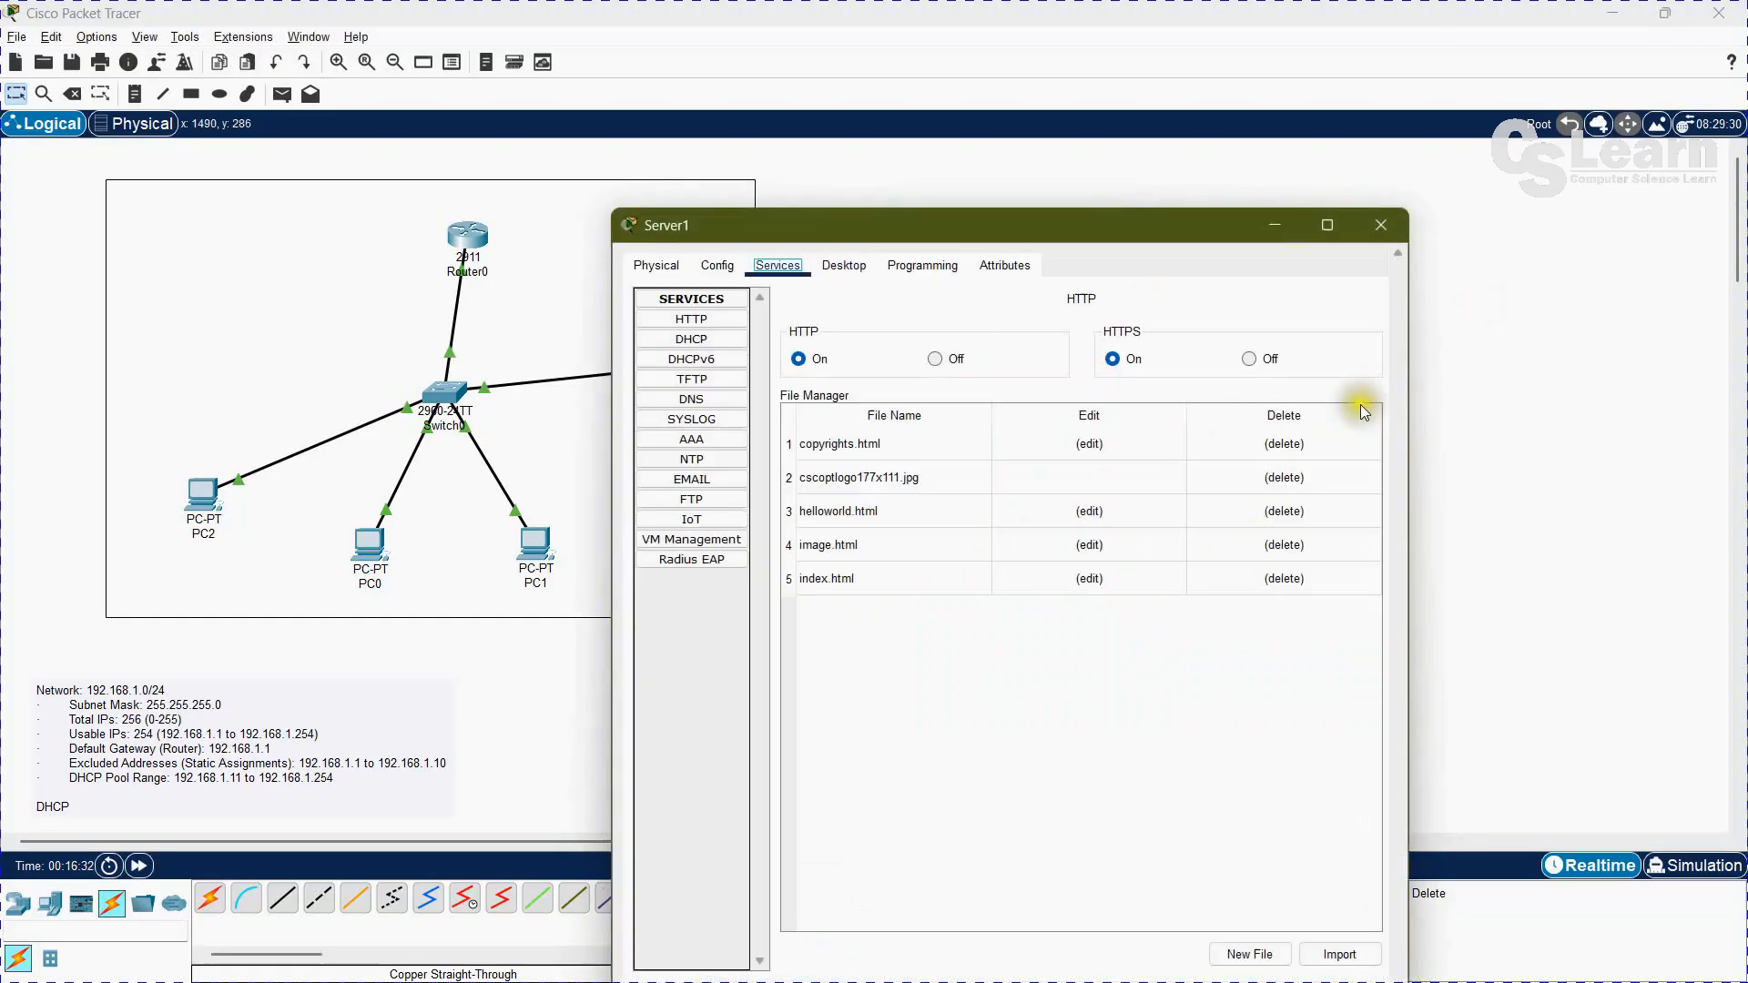
{"action": "left_click", "coordinate": [718, 235]}
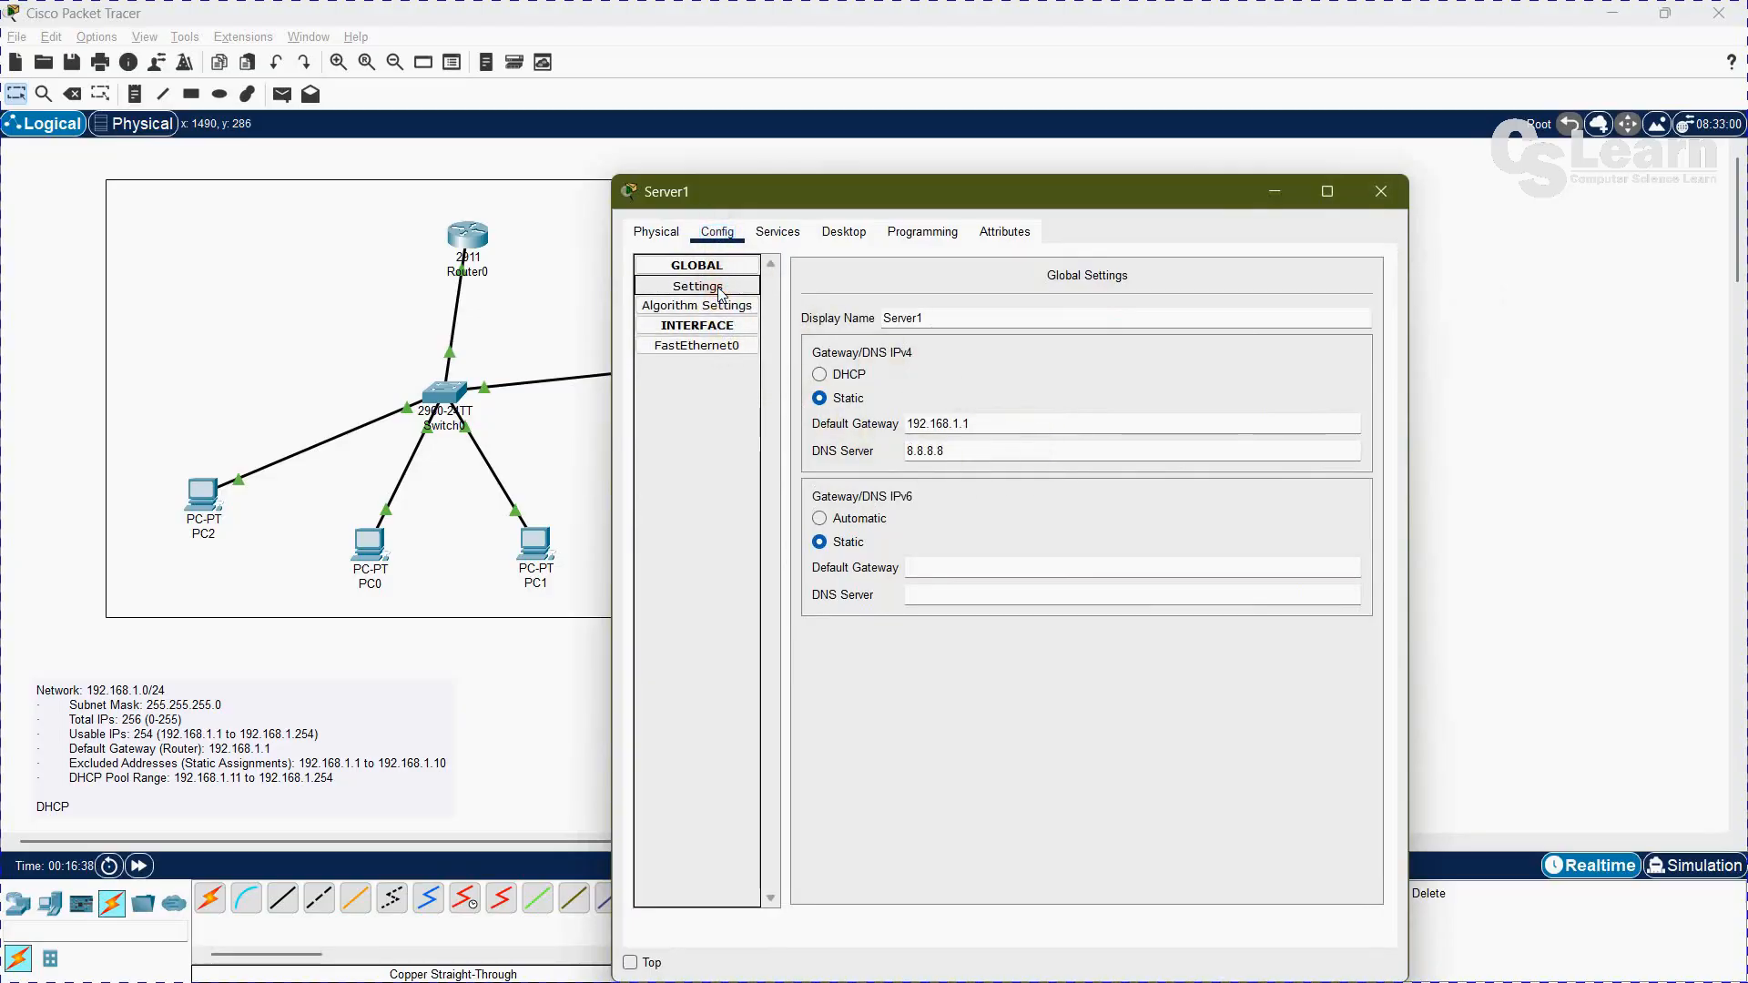
{"action": "left_click", "coordinate": [701, 349]}
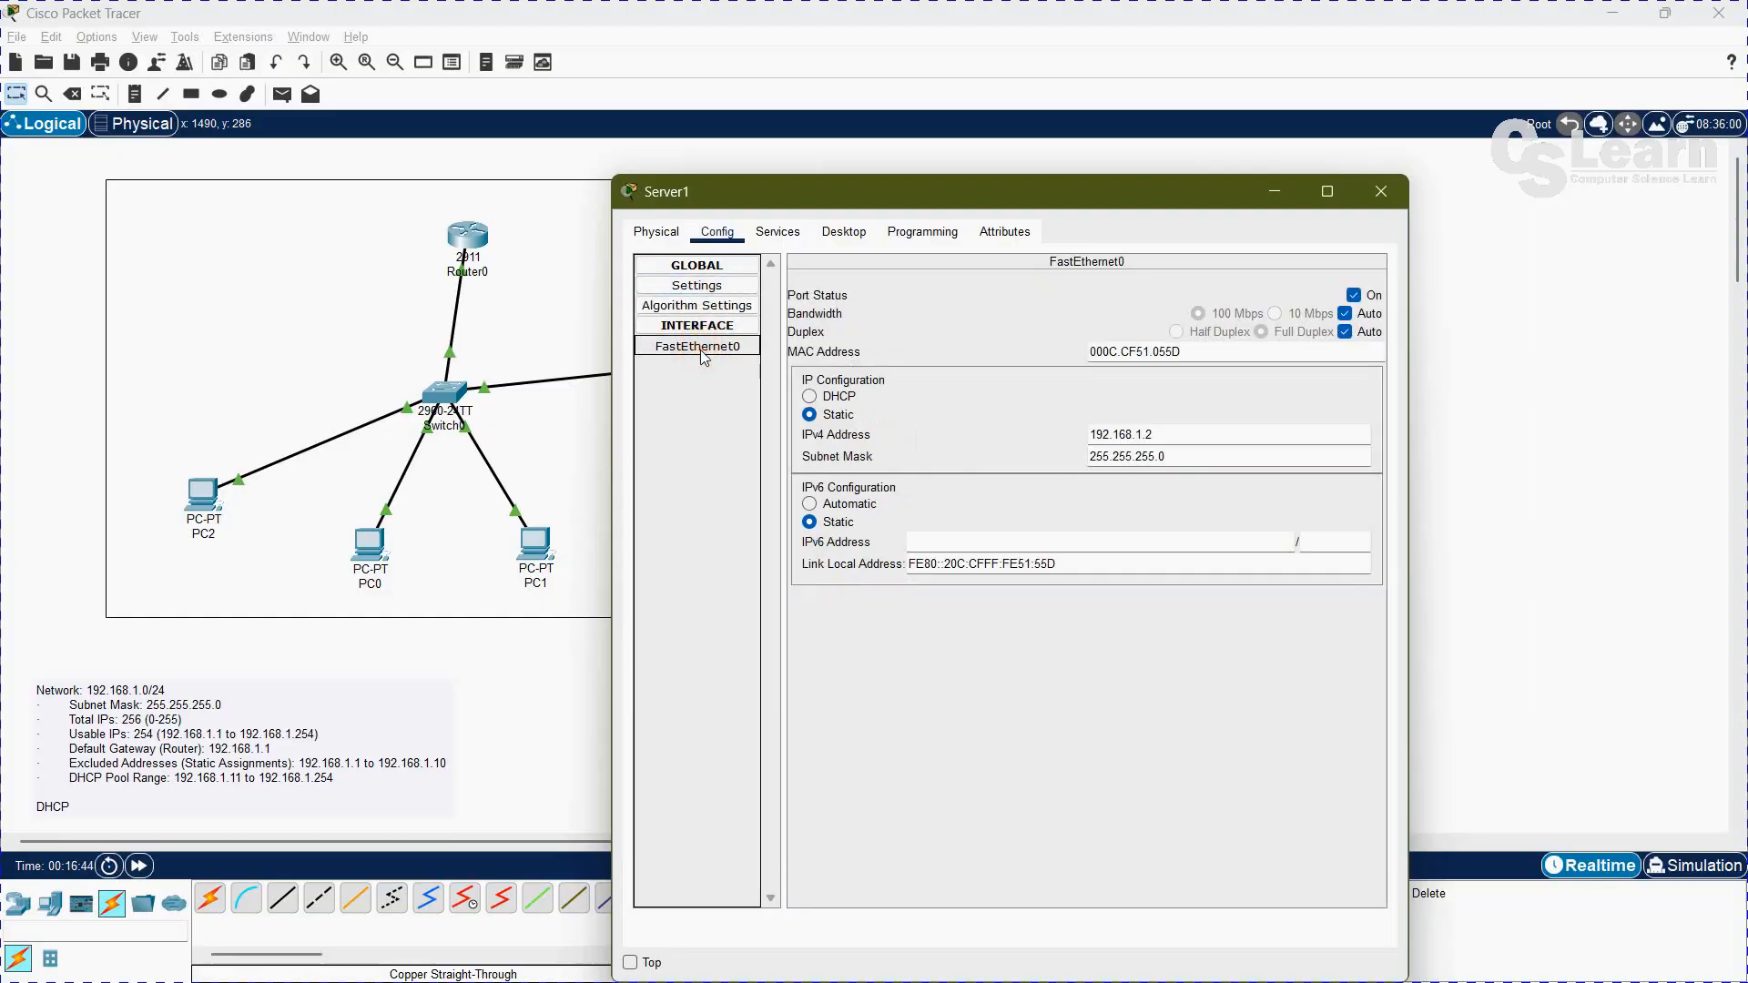
Step: Turn on Server1's DHCP service for FastEthernet0, save the setting, and close the server's window
{"action": "left_click", "coordinate": [781, 234]}
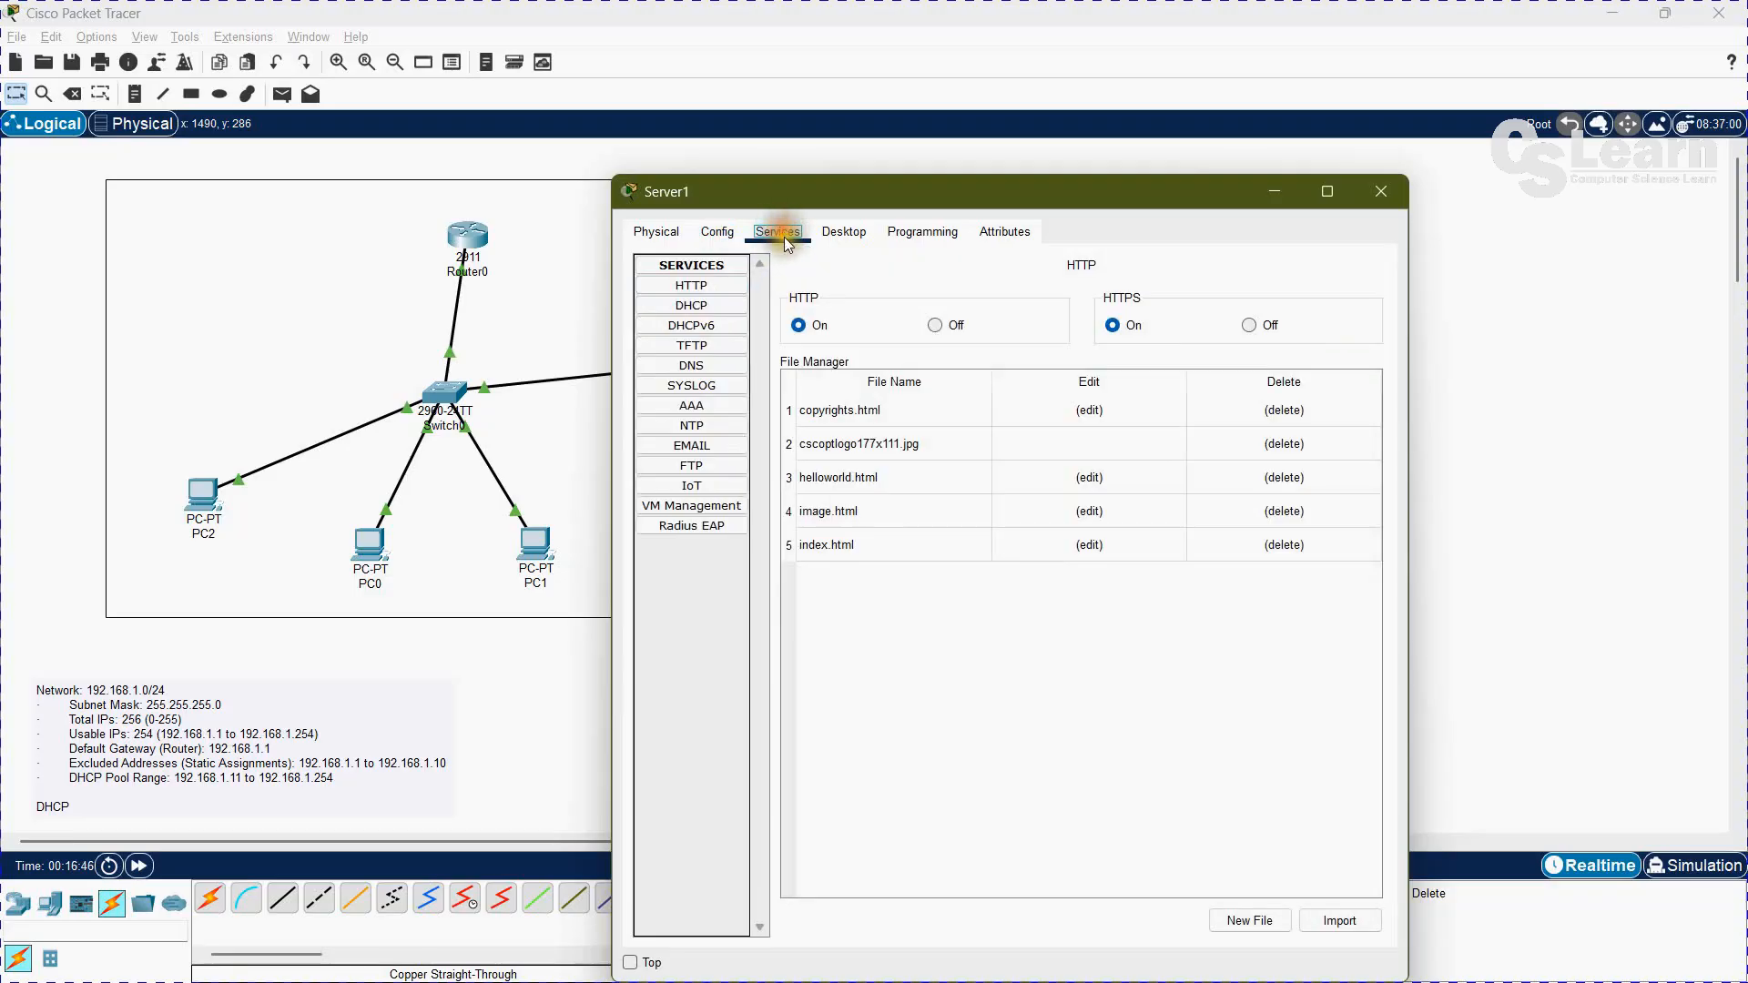
{"action": "left_click", "coordinate": [711, 307]}
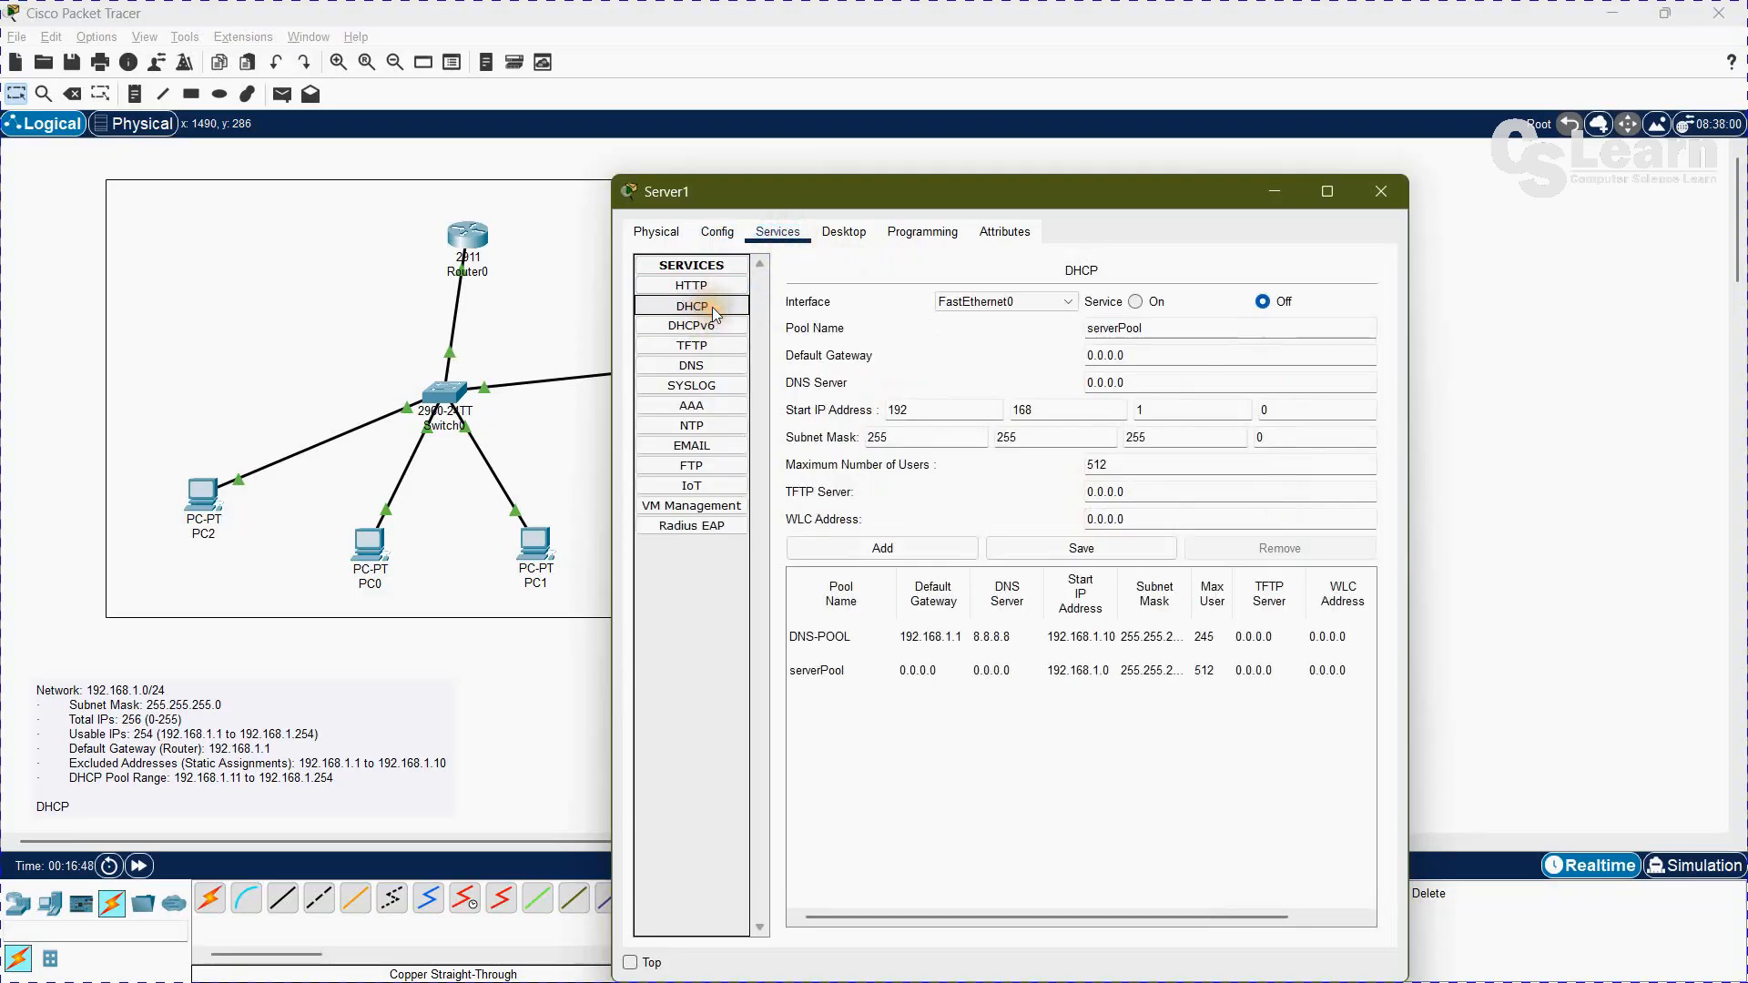
{"action": "left_click", "coordinate": [1137, 302]}
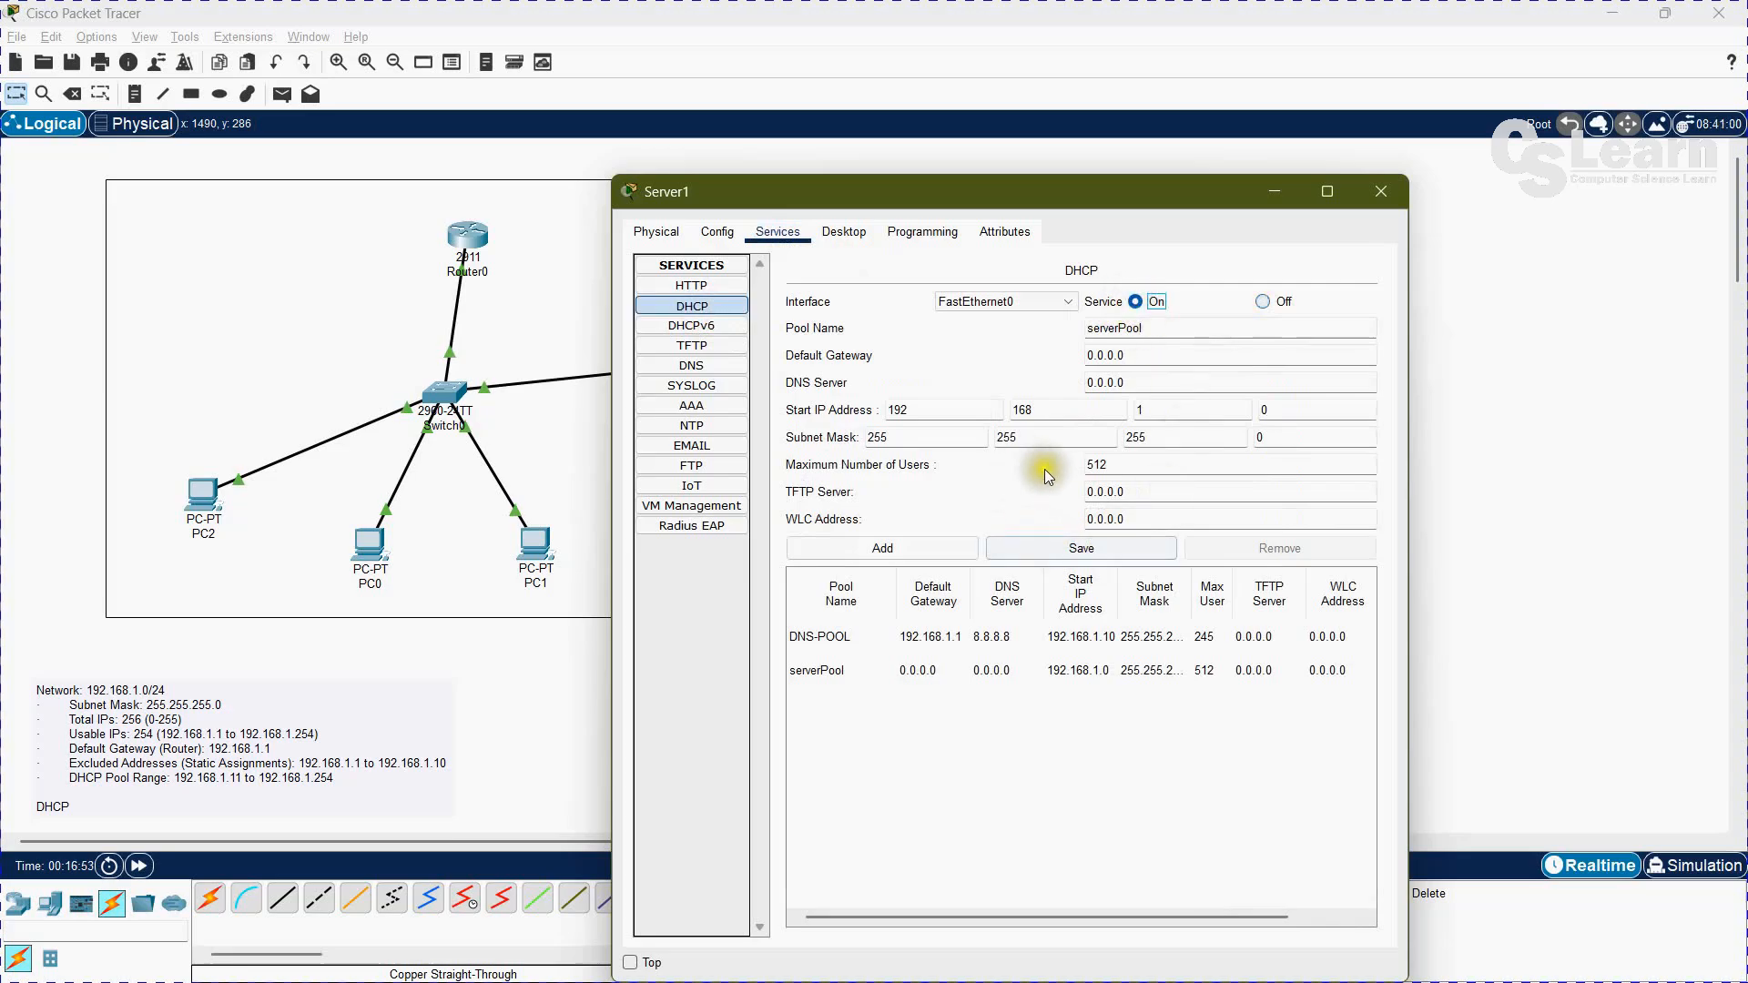
{"action": "left_click", "coordinate": [1065, 550]}
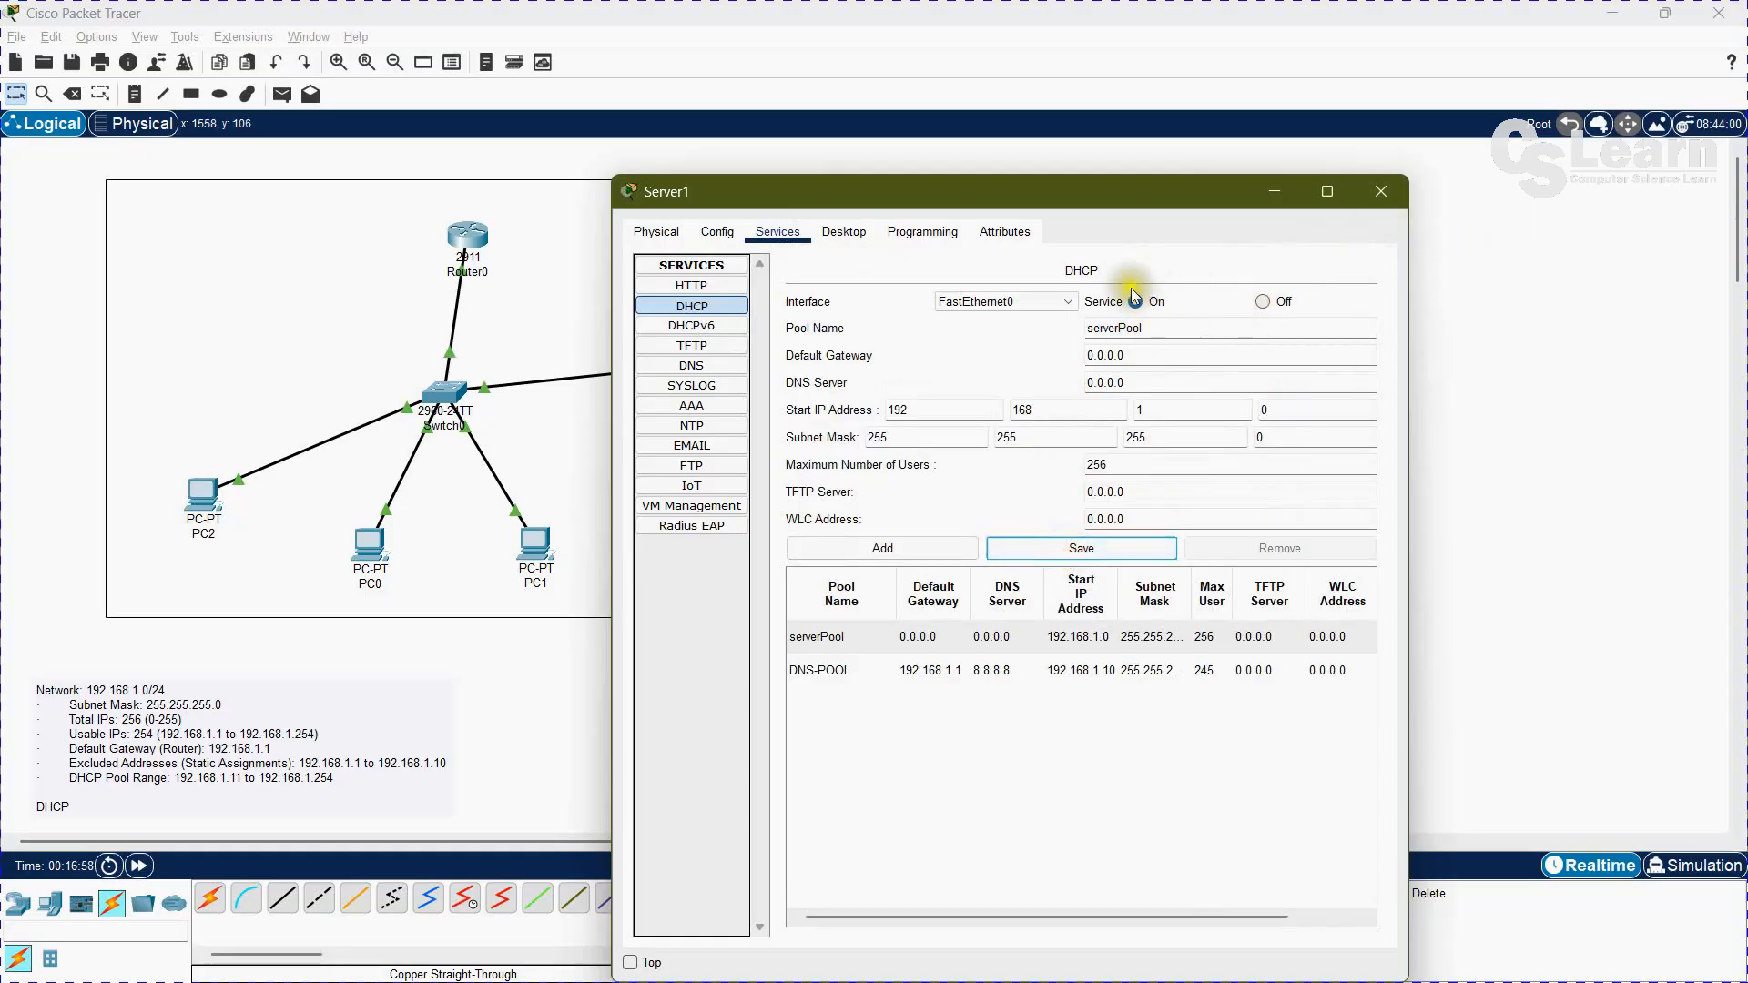
{"action": "left_click", "coordinate": [1378, 194]}
Step: Check the addresses in PC3's IP configuration
{"action": "left_click", "coordinate": [990, 542]}
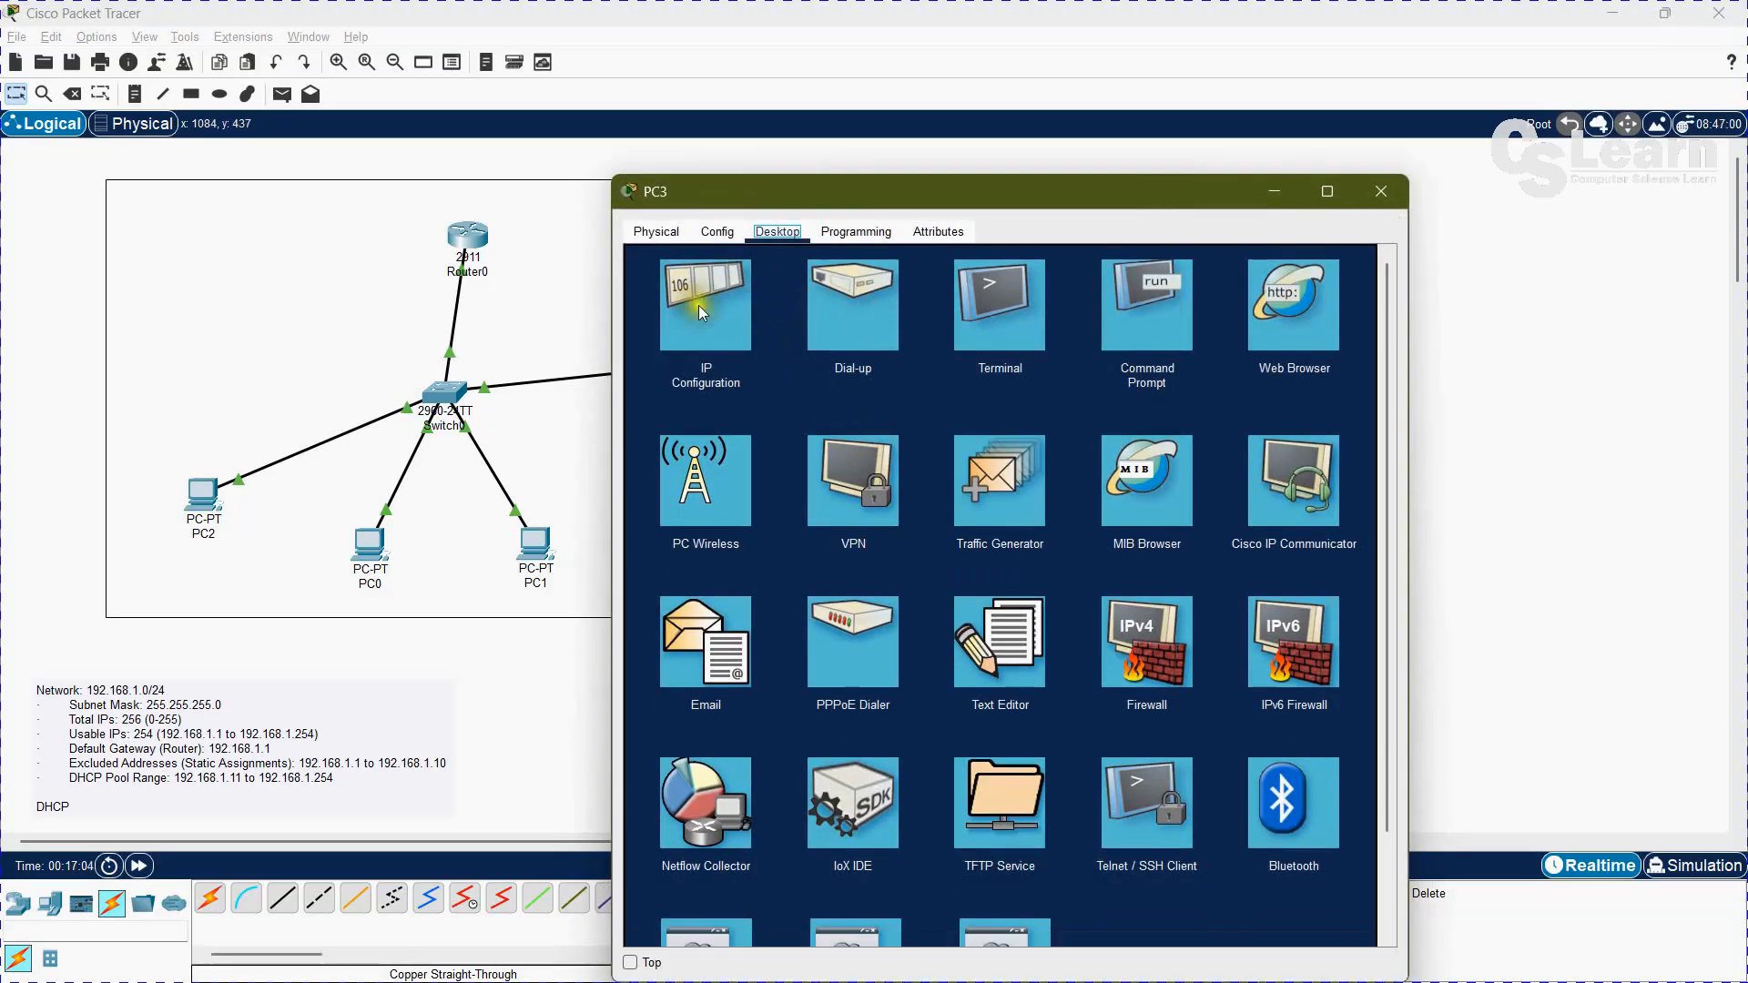
{"action": "left_click", "coordinate": [697, 306]}
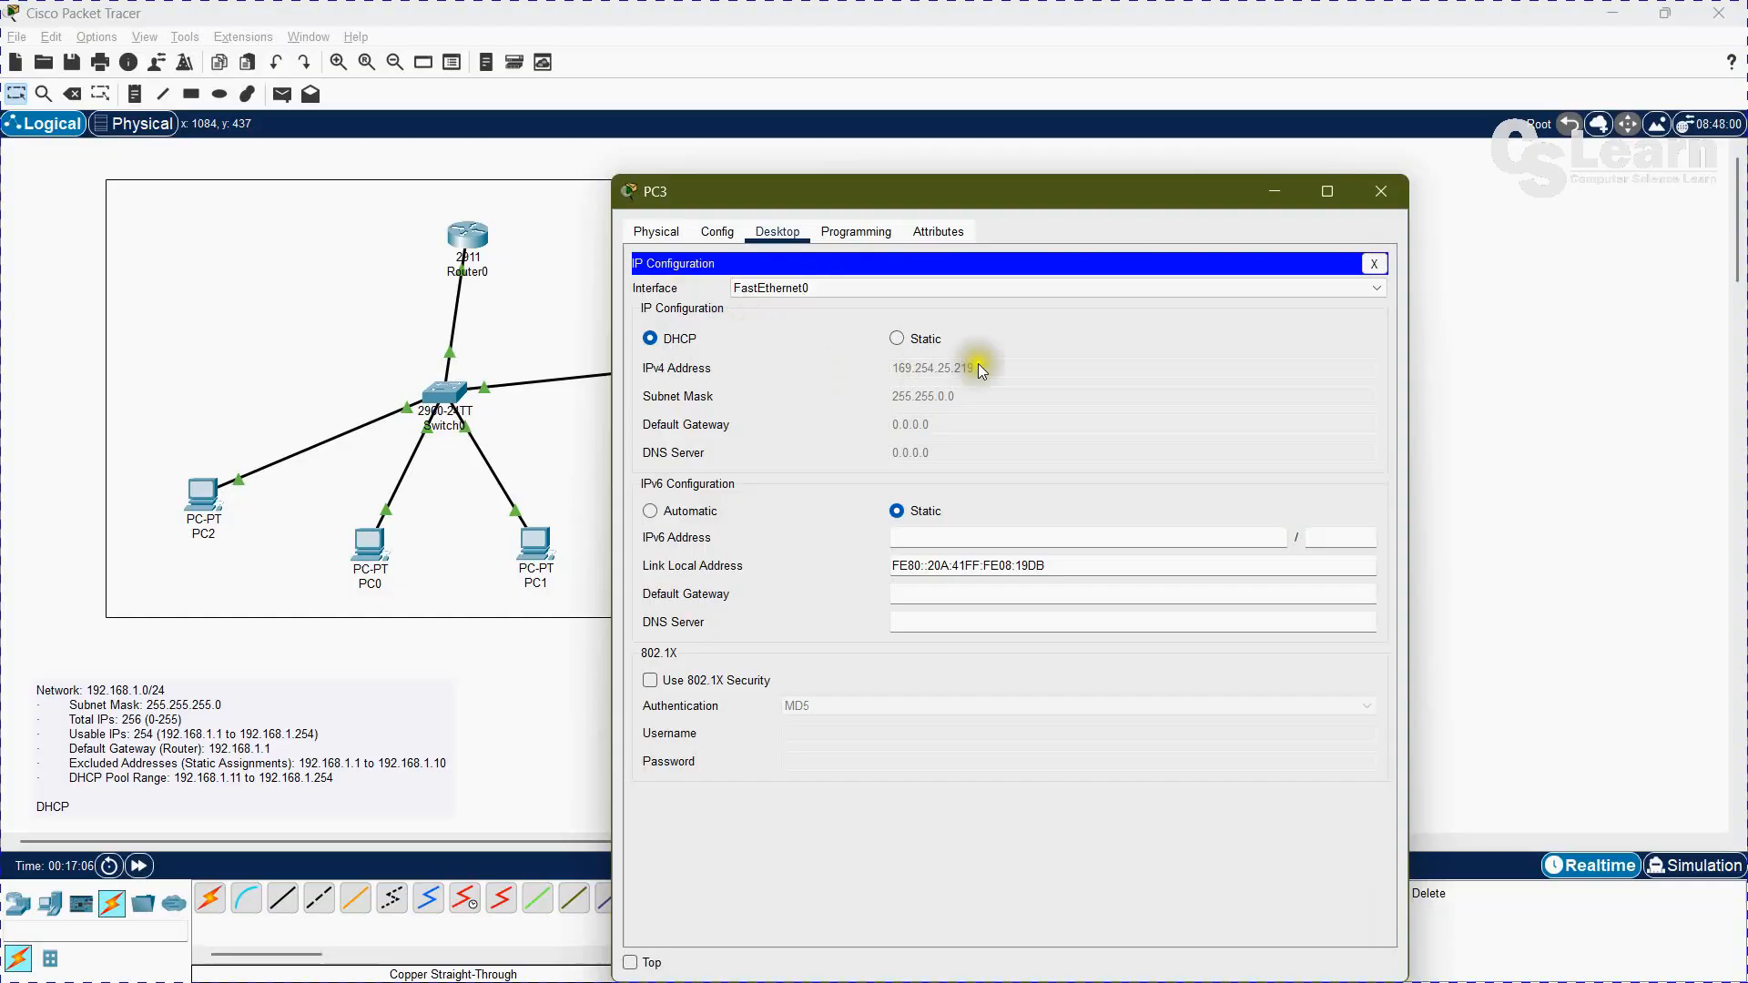
{"action": "left_click", "coordinate": [1376, 265]}
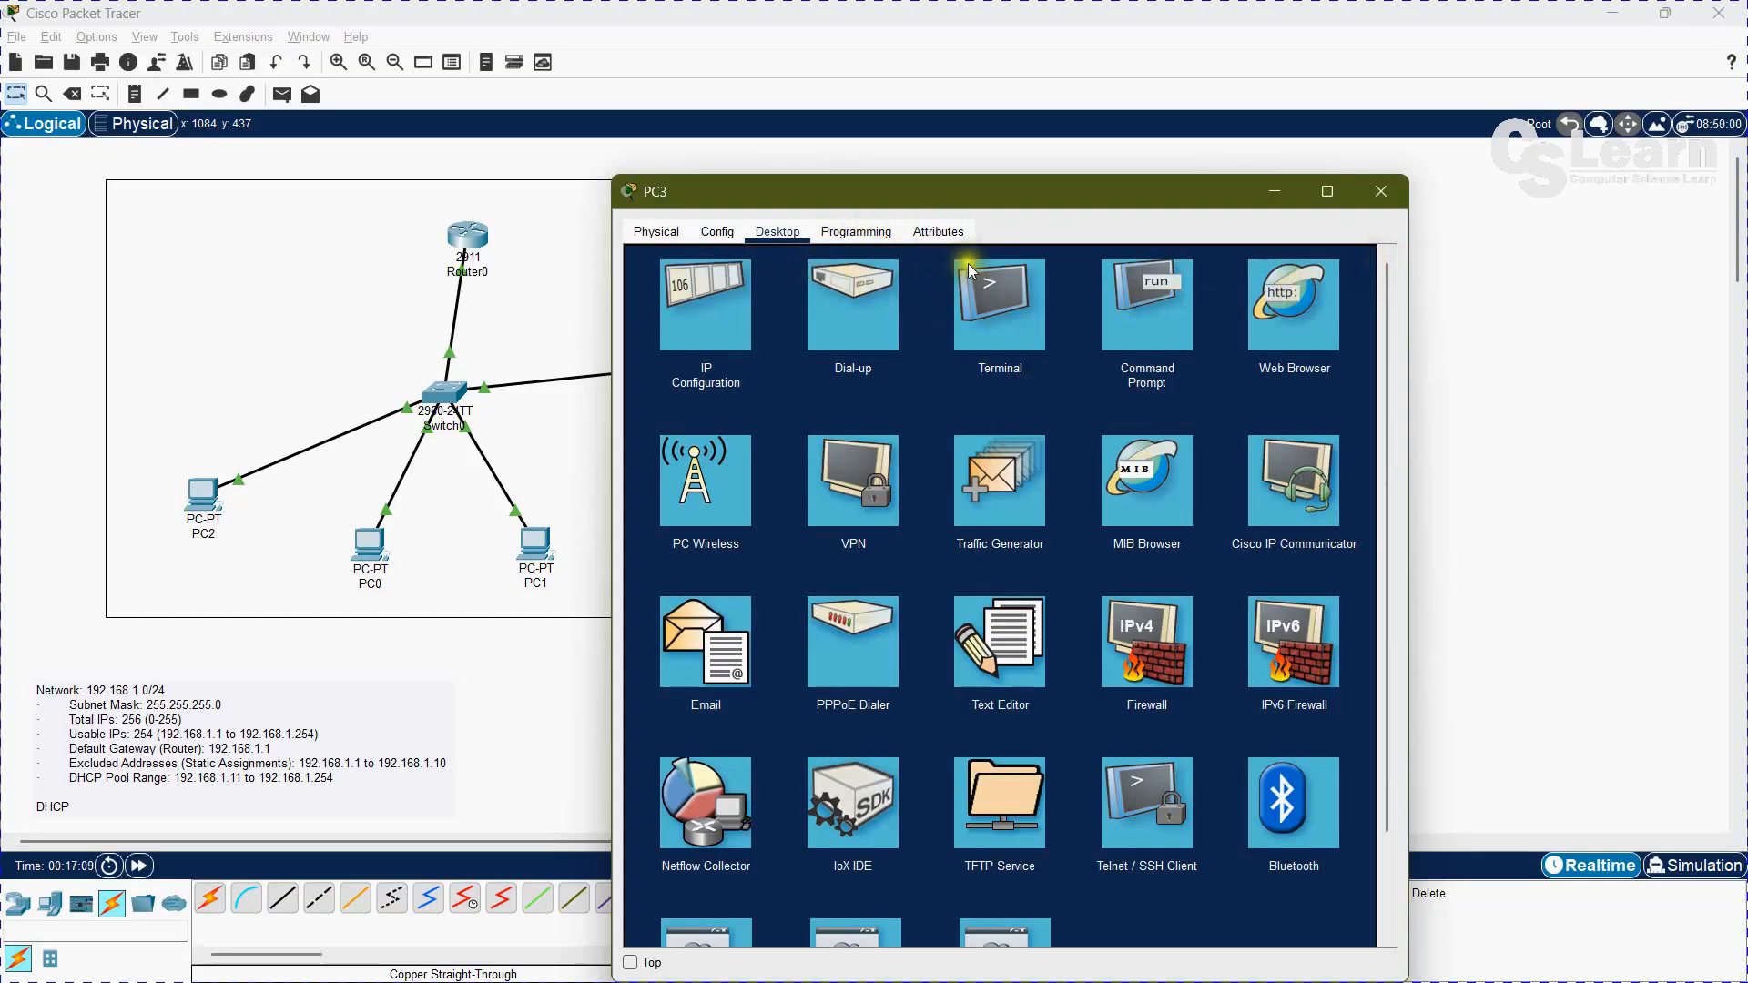
Step: Release PC3's current IP address from its command prompt with ipconfig /release
{"action": "left_click", "coordinate": [1132, 297]}
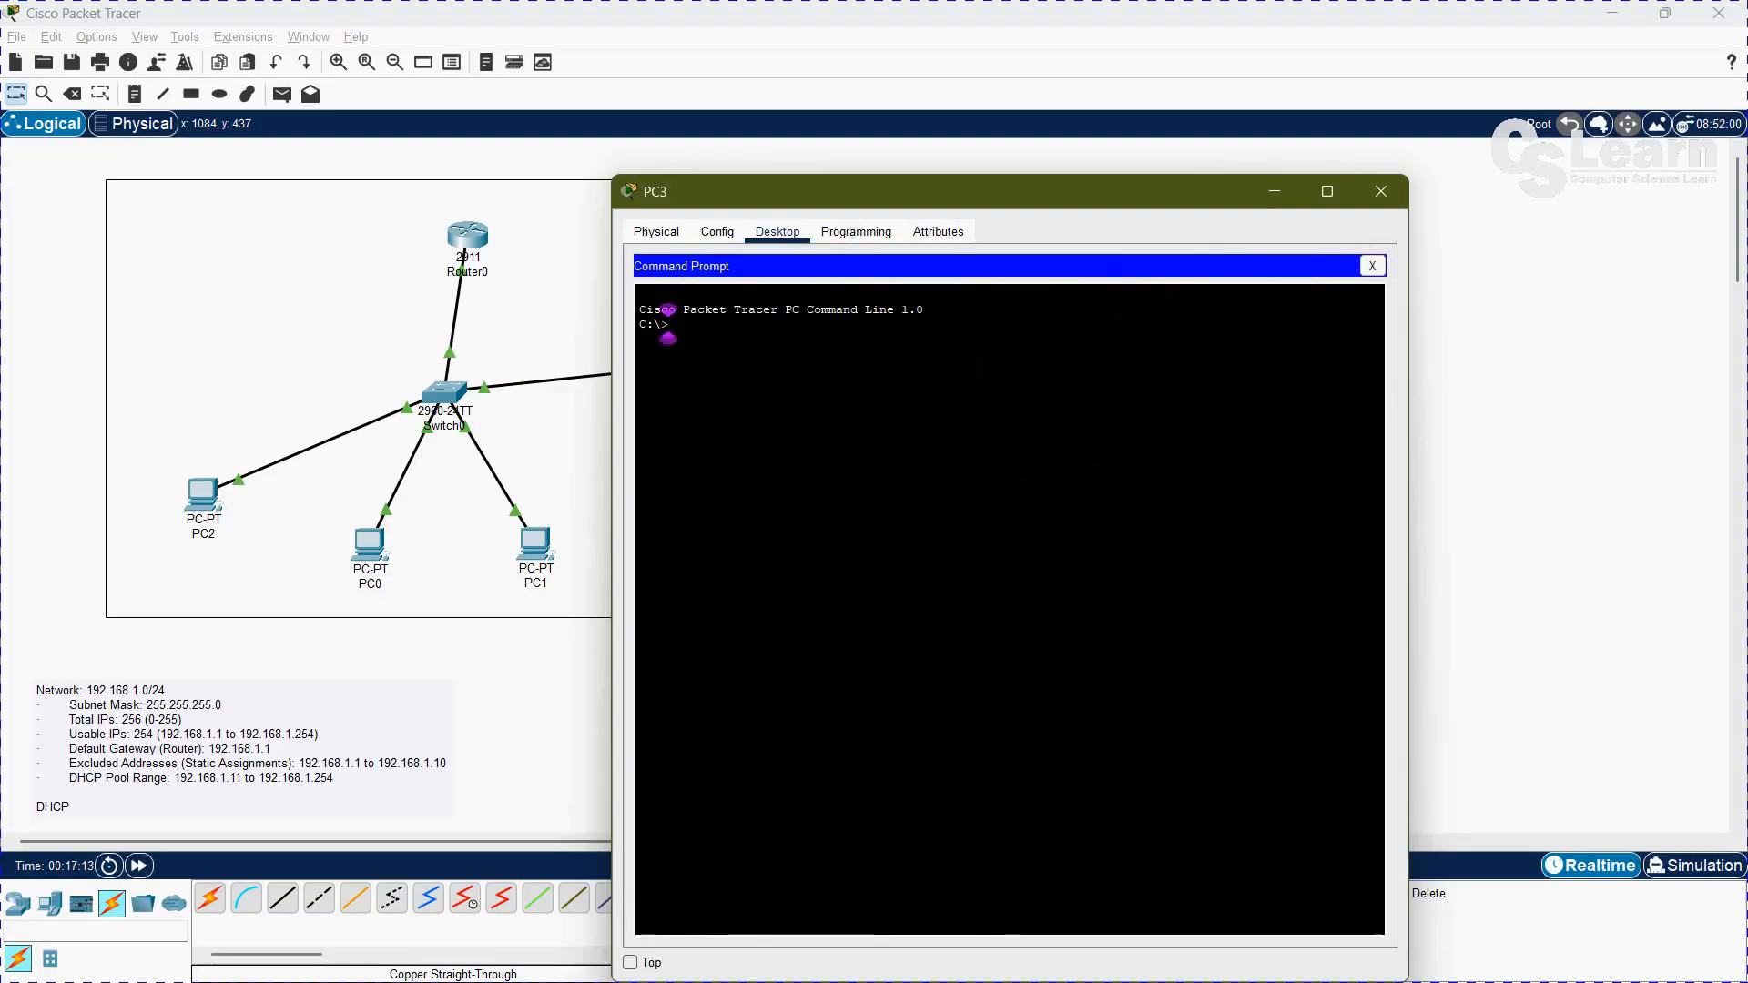
{"action": "type", "text": "ipconfig /release"}
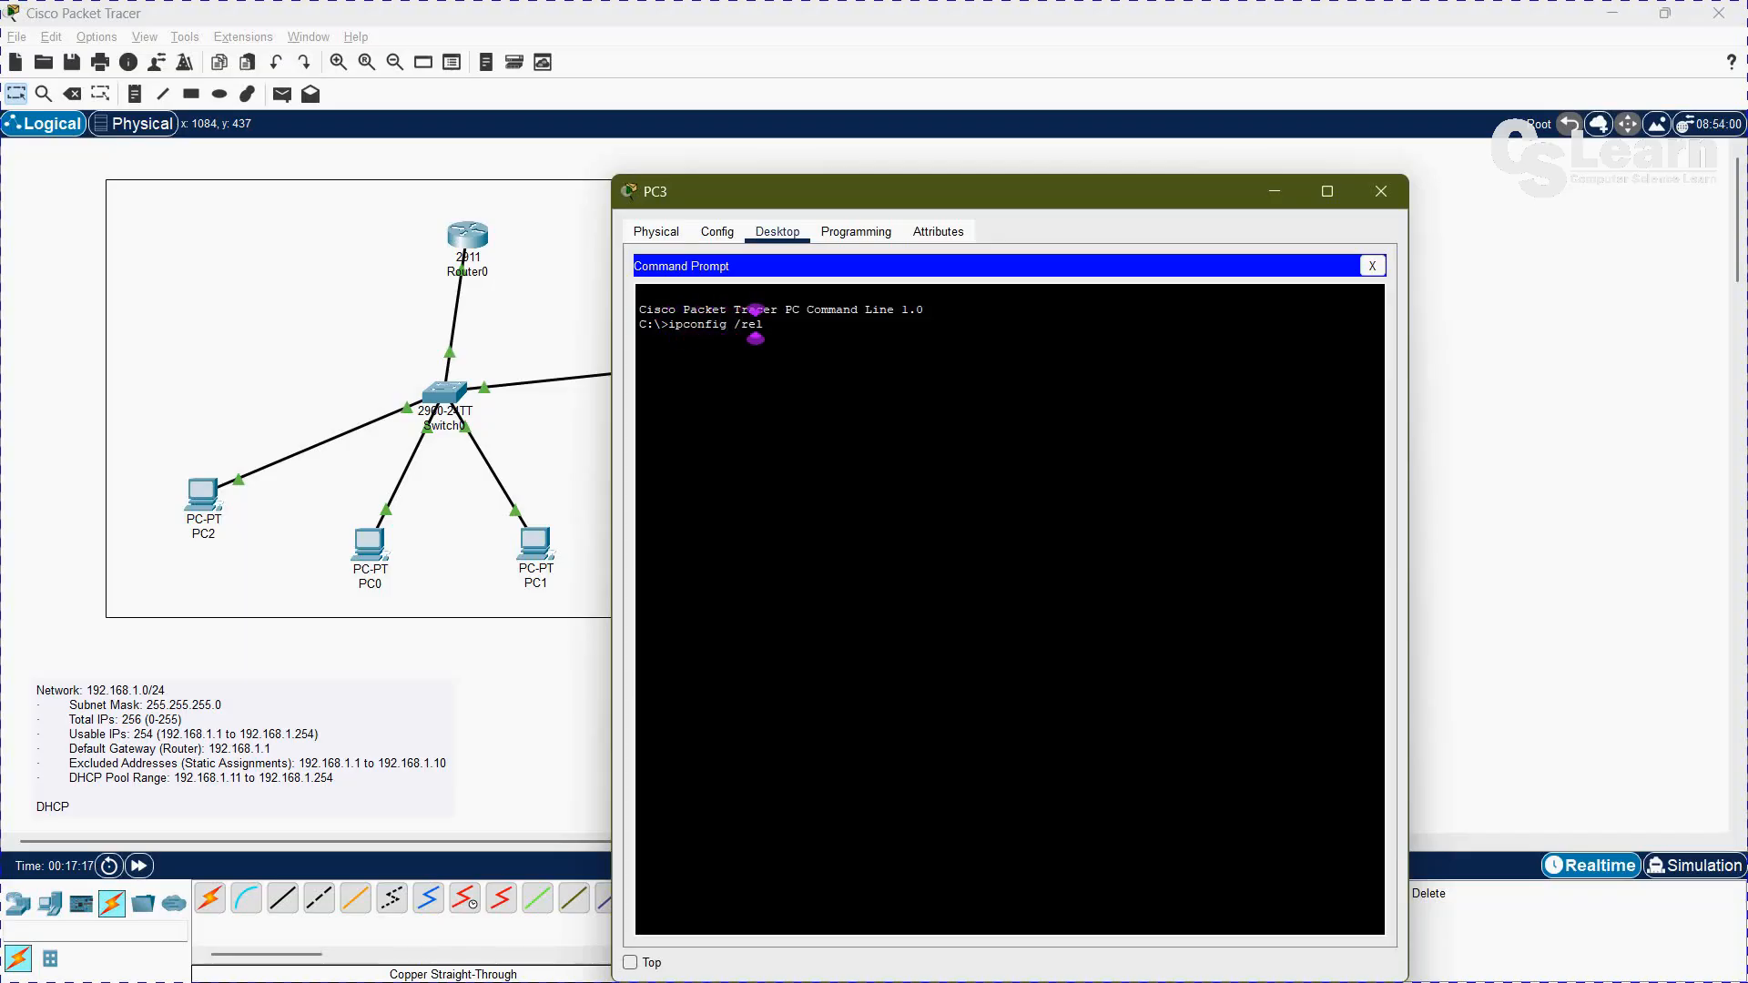
{"action": "key", "text": "Return"}
Step: Request a new DHCP address for PC3 with ipconfig /renew, and close the PC's window
{"action": "type", "text": "ipc"}
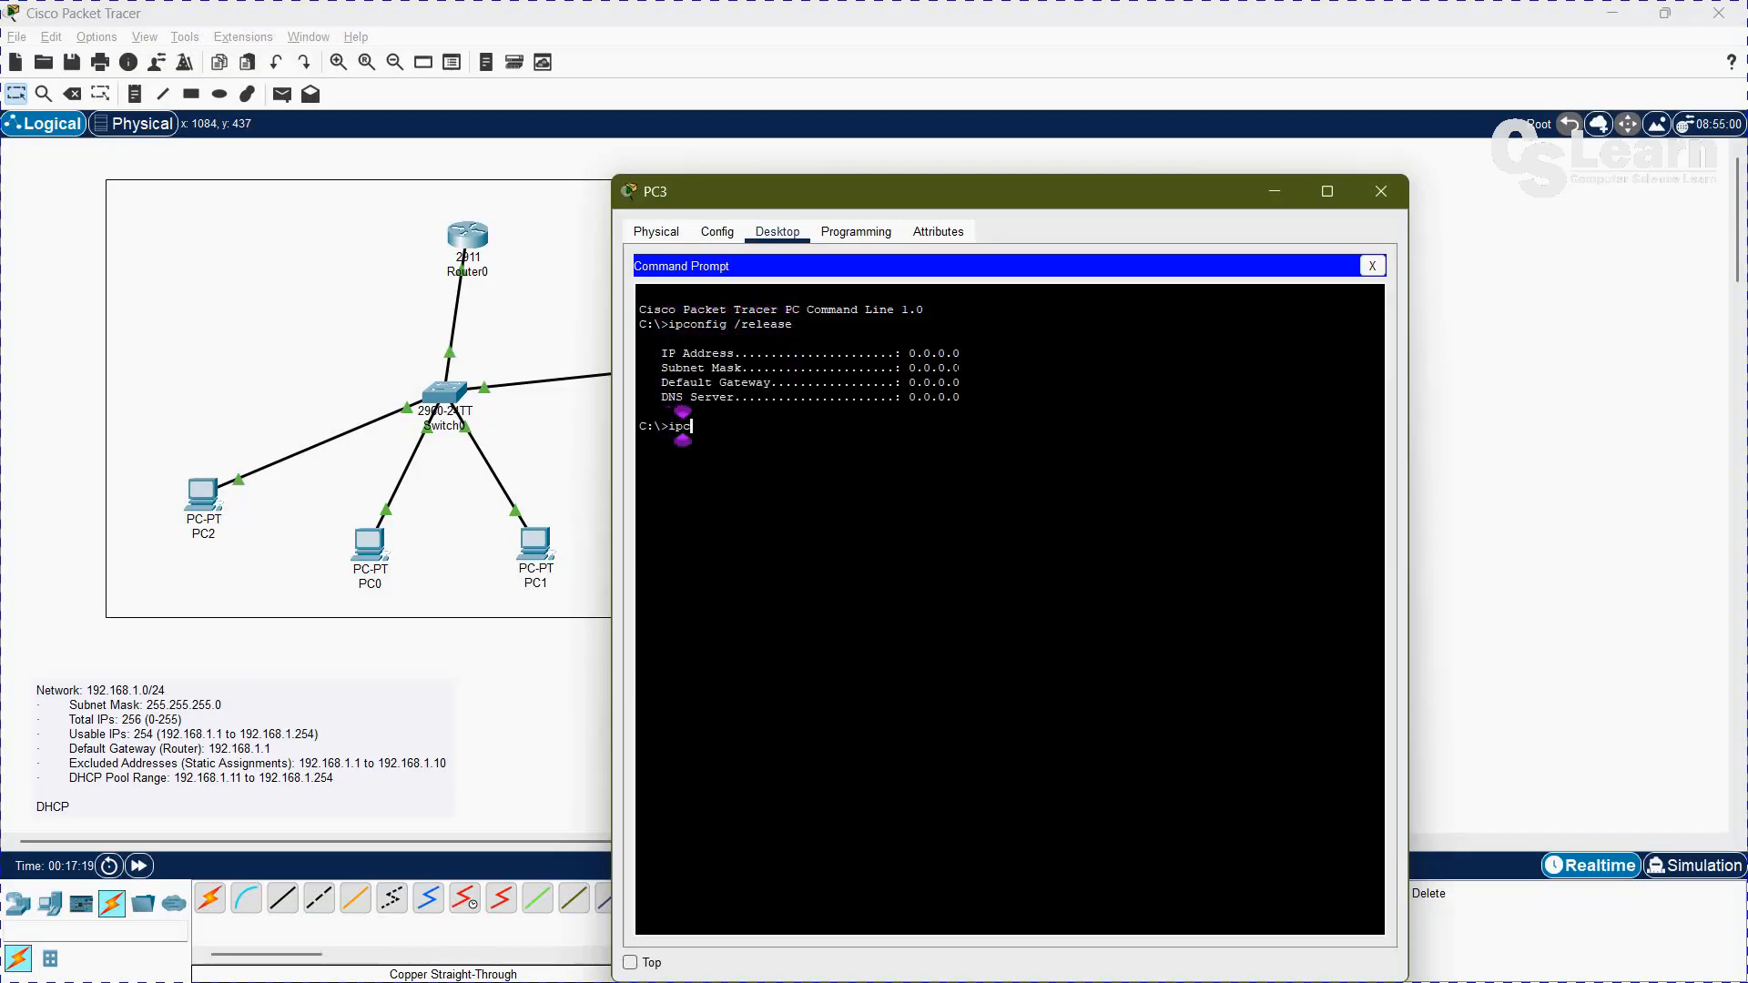
{"action": "type", "text": "onfig /ren"}
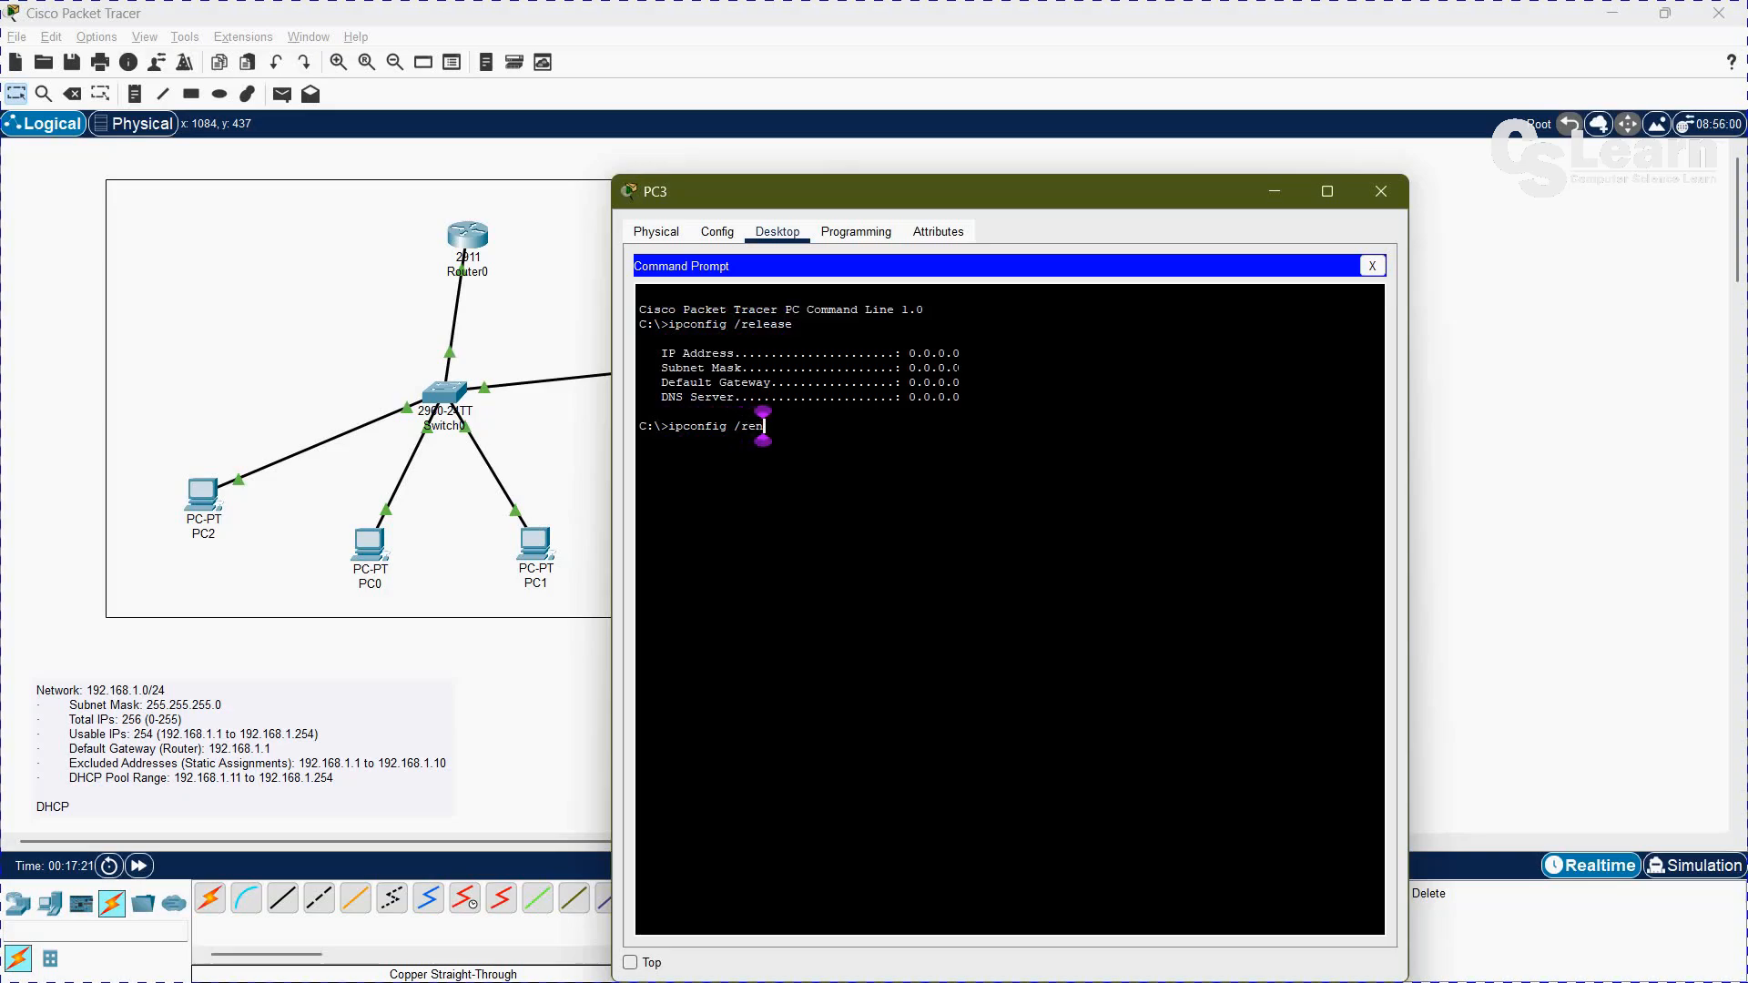
{"action": "type", "text": "ew"}
{"action": "key", "text": "Return"}
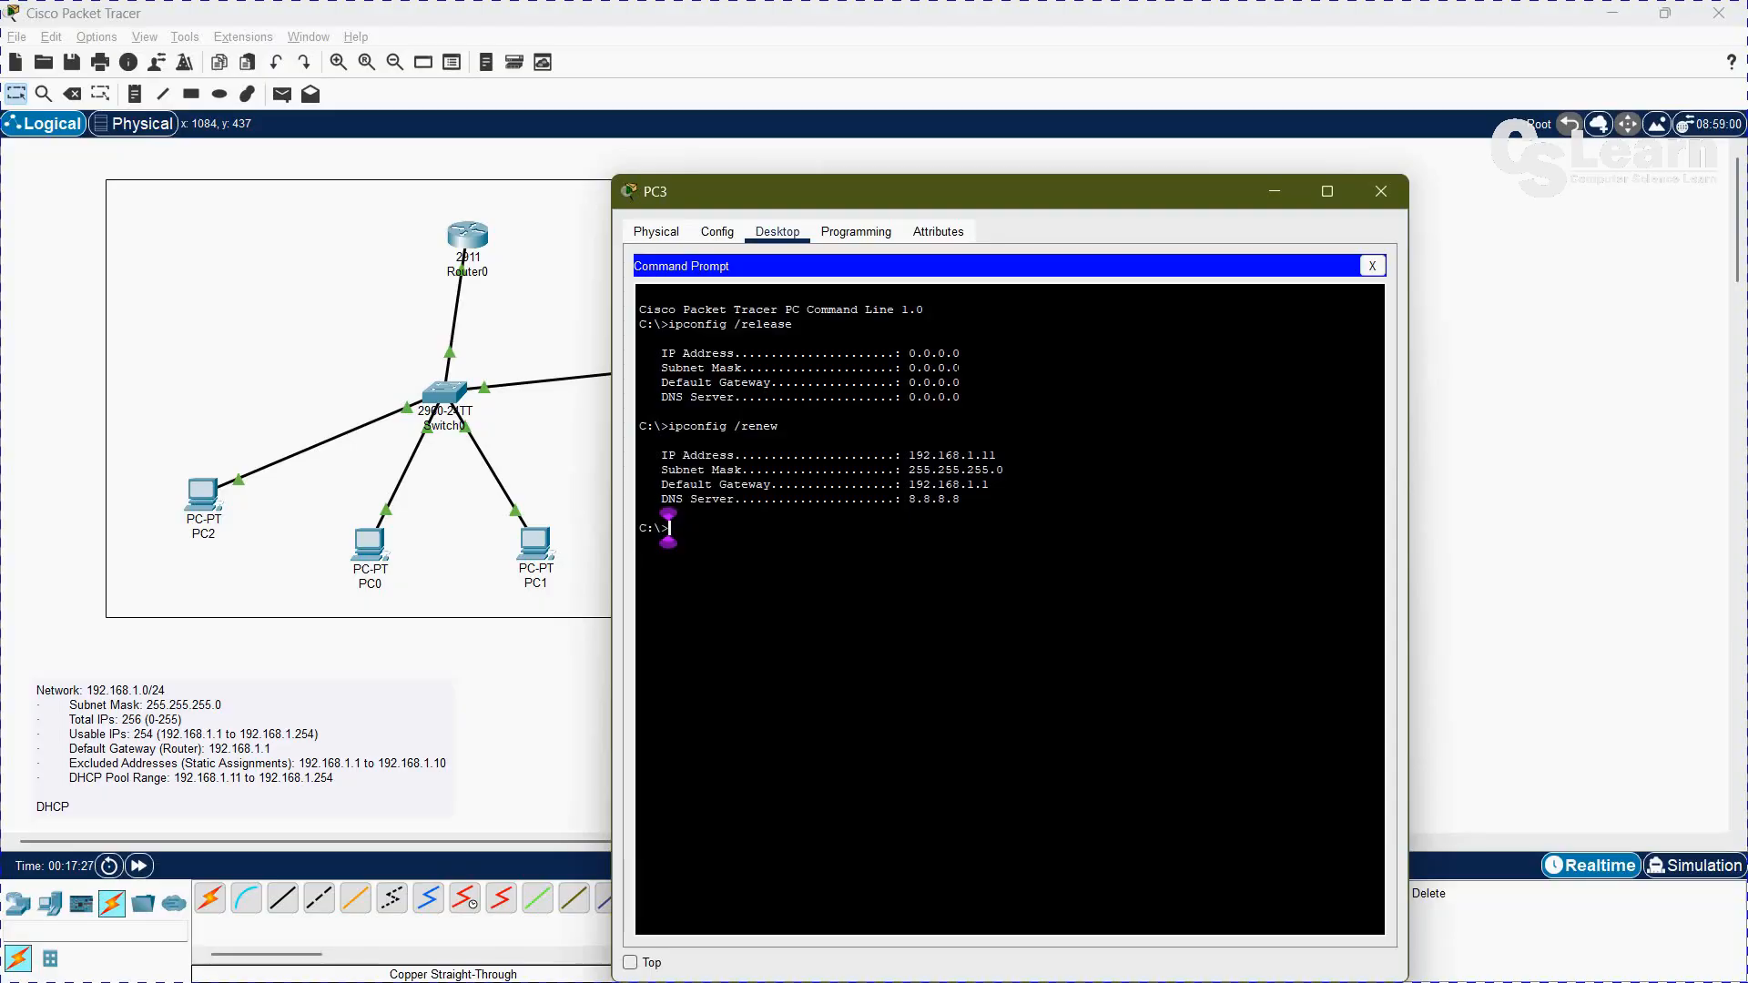
{"action": "left_click", "coordinate": [1372, 265]}
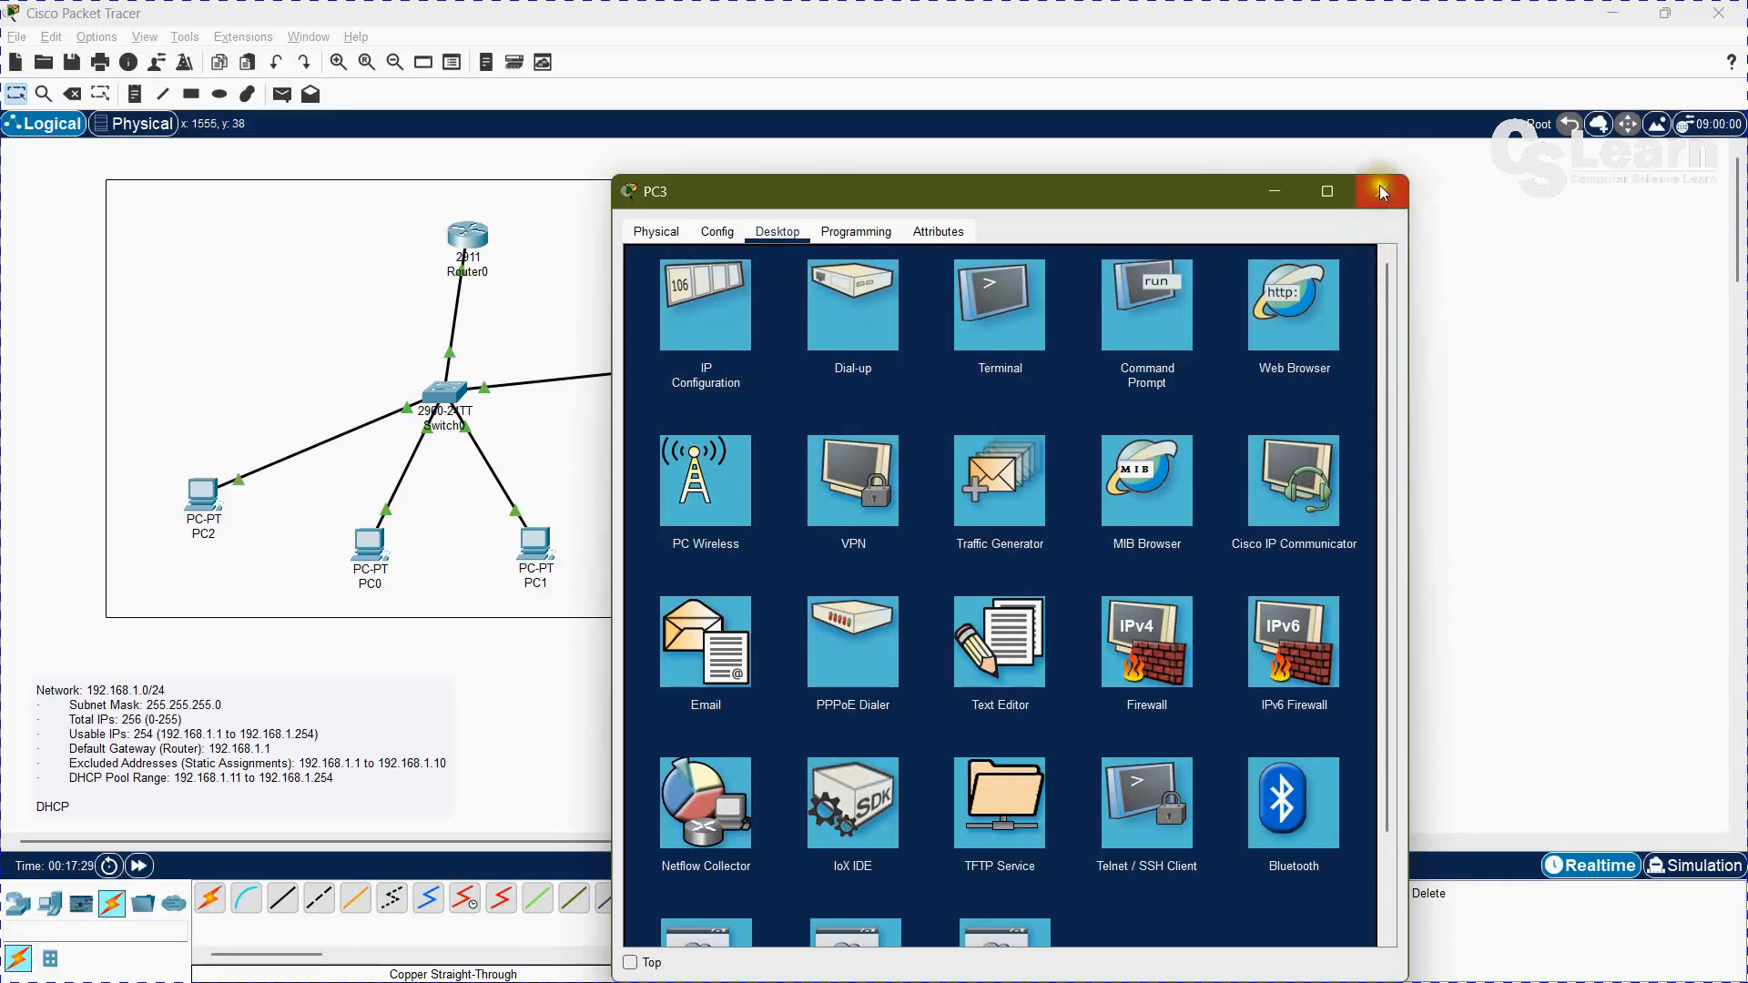
{"action": "left_click", "coordinate": [1395, 201]}
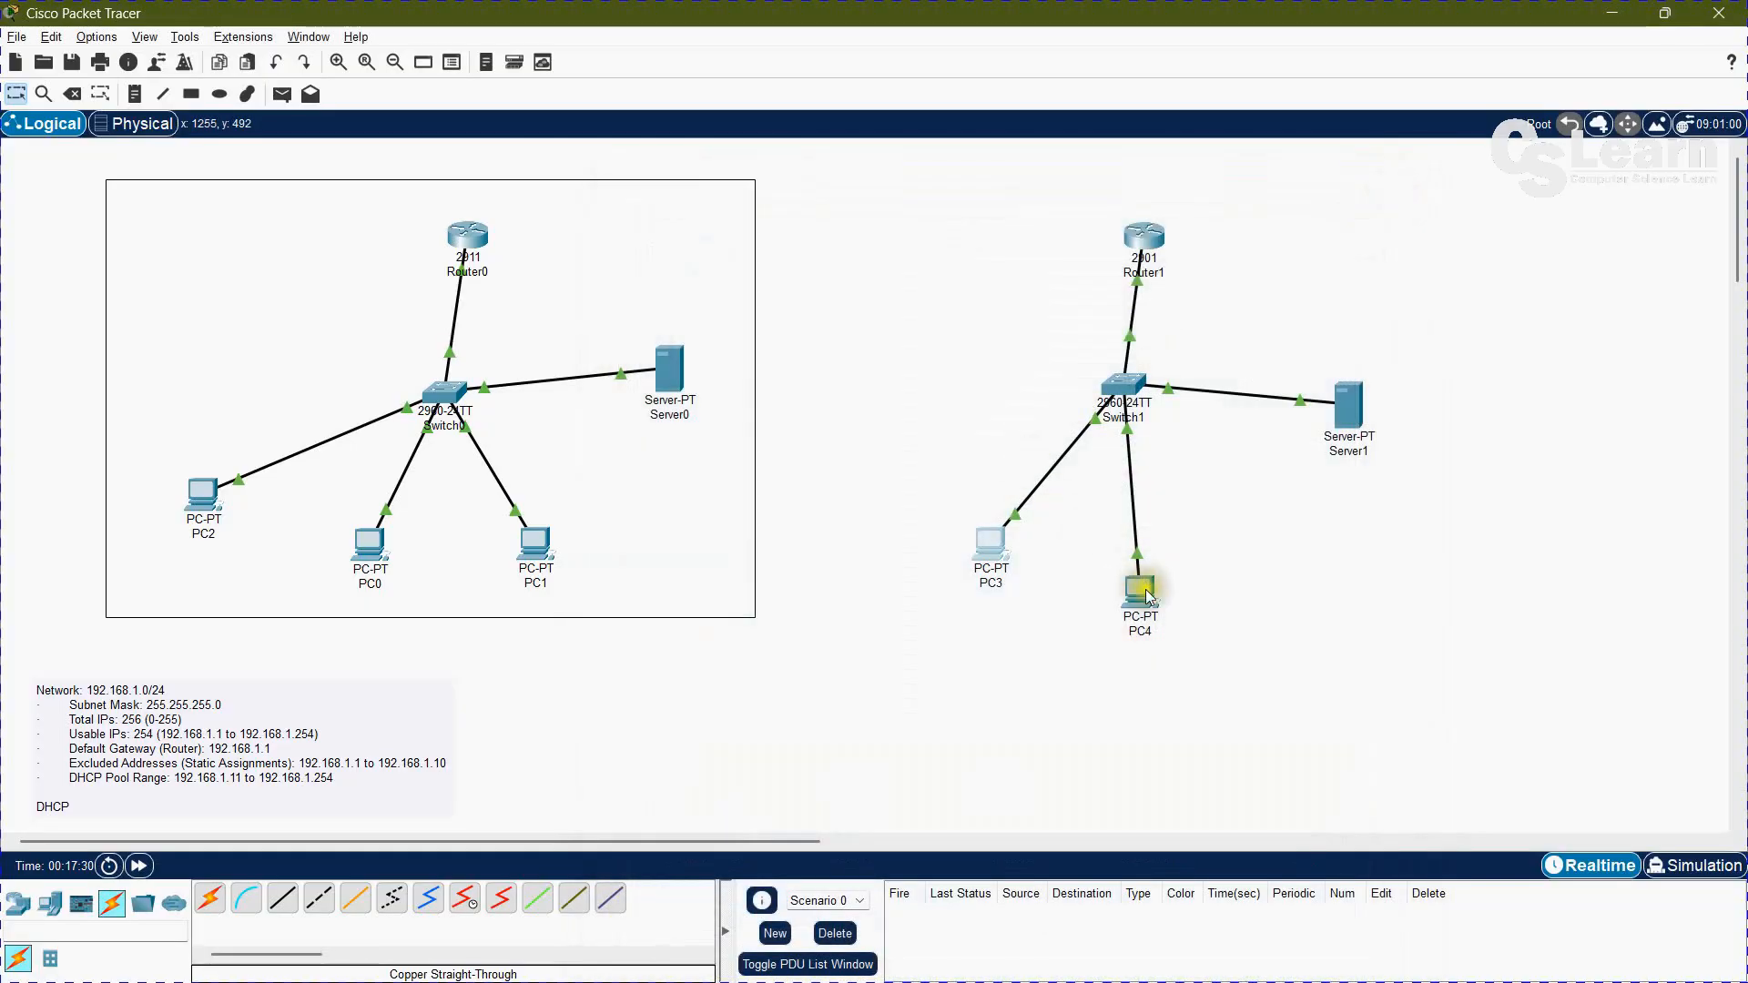
Step: Check the addresses in PC4's IP configuration and close its window
{"action": "left_click", "coordinate": [1145, 588]}
{"action": "left_click", "coordinate": [674, 348]}
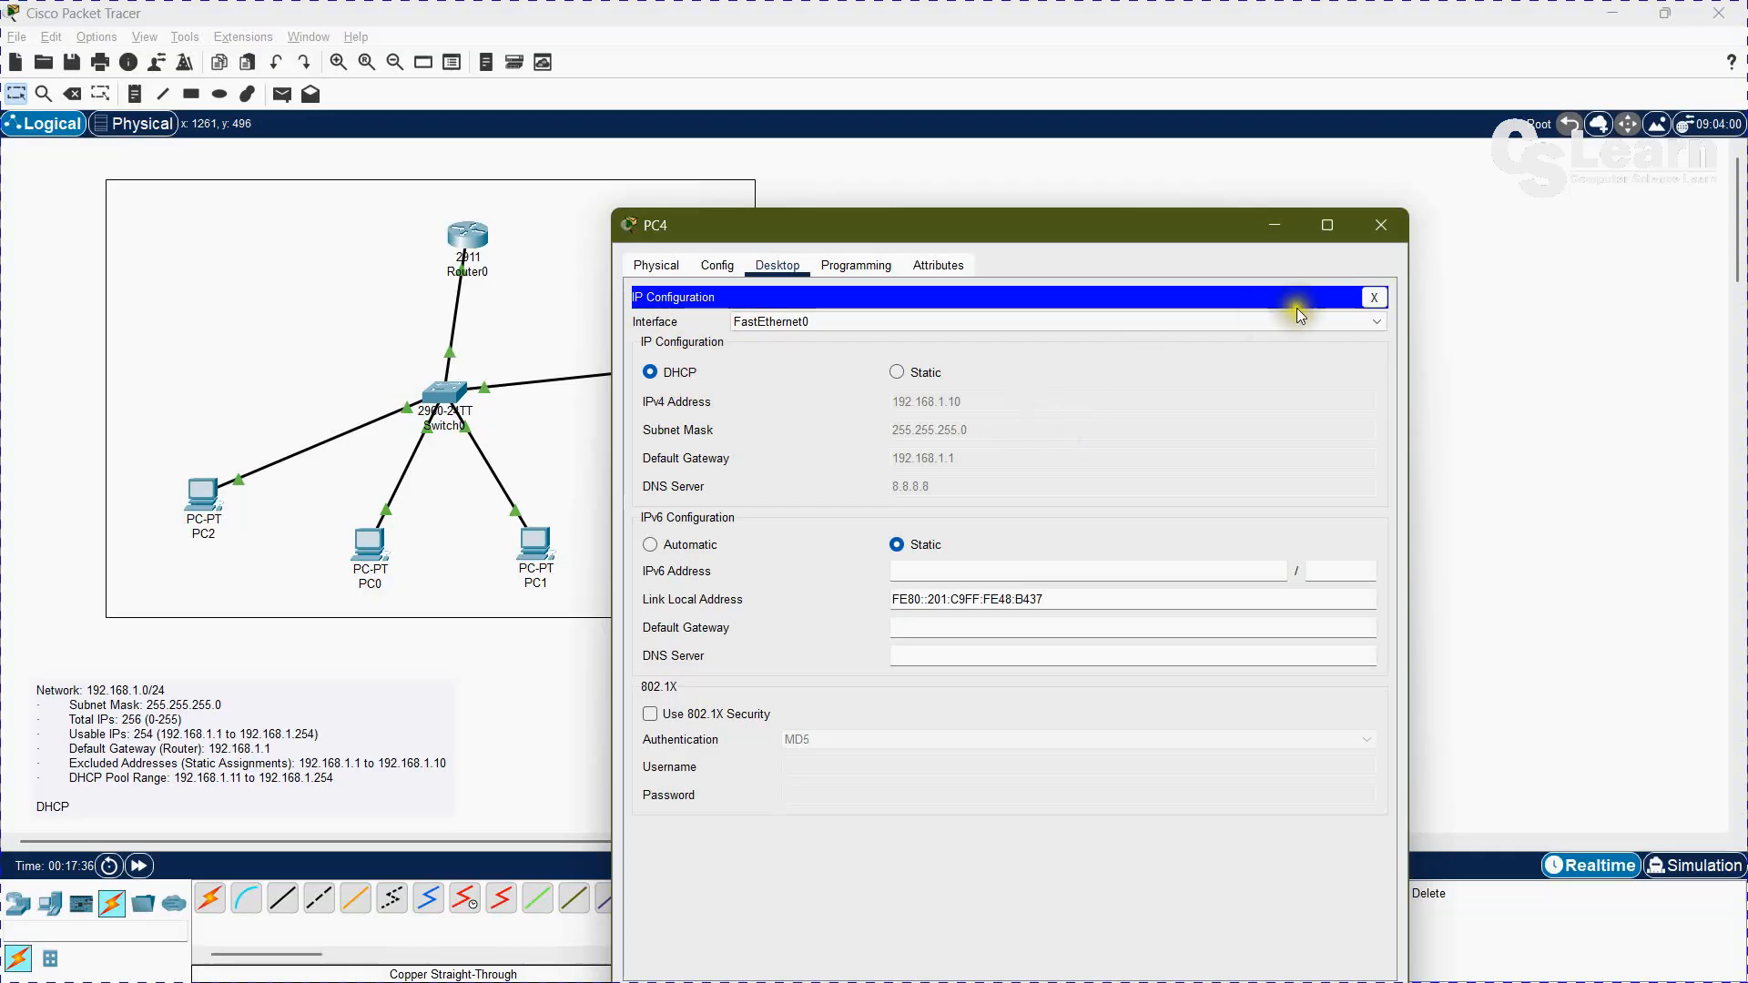
{"action": "left_click", "coordinate": [1389, 225]}
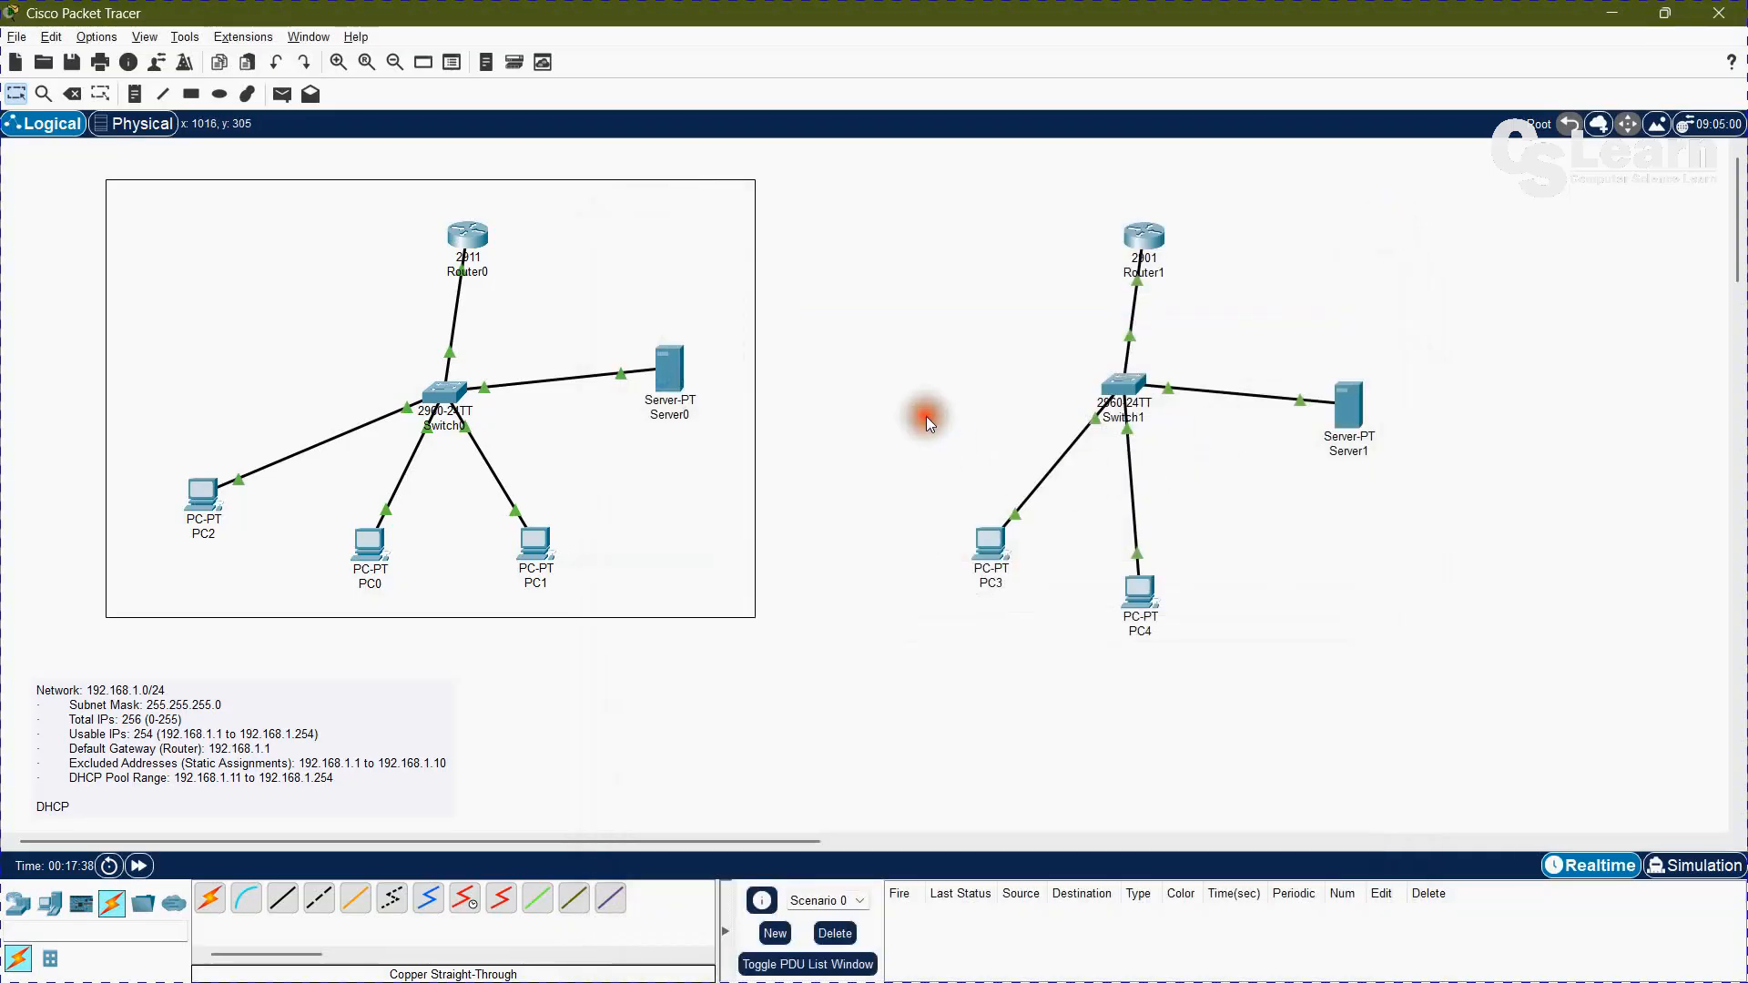
Step: Add a PC beside PC4 and cable its FastEthernet0 port to Switch1's FastEthernet0/5 with copper straight-through
{"action": "left_click_drag", "start_coordinate": [50, 904], "coordinate": [1293, 593]}
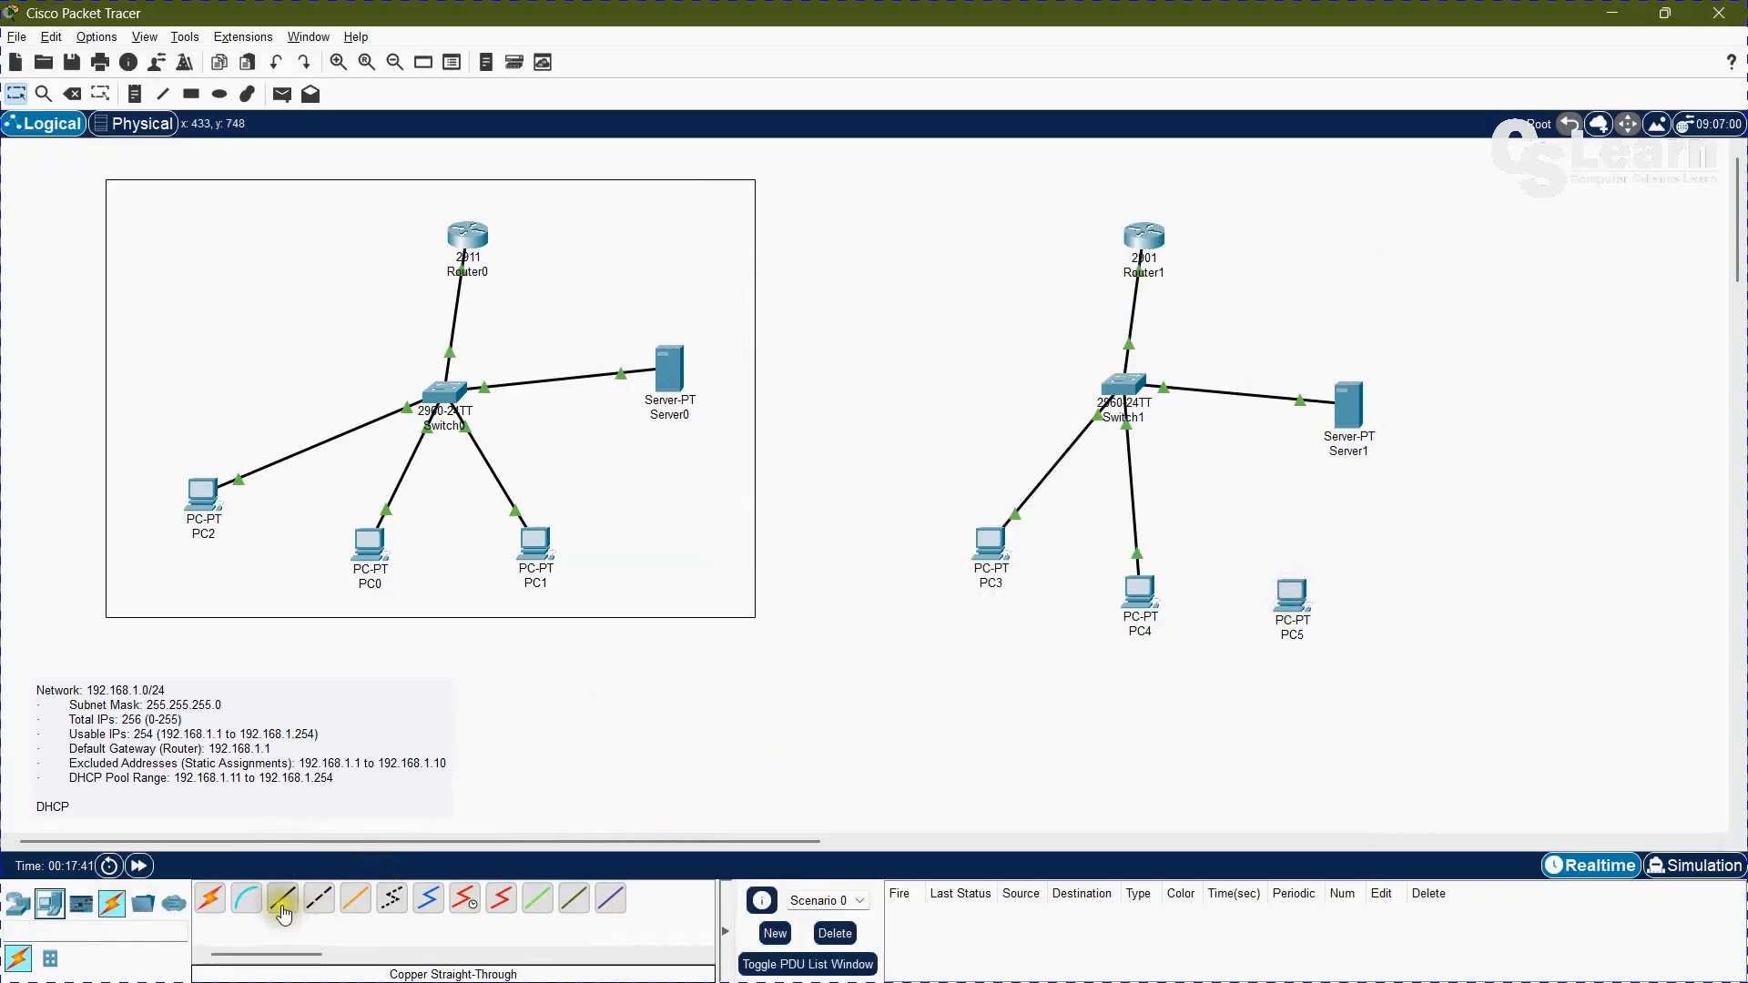
{"action": "left_click", "coordinate": [1125, 395]}
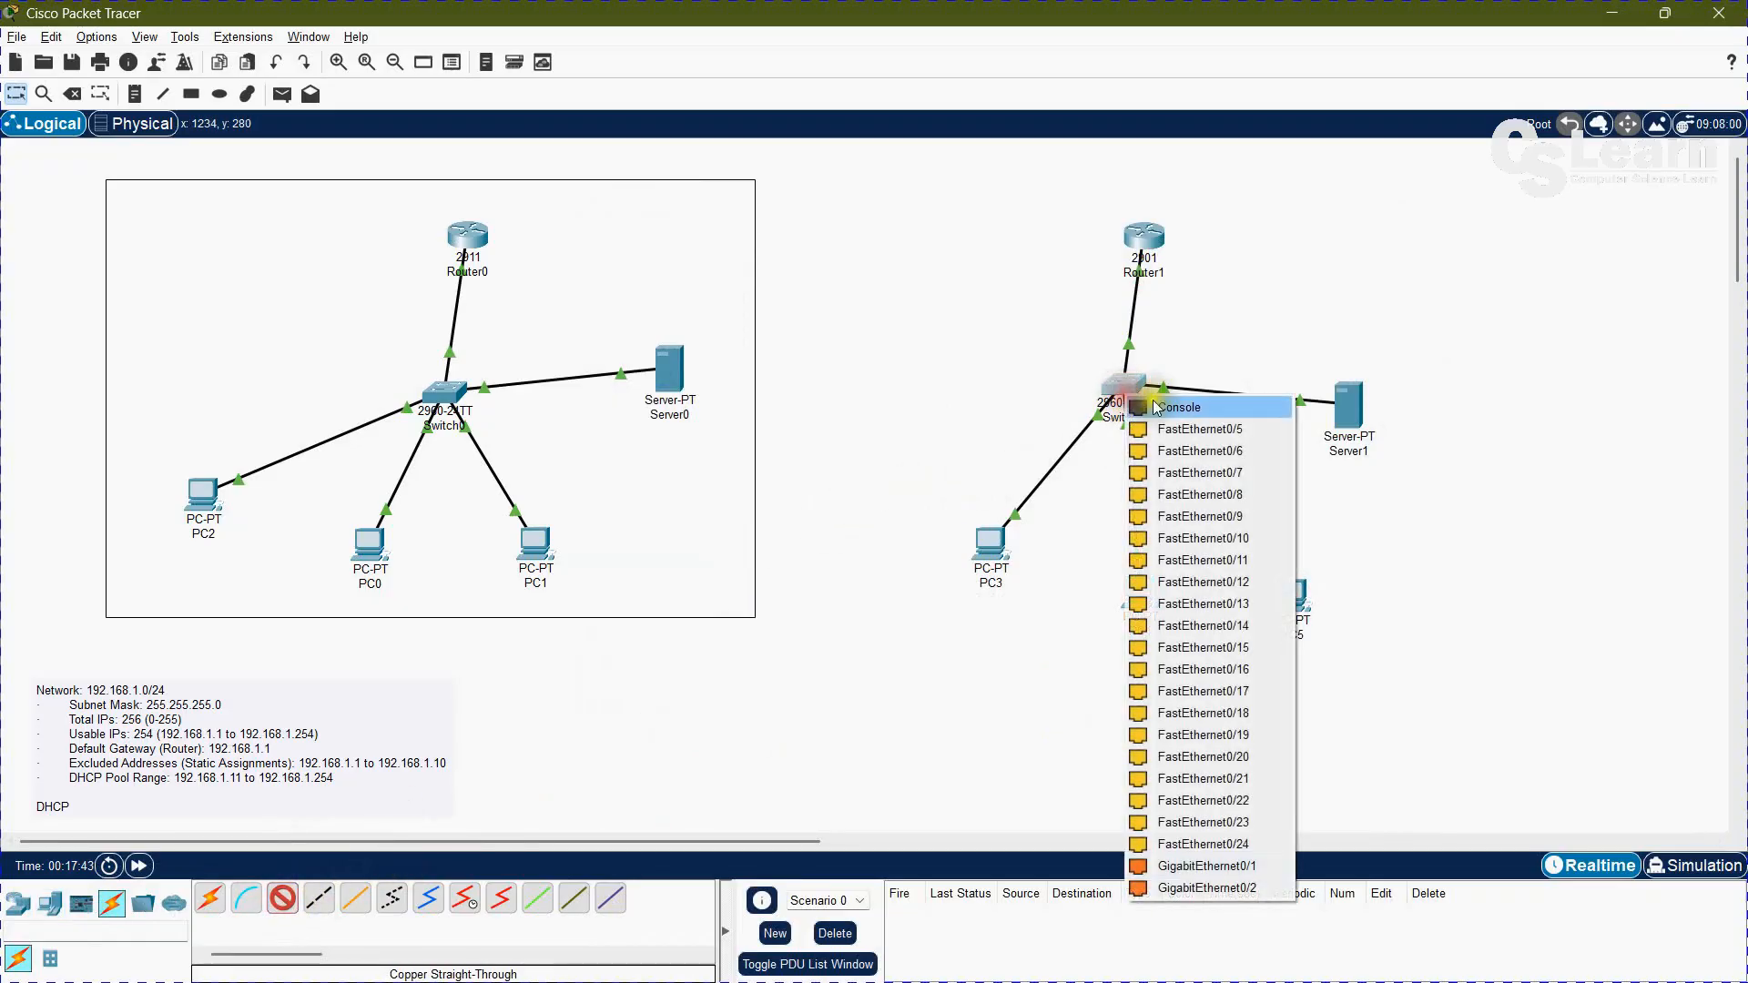
{"action": "left_click", "coordinate": [1181, 429]}
{"action": "left_click", "coordinate": [1287, 597]}
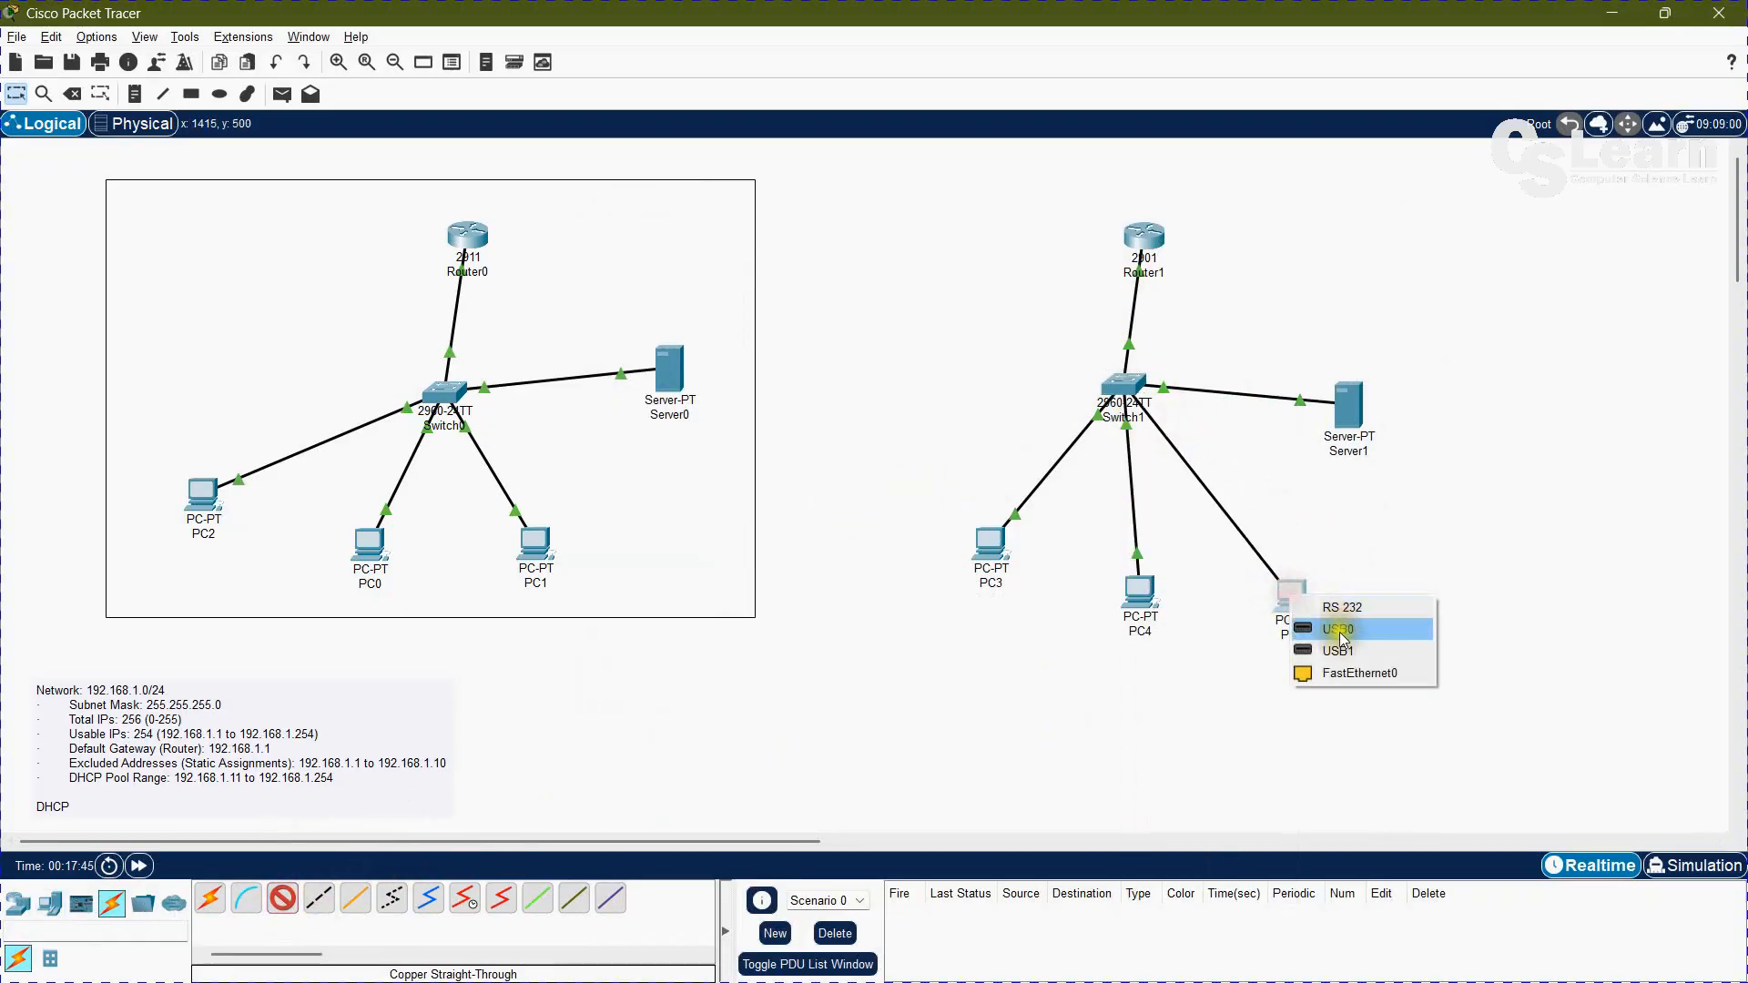
{"action": "left_click", "coordinate": [1302, 567]}
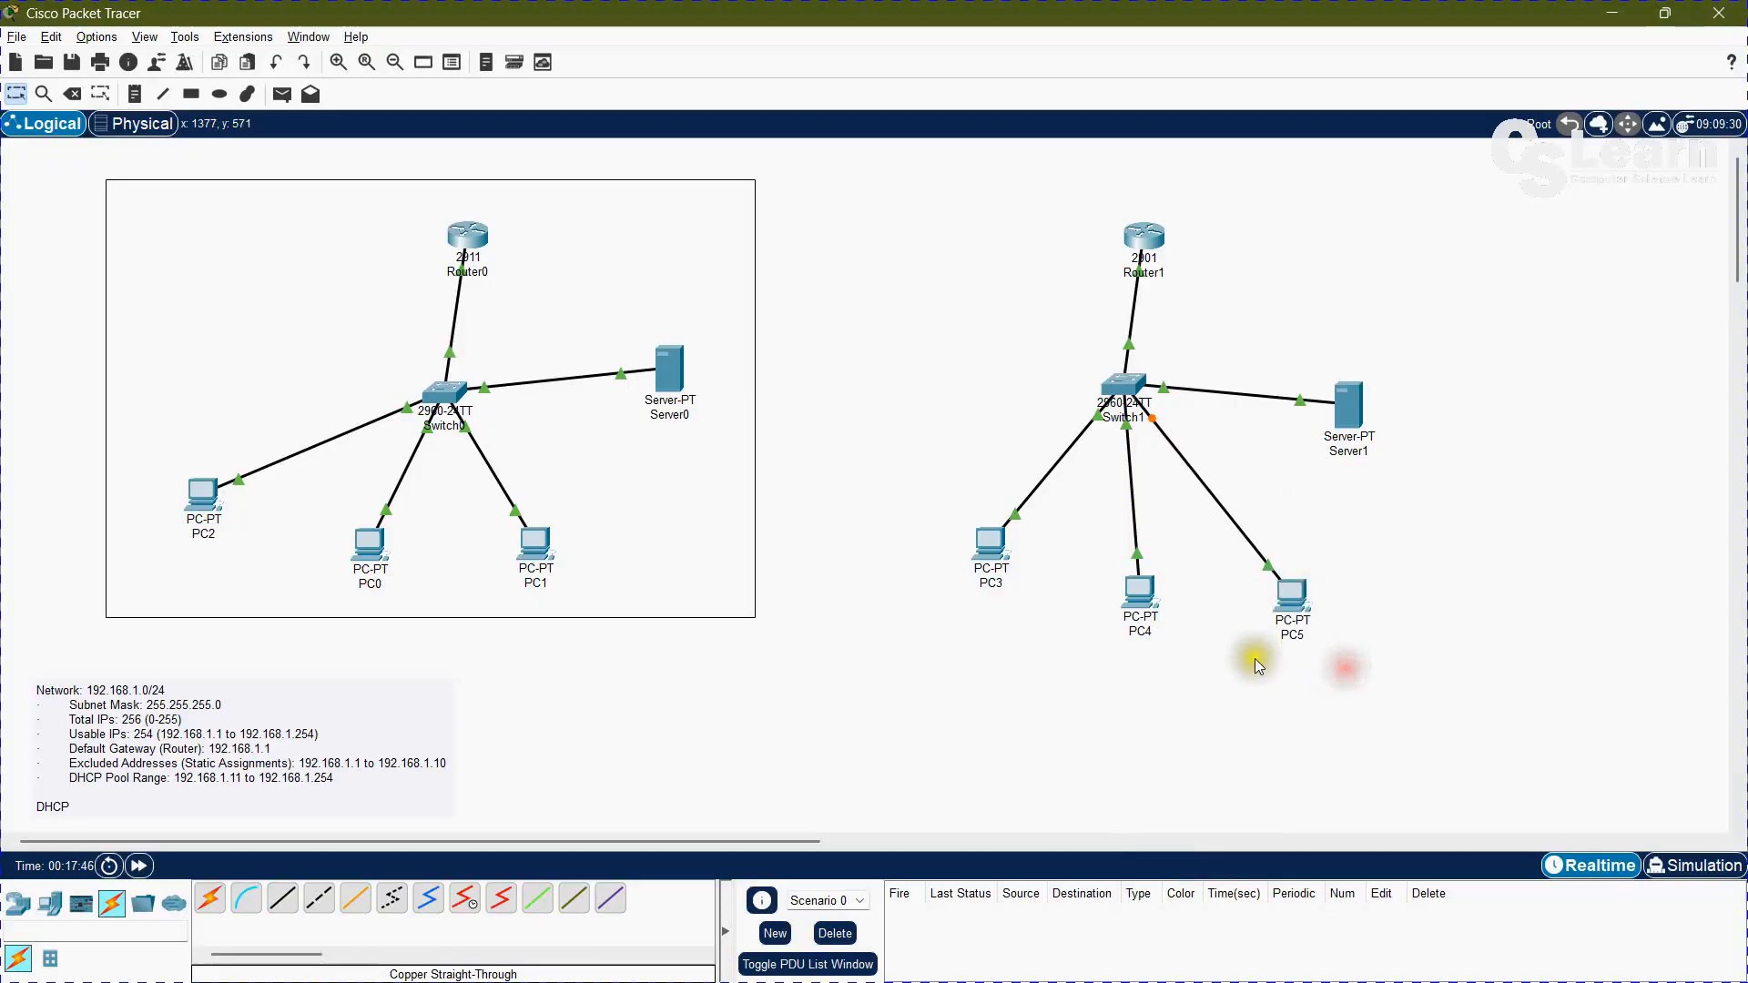
Step: Switch PC5's IPv4 configuration from static to DHCP
{"action": "left_click", "coordinate": [1287, 592]}
{"action": "left_click", "coordinate": [712, 229]}
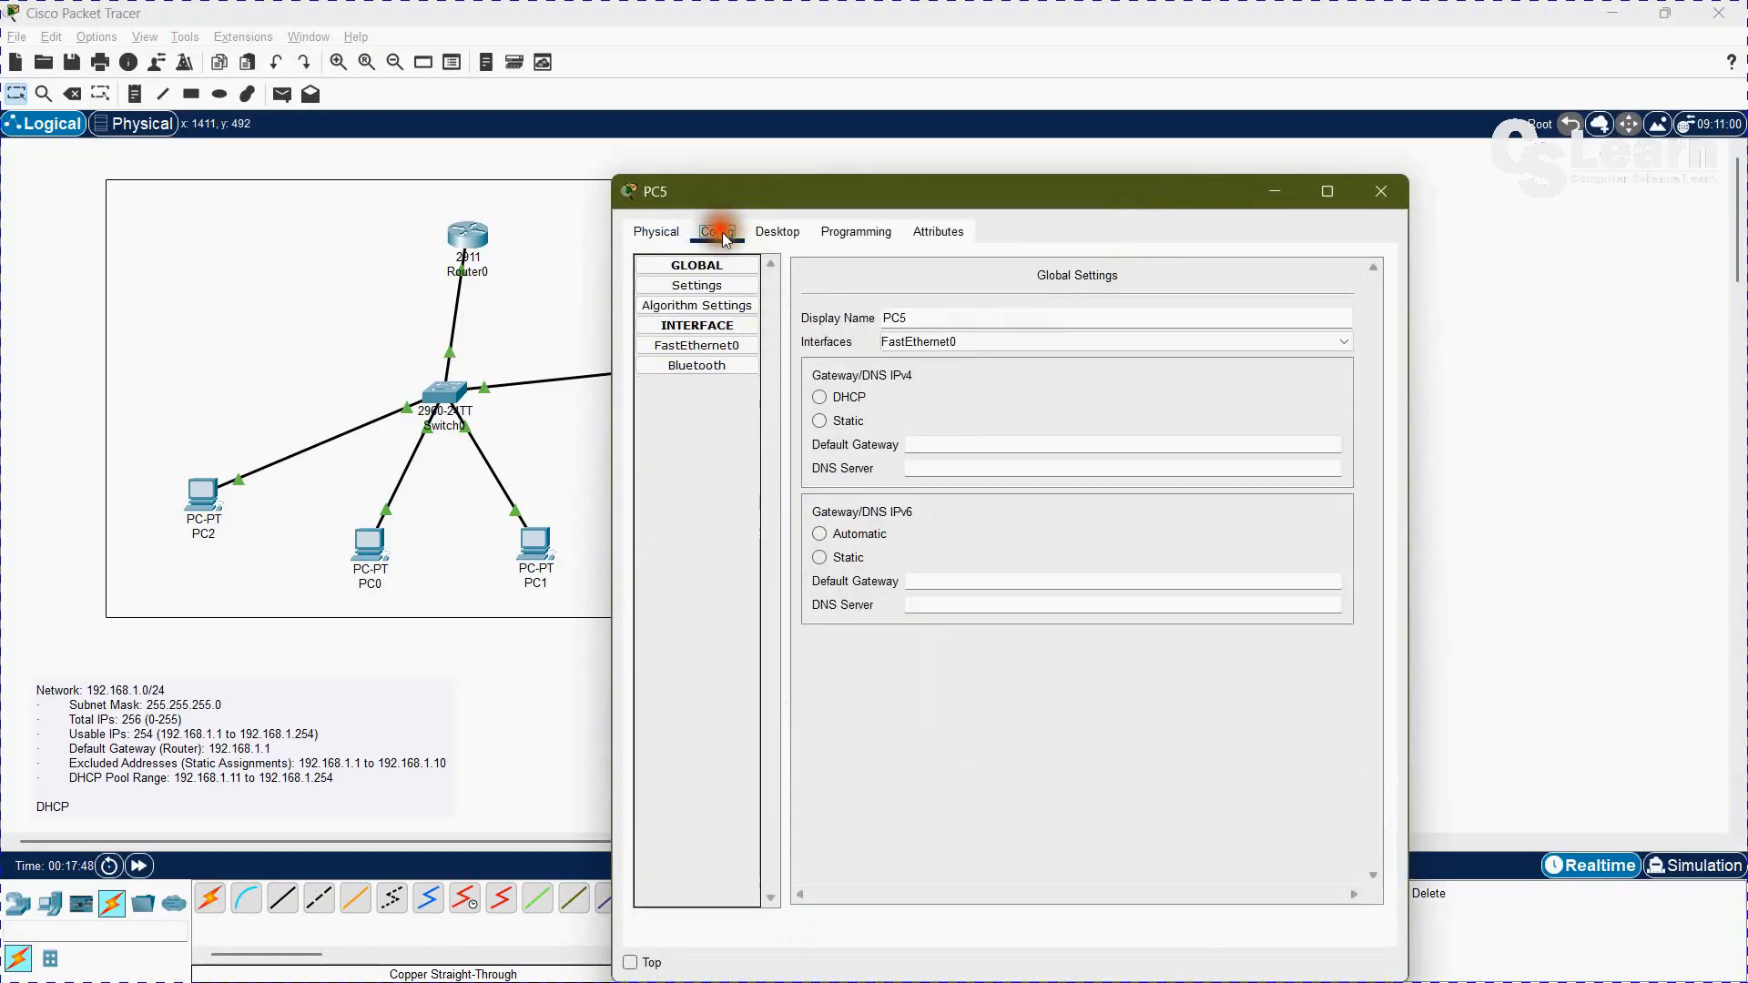
{"action": "left_click", "coordinate": [781, 229]}
{"action": "left_click", "coordinate": [688, 292]}
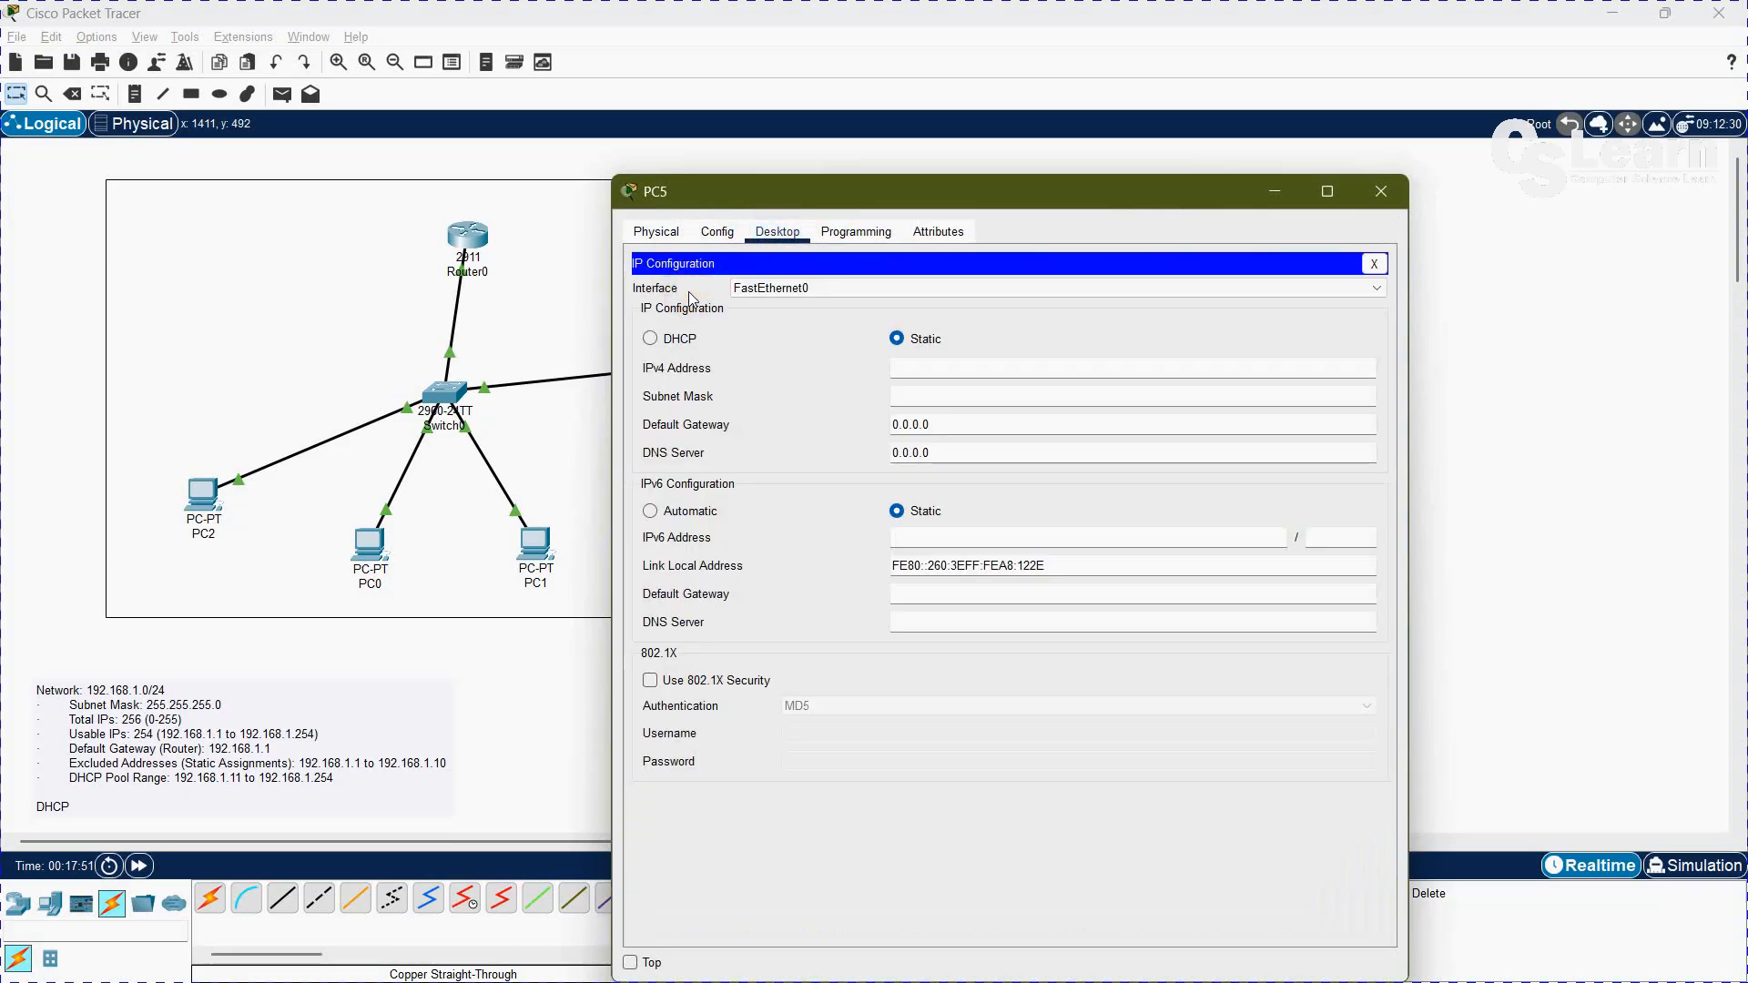
{"action": "left_click", "coordinate": [650, 341]}
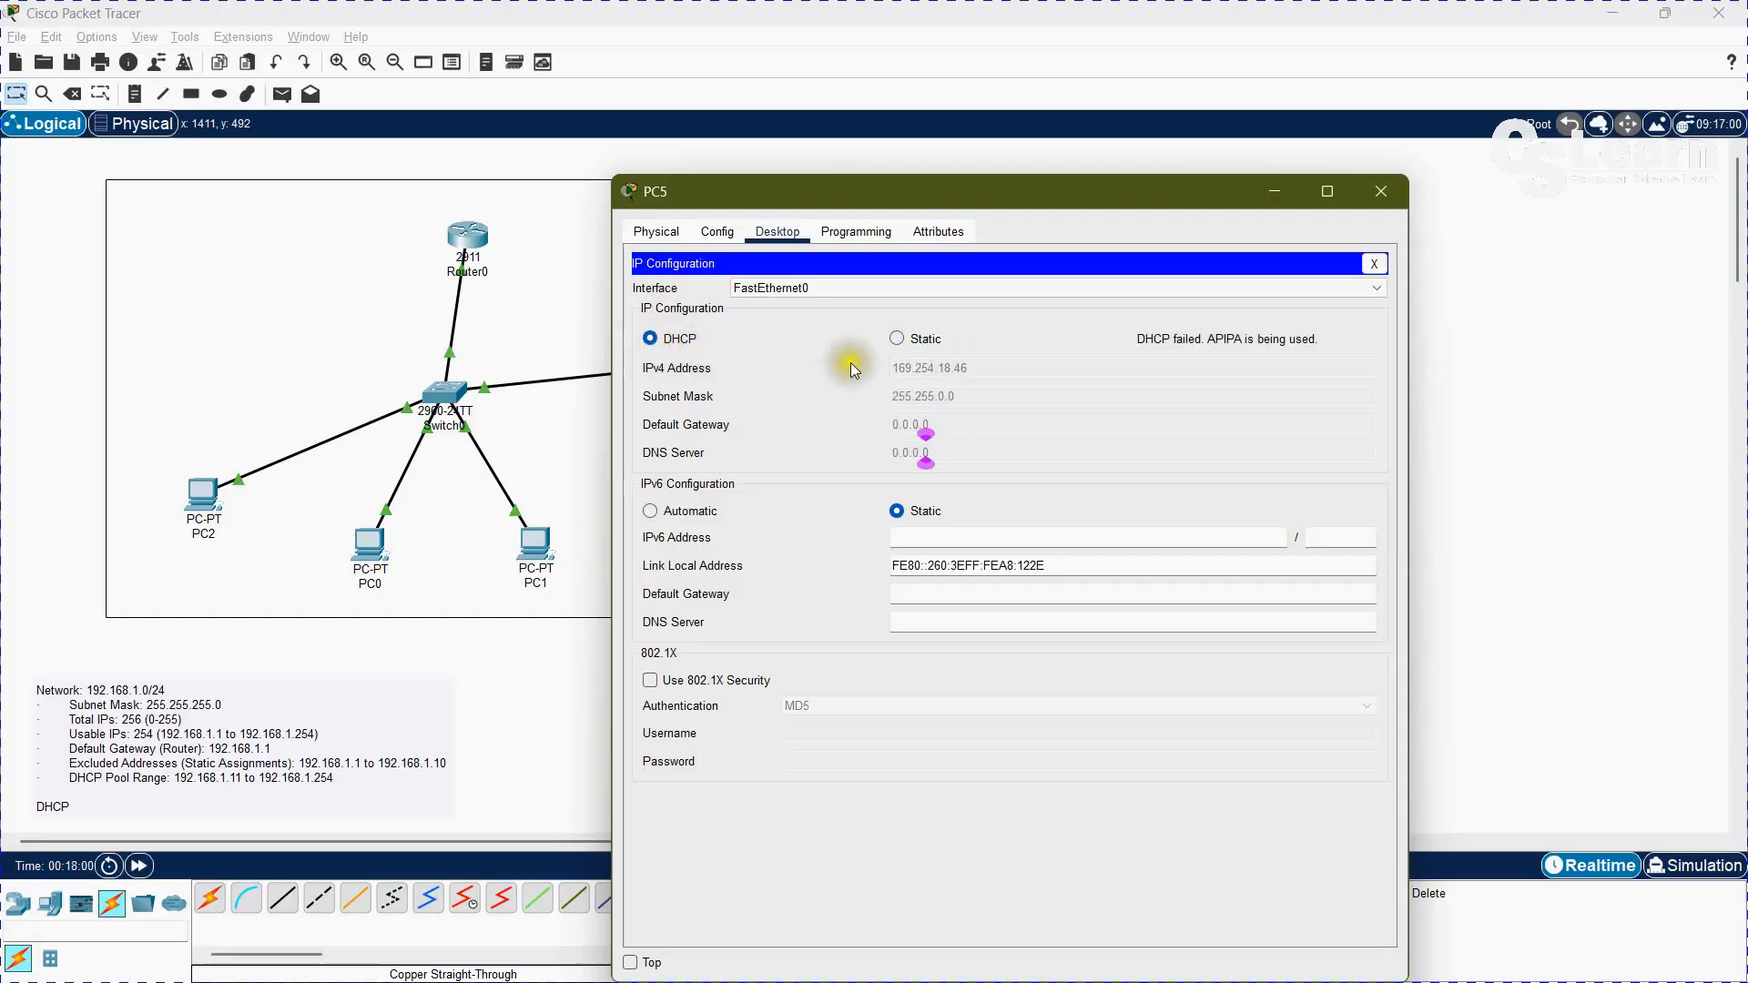
Step: Close PC5's IP configuration and release its address with ipconfig /release in the PC's Command Prompt
{"action": "left_click", "coordinate": [1374, 268]}
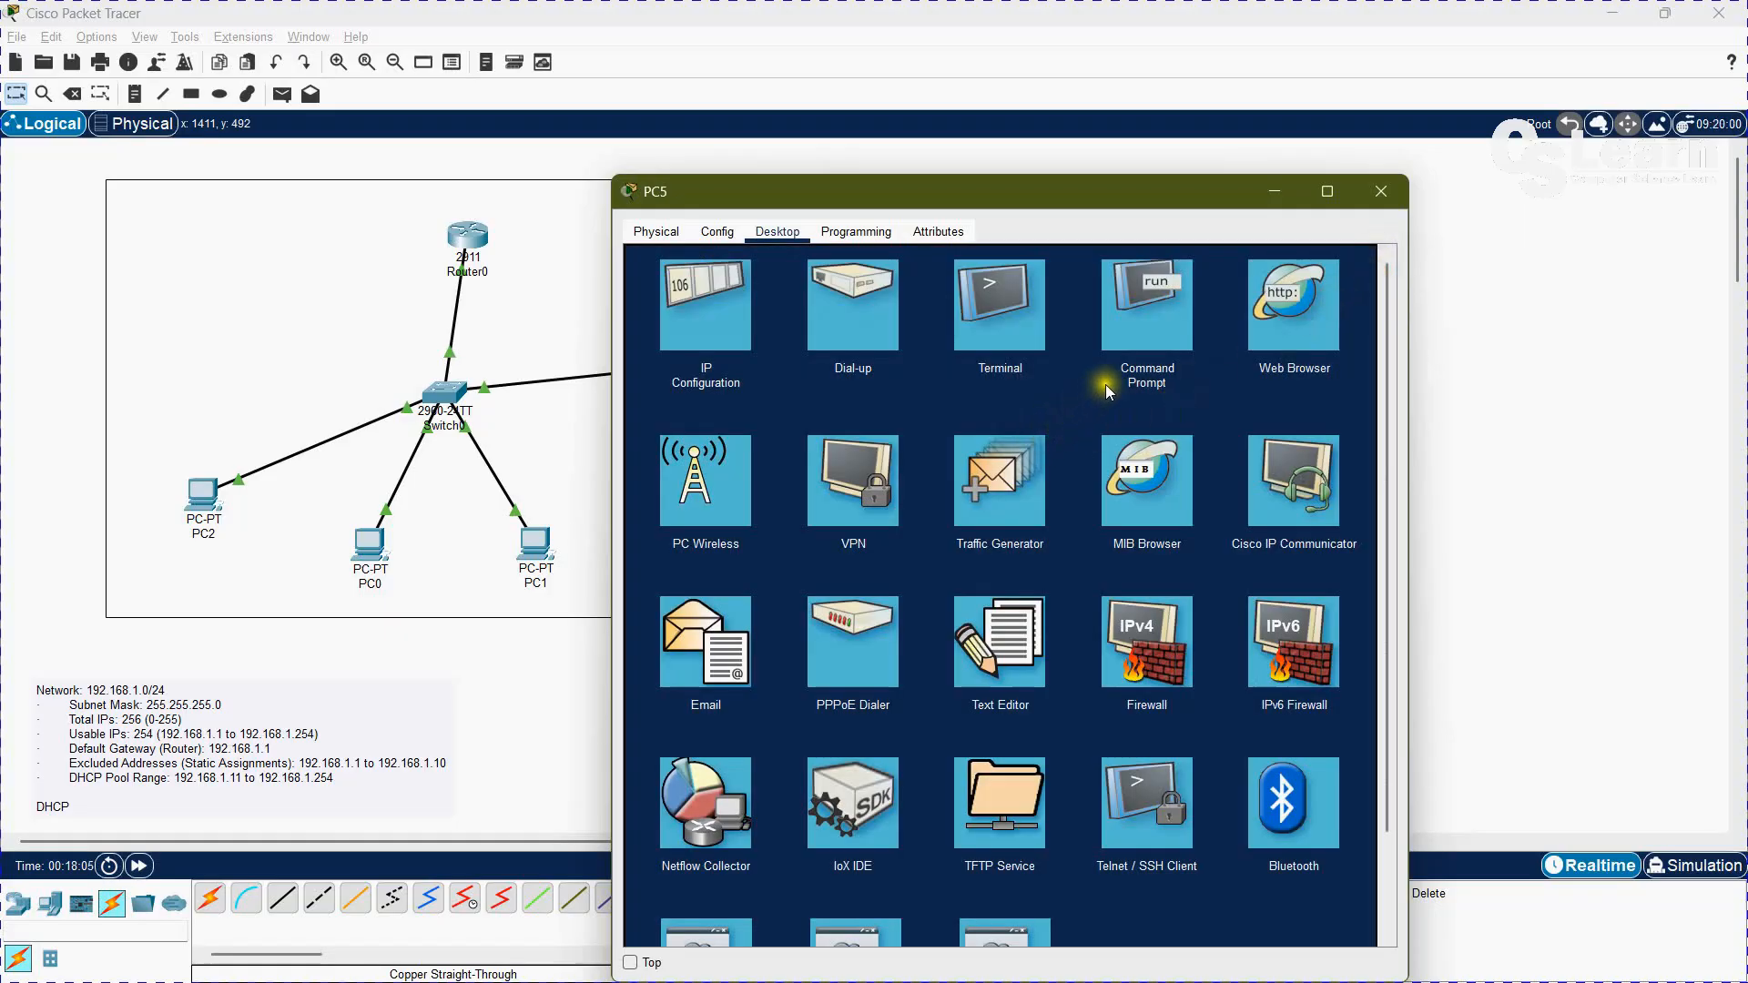
{"action": "left_click", "coordinate": [1146, 341]}
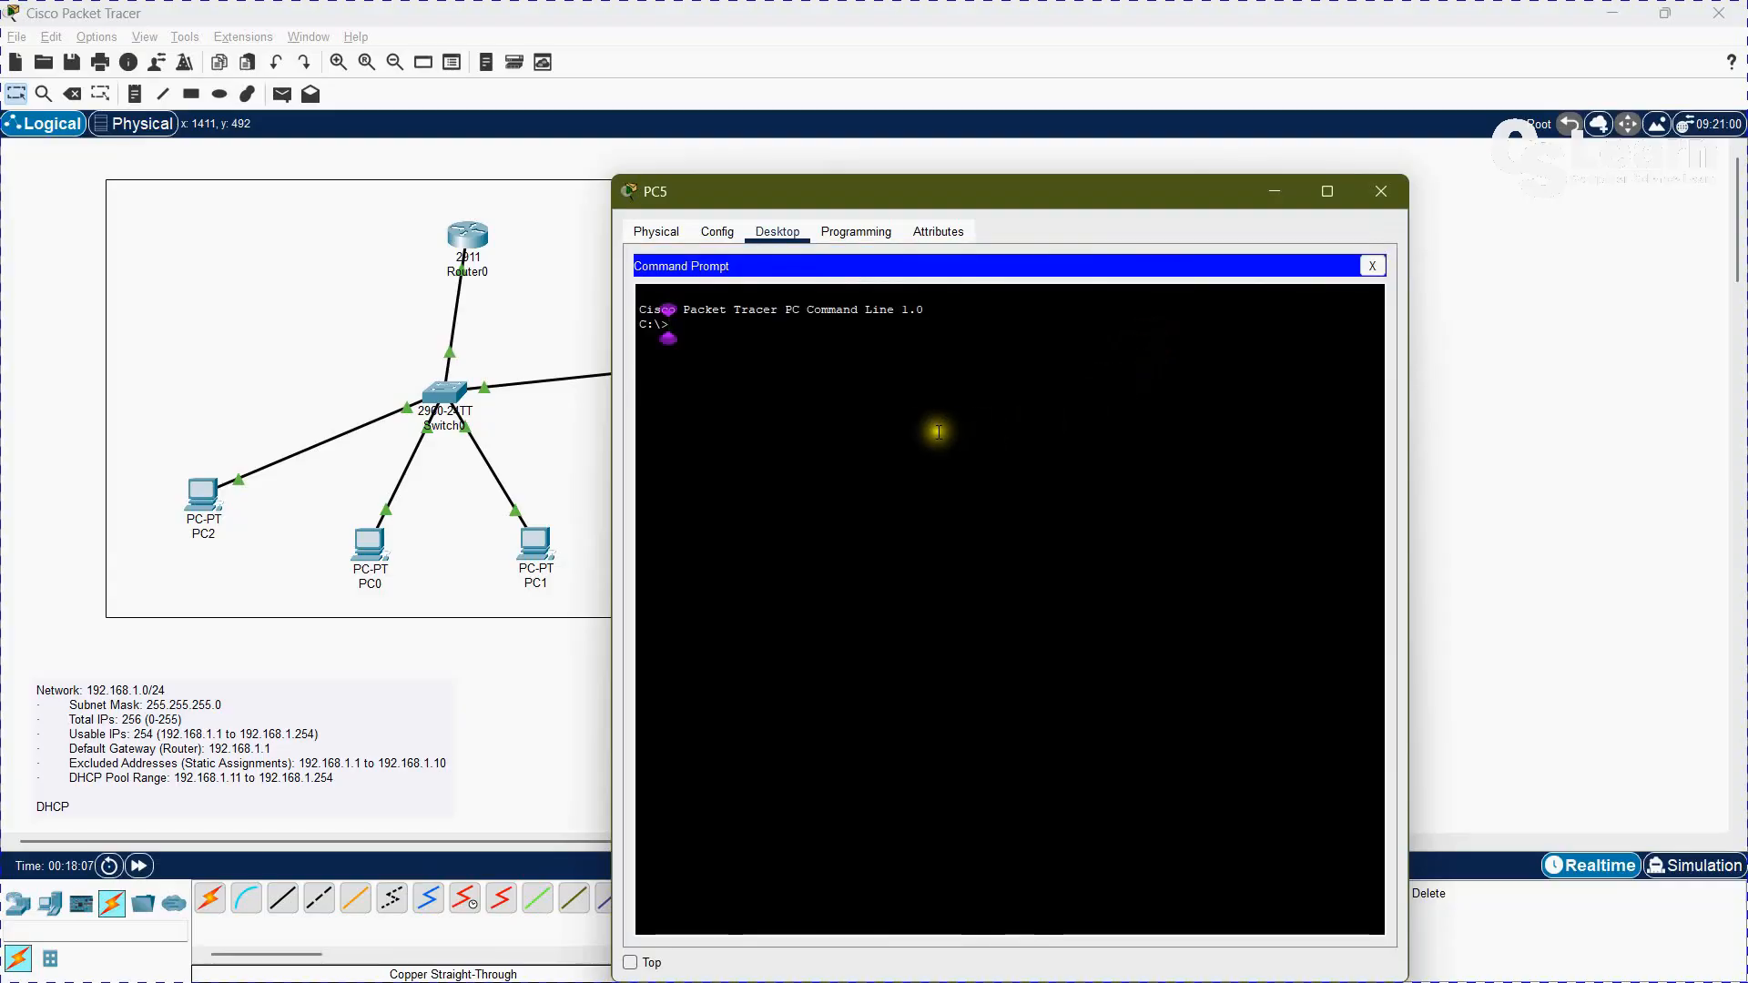
{"action": "type", "text": "ipcon"}
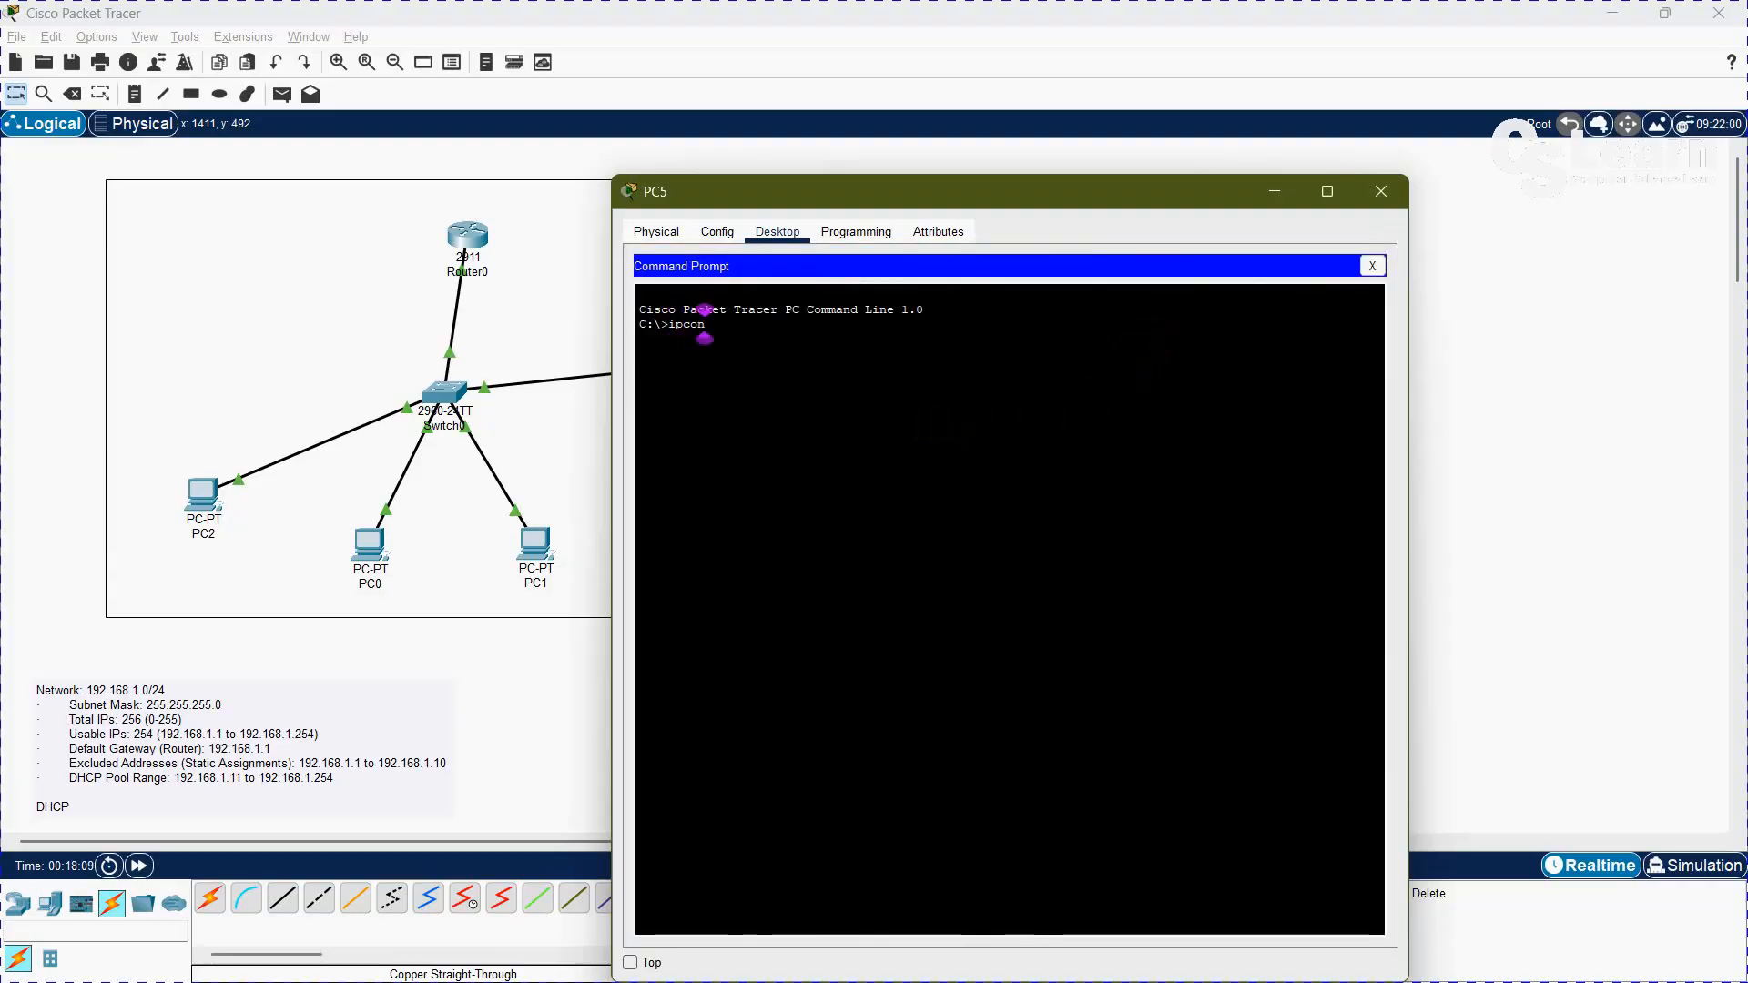
{"action": "type", "text": "fig /"}
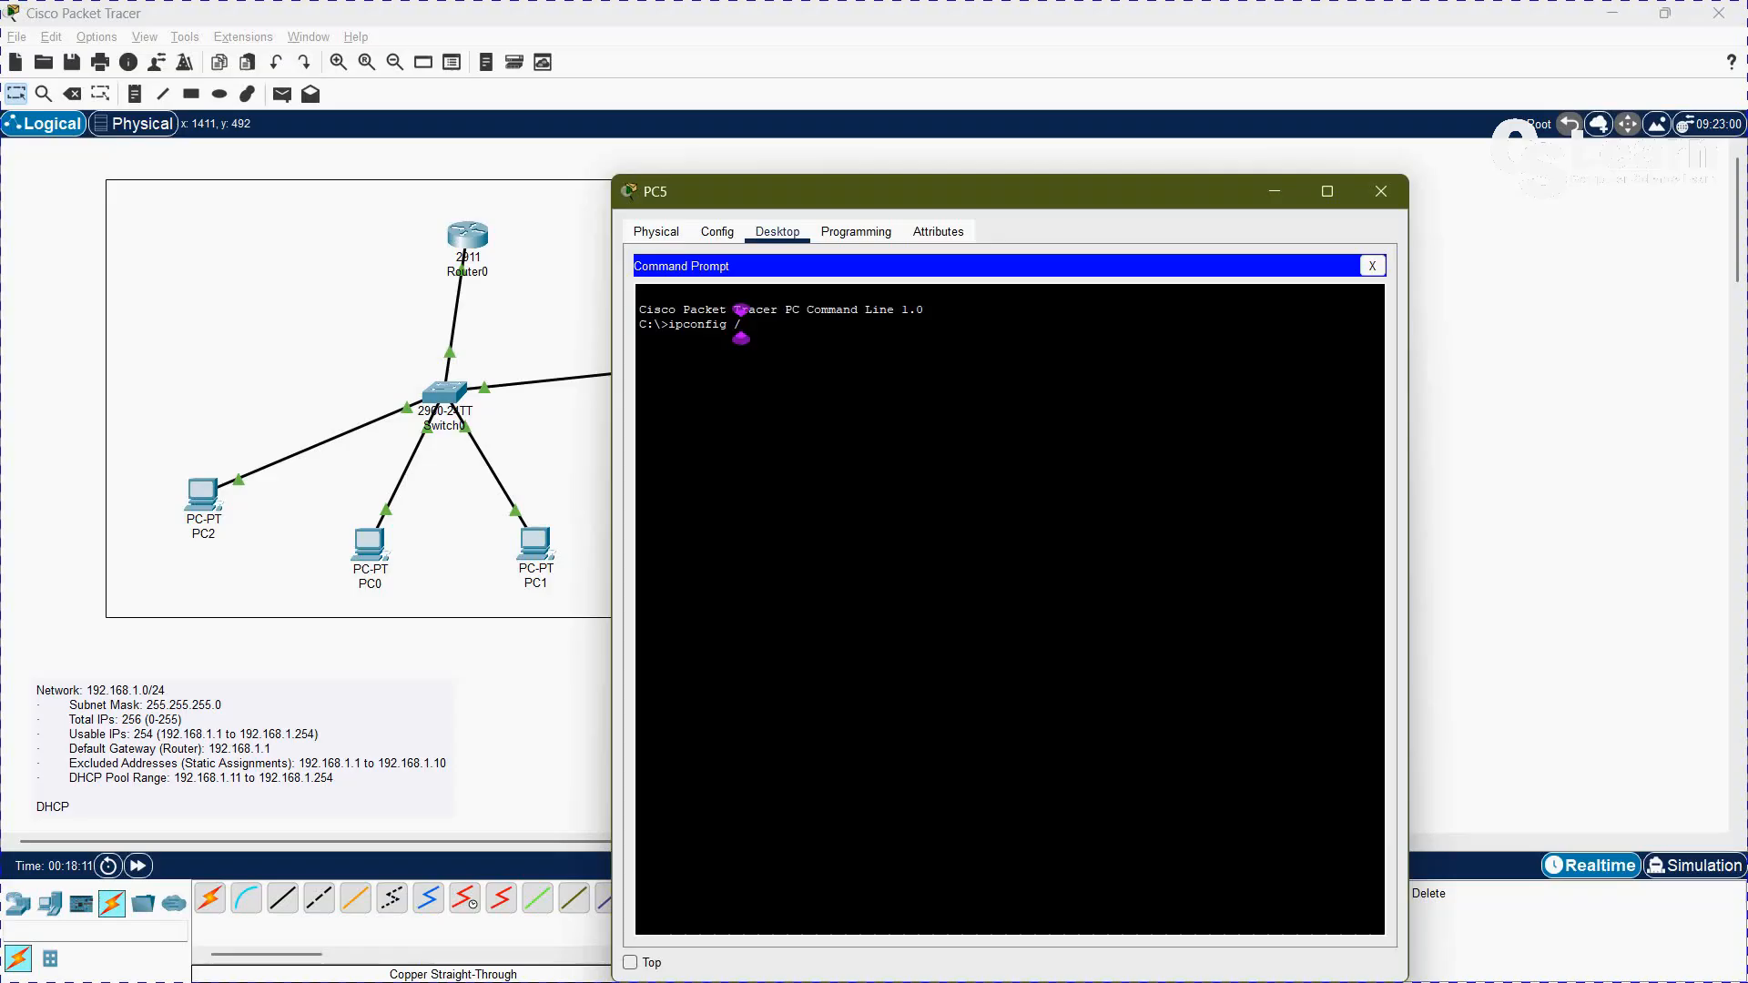
{"action": "type", "text": "release"}
{"action": "key", "text": "Return"}
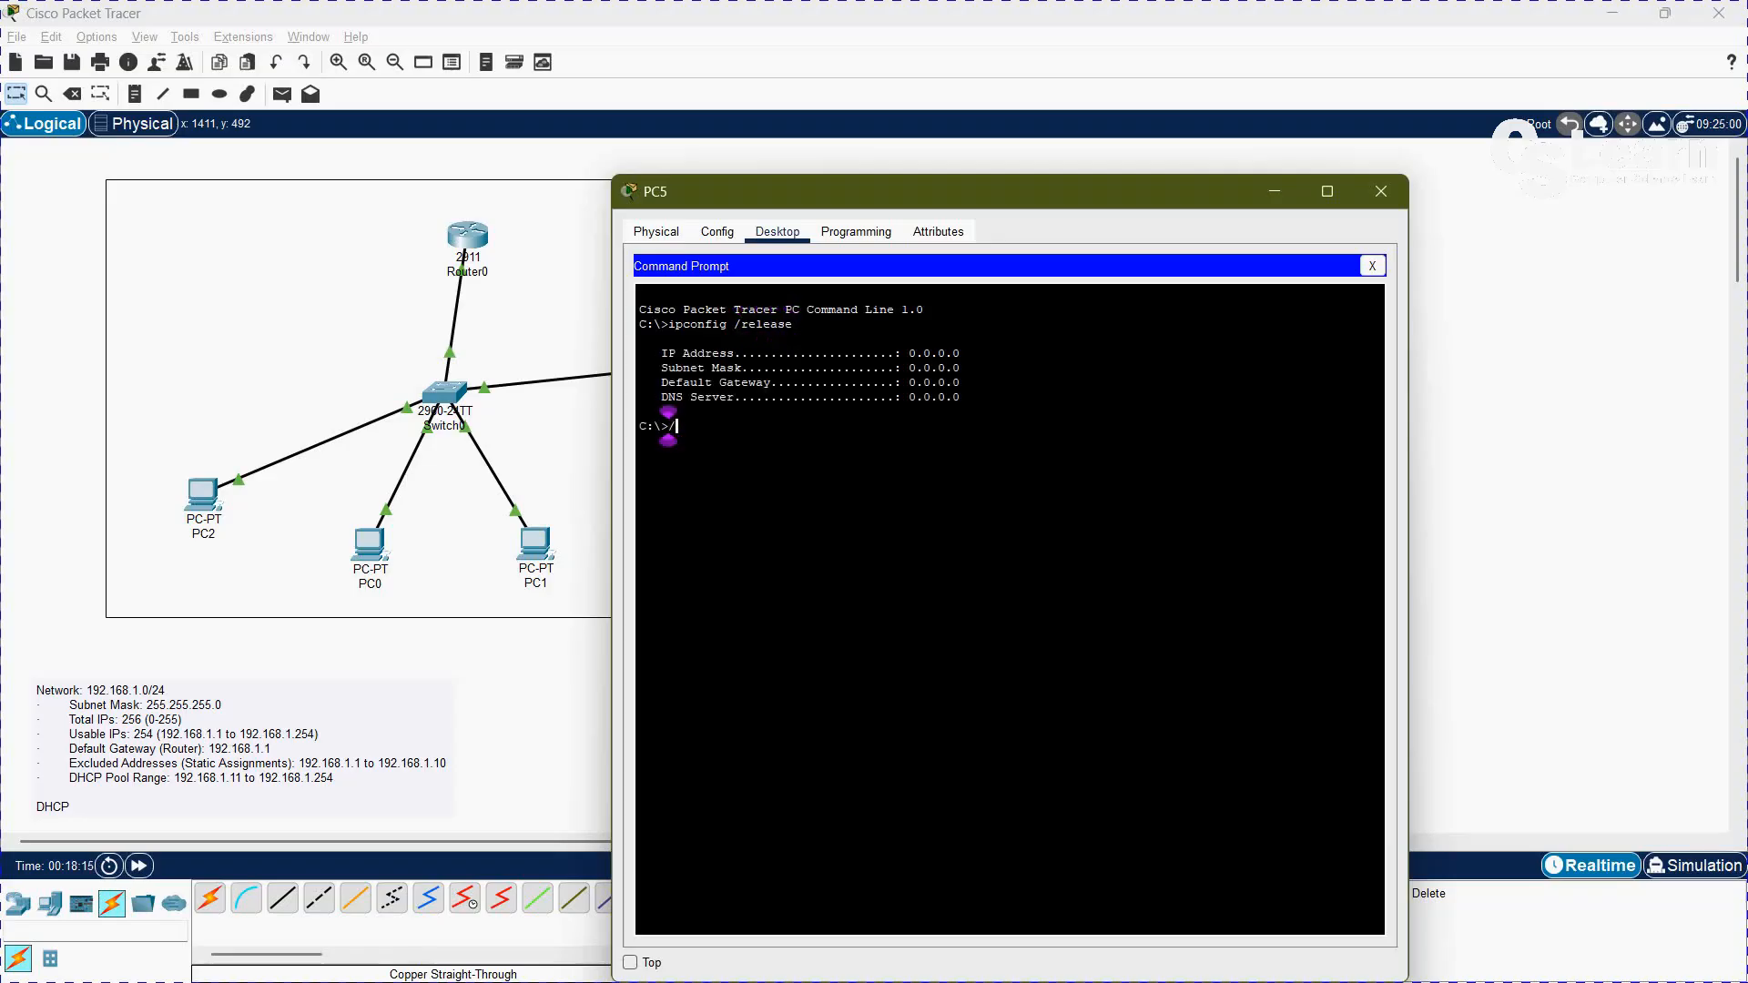
Step: Request a new DHCP address for PC5 with ipconfig /renew, and close the PC's window
{"action": "type", "text": "ipconfig "}
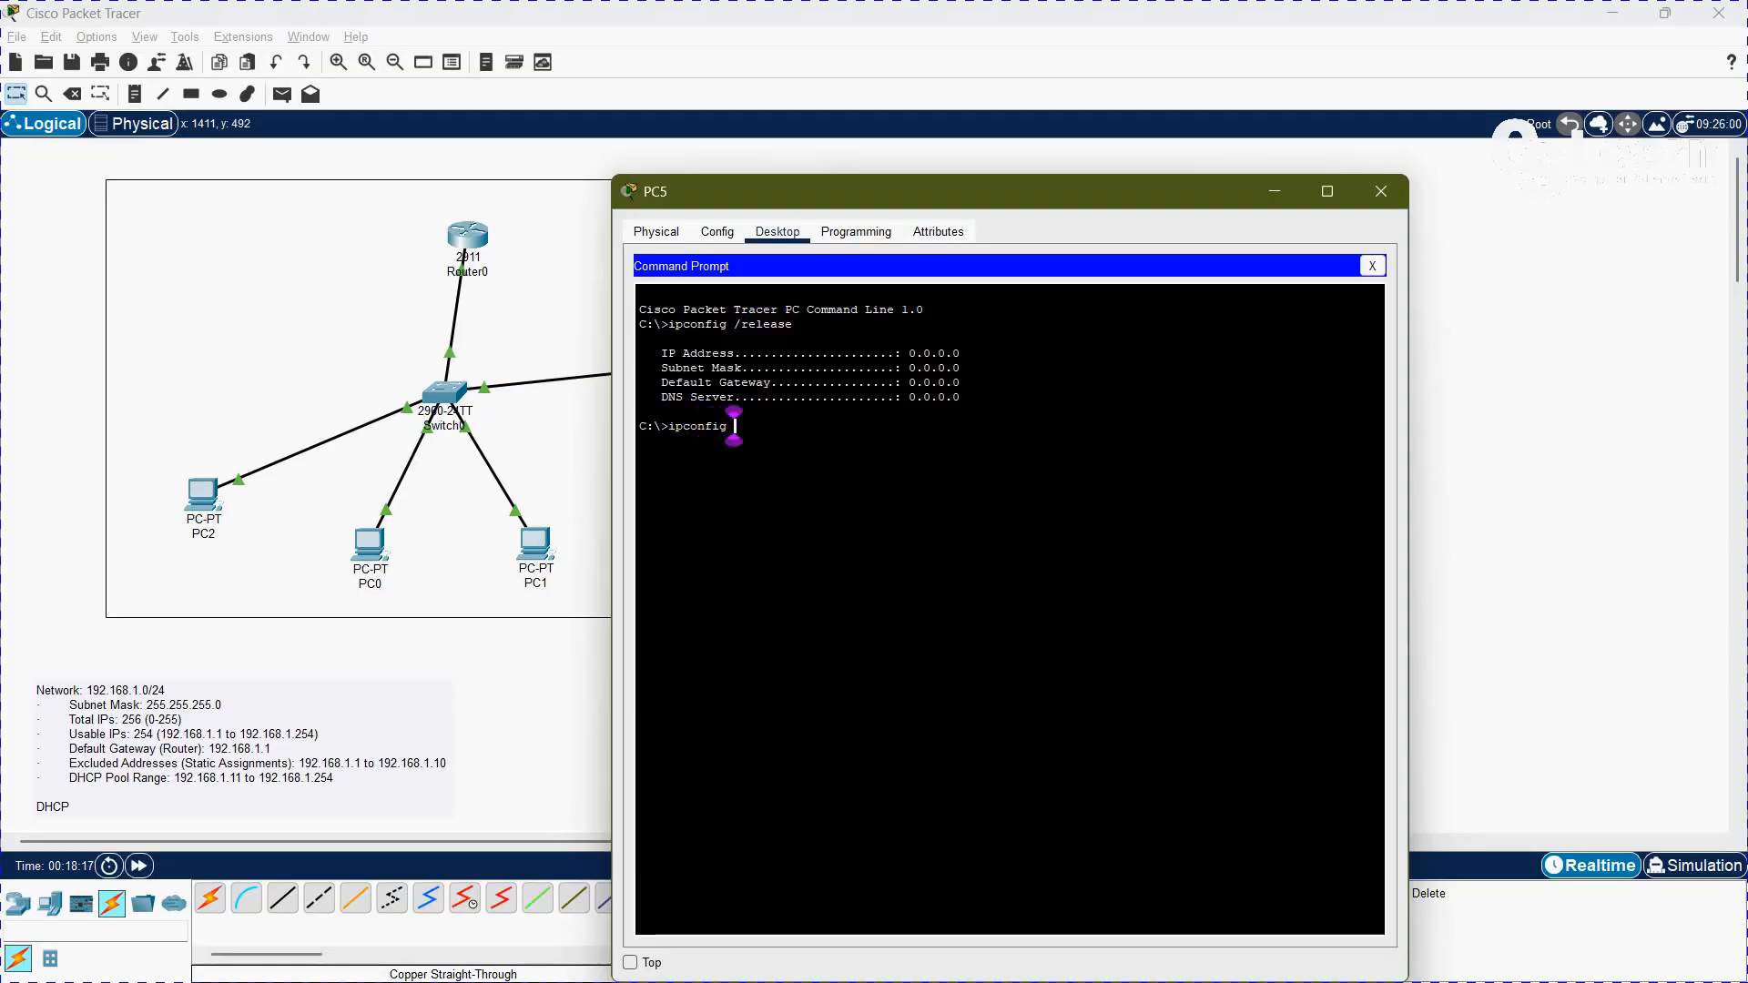
{"action": "type", "text": "/renew"}
{"action": "key", "text": "Return"}
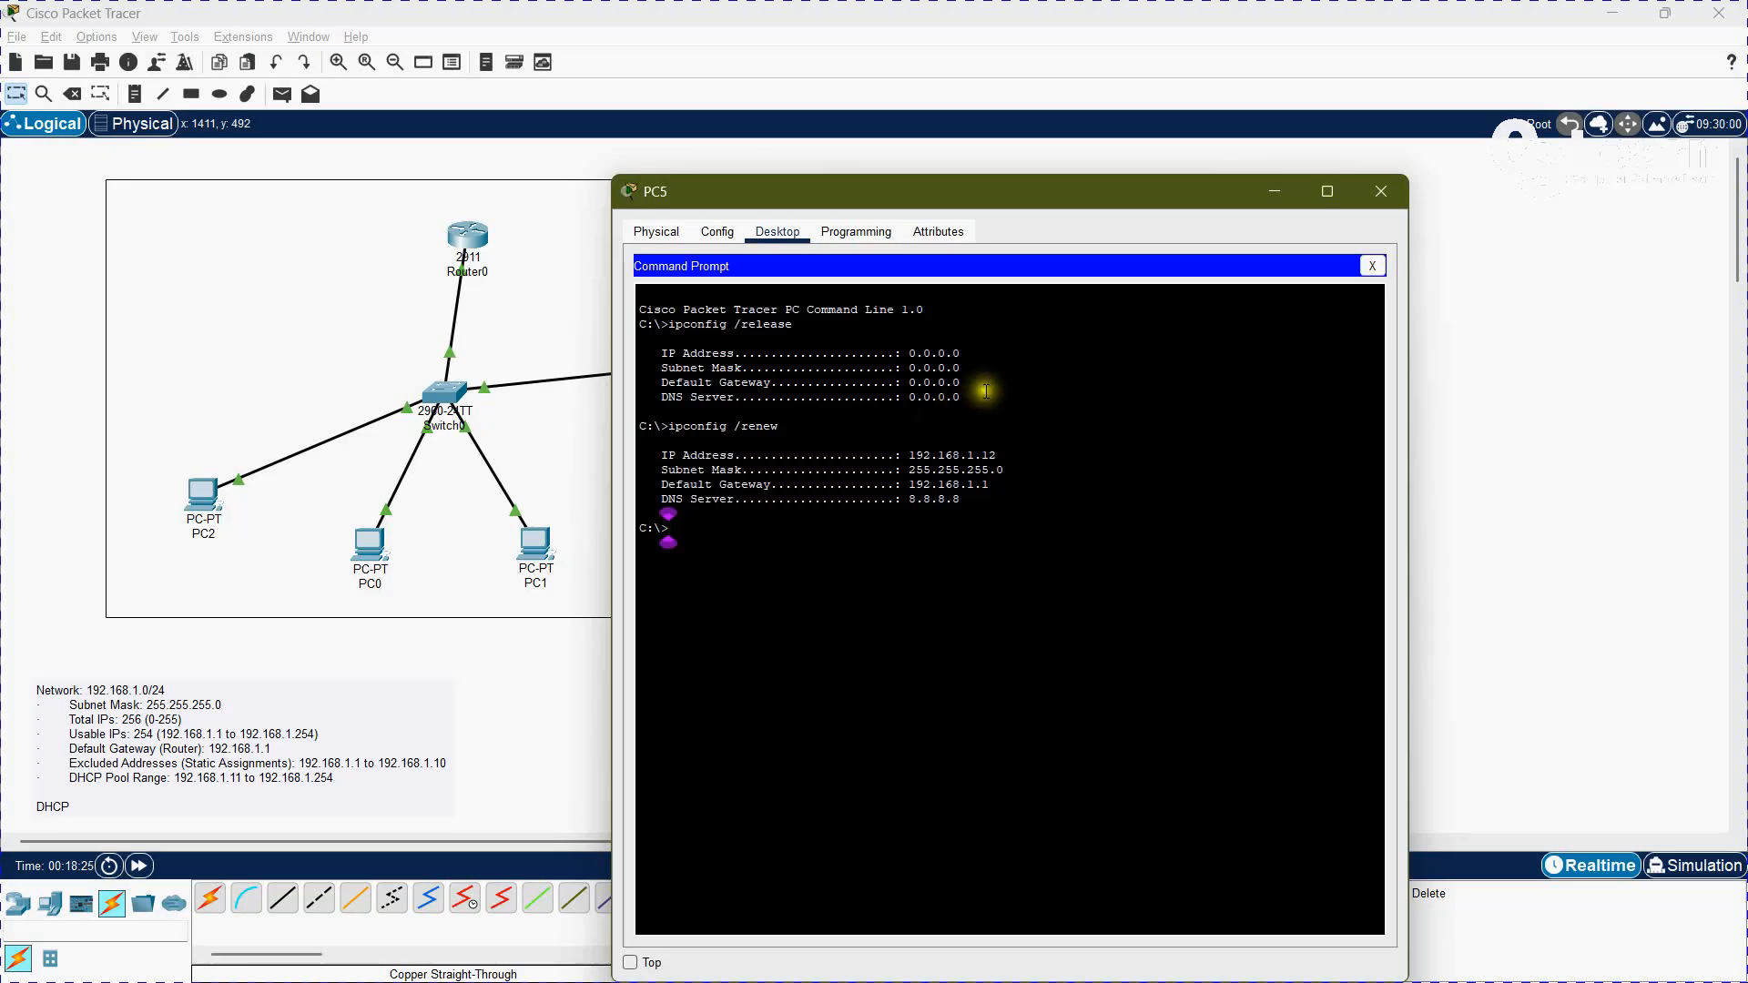
{"action": "left_click", "coordinate": [1370, 266]}
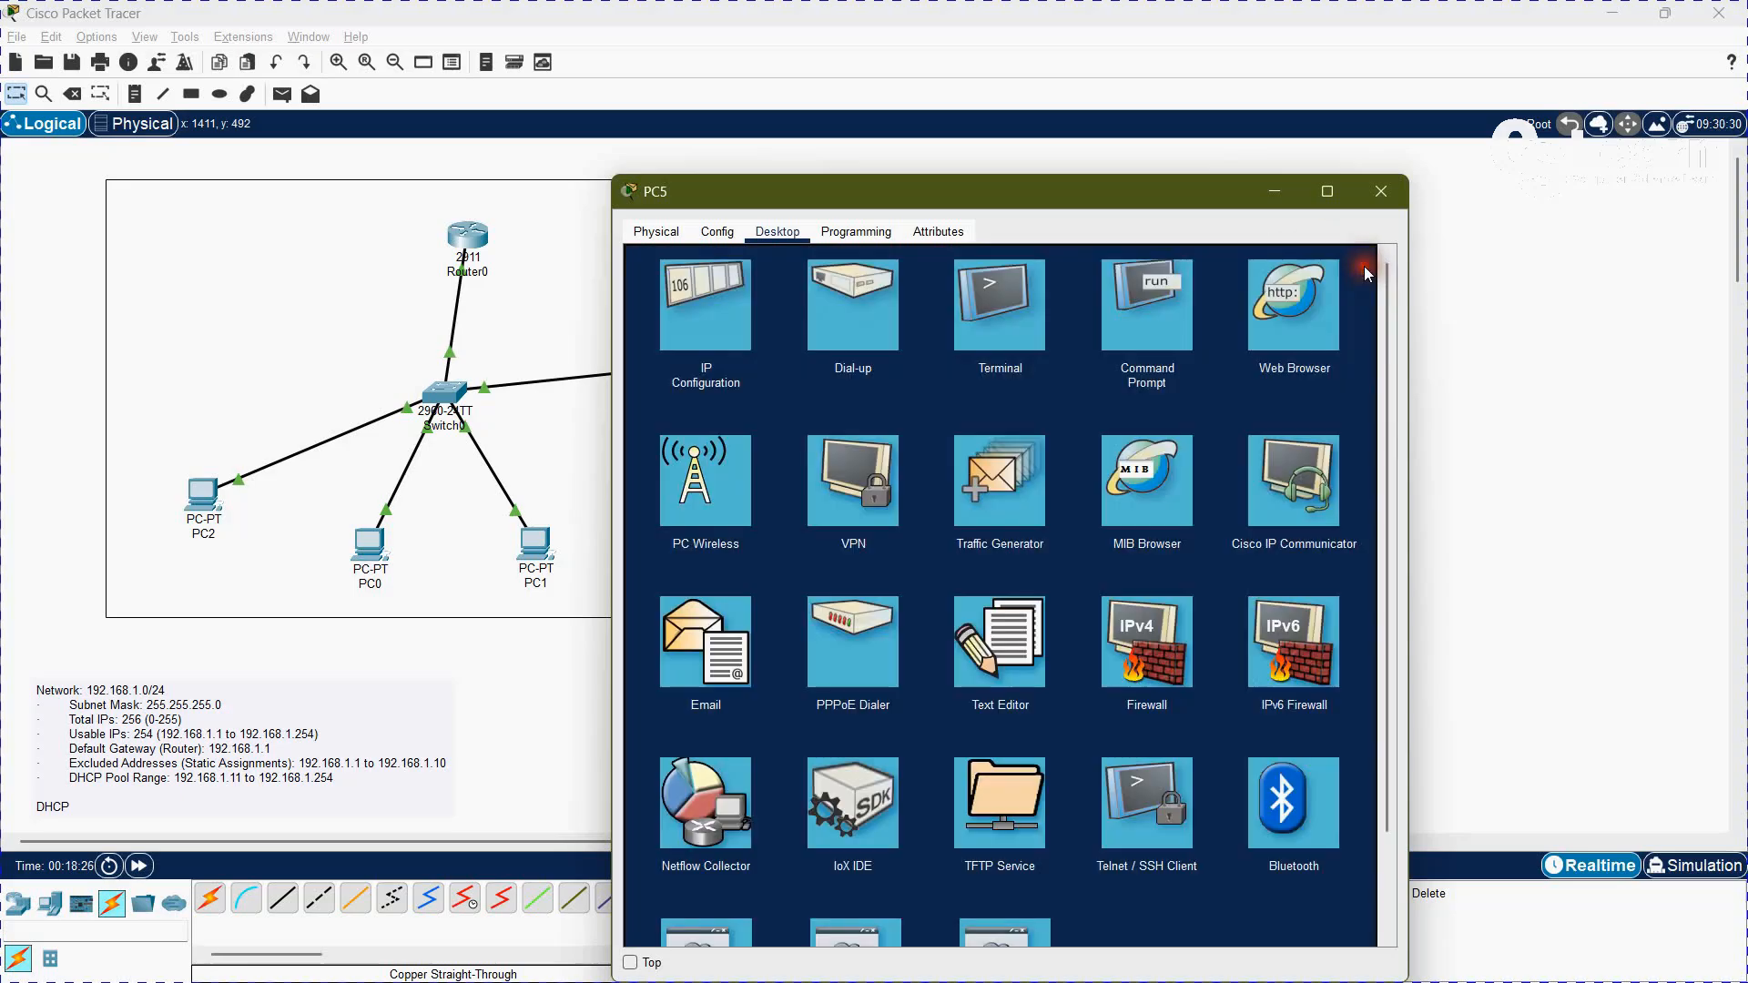
{"action": "left_click", "coordinate": [1381, 191]}
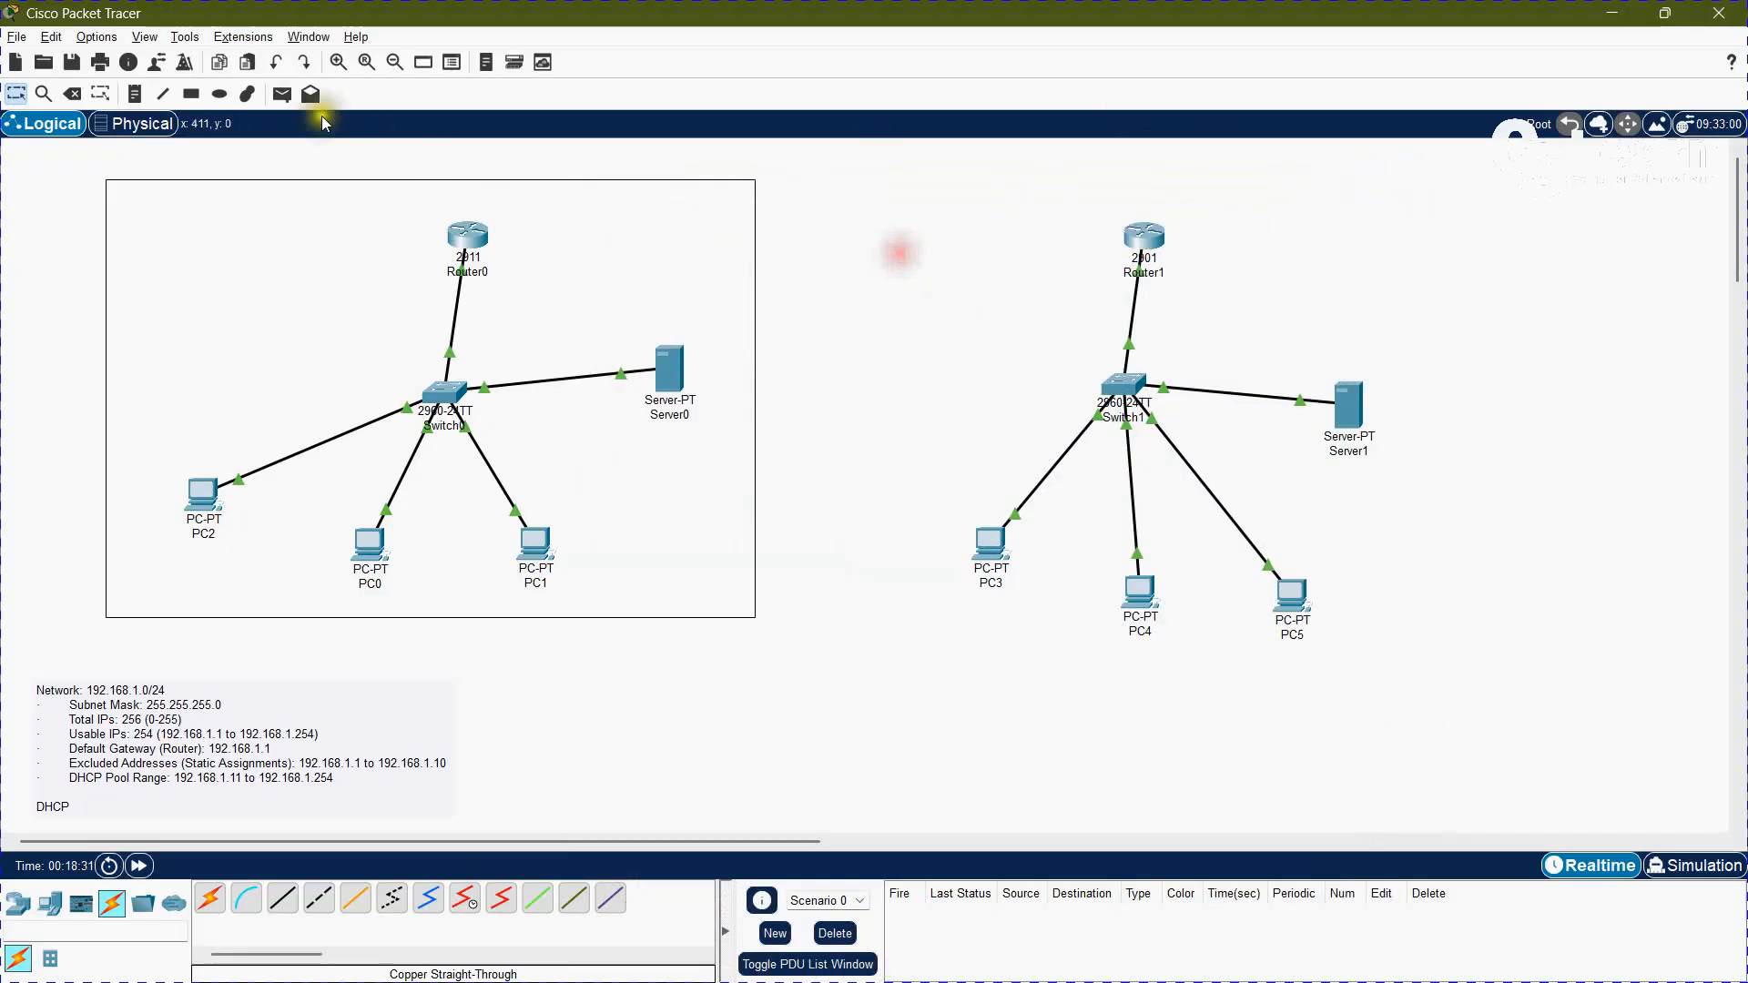
Step: Draw an unfilled rectangle with a black outline around the second network, enclosing Router1, Switch1, Server1, PC3, PC4 and PC5
{"action": "left_click", "coordinate": [192, 94]}
{"action": "left_click_drag", "start_coordinate": [991, 227], "coordinate": [1346, 625]}
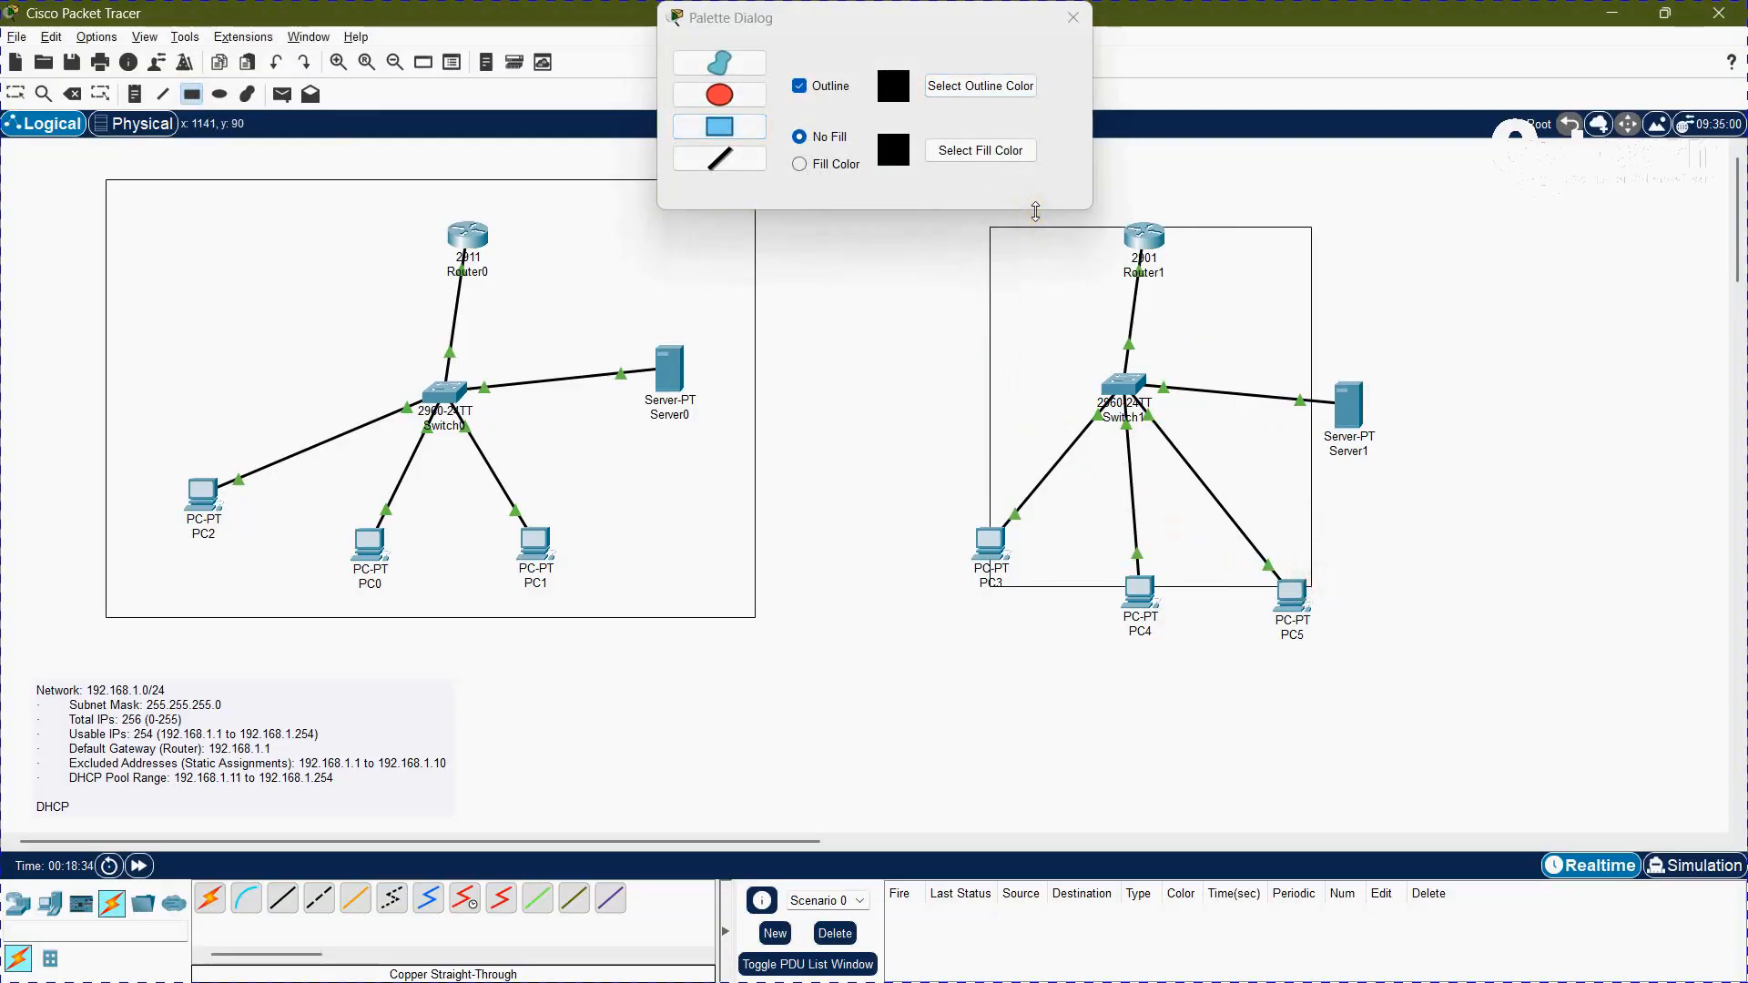
{"action": "left_click", "coordinate": [1073, 17]}
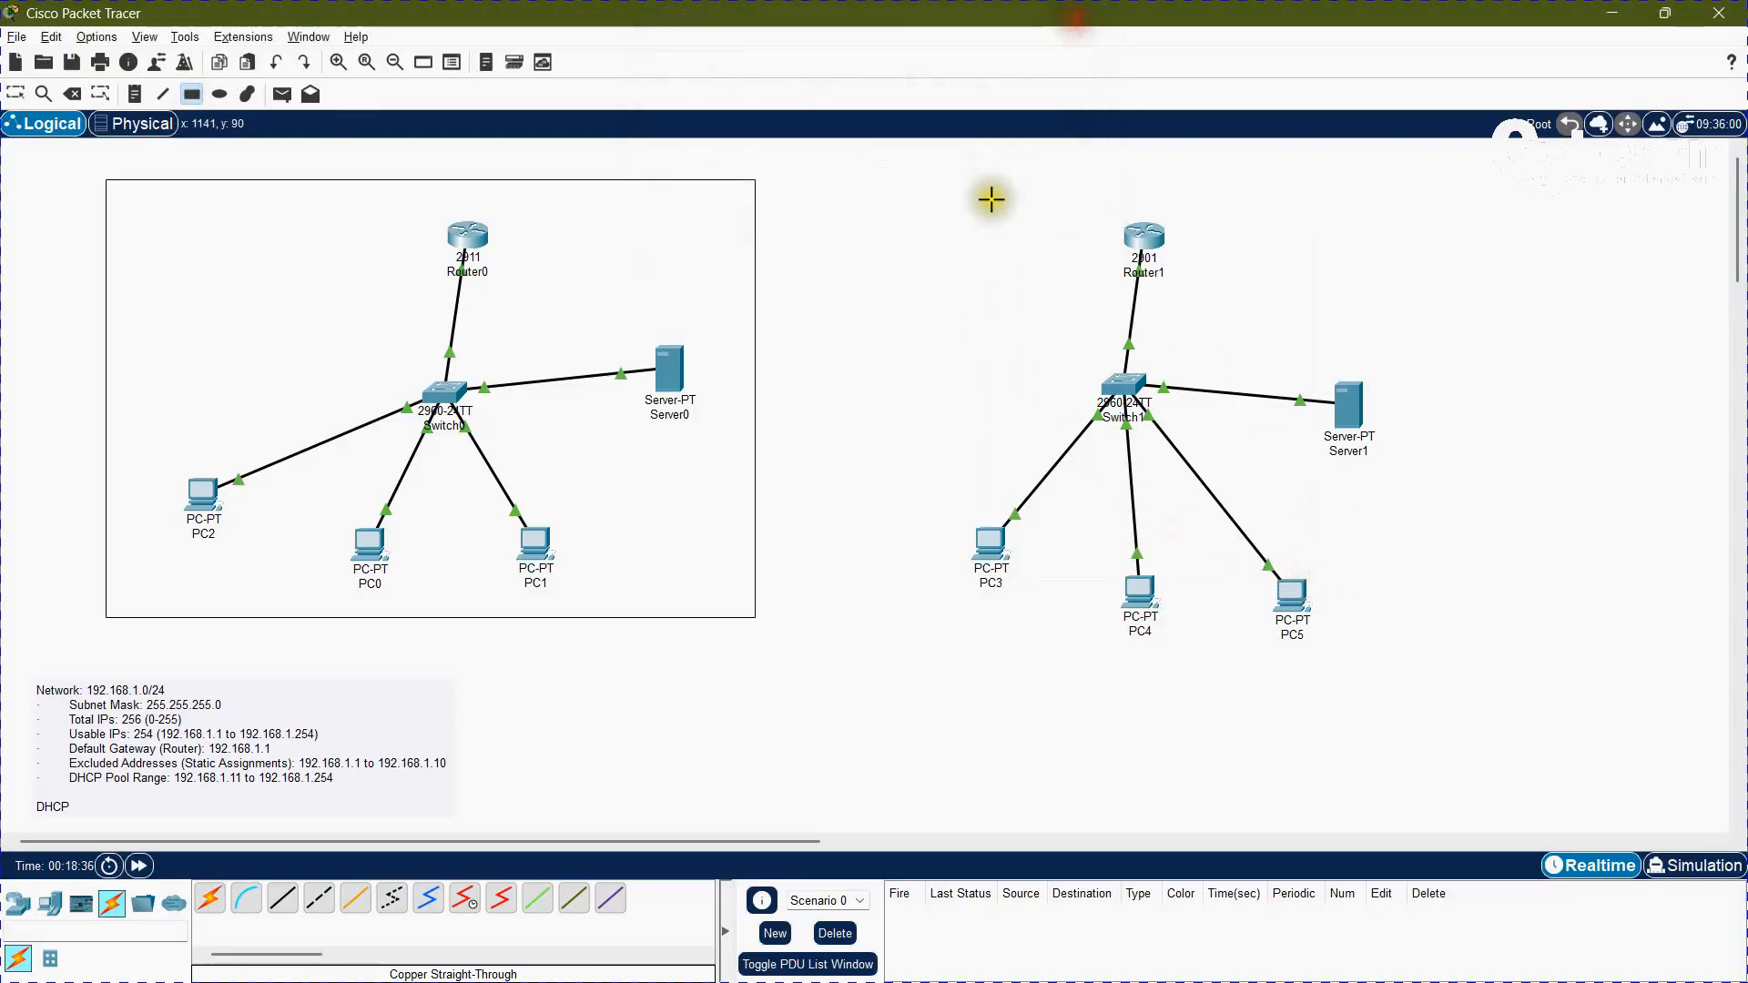
{"action": "left_click_drag", "start_coordinate": [908, 186], "coordinate": [1489, 685]}
{"action": "left_click", "coordinate": [16, 94]}
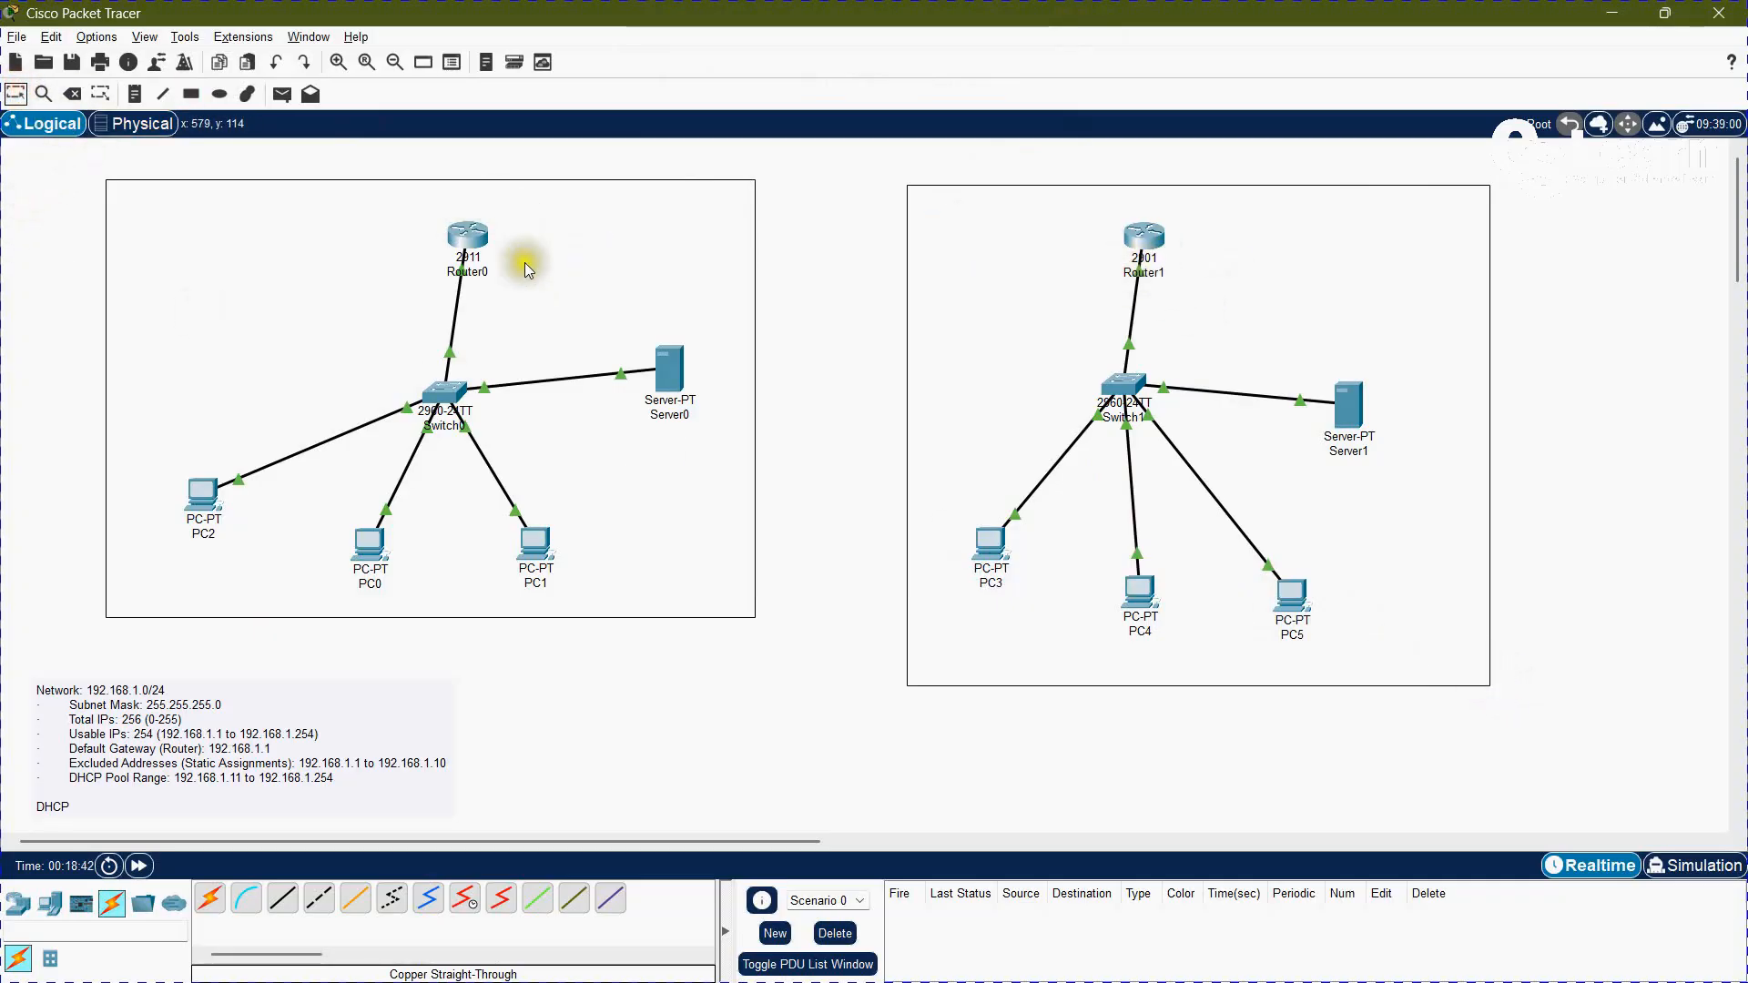
{"action": "left_click", "coordinate": [1300, 215]}
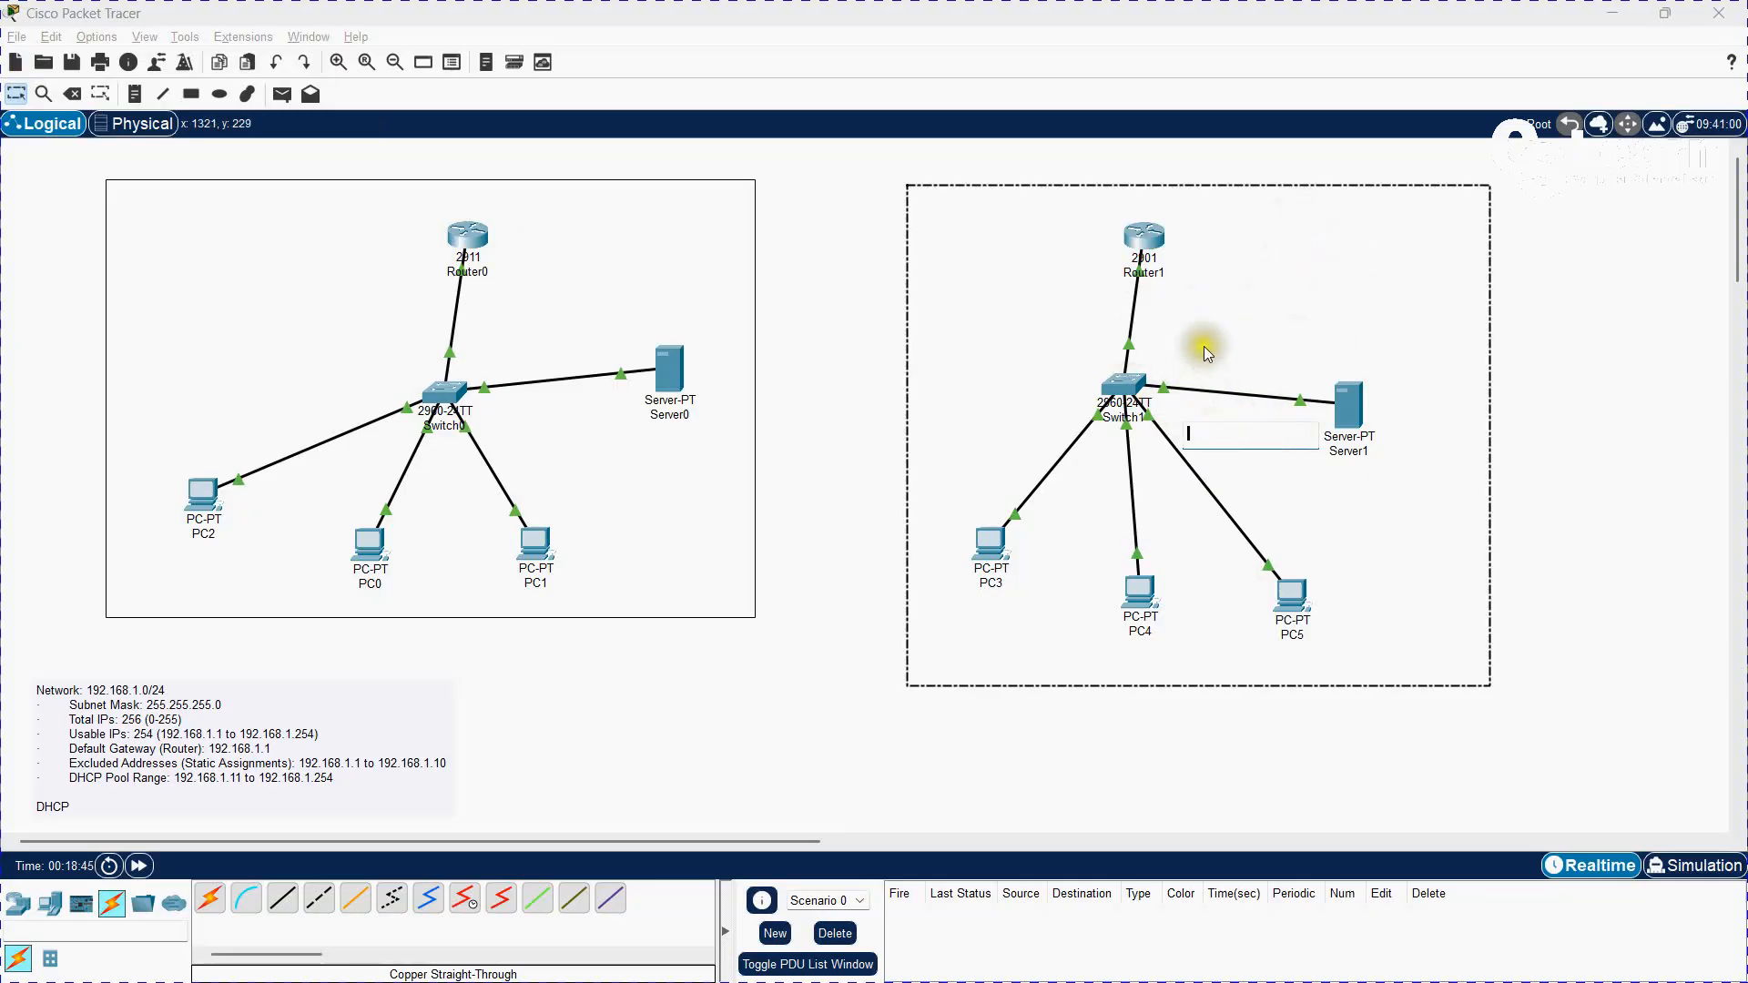
{"action": "left_click", "coordinate": [1584, 319]}
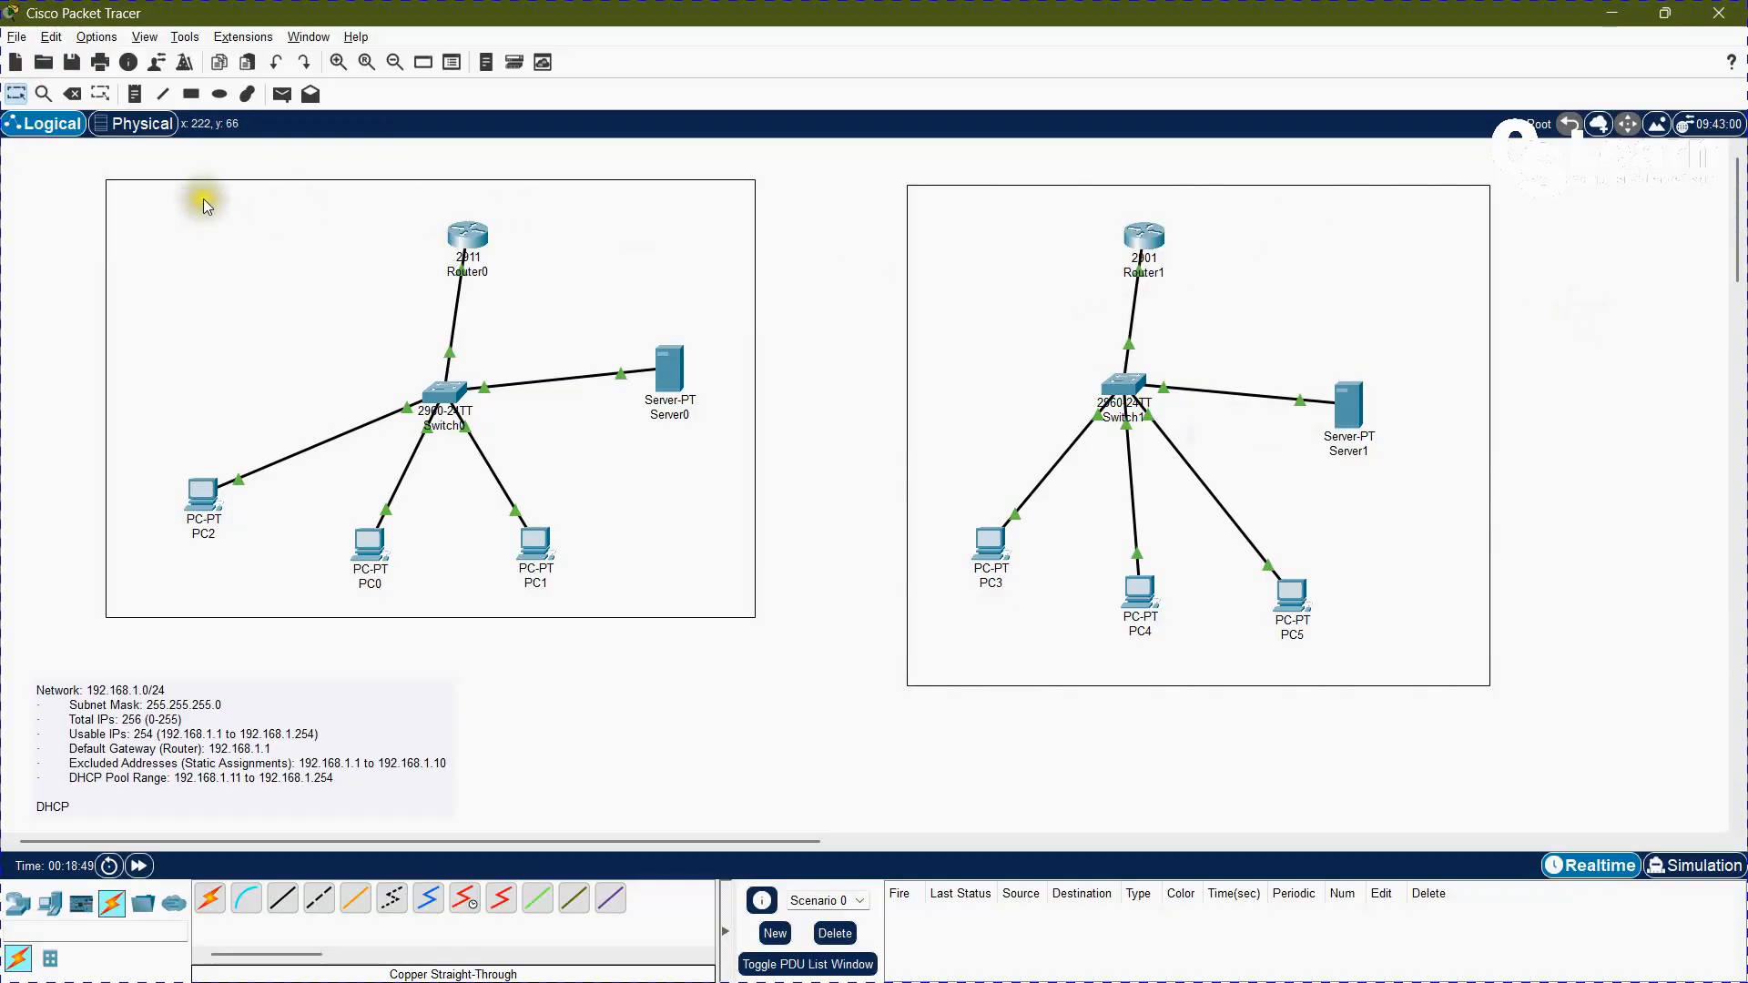